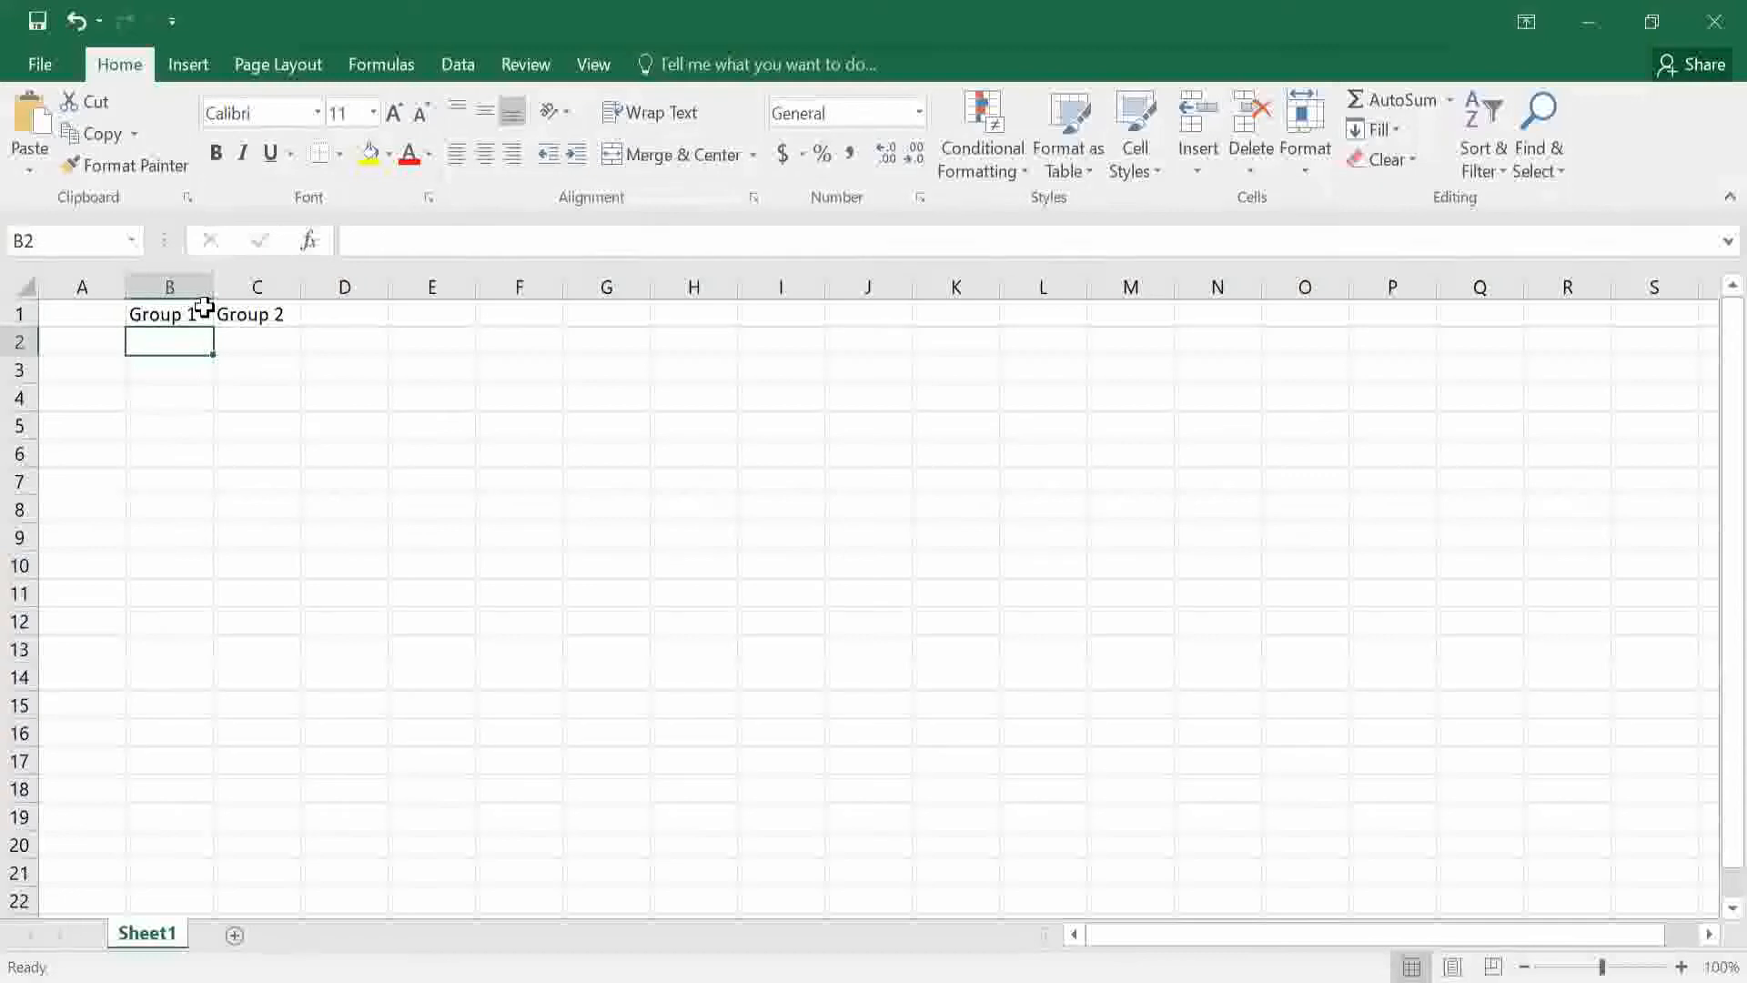
Enter the Group 1 values 1, 2, 3, 1, 2, 3, 1, 2, 3, 4 in cells B2 to B11.
type("1")
key("Return")
type("2")
key("Return")
type("3")
key("Return")
type("1")
key("Return")
type("2")
key("Return")
type("3")
key("Return")
type("1")
key("Return")
type("2")
key("Return")
type("3")
key("Return")
type("4")
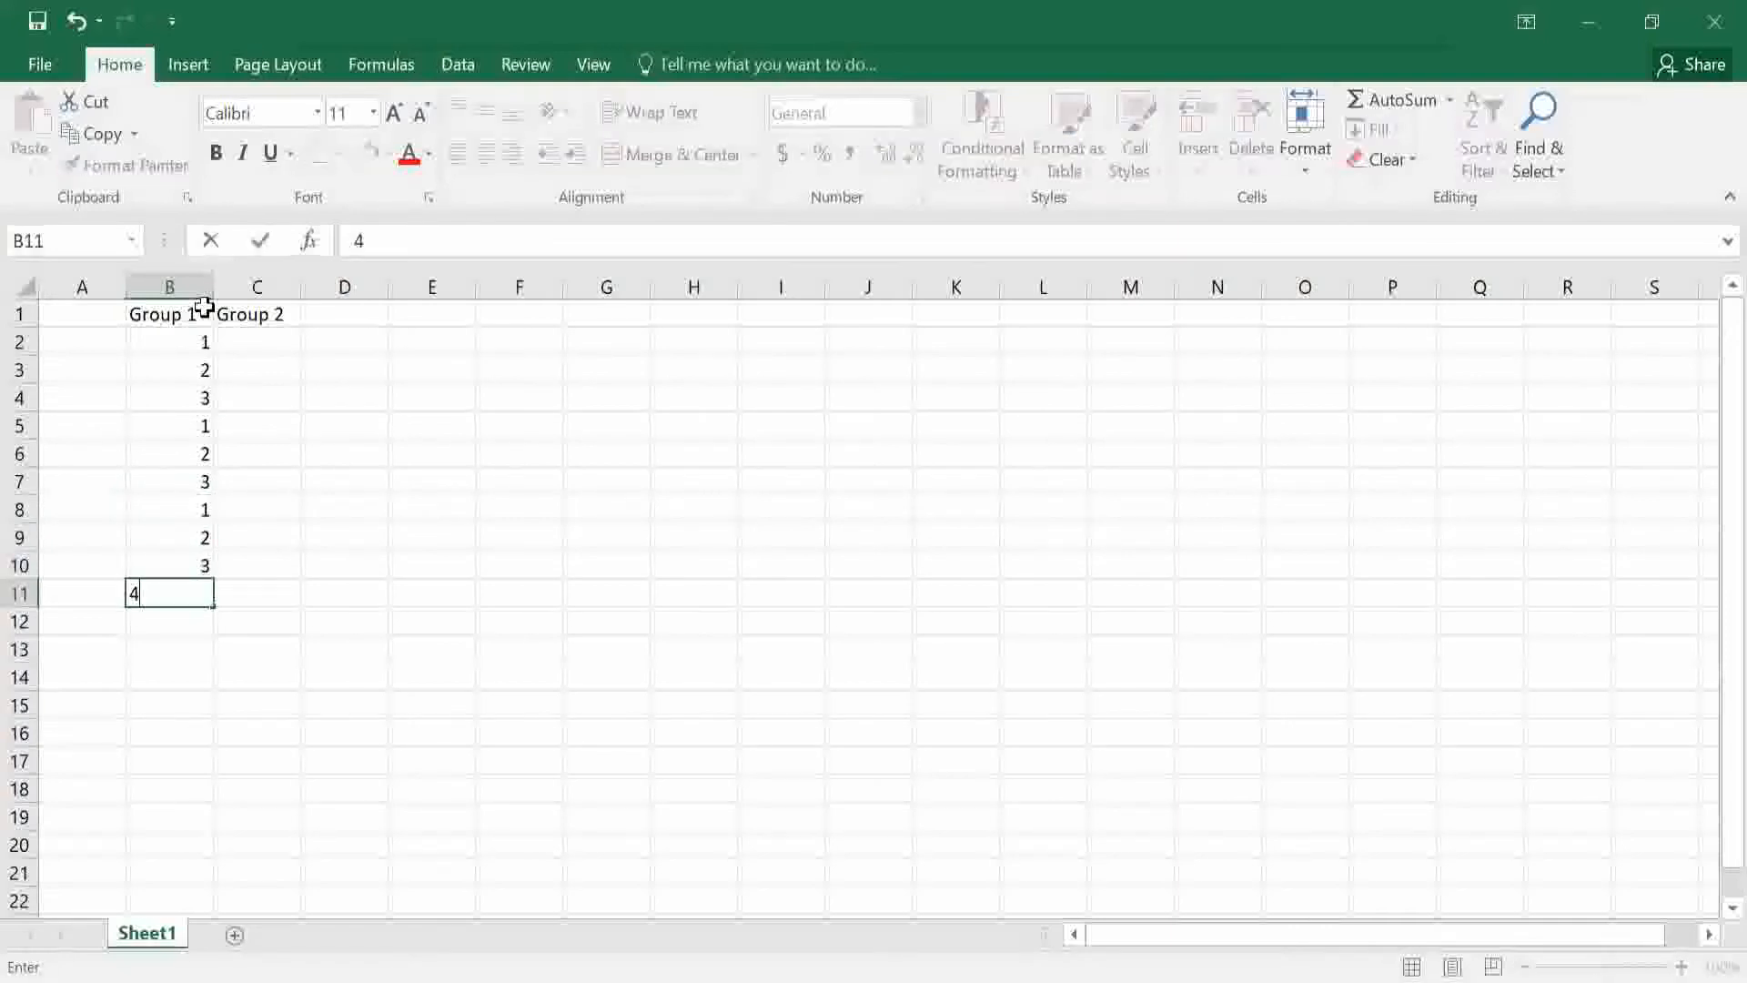
key("Return")
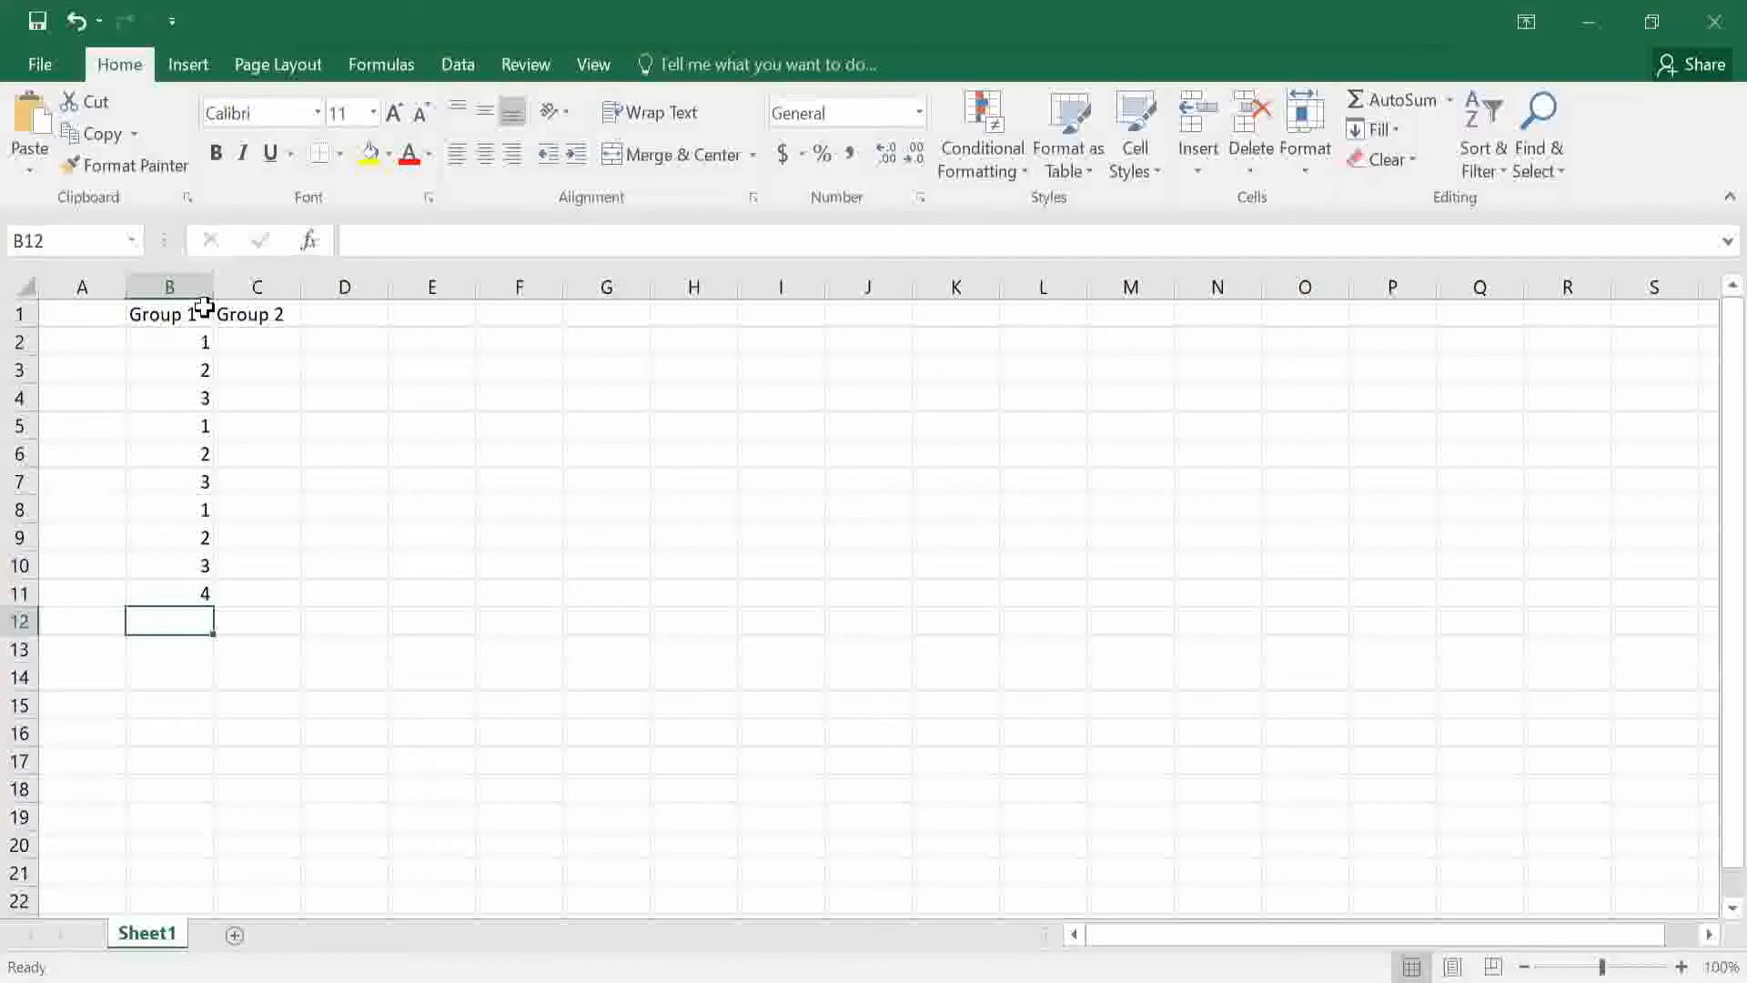
Enter the Group 2 values 4, 5, 3, 4, 2, 3, 5, 6, 7, 5 in cells C2 to C11.
key("Right")
key("Up")
key("Up")
key("Up")
key("Up")
key("Up")
key("Up")
key("Up")
key("Up")
key("Up")
key("Up")
key("Up")
key("Down")
type("4")
key("Return")
type("5")
key("Return")
type("3")
key("Return")
type("4")
key("Return")
type("2")
key("Return")
type("3")
key("Return")
type("5")
key("Return")
type("6")
key("Return")
type("7")
key("Return")
type("5")
key("Return")
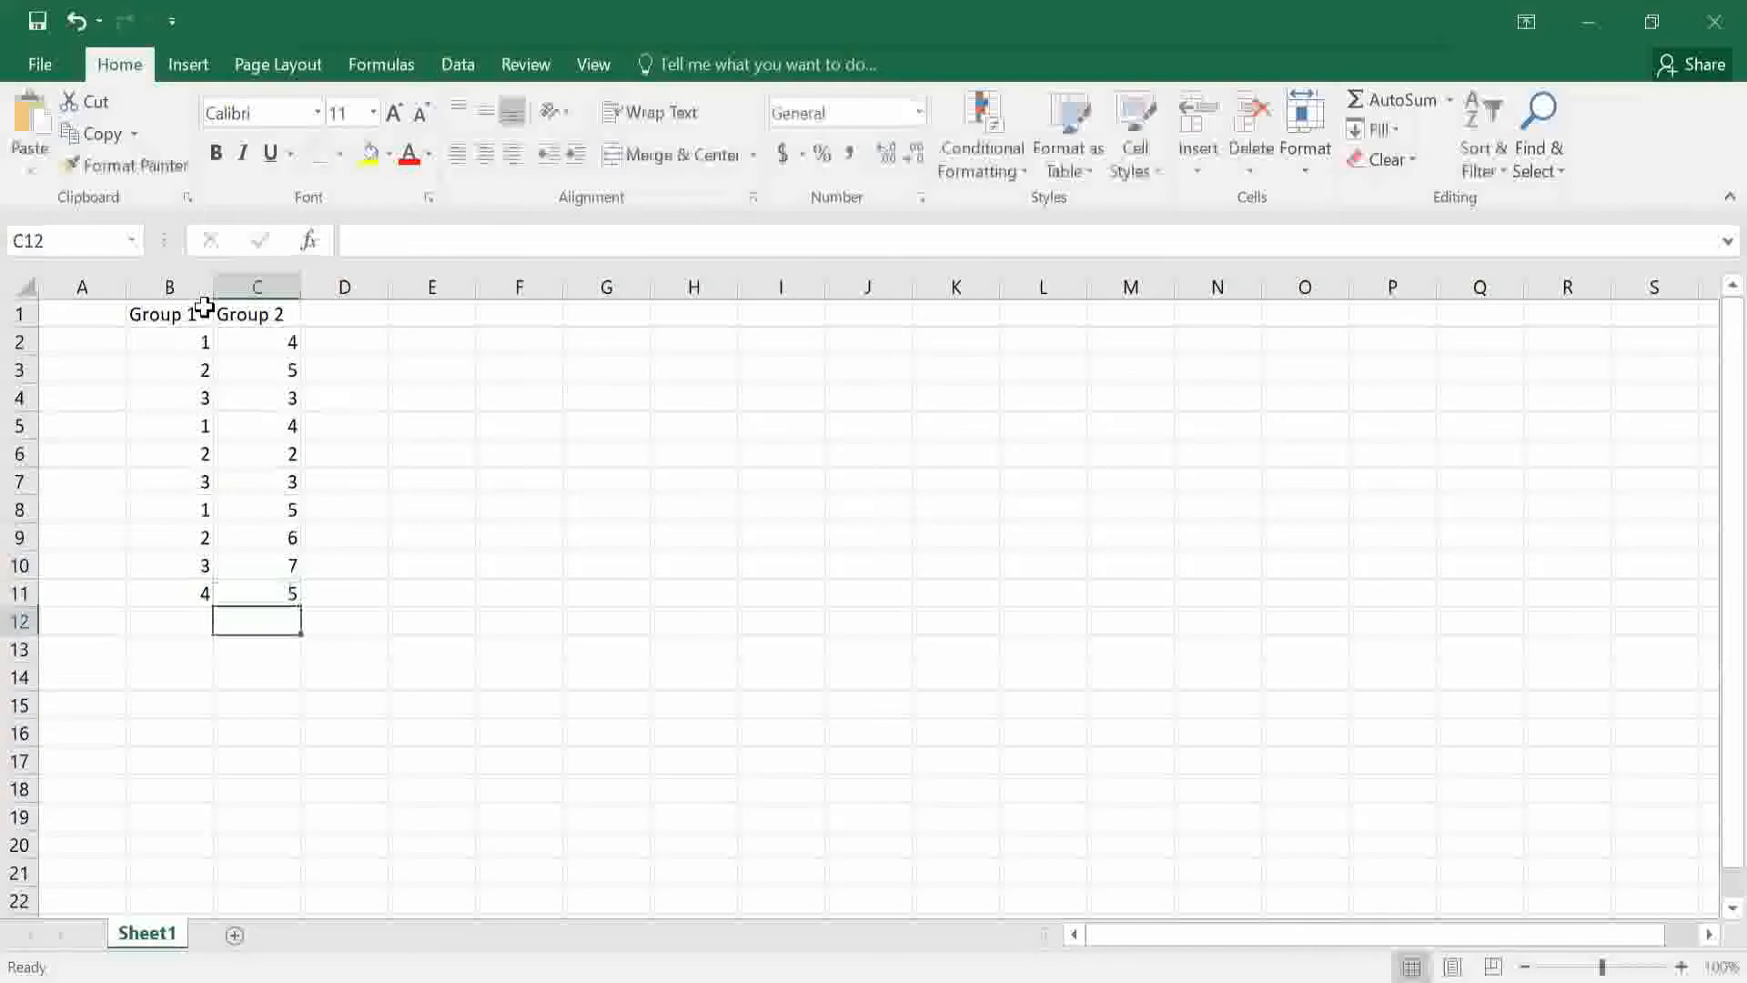
Label cell A12, beside the row below the data, as Average.
key("Left")
key("Left")
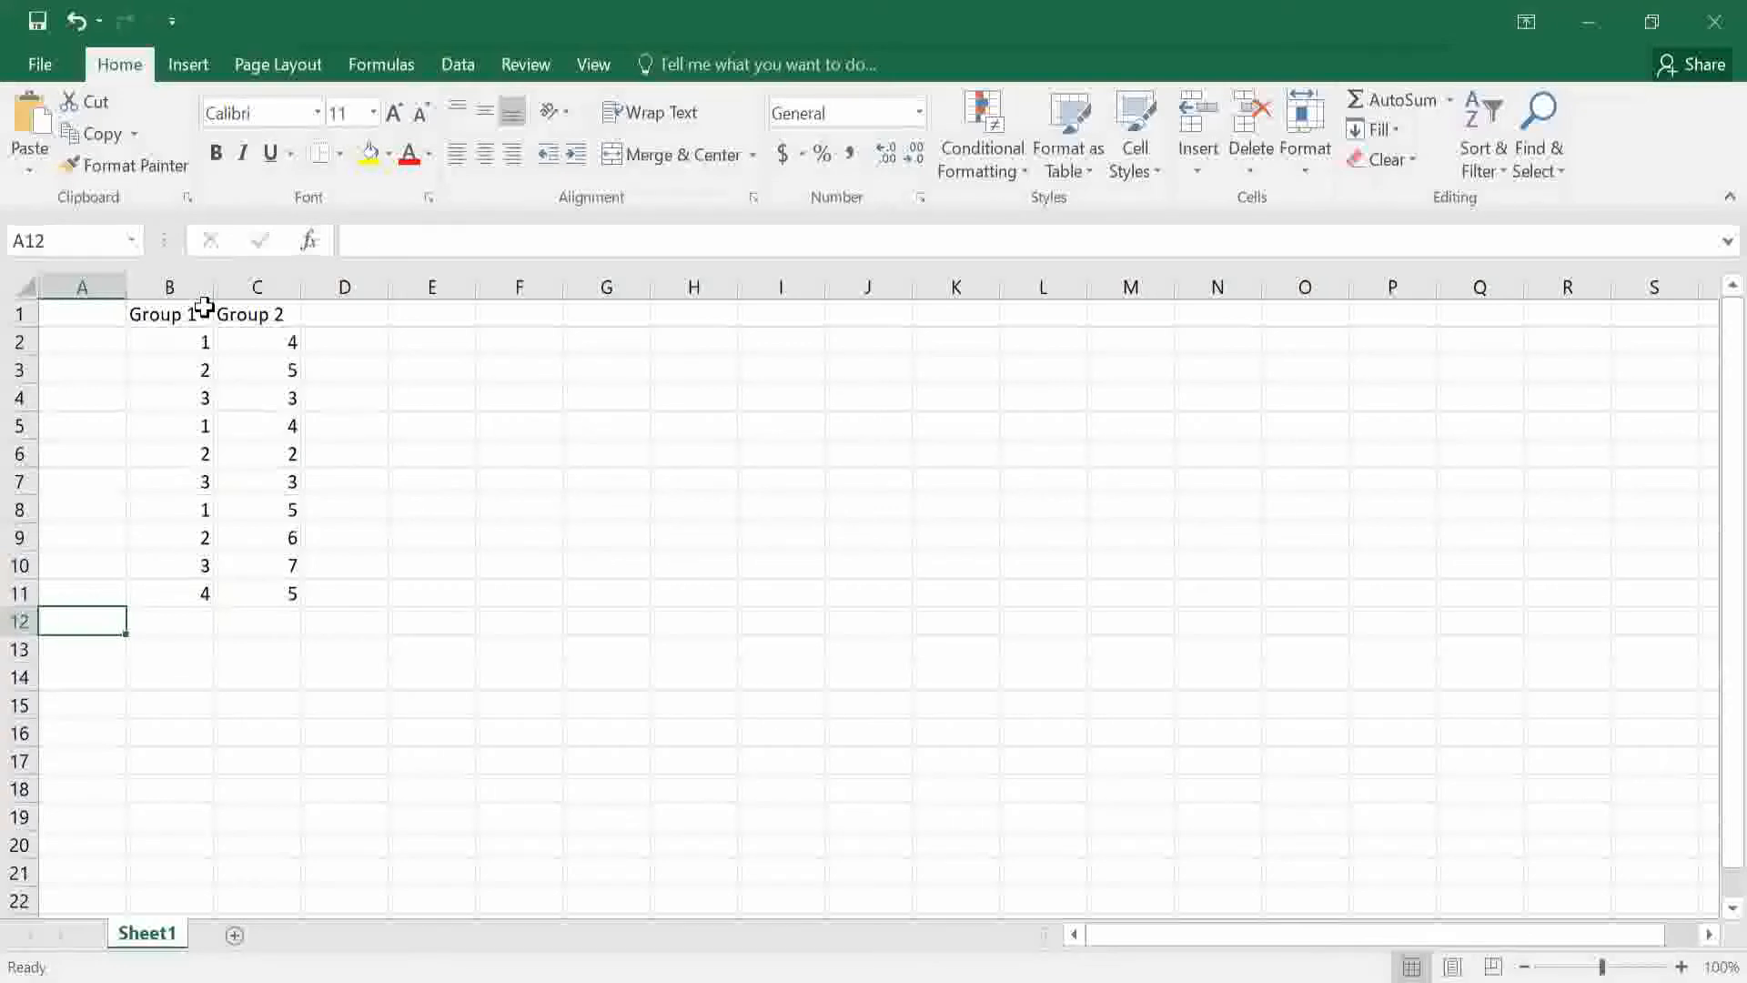
type("Average")
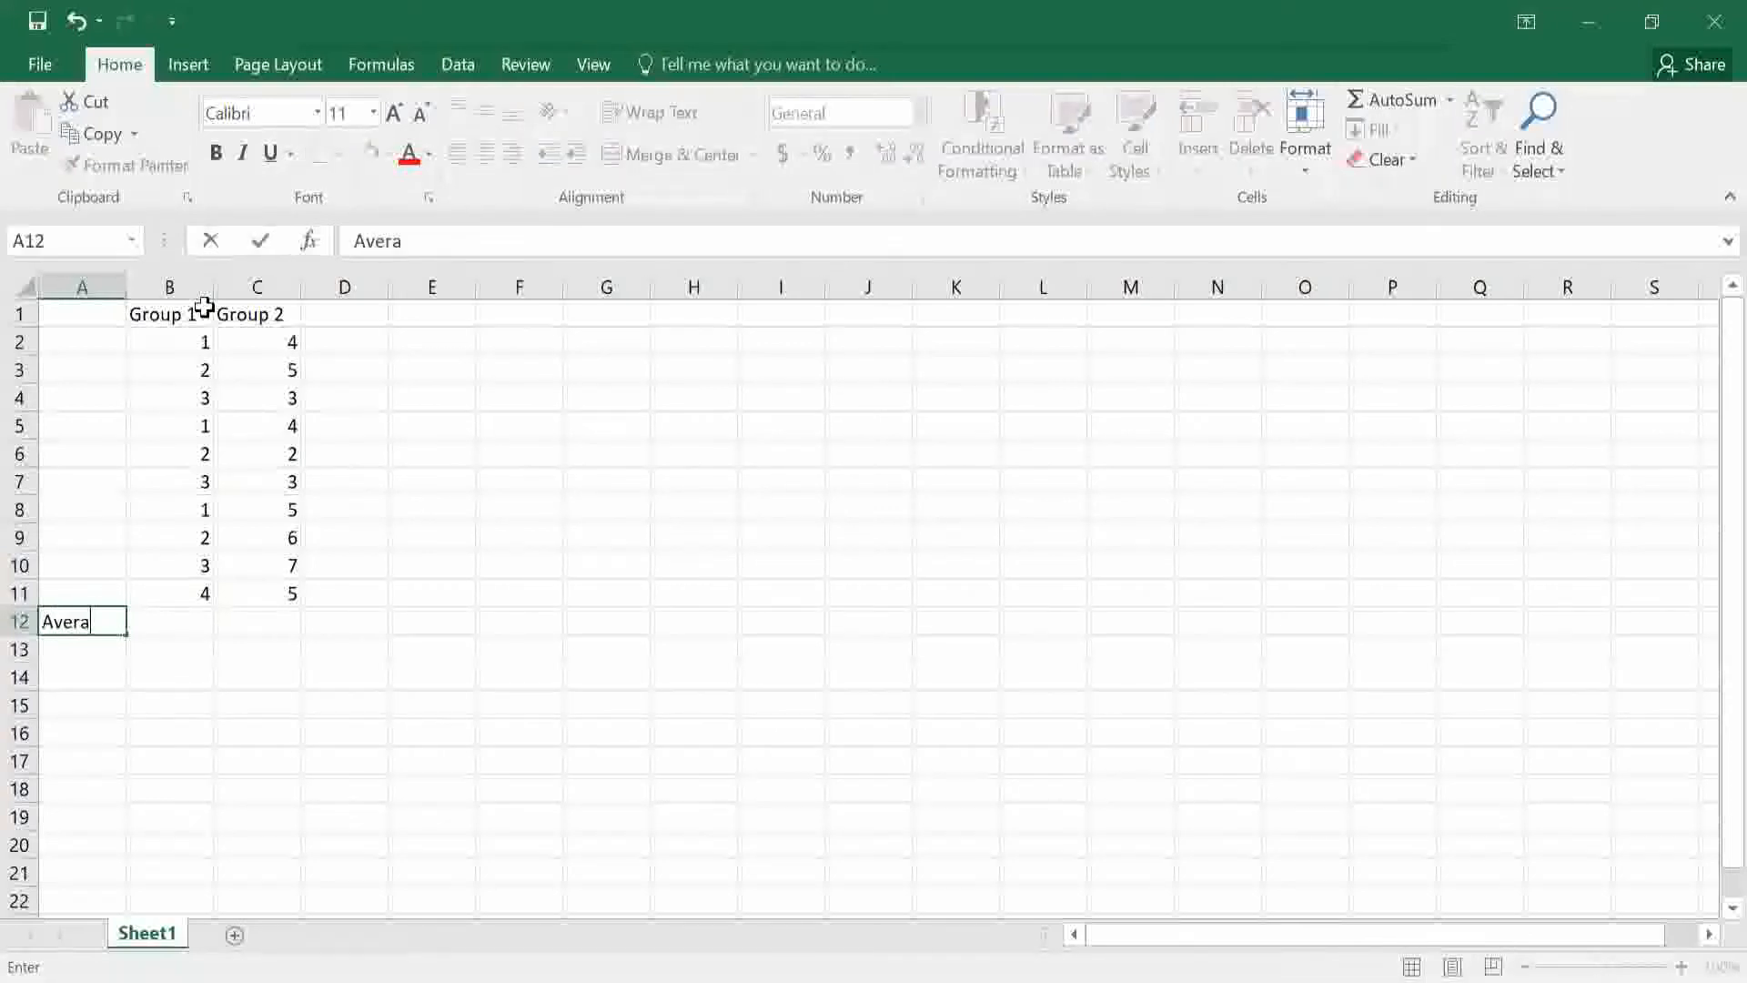
key("Tab")
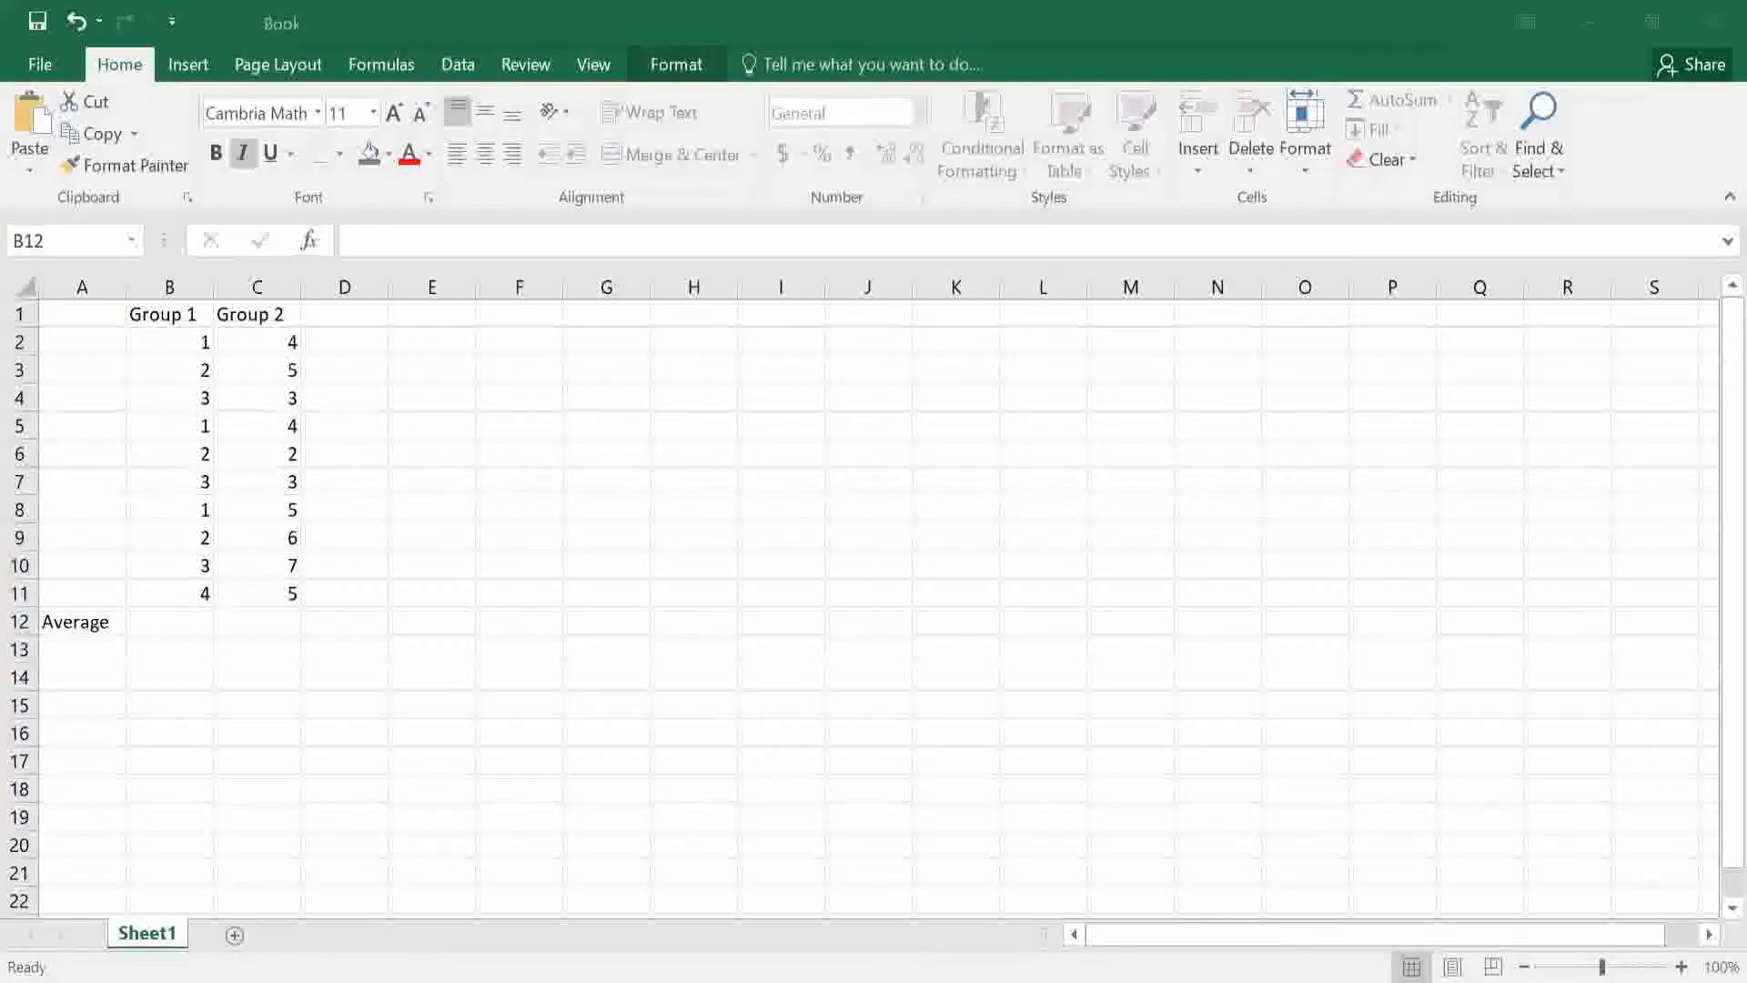
Paste the copied mean equation as a picture below the data and position it around rows 18 to 20 of columns A to D.
left_click(96, 824)
left_click(100, 821)
right_click(99, 820)
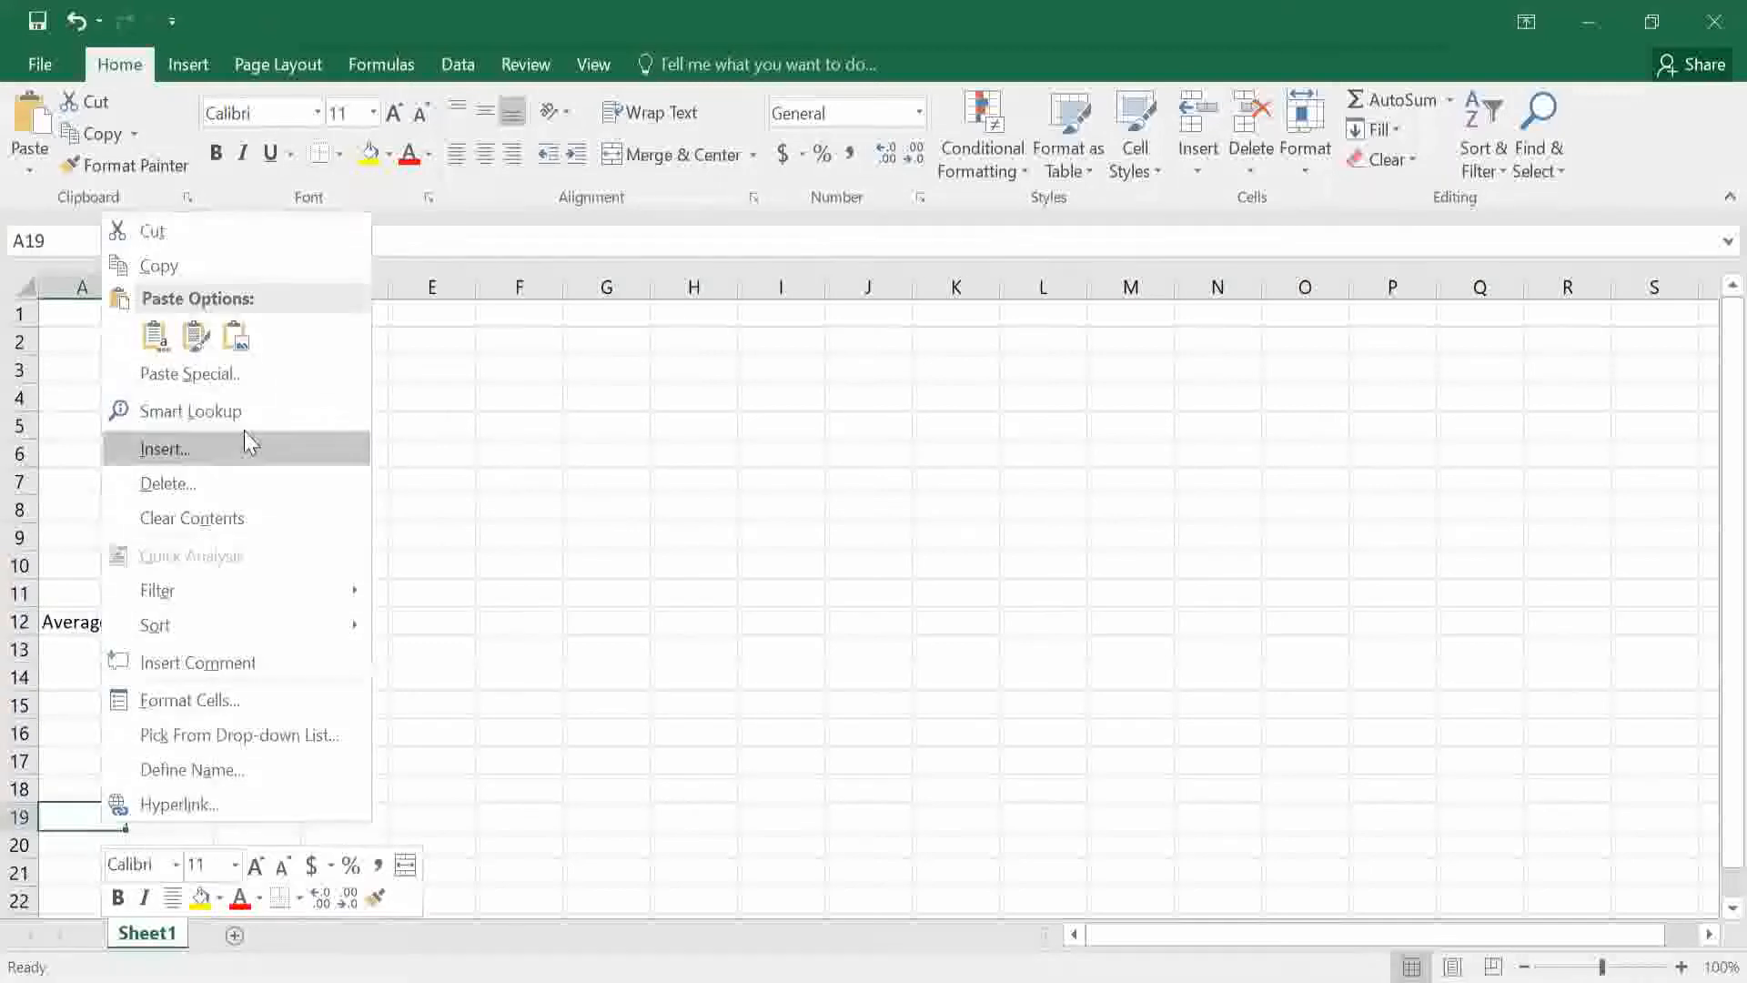
left_click(237, 336)
left_click_drag(193, 860, 250, 835)
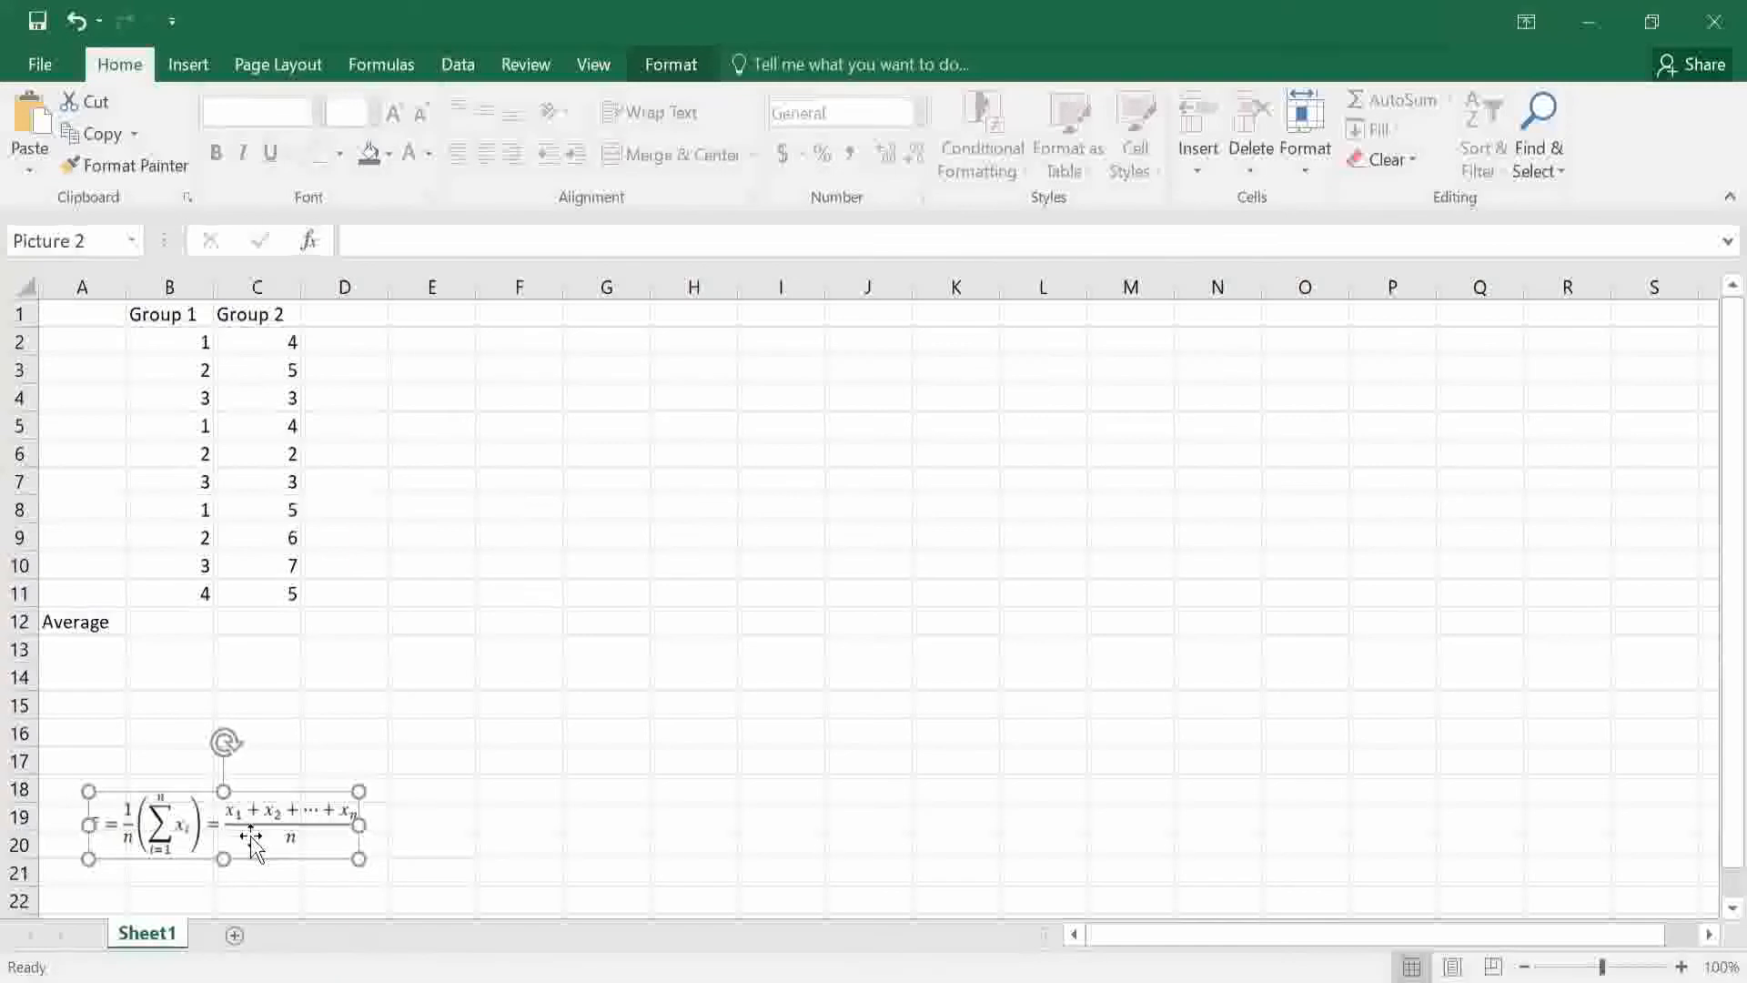
left_click(435, 836)
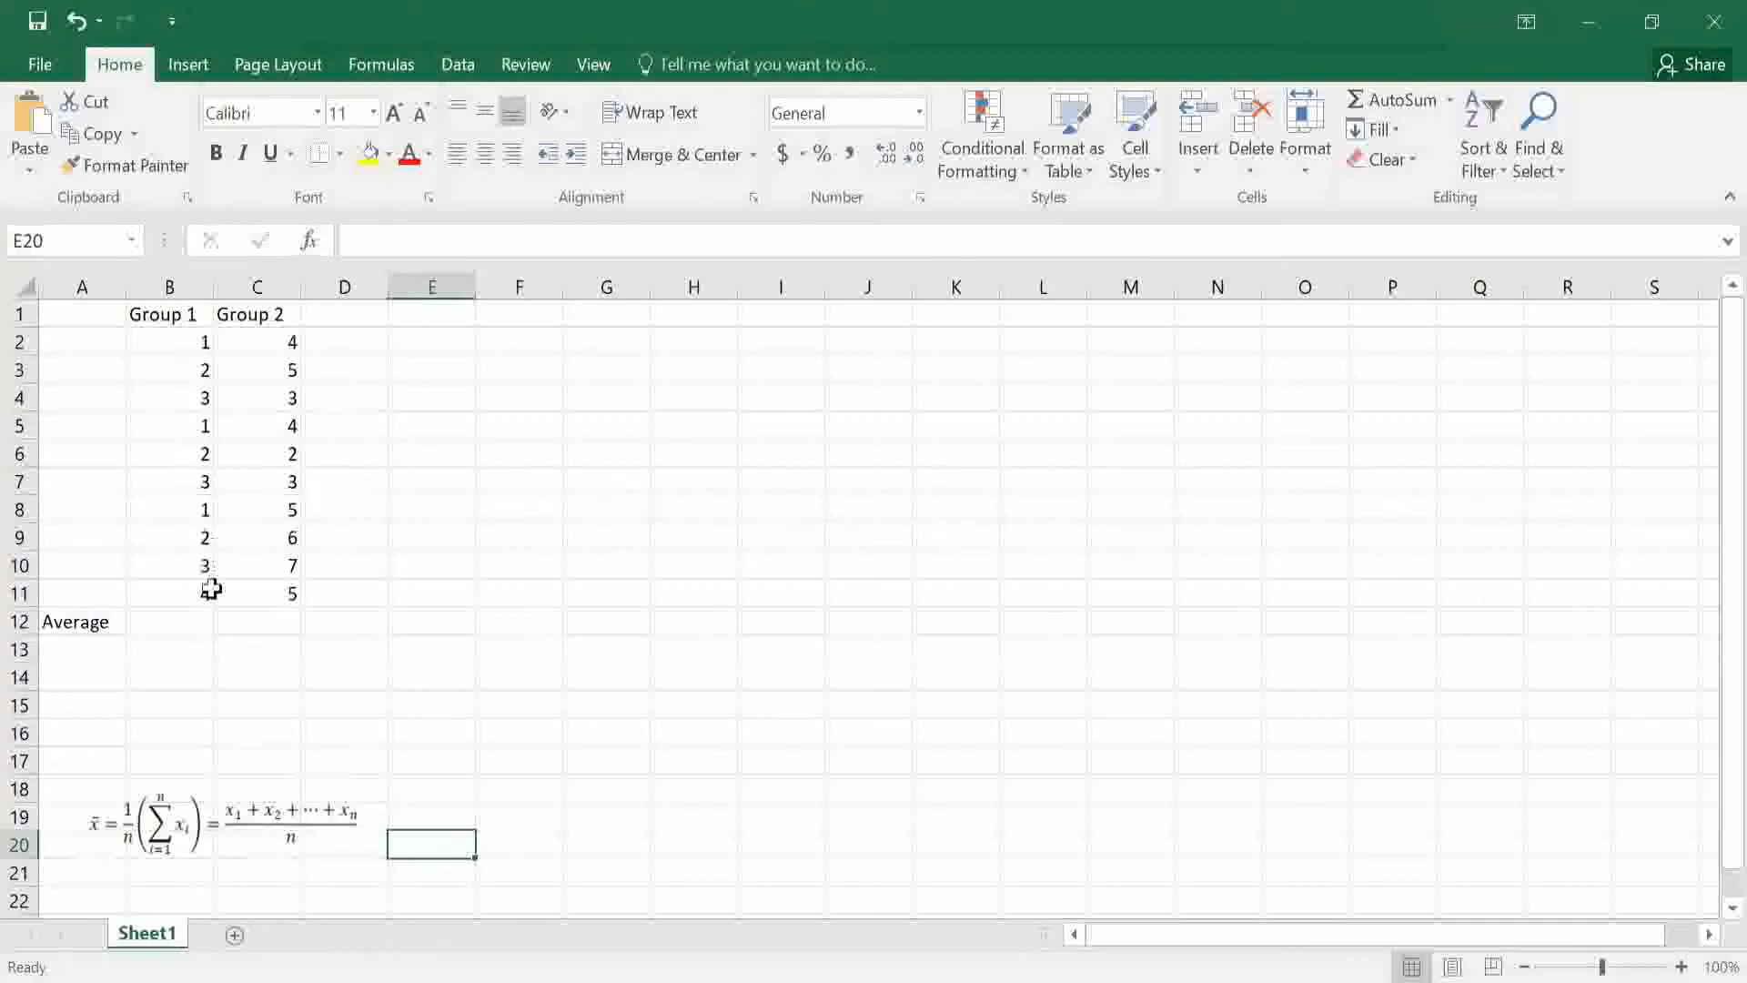
Calculate the Group 1 mean in cell B12 with =AVERAGE(B2:B11).
left_click(173, 623)
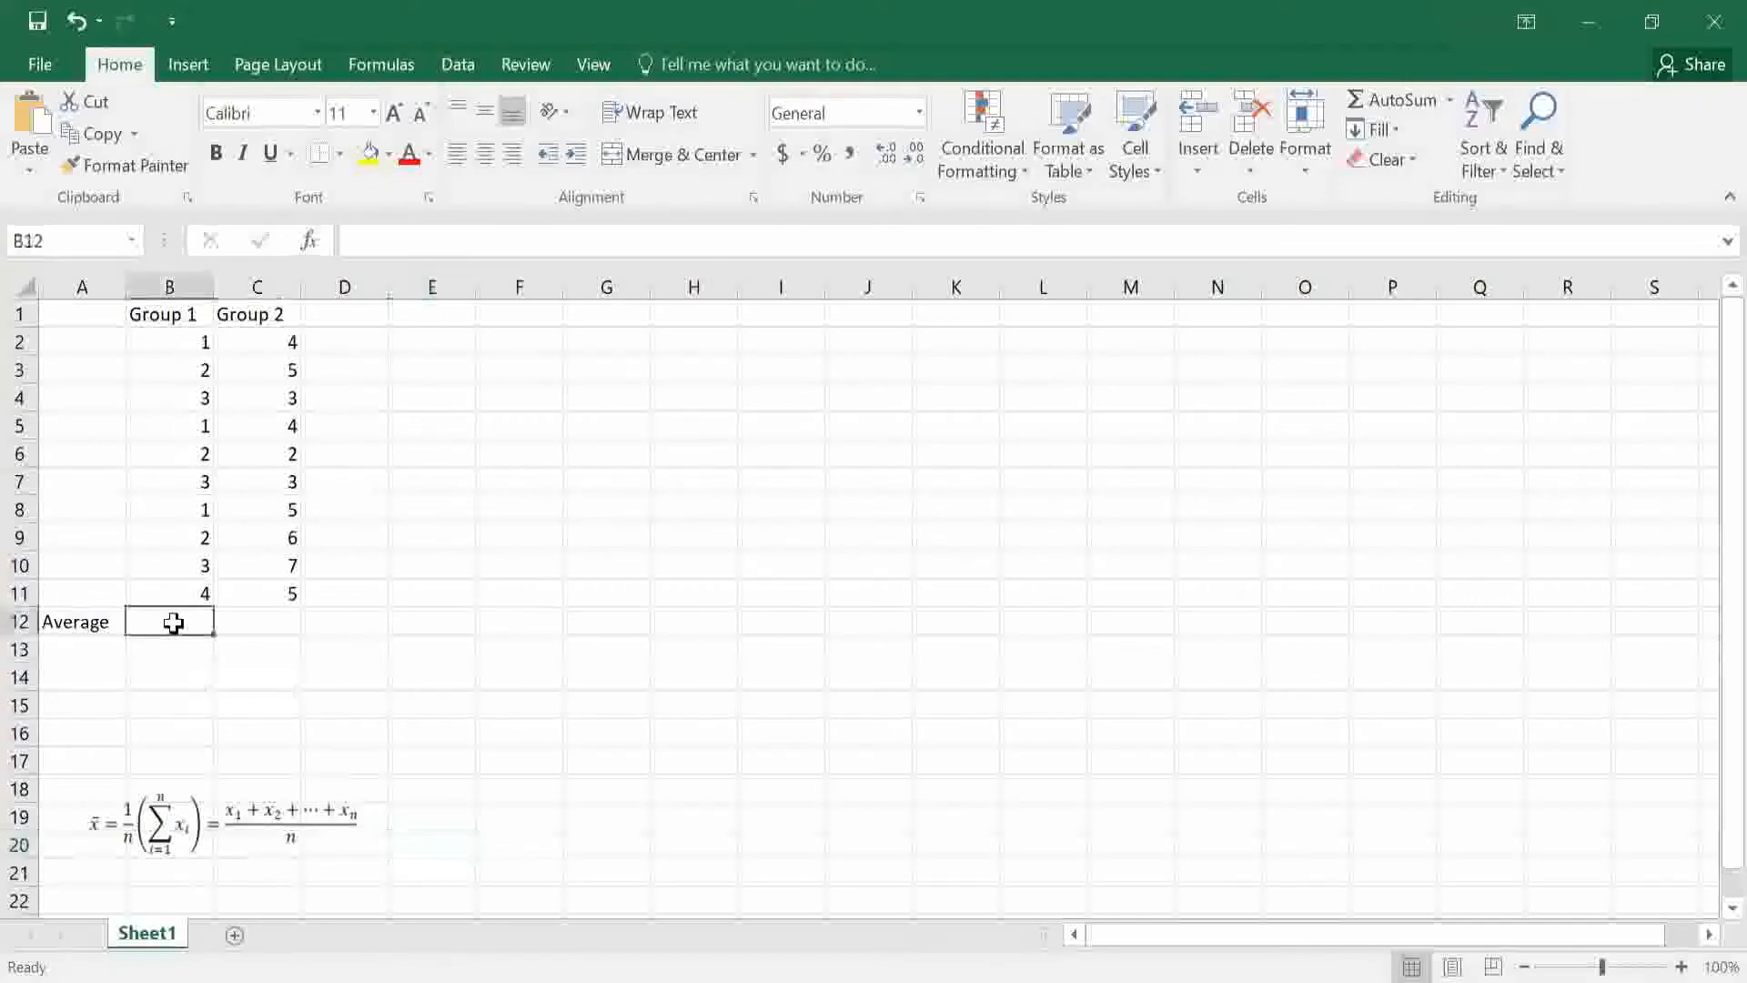
type("=")
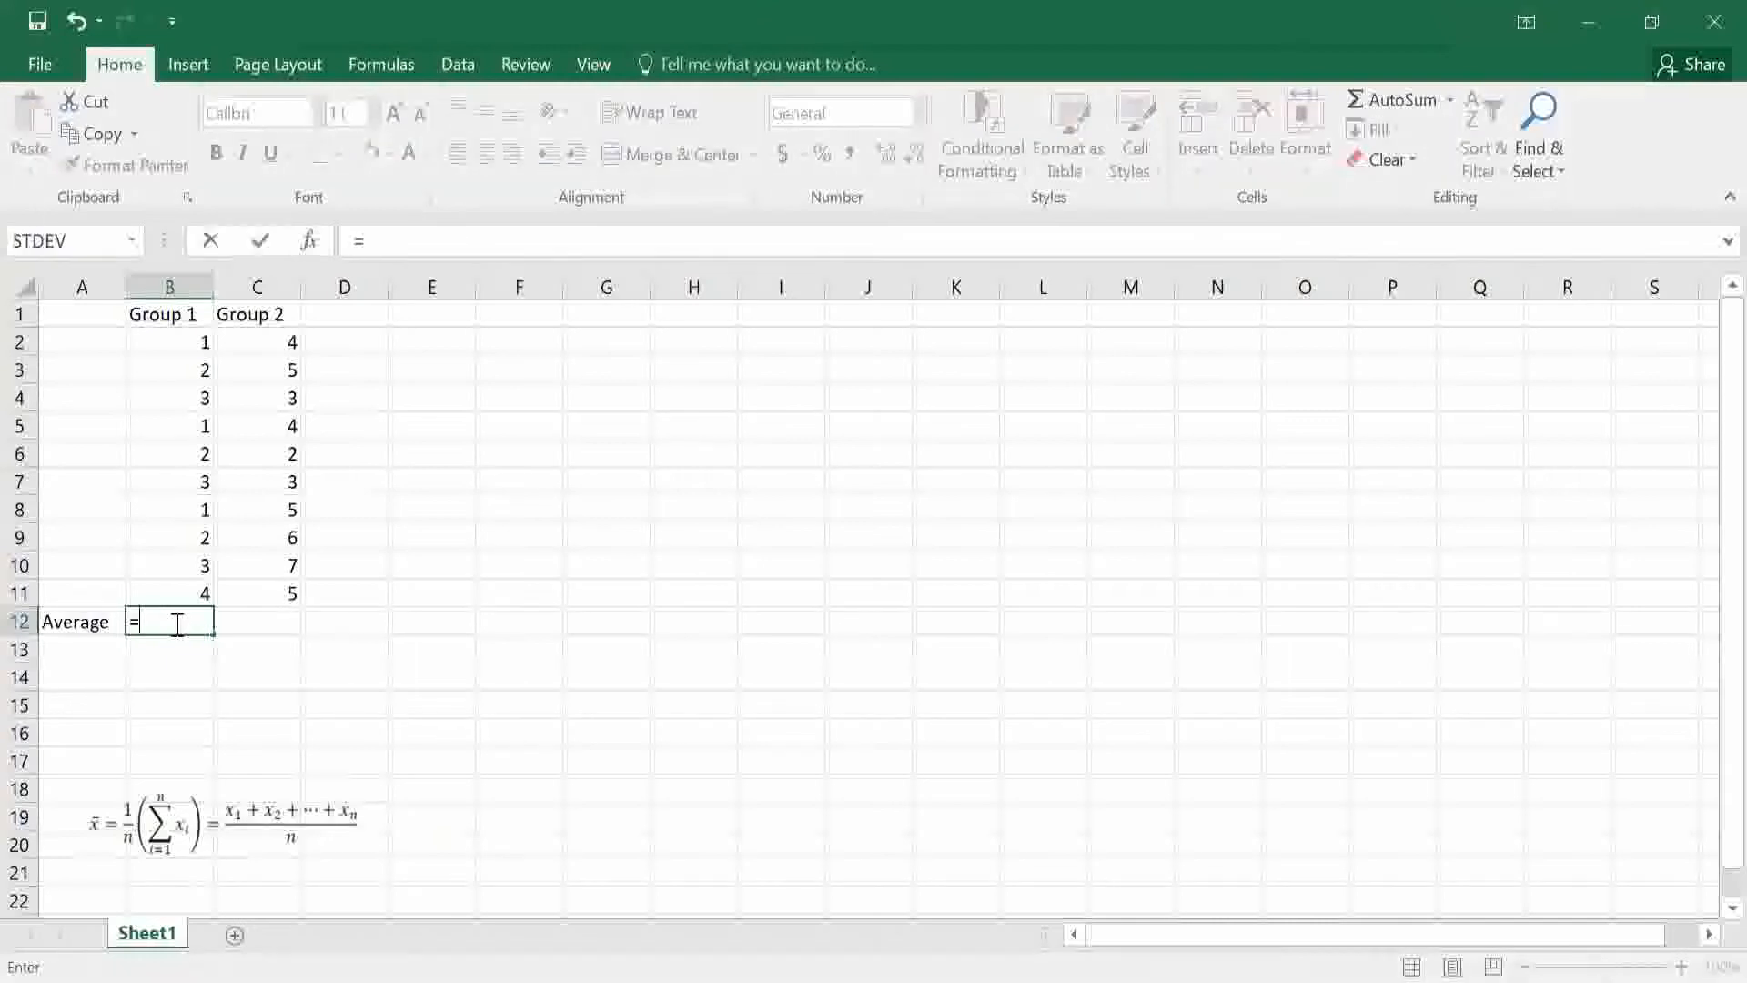
left_click(508, 253)
type("A")
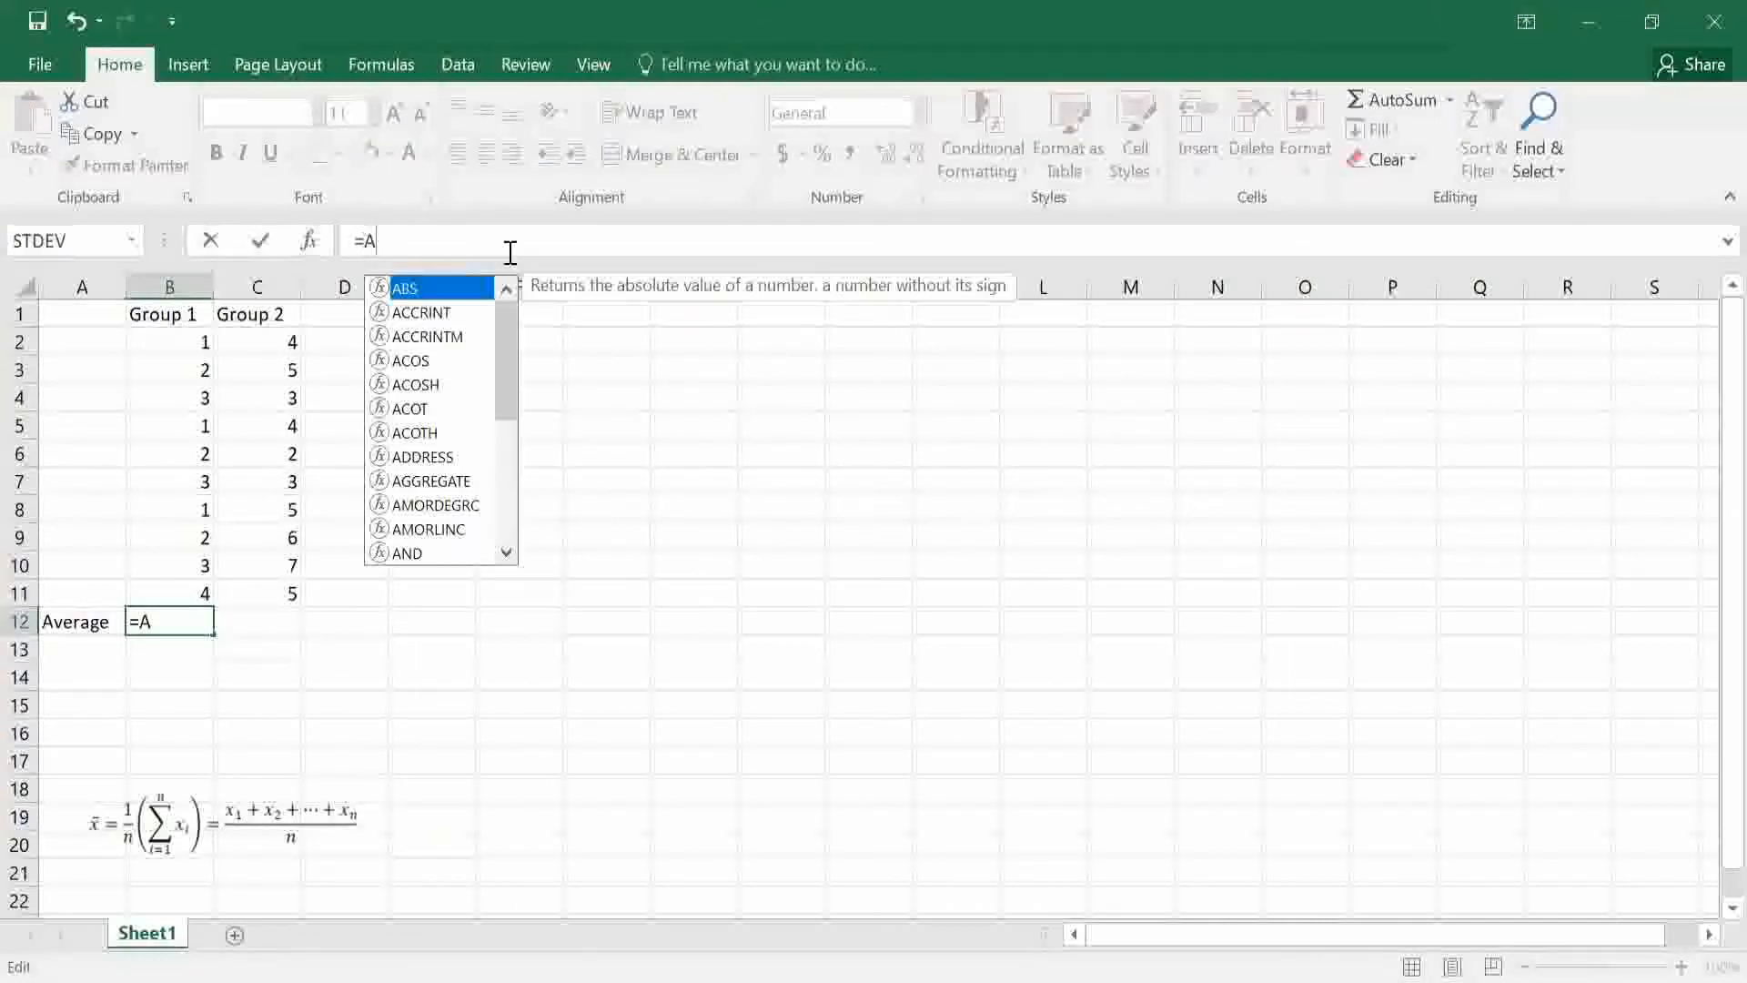
type("v")
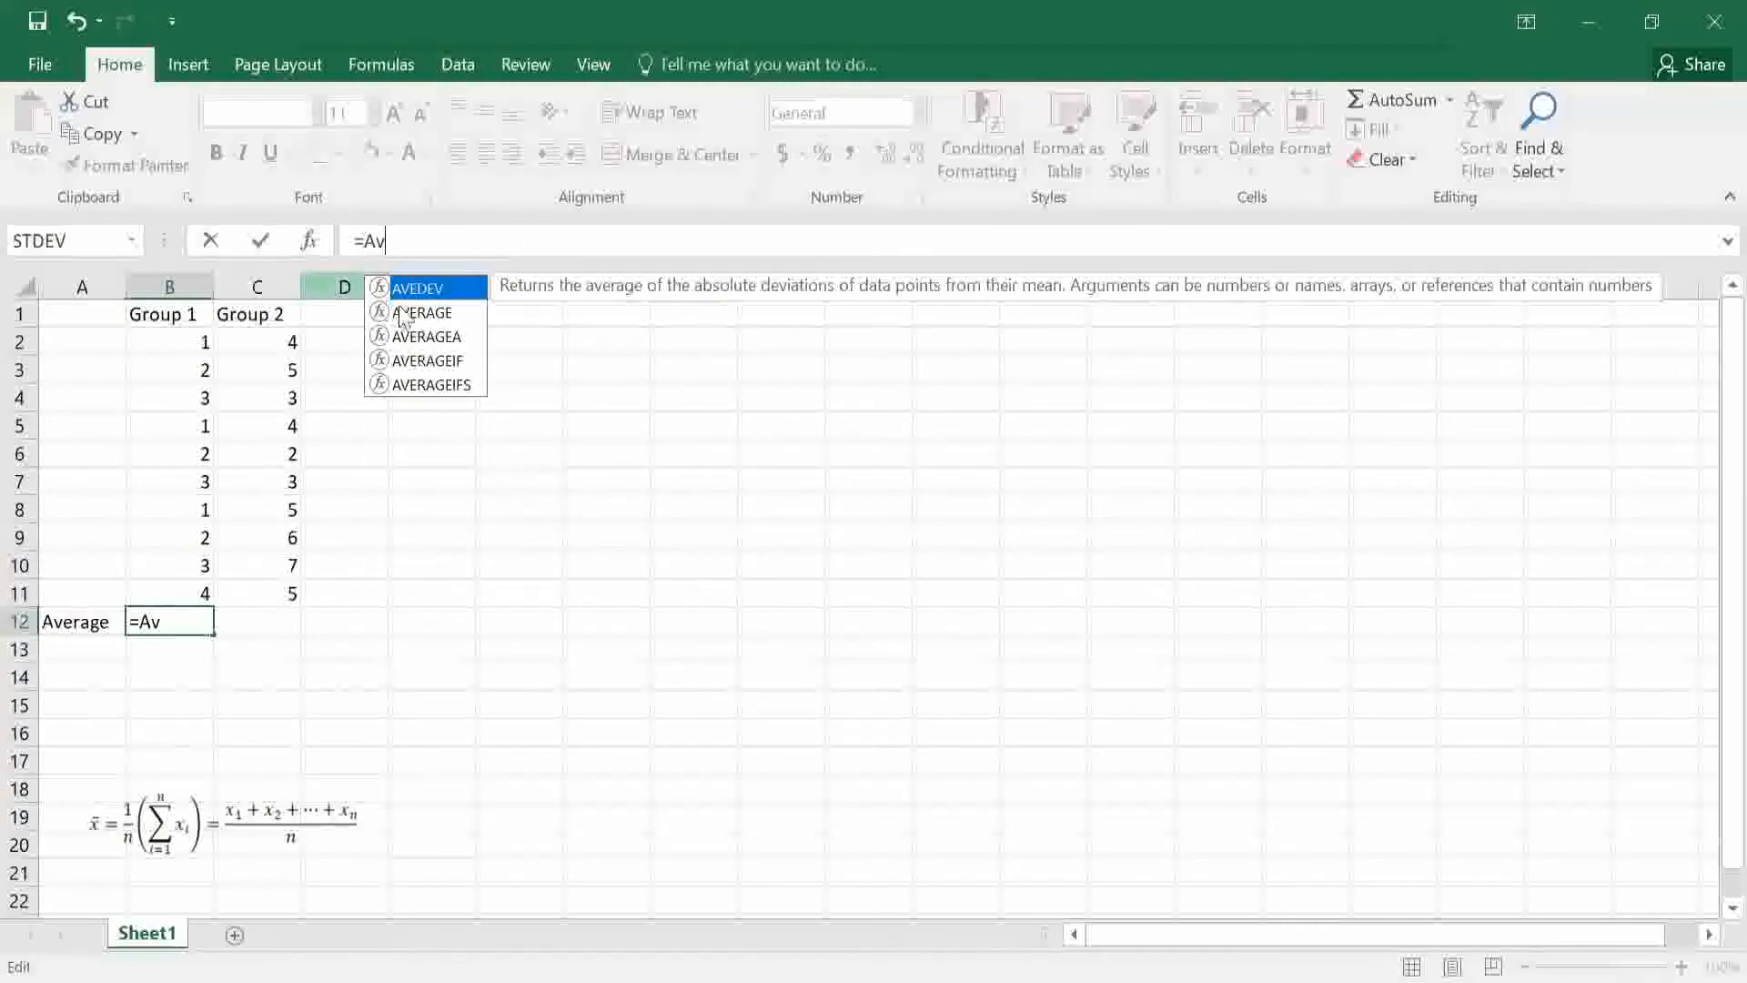
left_click(437, 314)
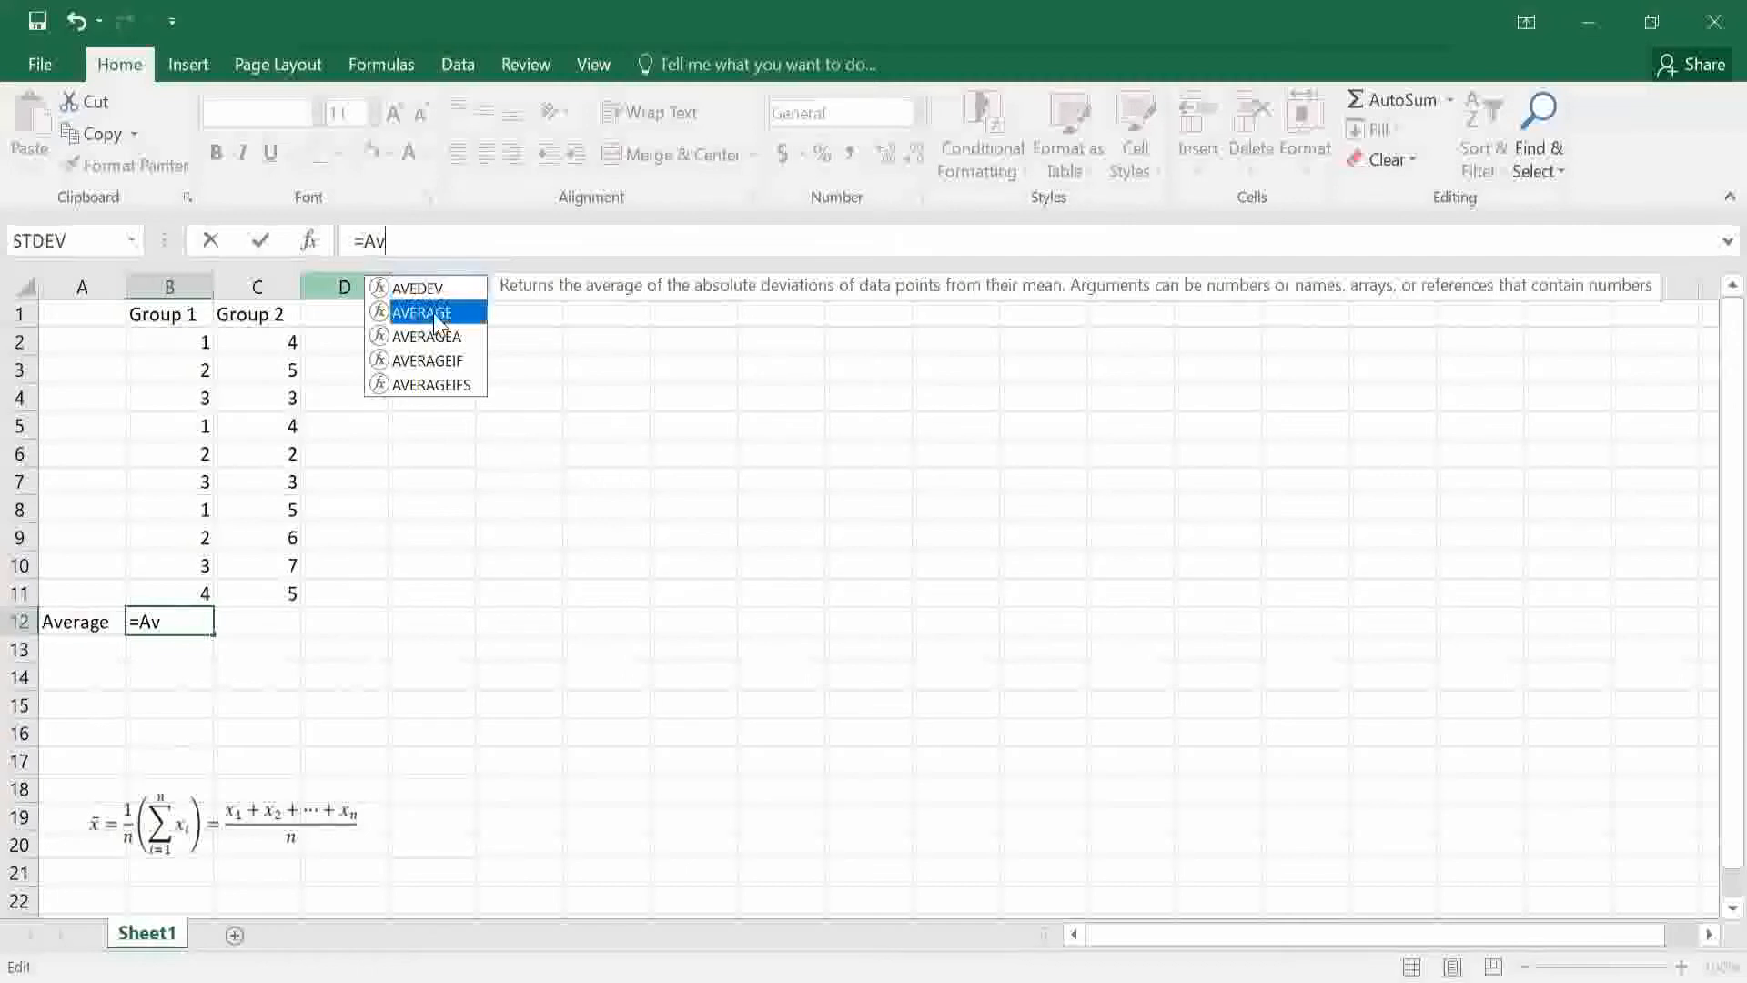
key("Tab")
left_click(198, 343)
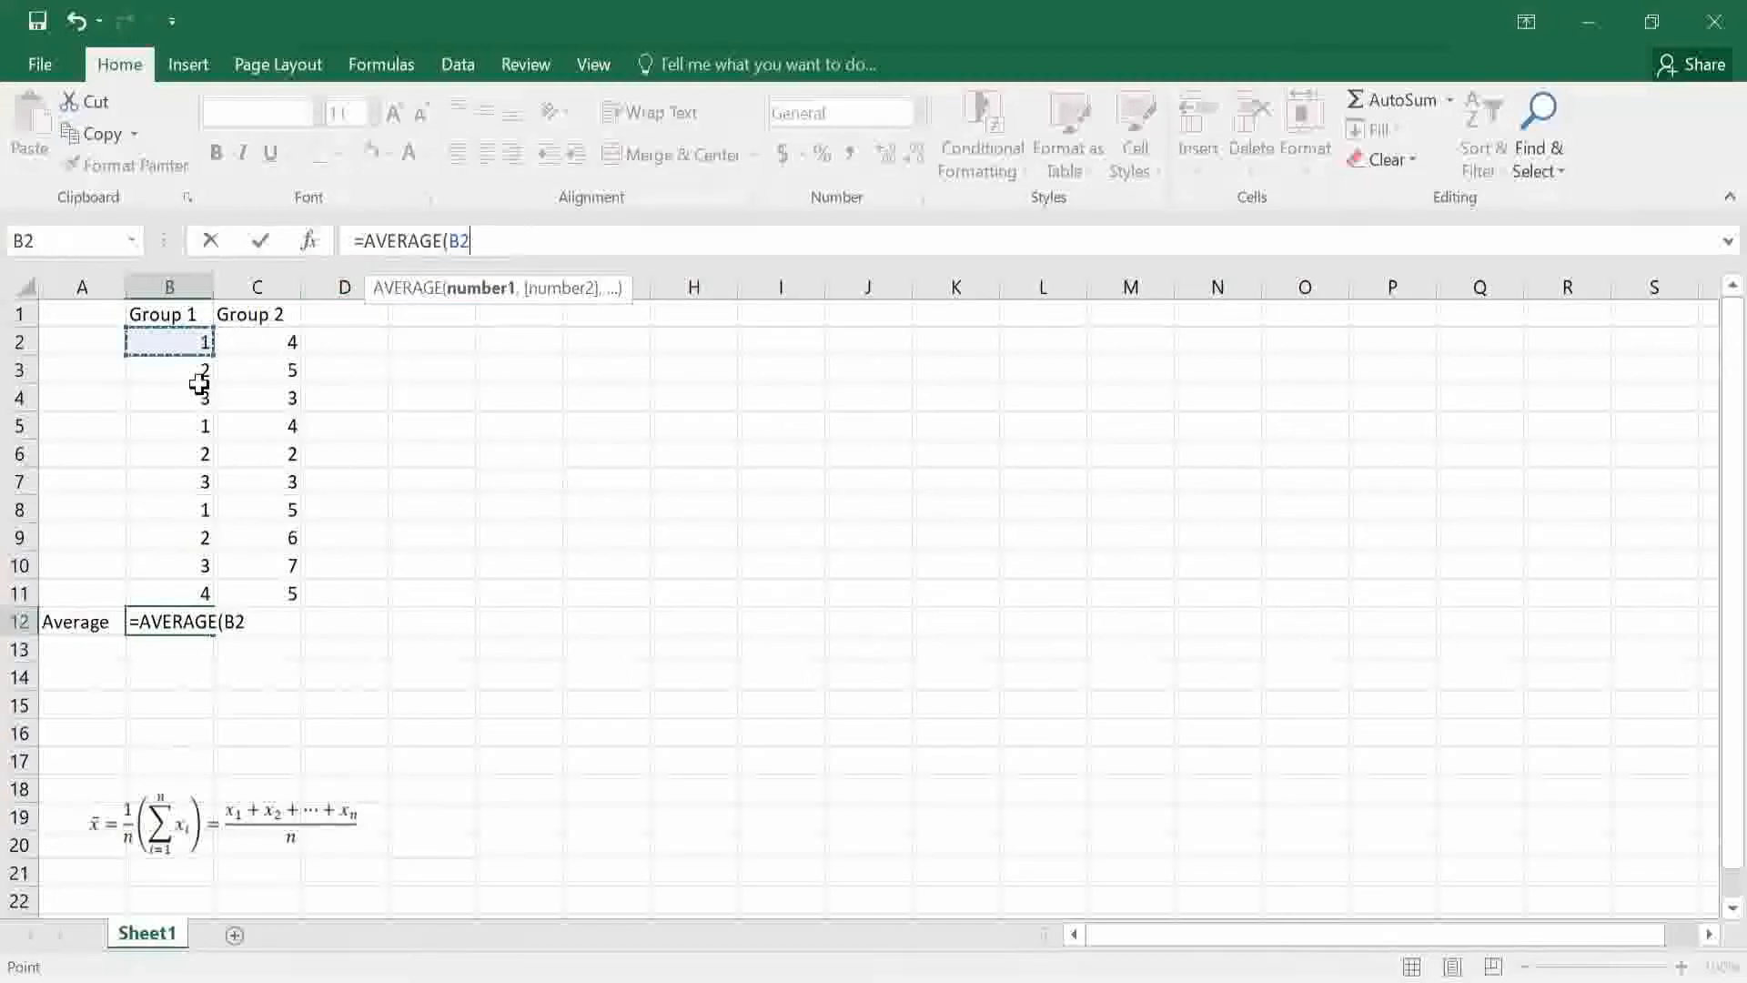
left_click(200, 590, "shift")
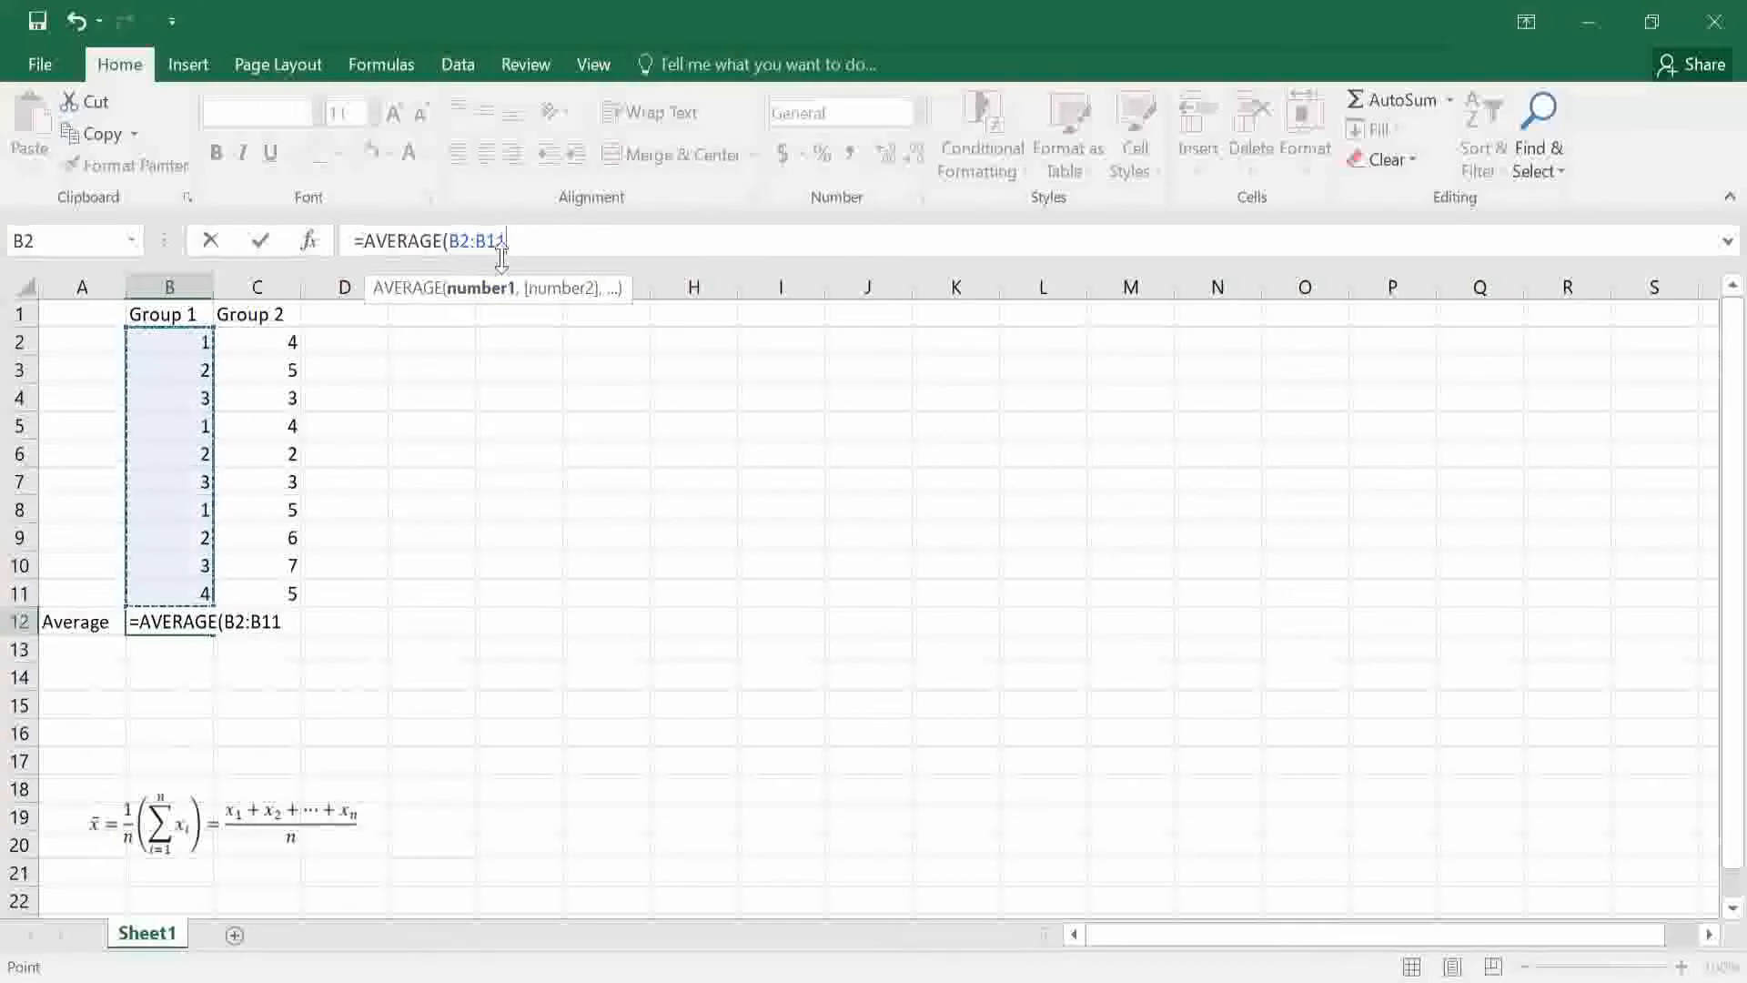
type(")")
key("Return")
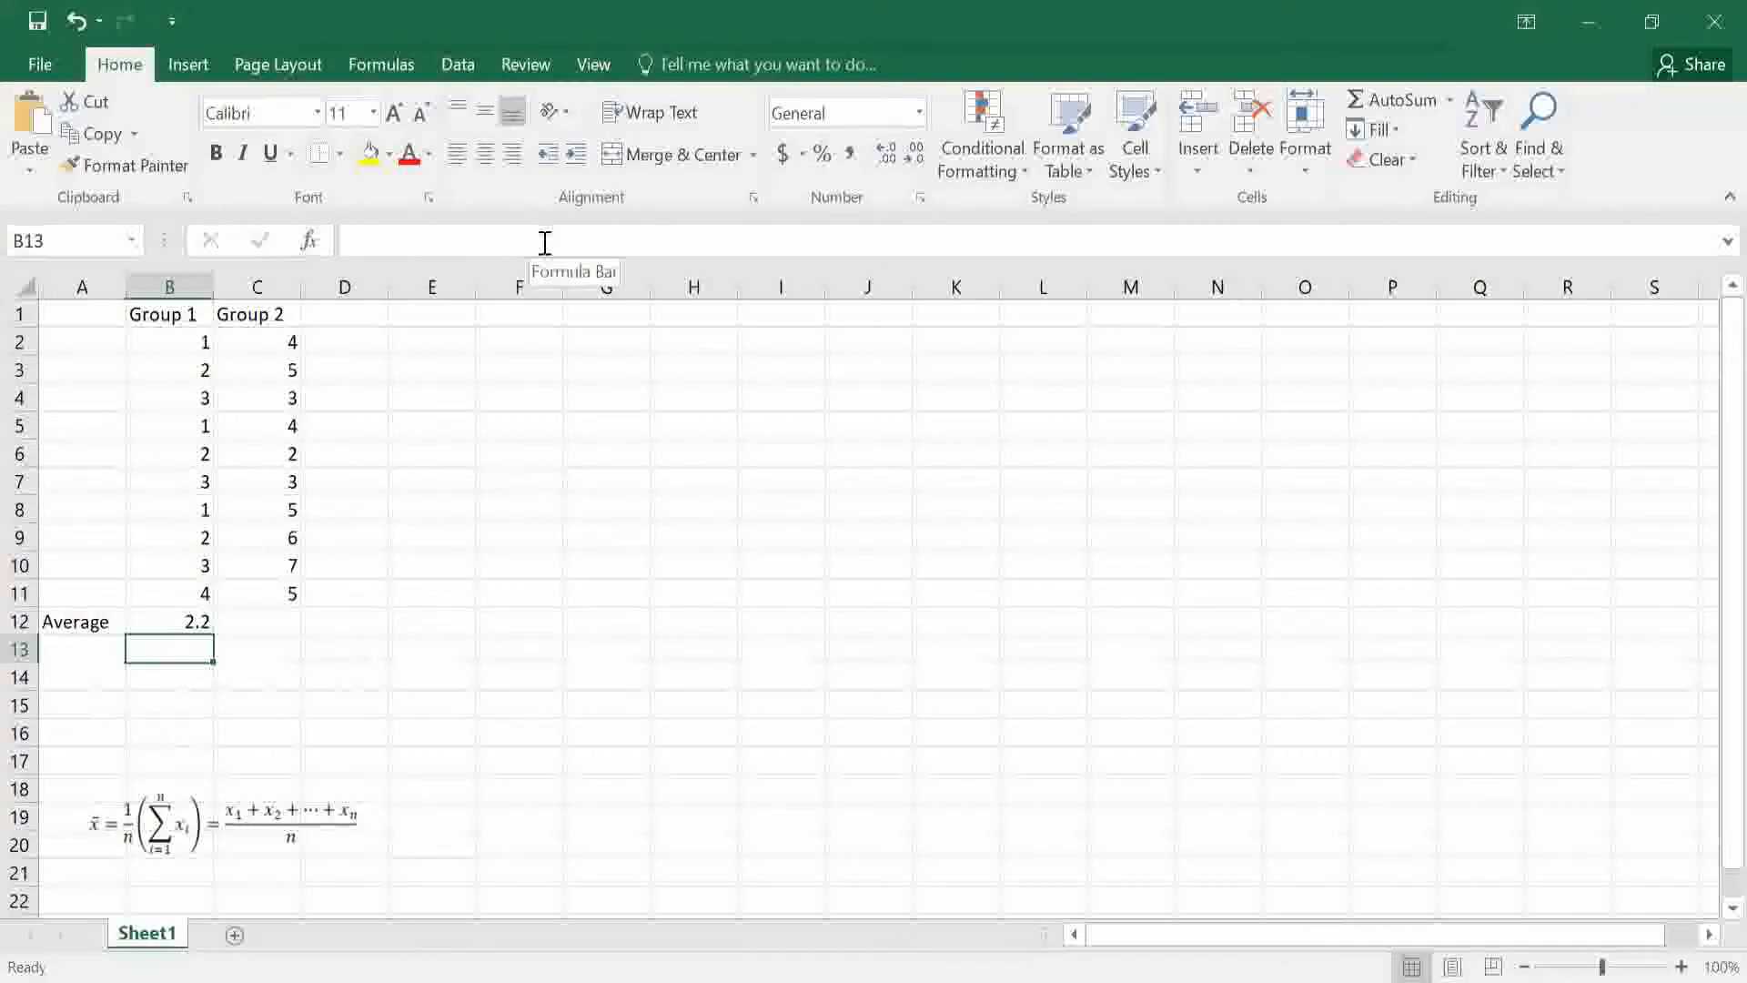
Label cell A13, below the Average label, as STD.P.
key("Left")
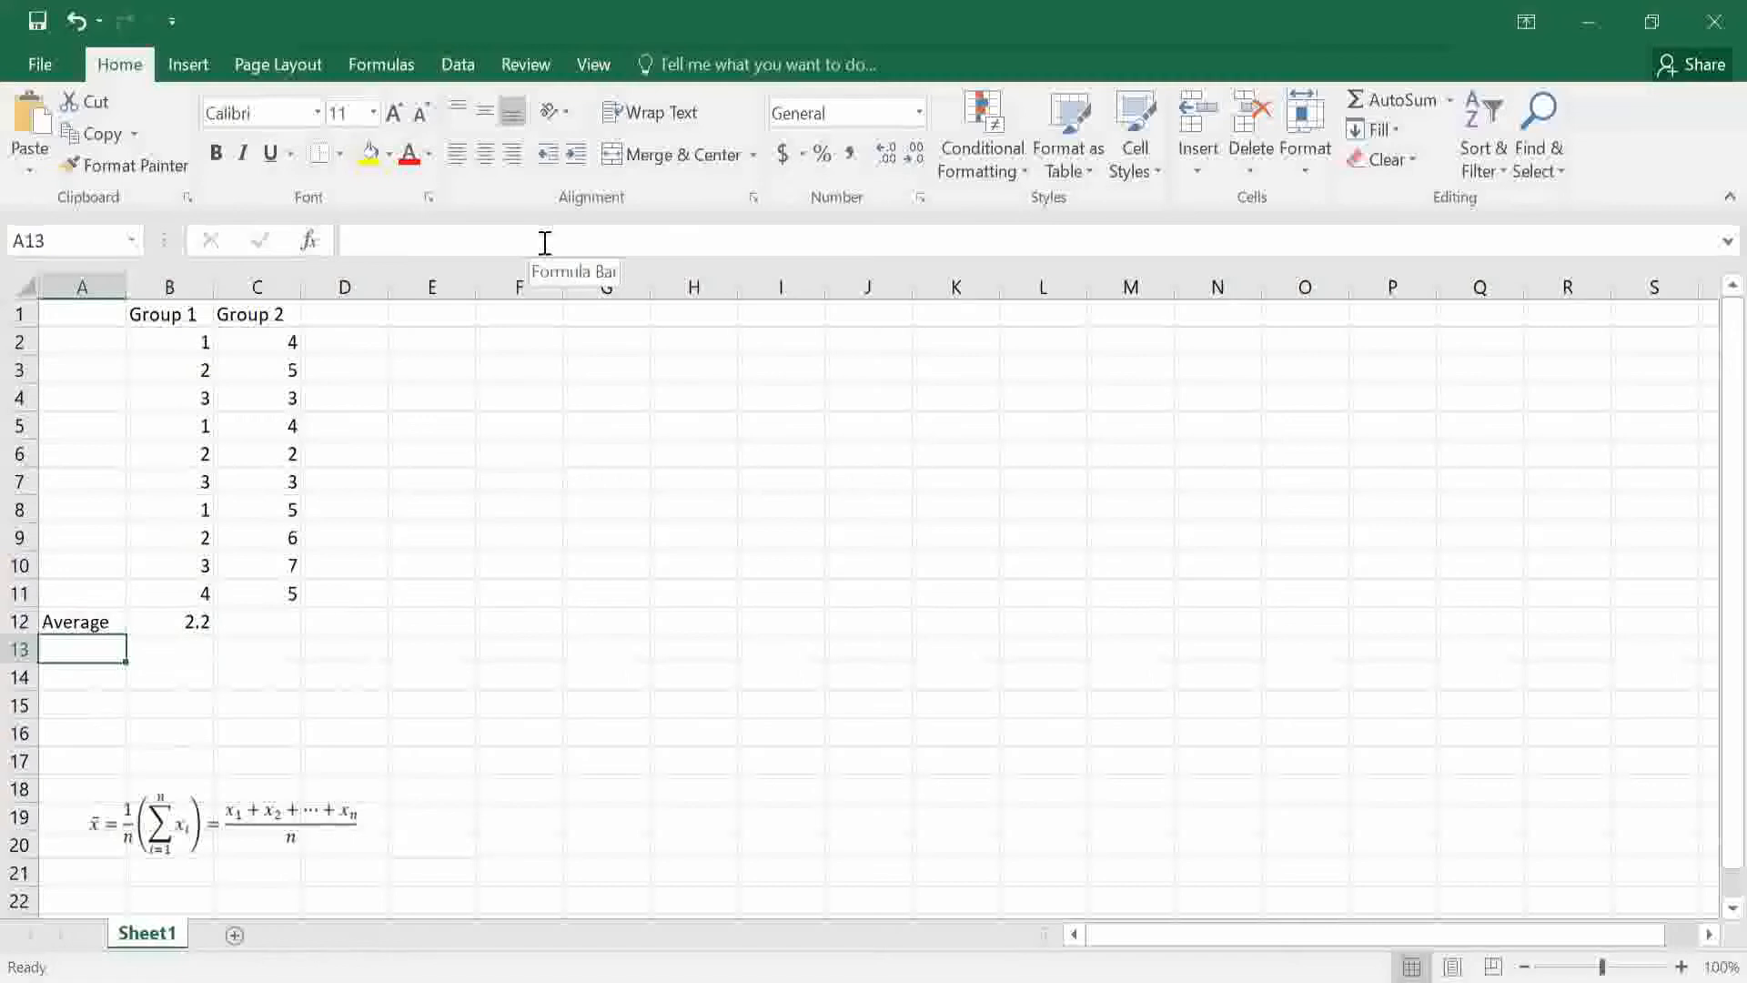
type("STD")
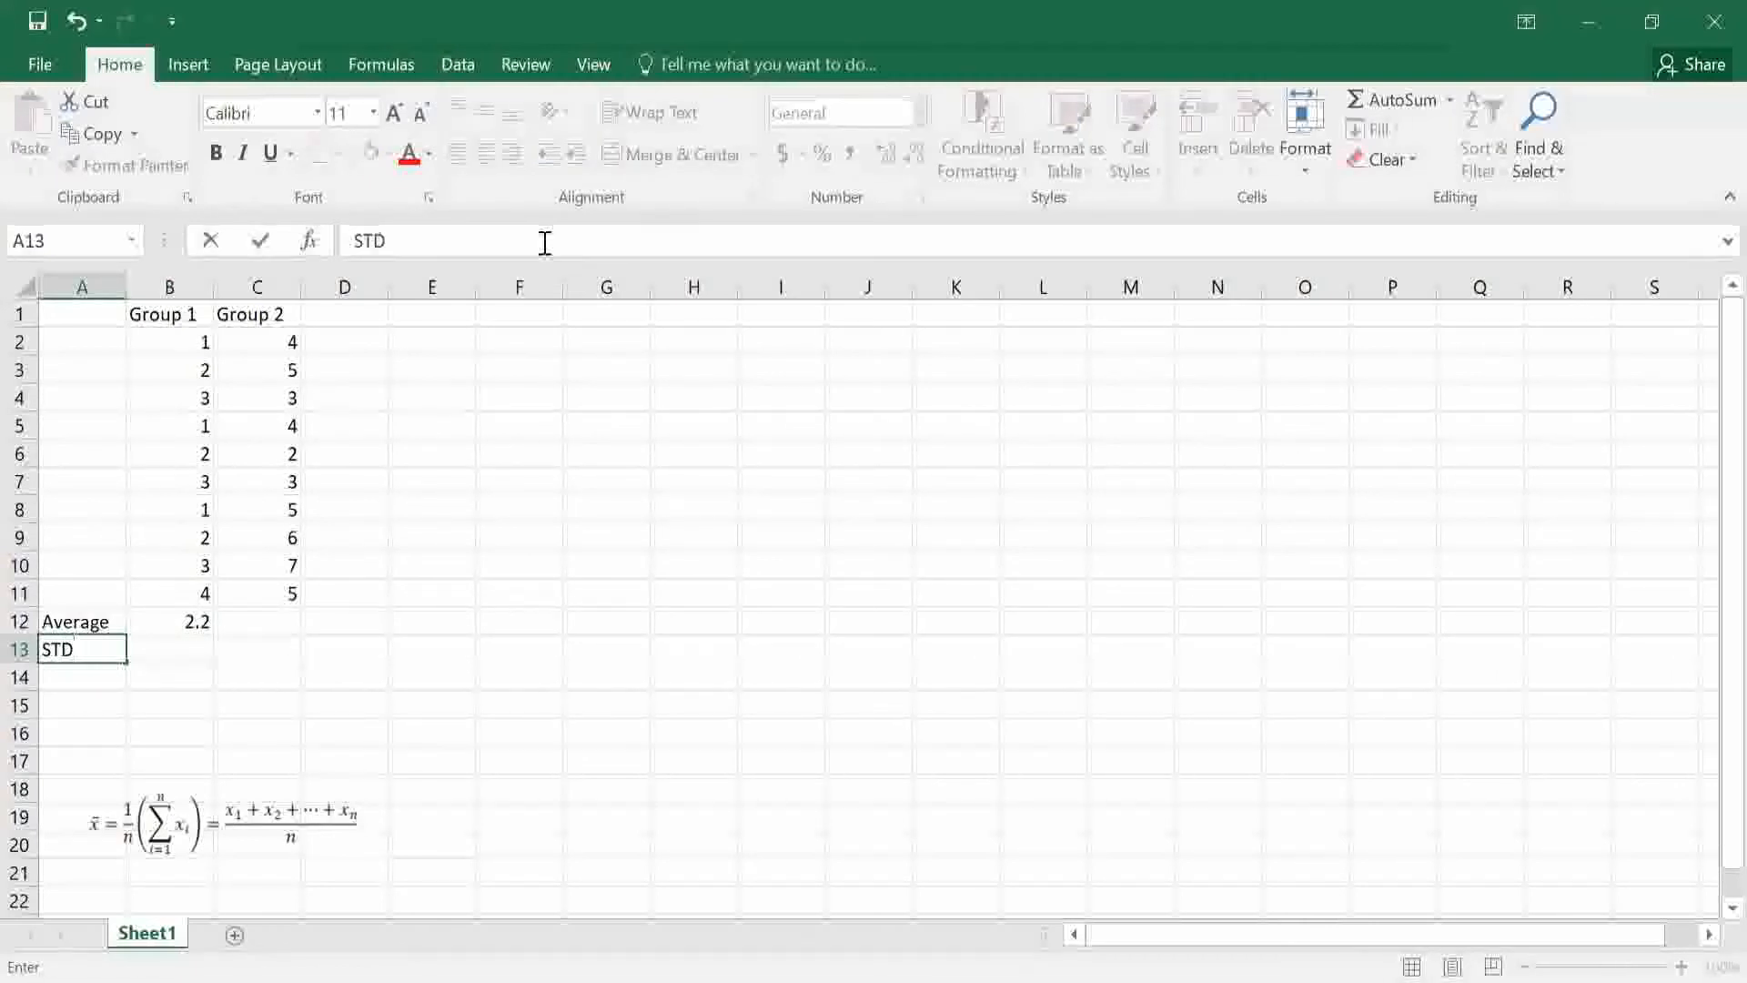
type(".P")
key("Tab")
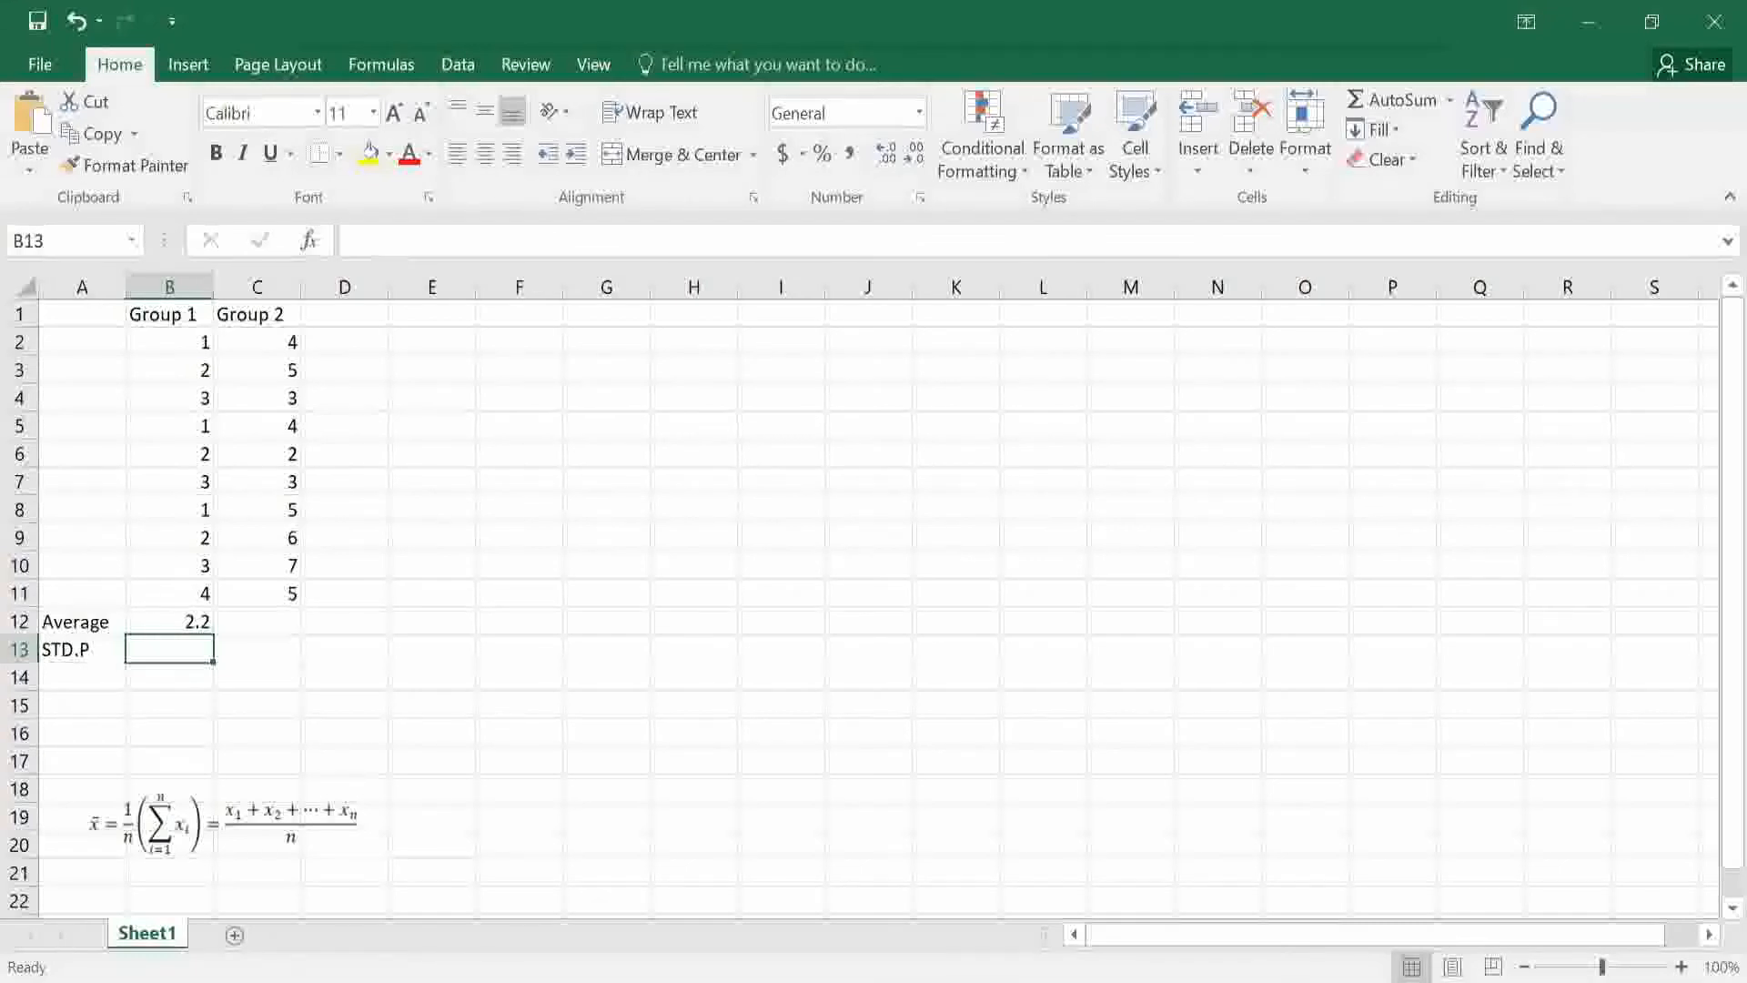
Paste the copied population standard deviation equation (1/N) as a picture around F19, beside the mean equation.
left_click(223, 824)
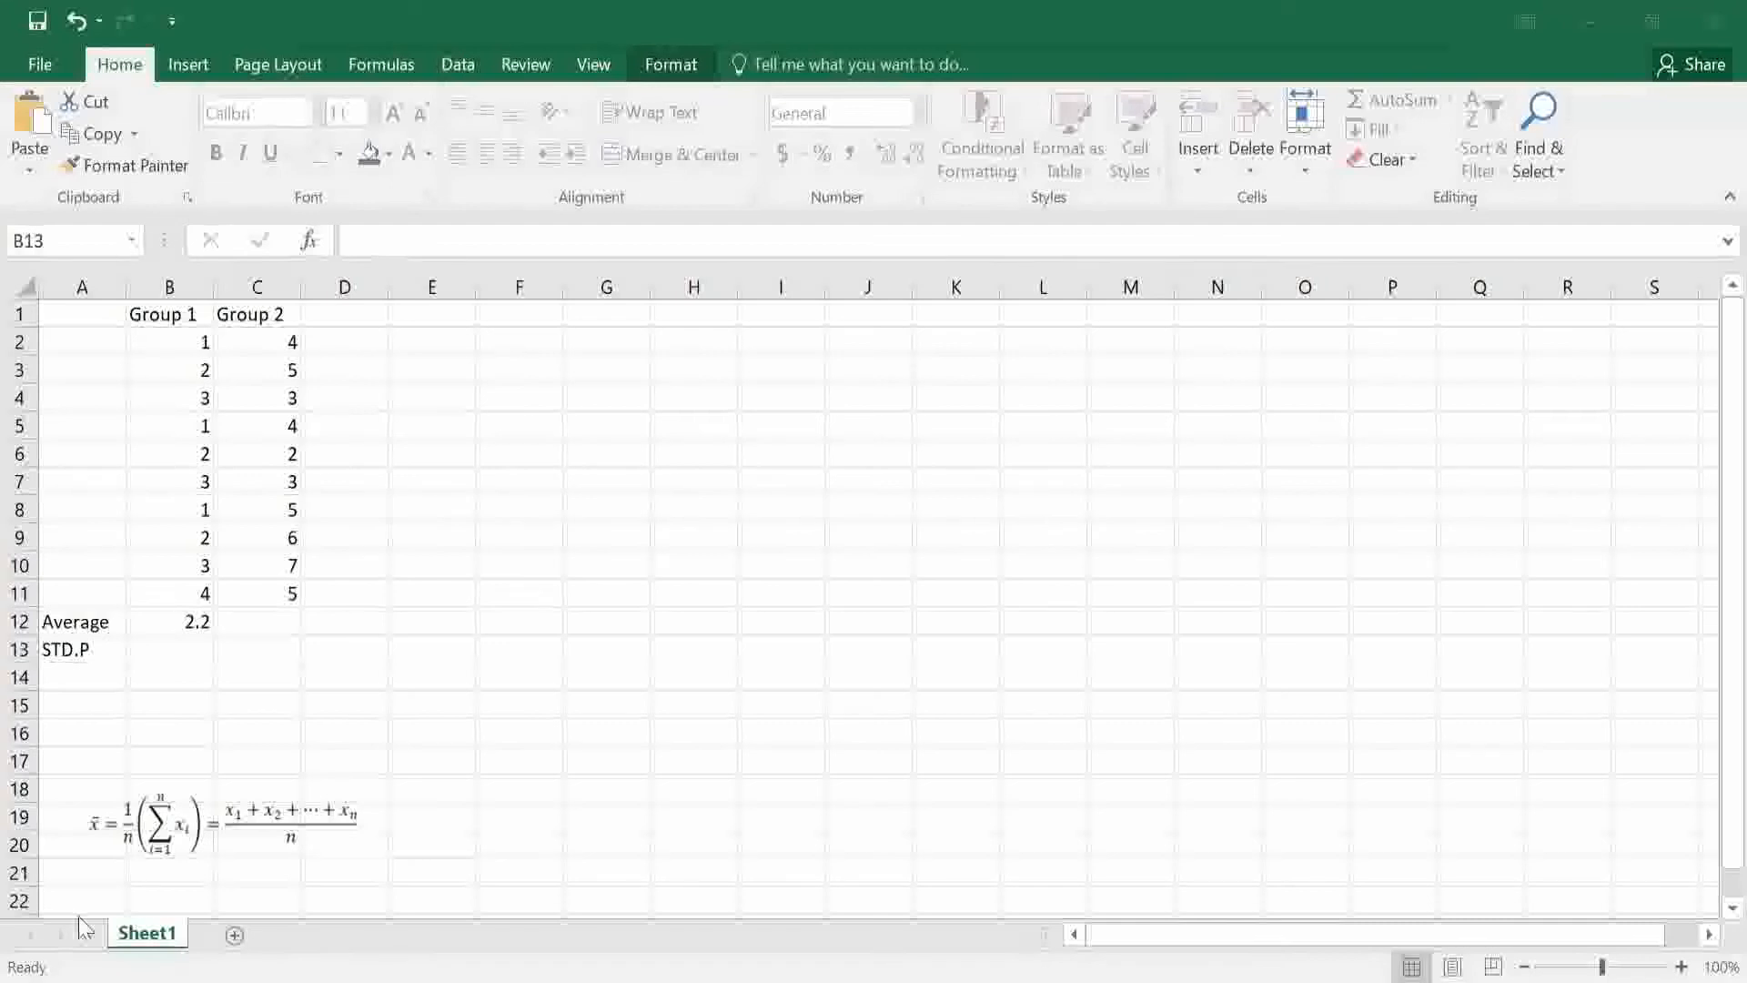
left_click(518, 813)
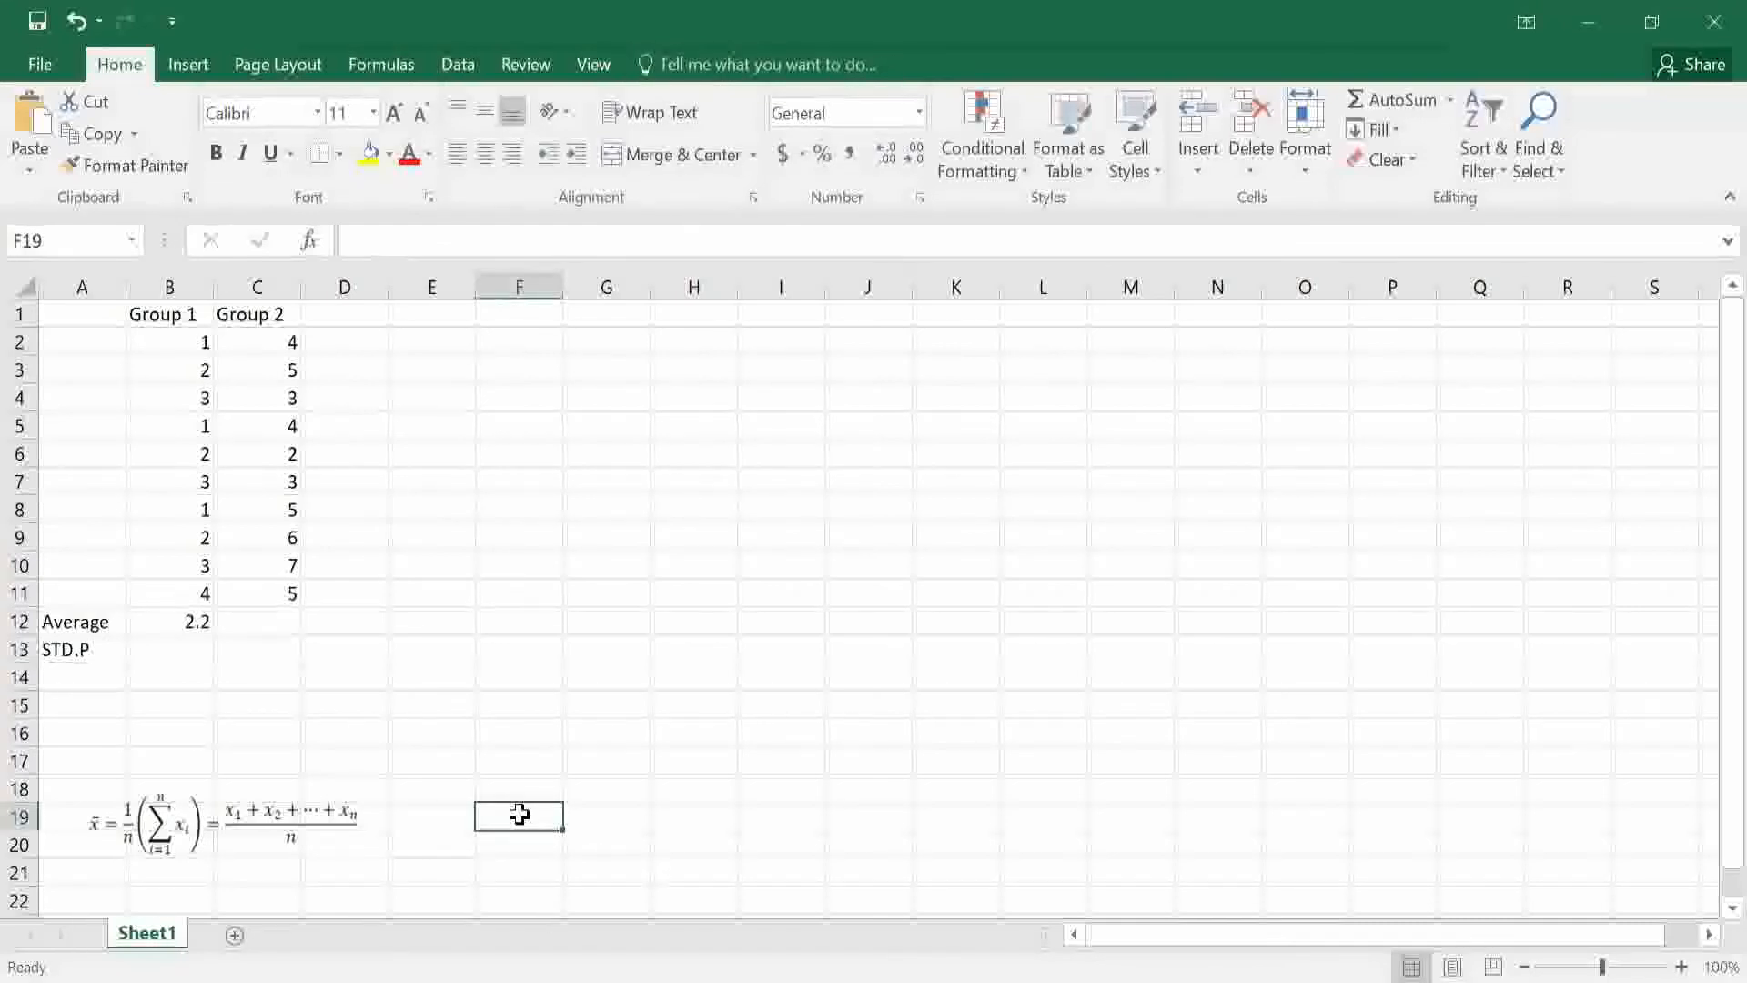
right_click(518, 813)
left_click(660, 334)
left_click_drag(559, 826, 565, 830)
left_click(726, 823)
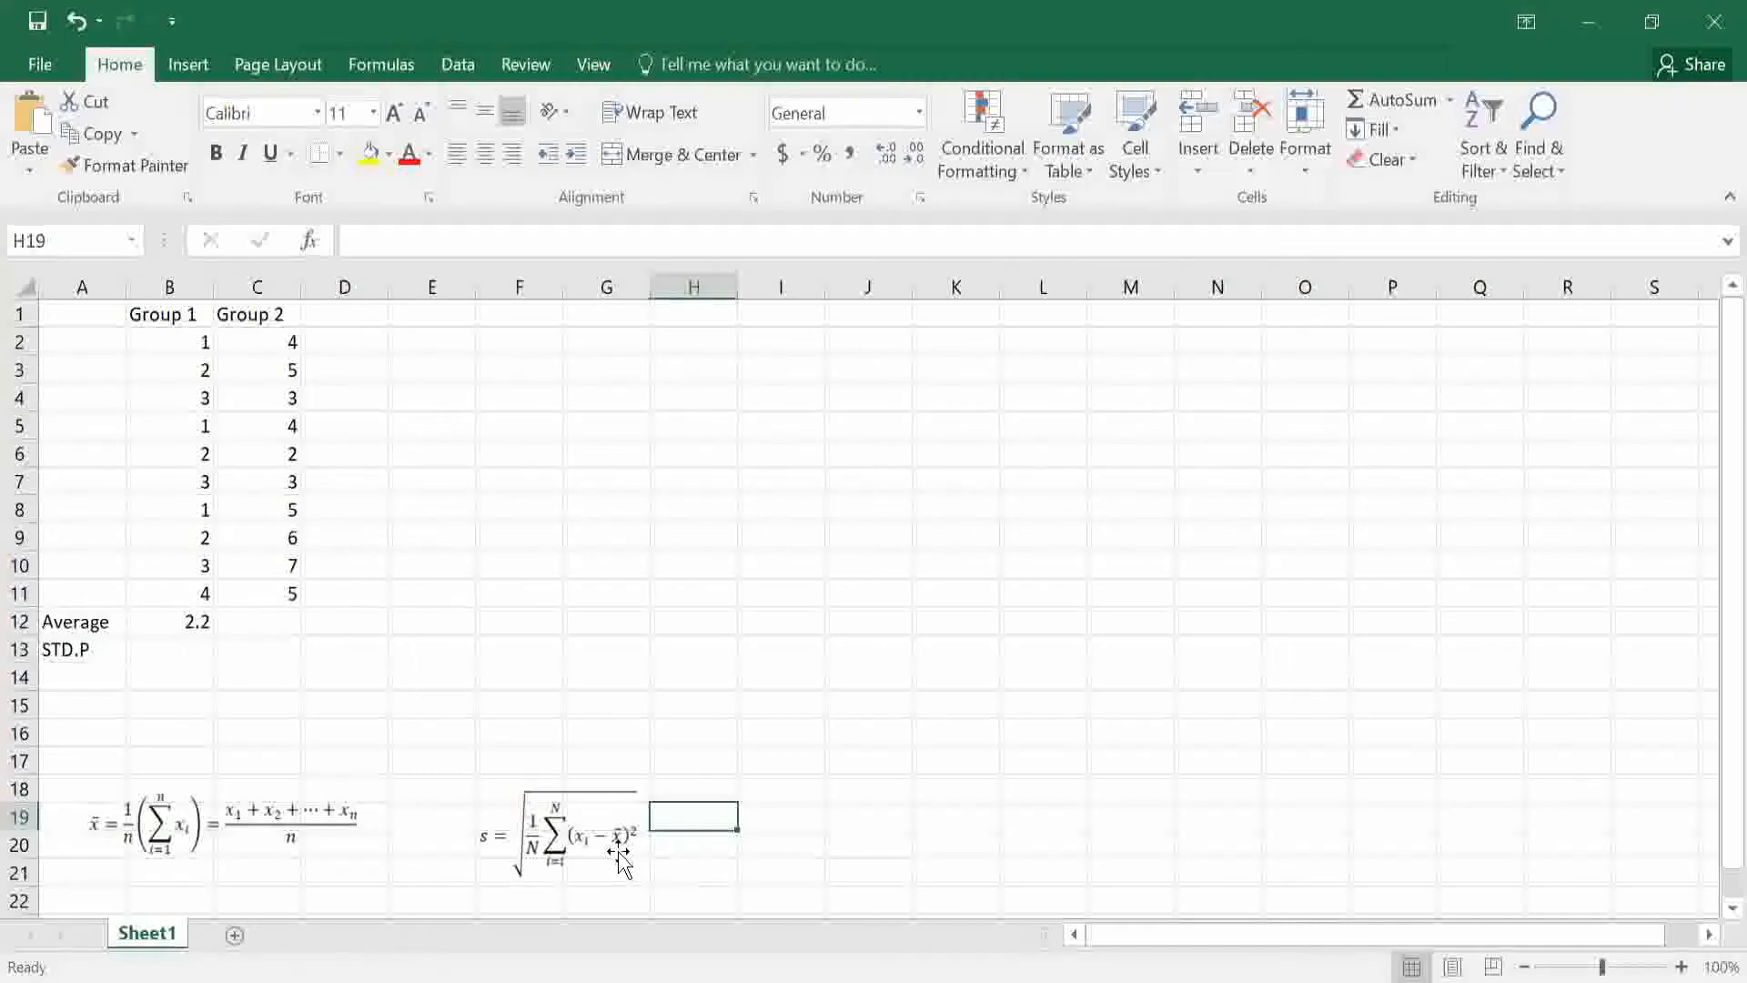
Calculate the Group 1 population standard deviation in cell B13 with =STDEV.P(B2:B11).
left_click(191, 646)
type("=")
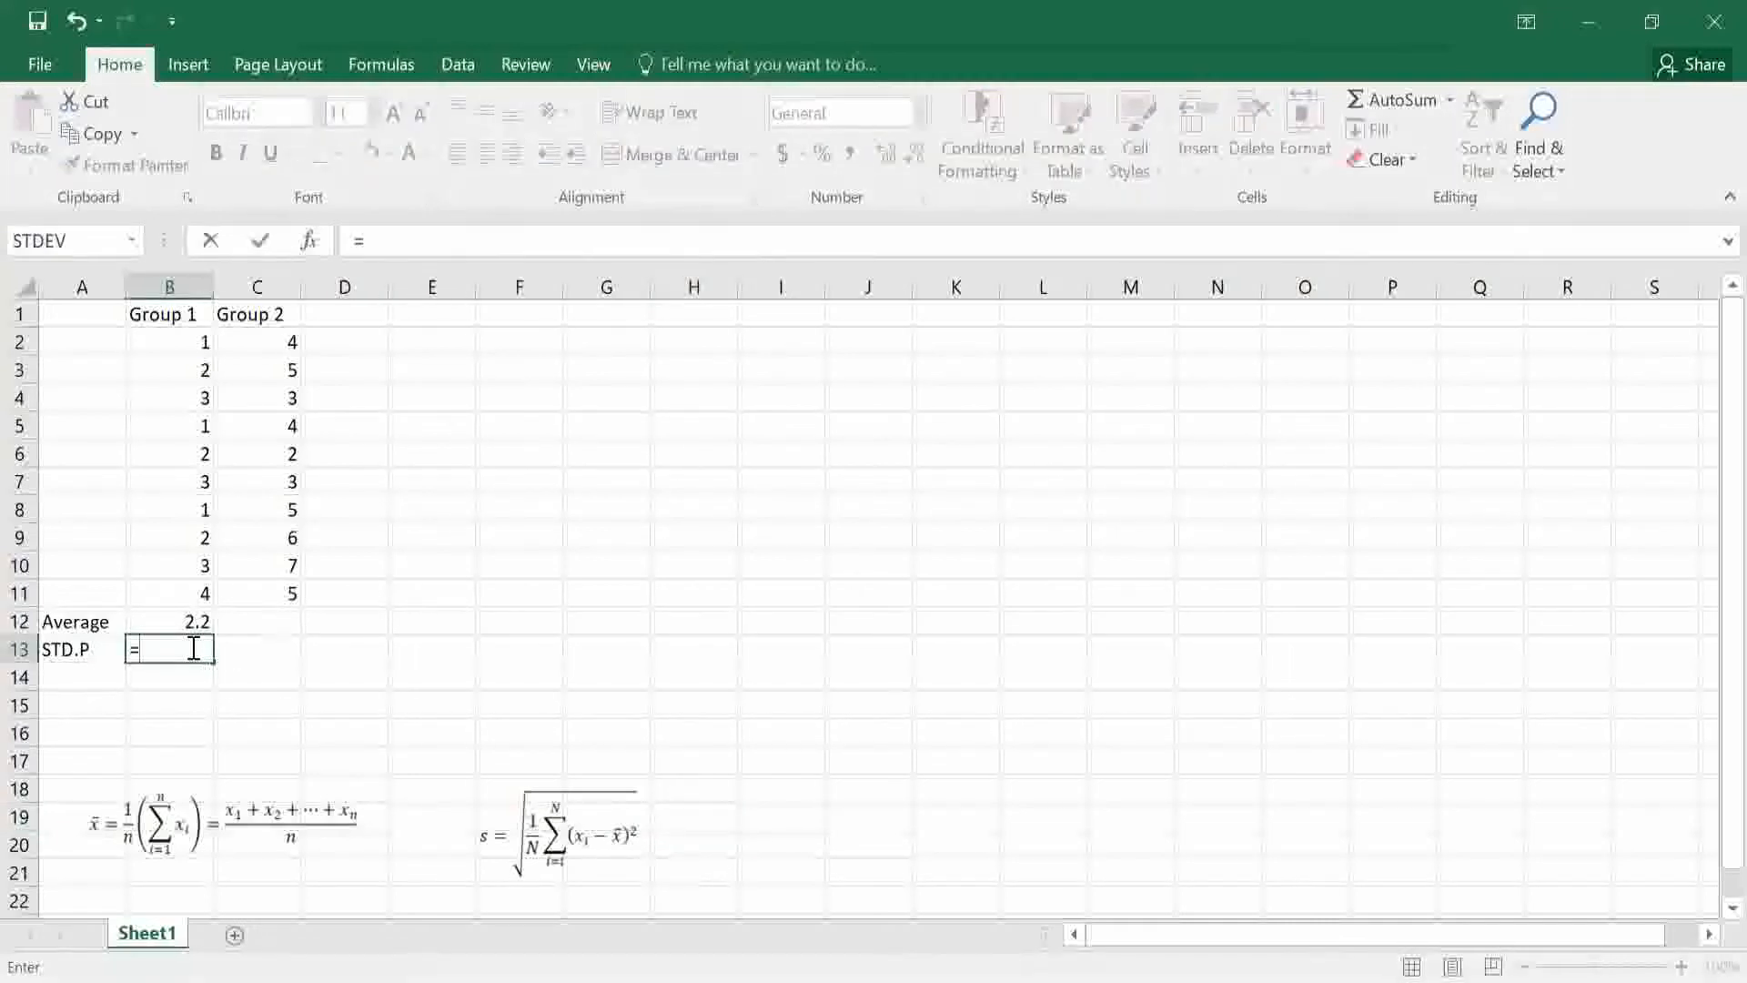
left_click(471, 240)
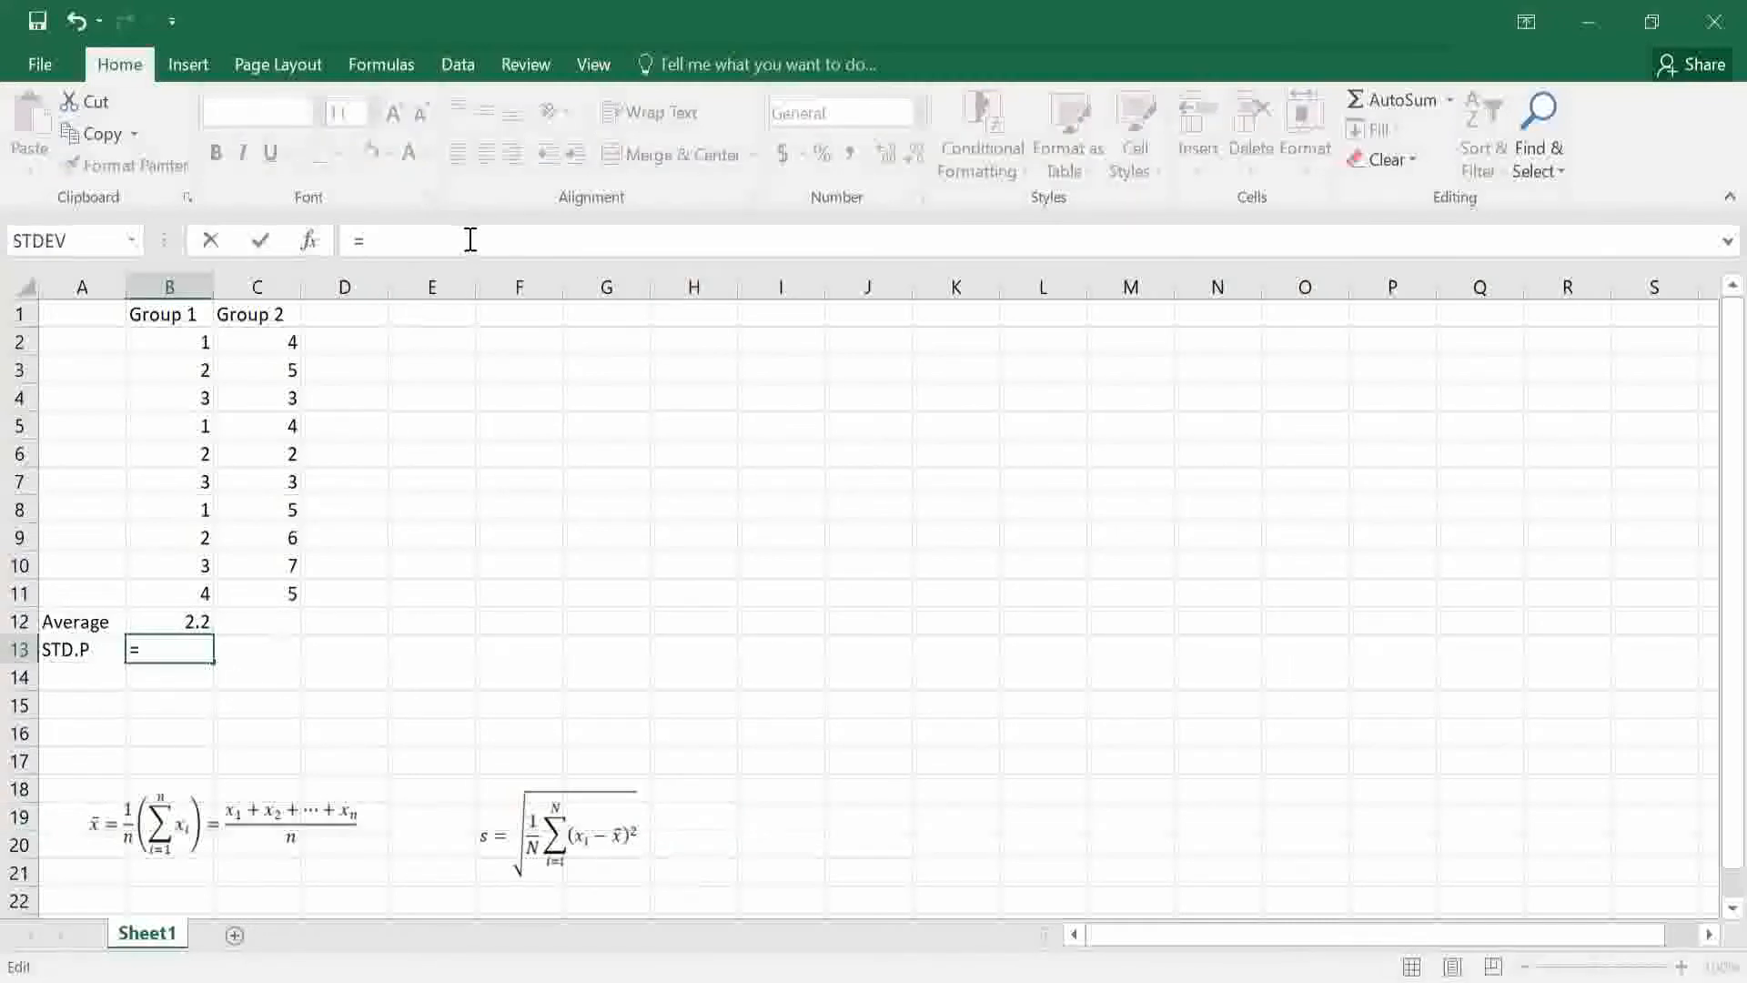
type("STD")
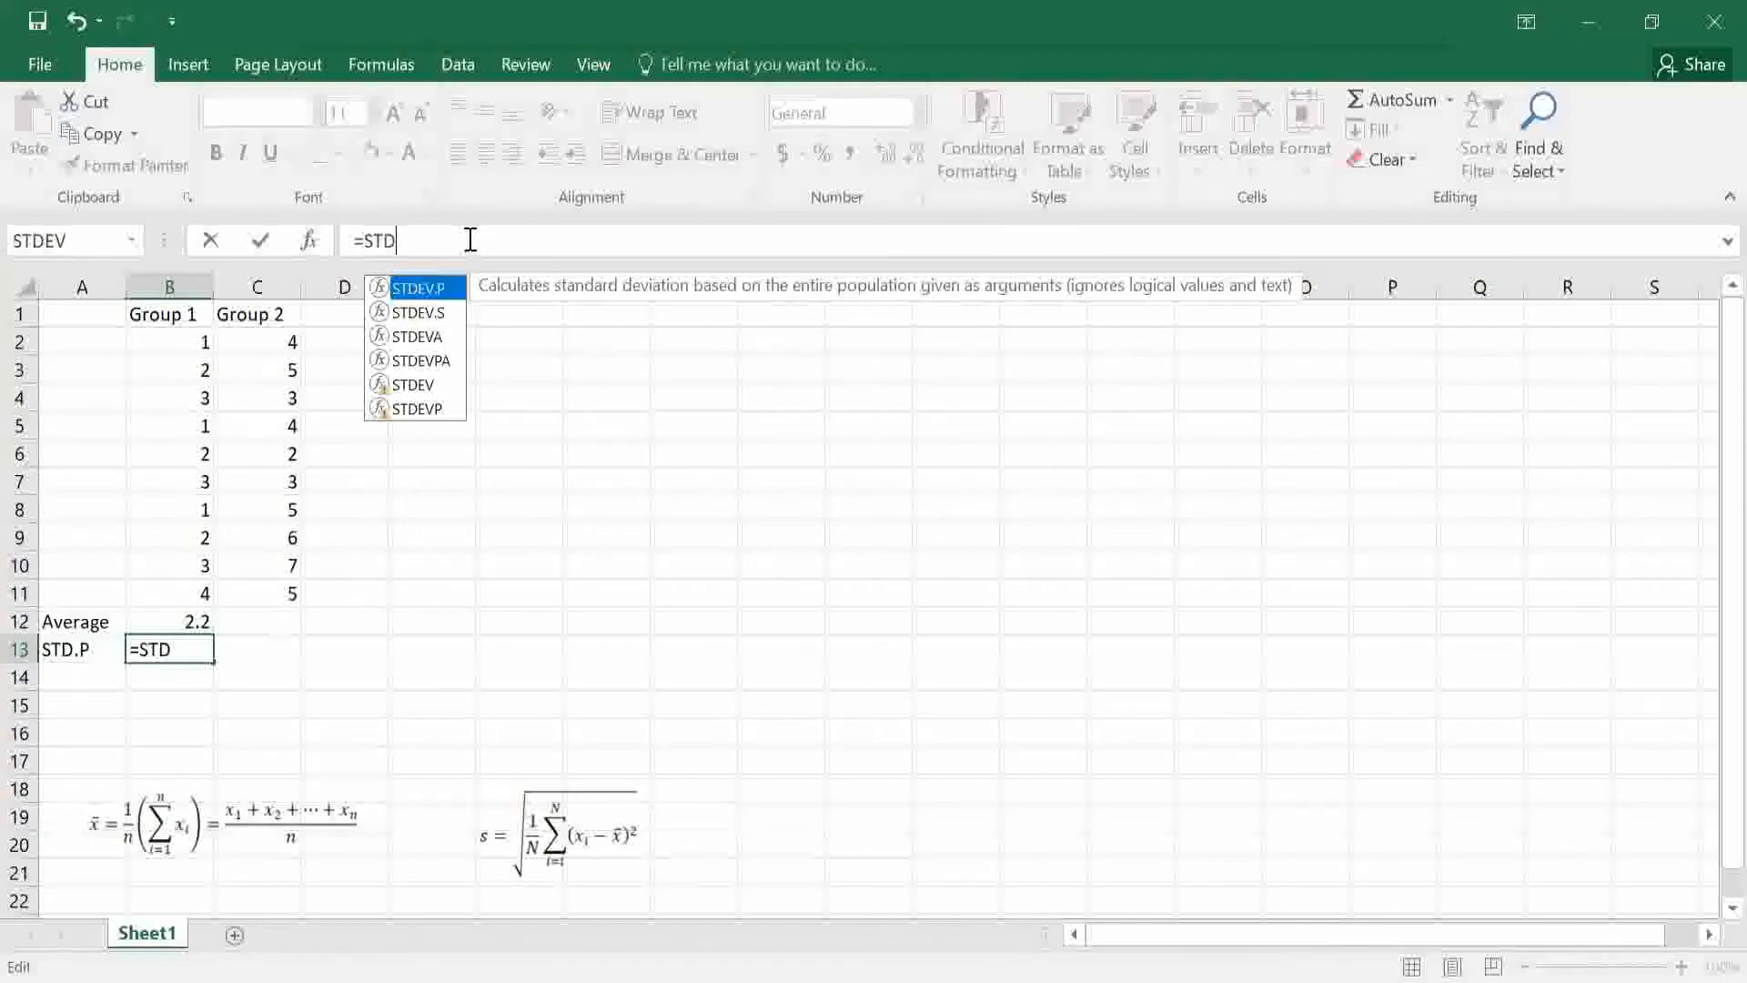
double_click(428, 288)
left_click(181, 343)
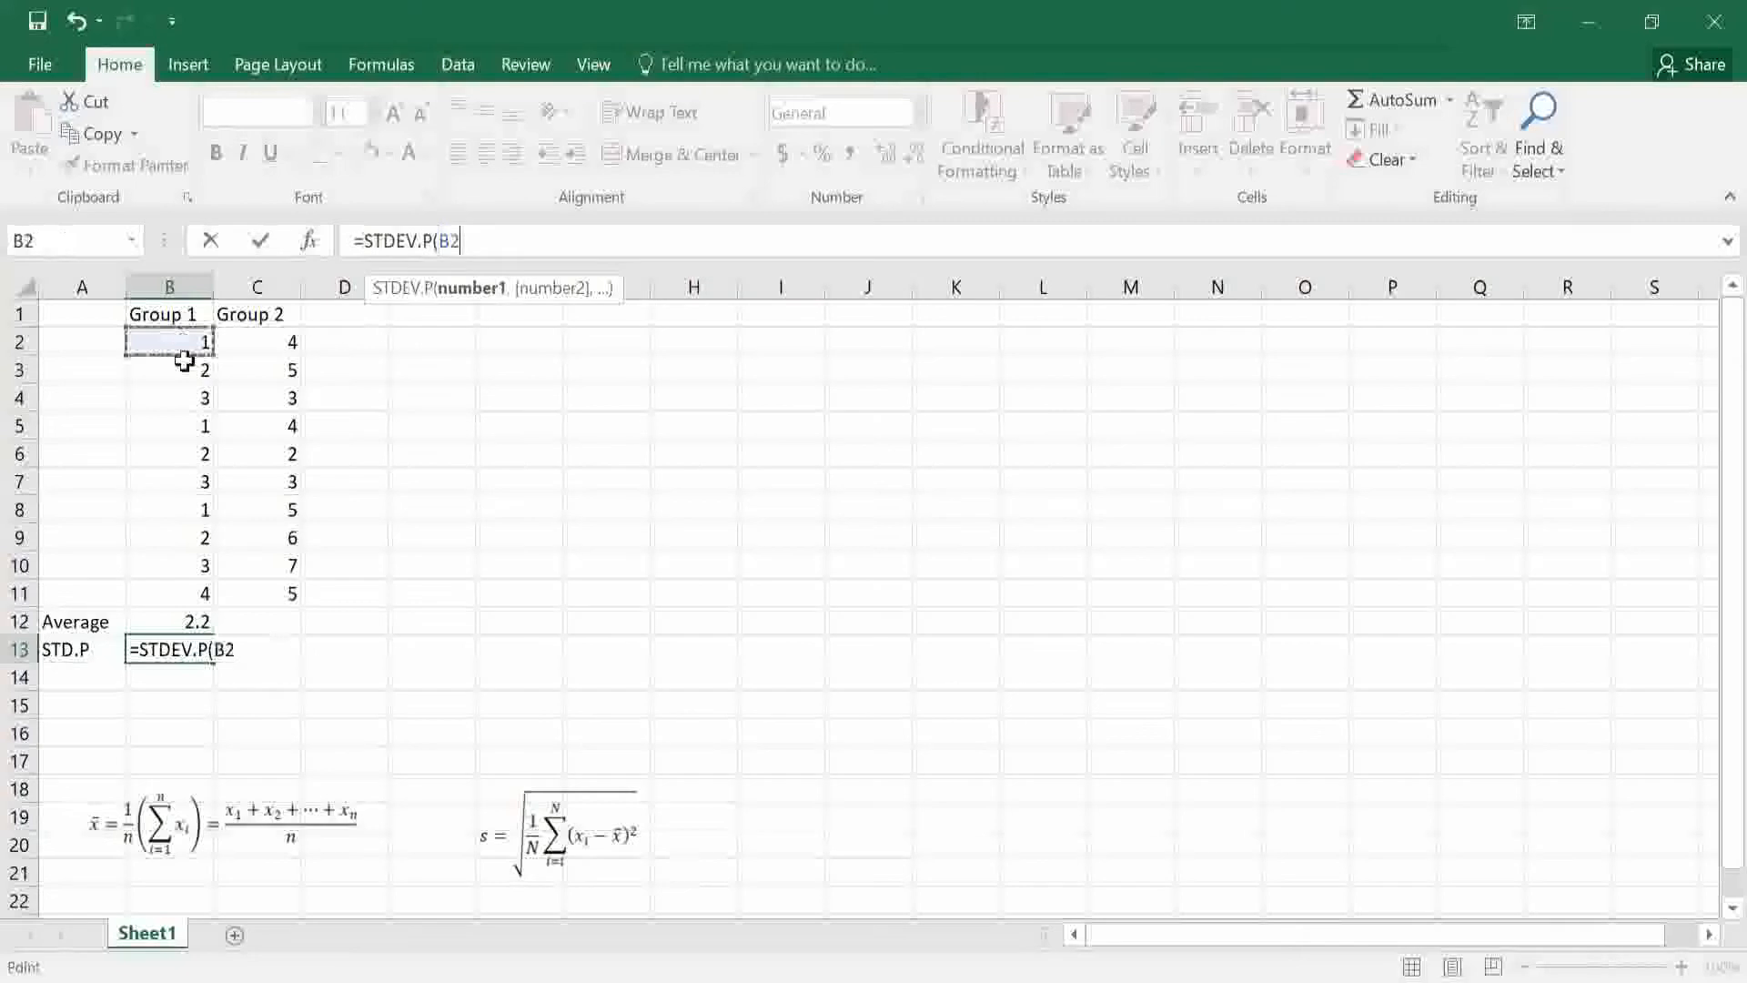
left_click(177, 584, "shift")
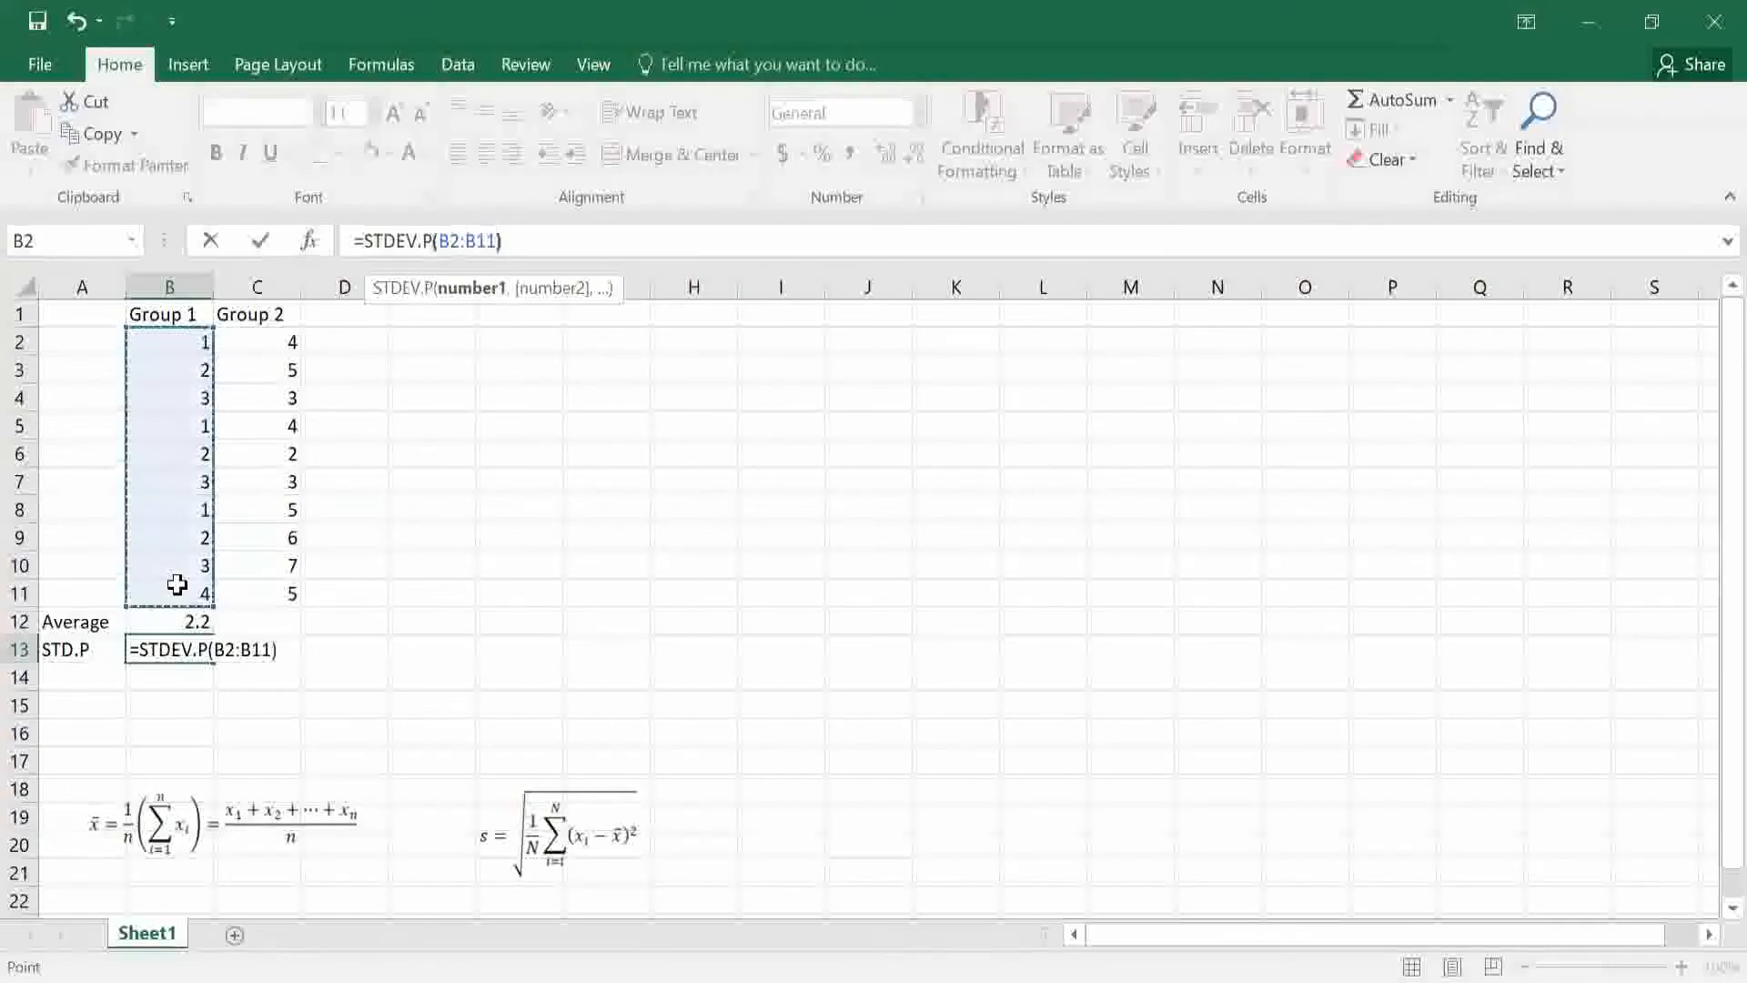
key("Return")
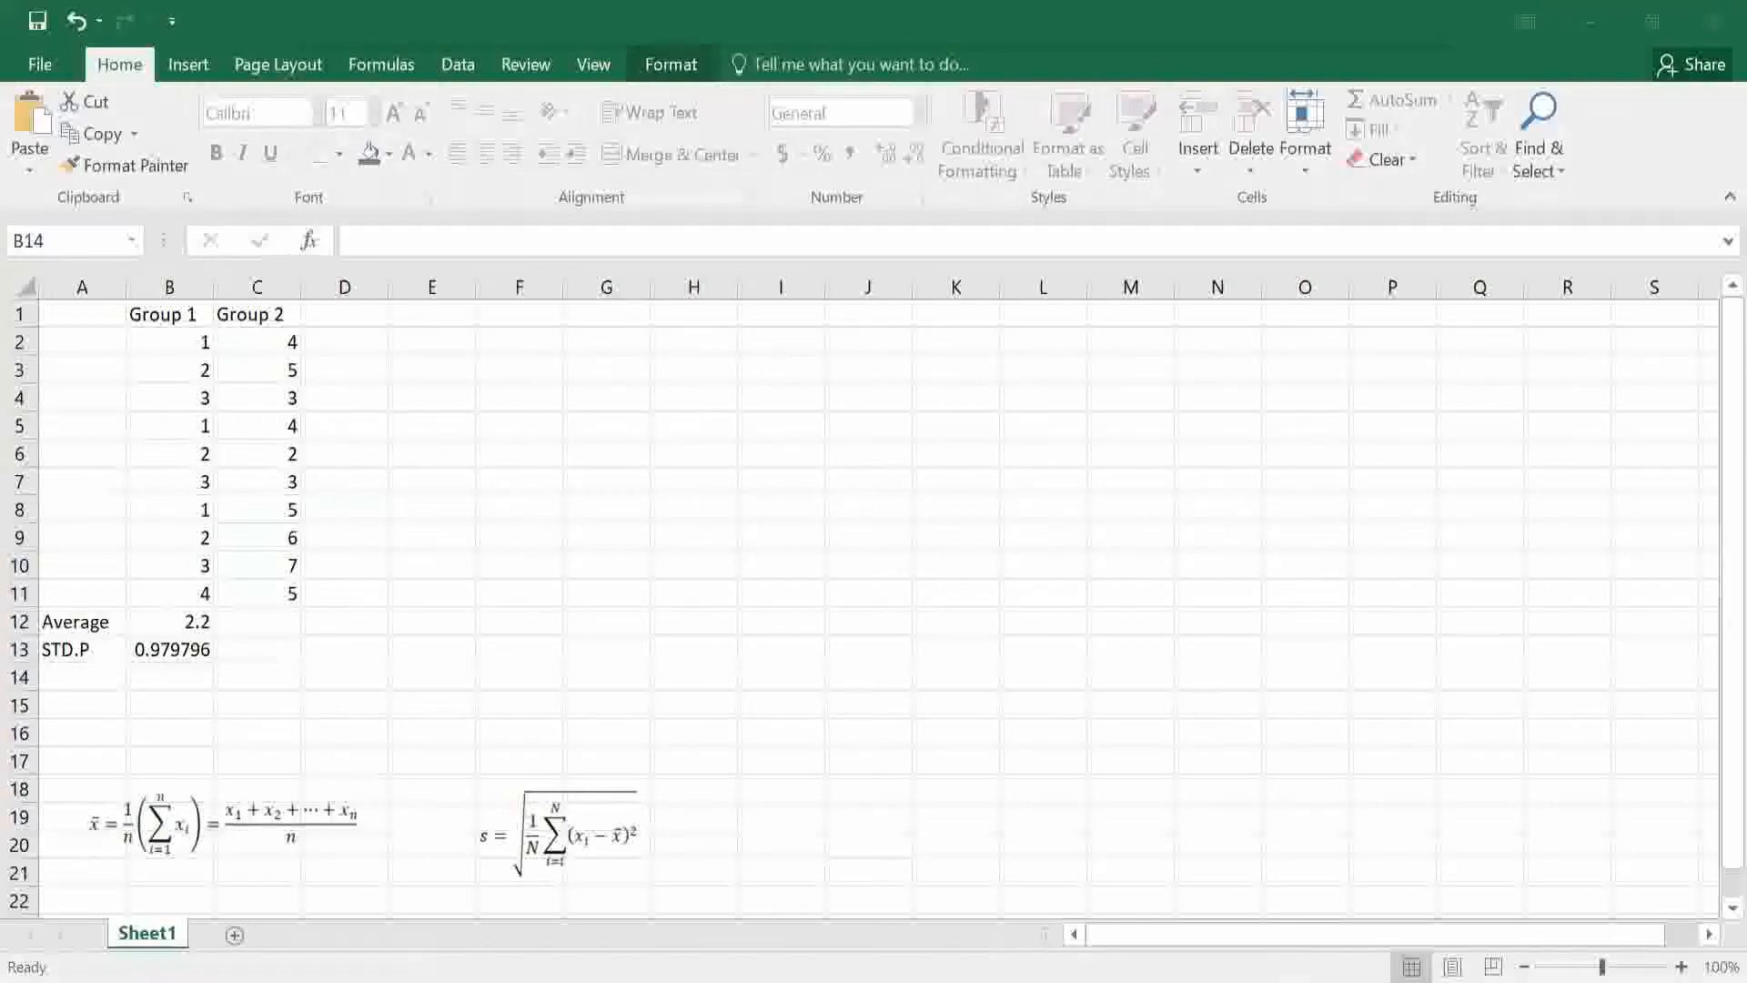
Paste the copied sample standard deviation equation (1/(N−1)) as a picture around I19, beside the population equation.
right_click(797, 788)
key("ctrl+v")
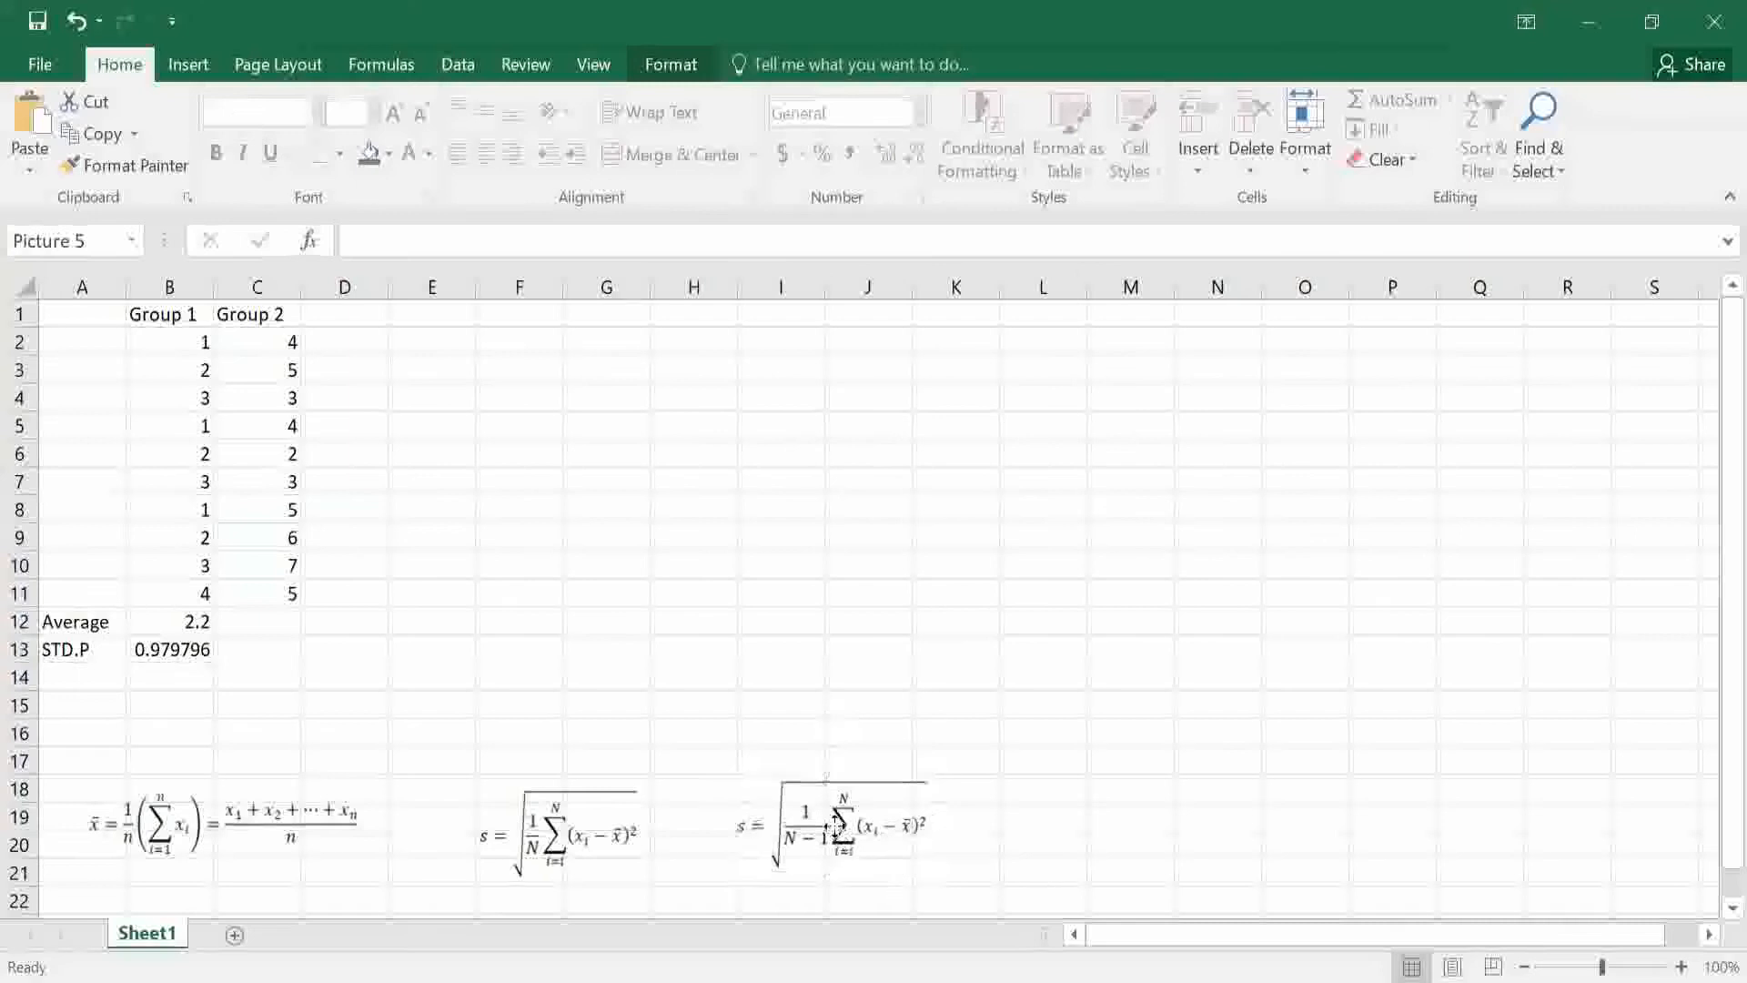
left_click(1061, 808)
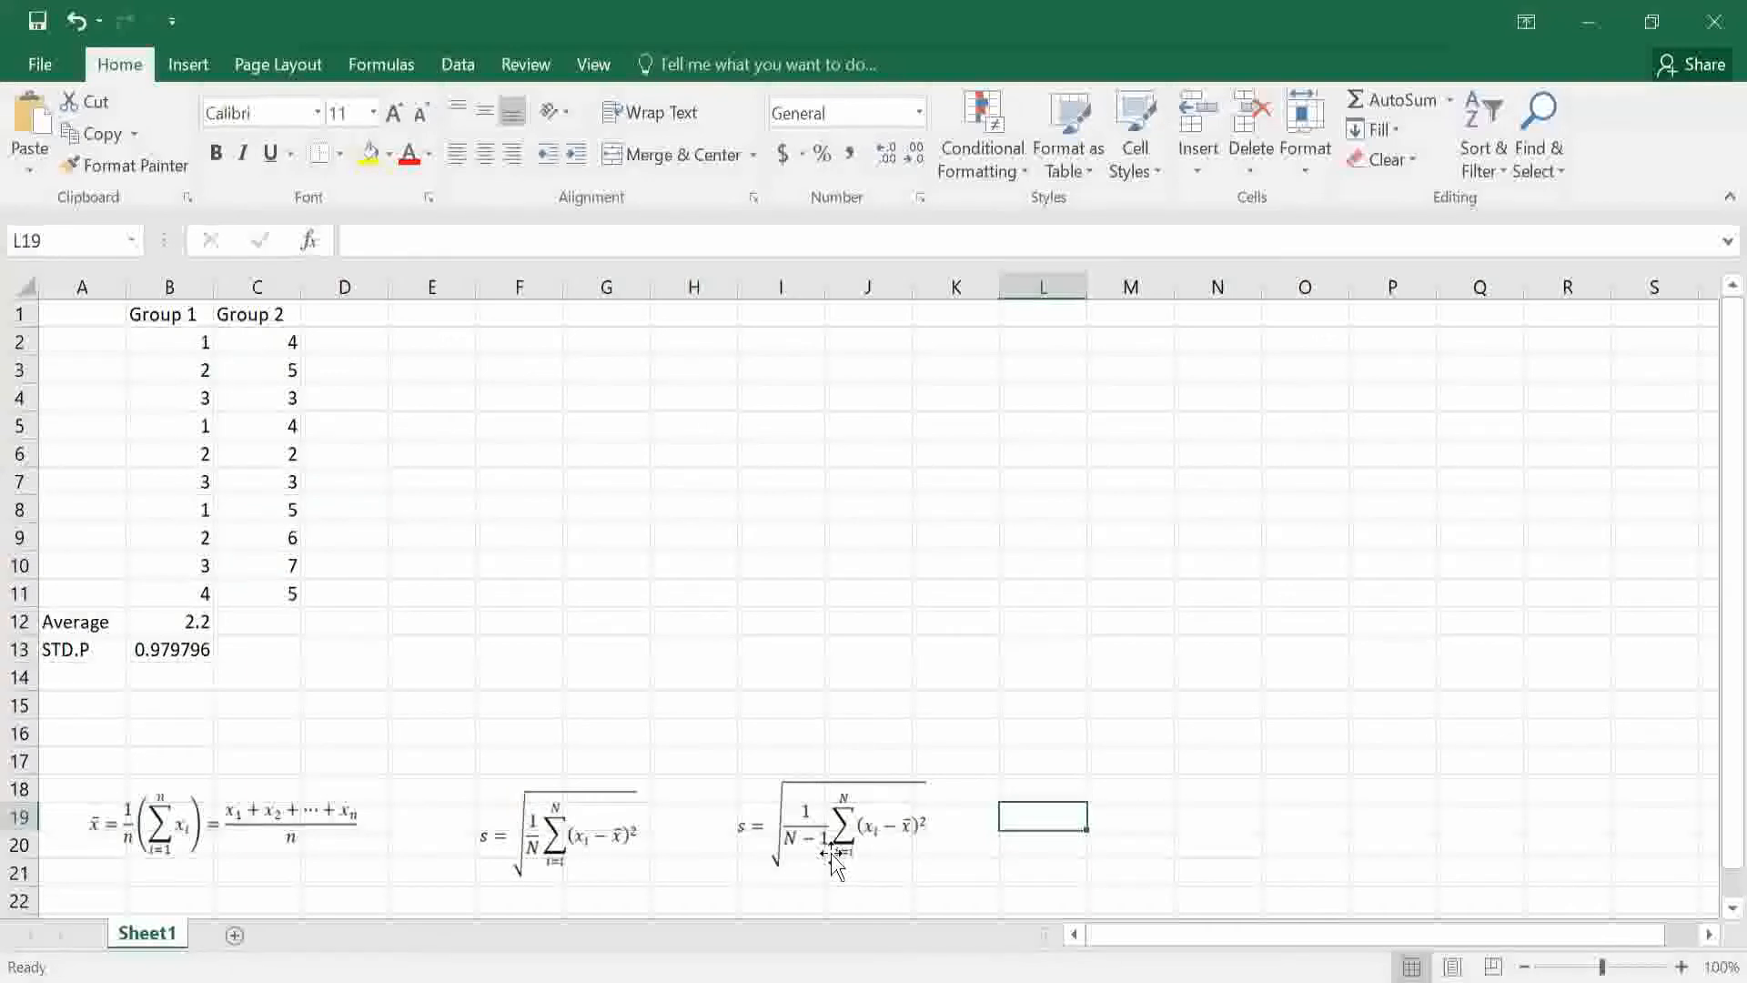
Label cell A14, below the STD.P label, as STD.S.
left_click(98, 677)
type("STD.S")
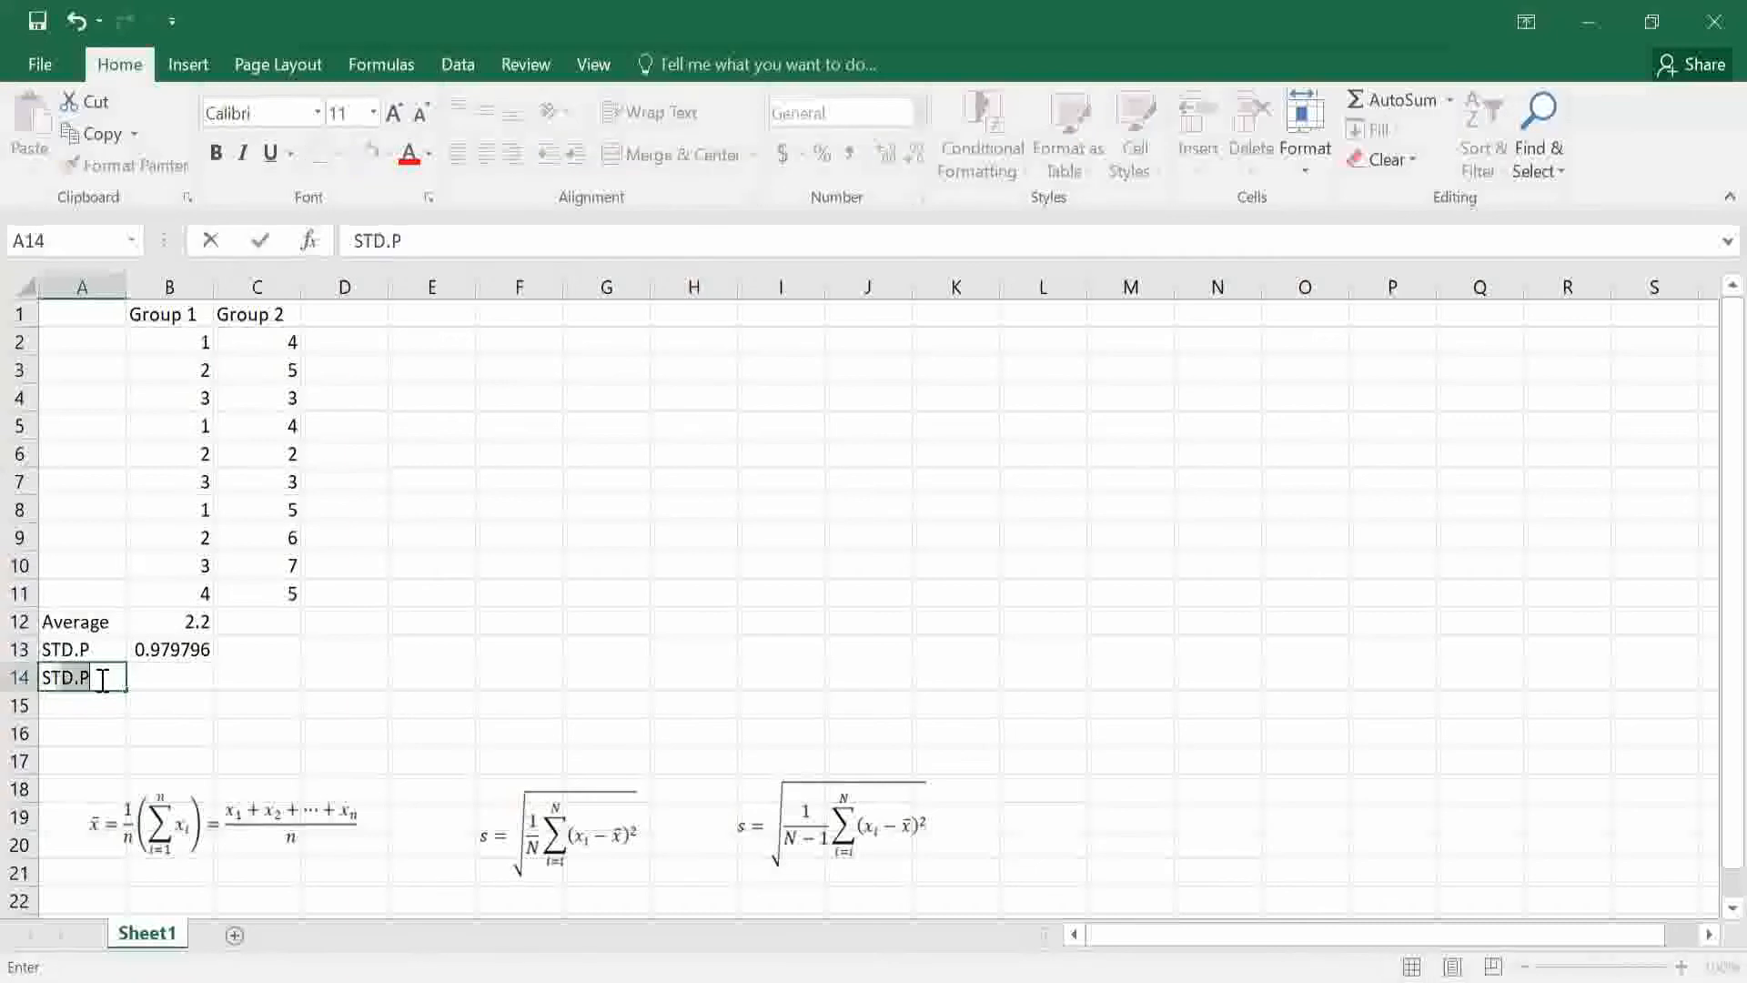
key("Tab")
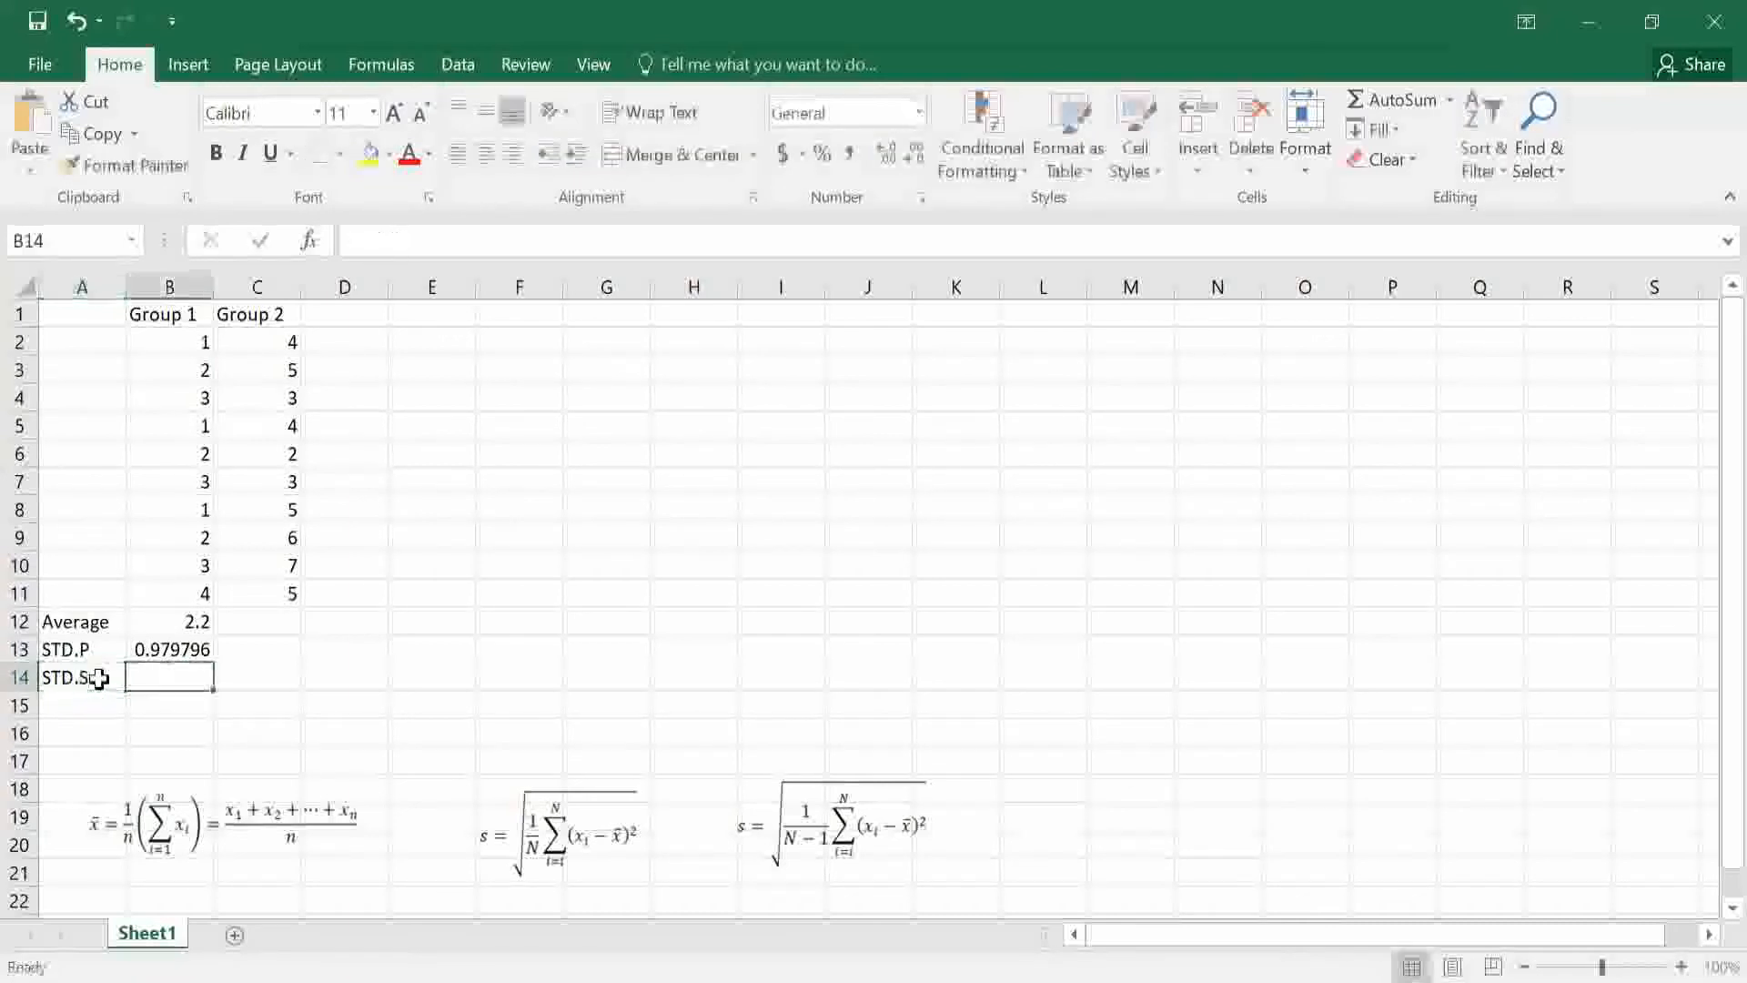
Calculate the Group 1 sample standard deviation in cell B14 with =STDEV.S(B2:B11).
type("=")
left_click(428, 243)
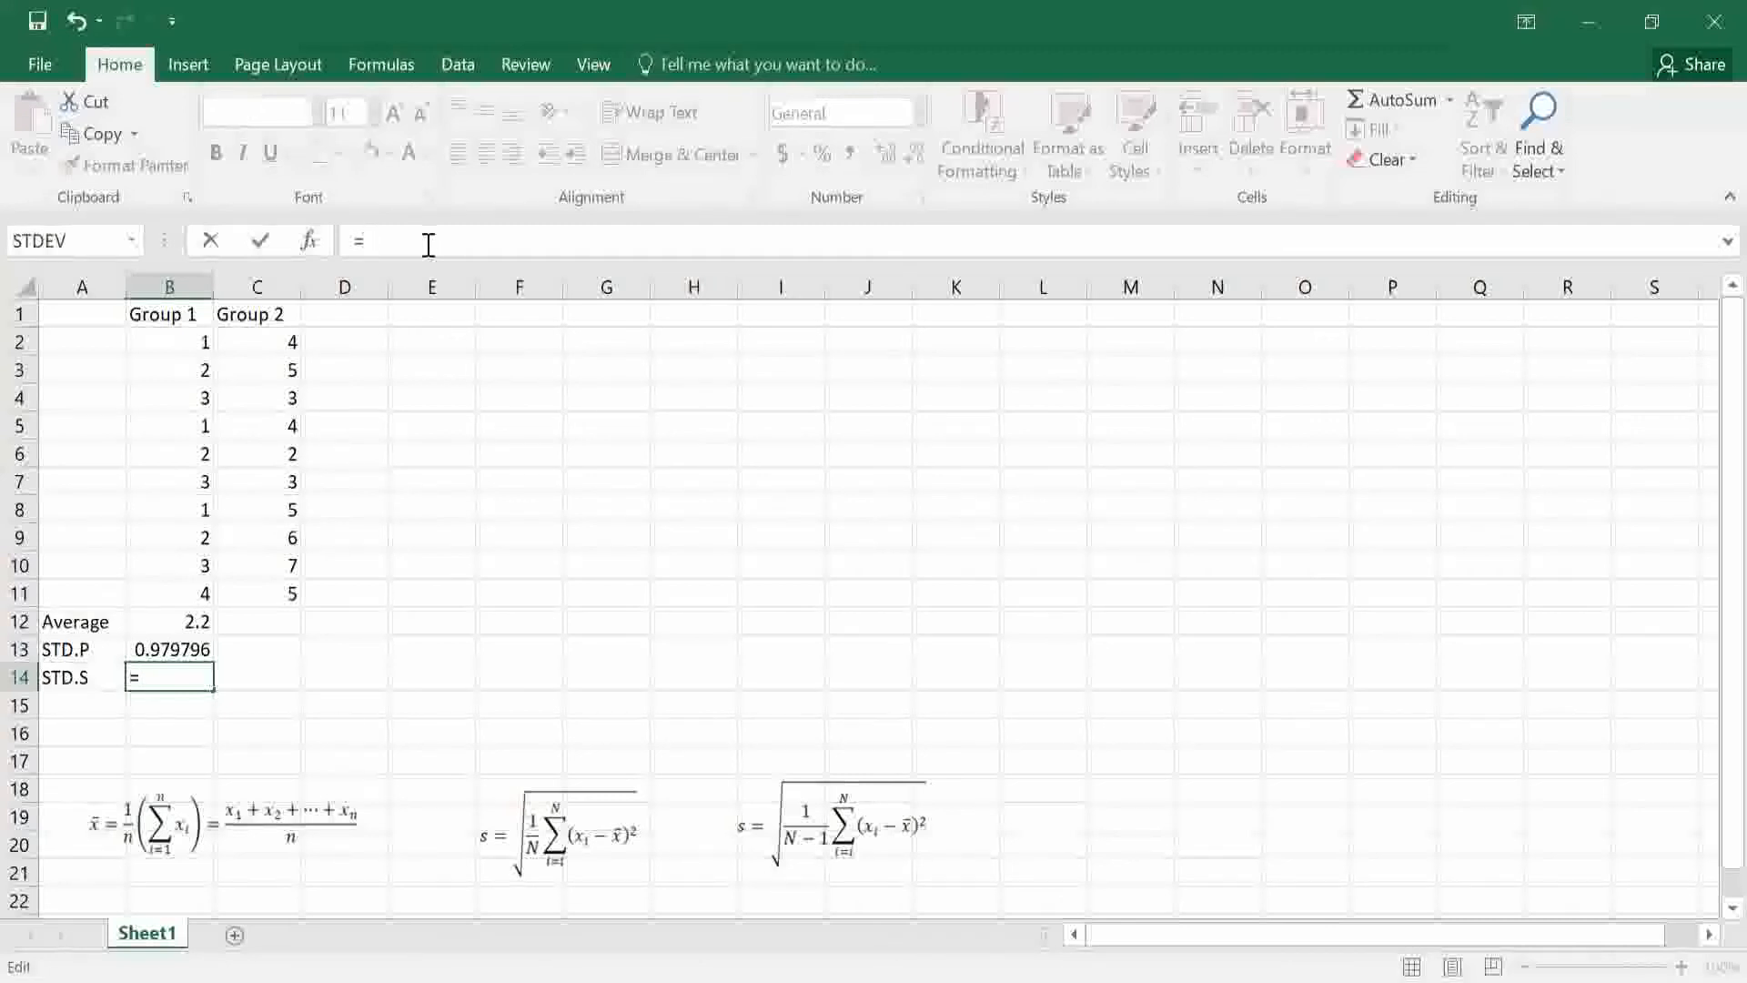
type("STD")
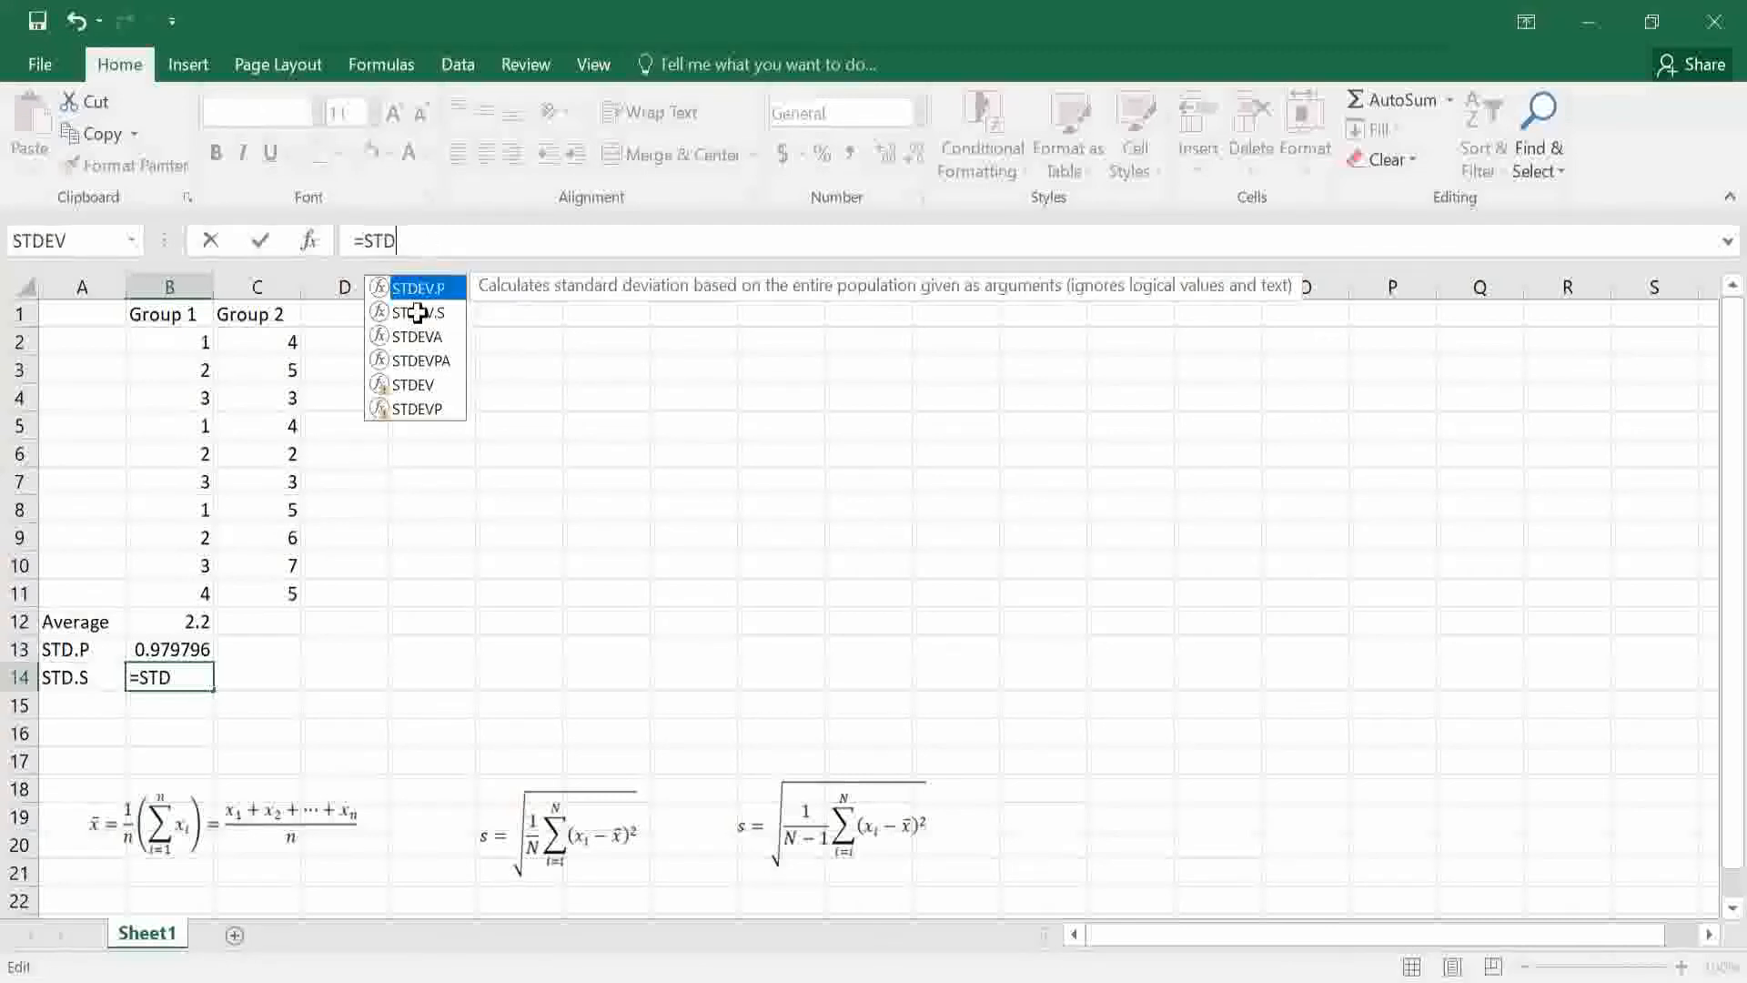
double_click(418, 313)
left_click(173, 343)
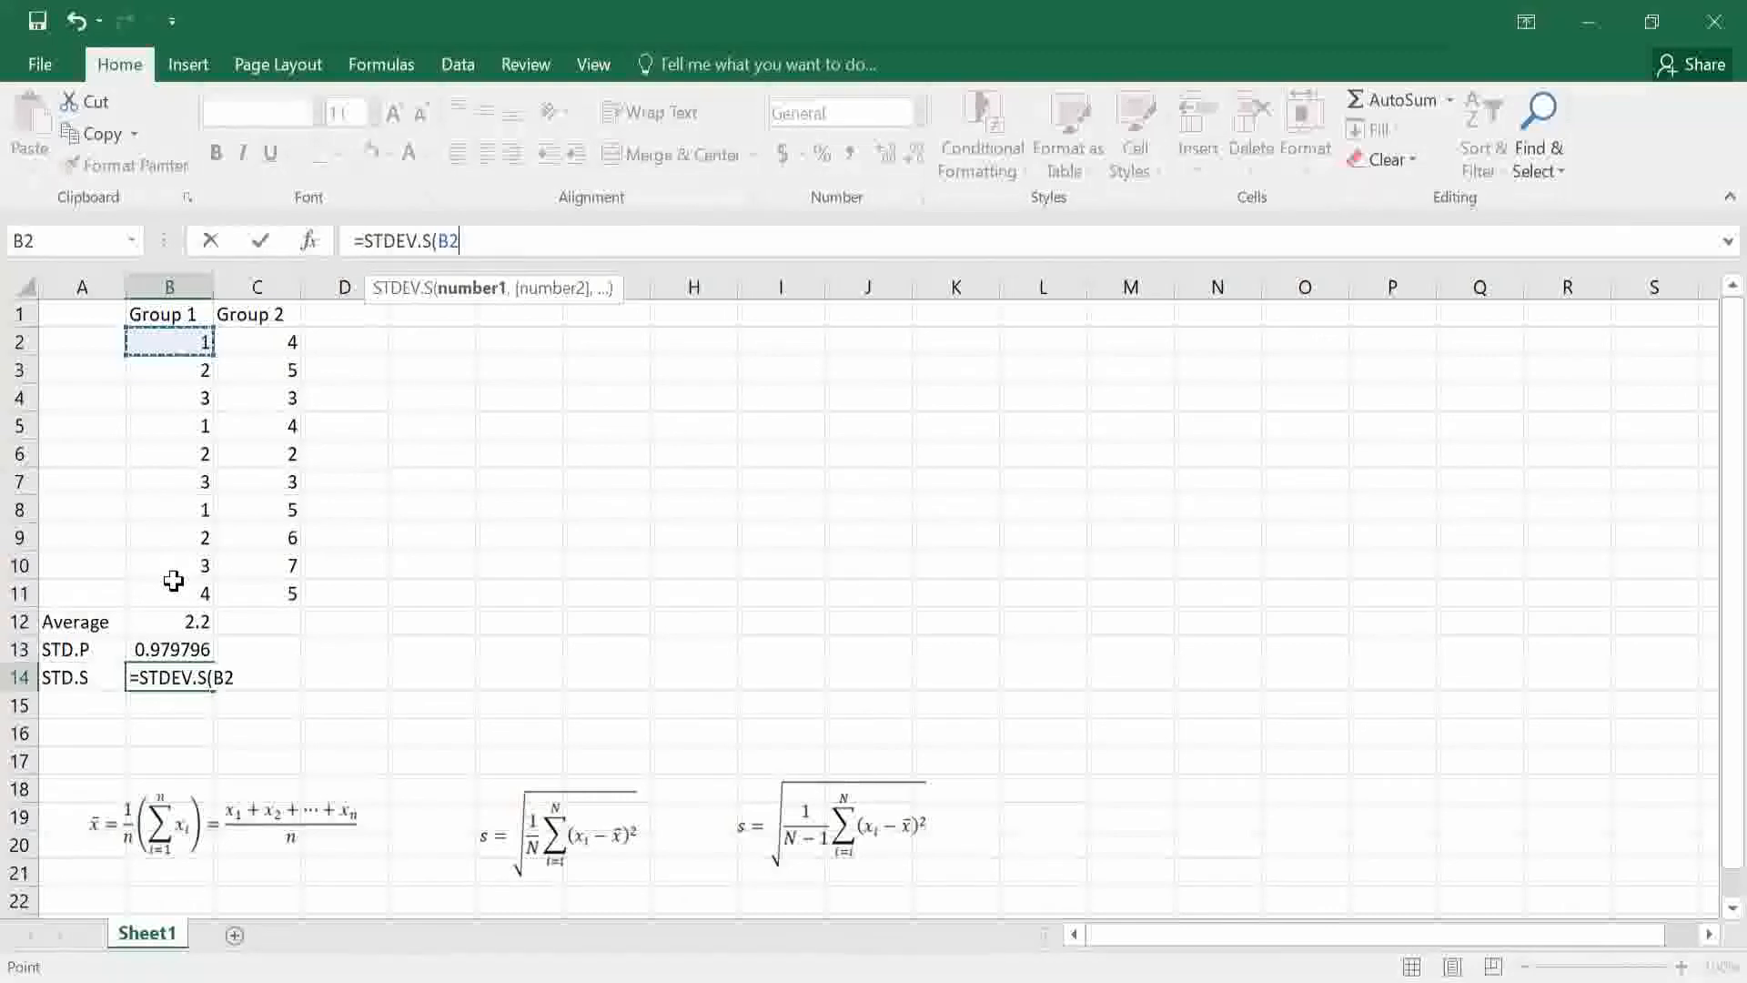
left_click_drag(173, 581, 173, 580)
type(")")
key("Return")
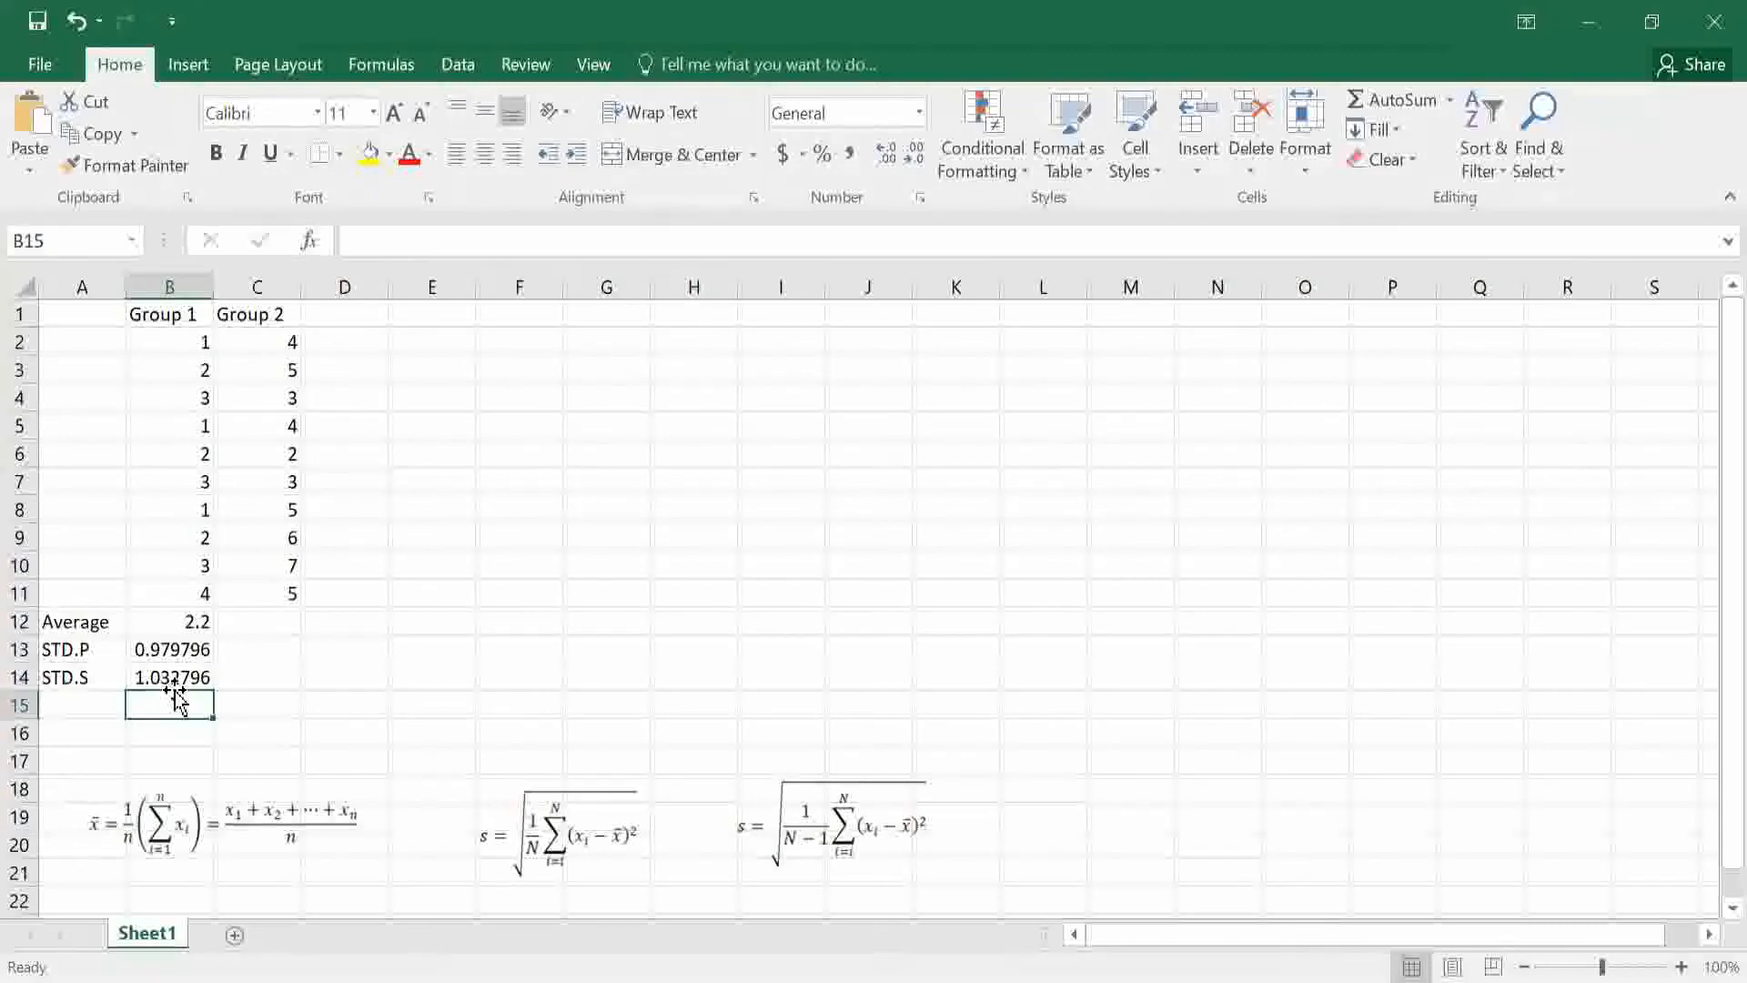
Label cell A15, below the STD.S label, as SEM.
left_click(86, 701)
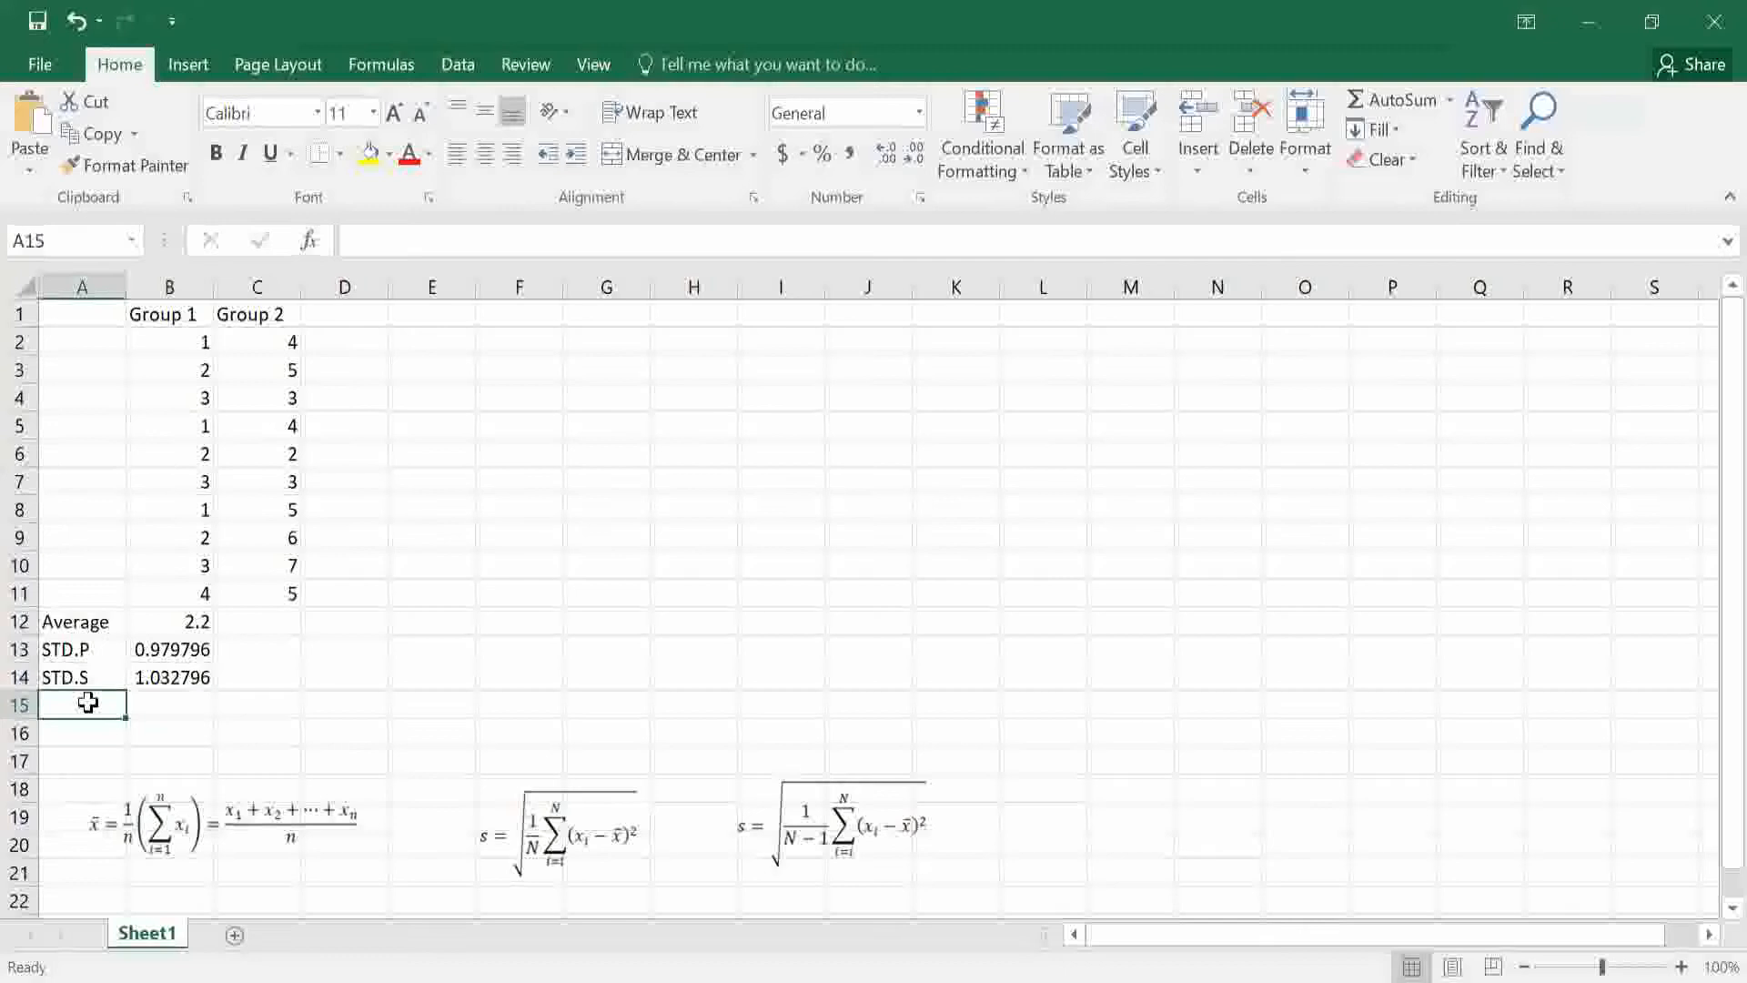
type("SEM")
left_click(208, 712)
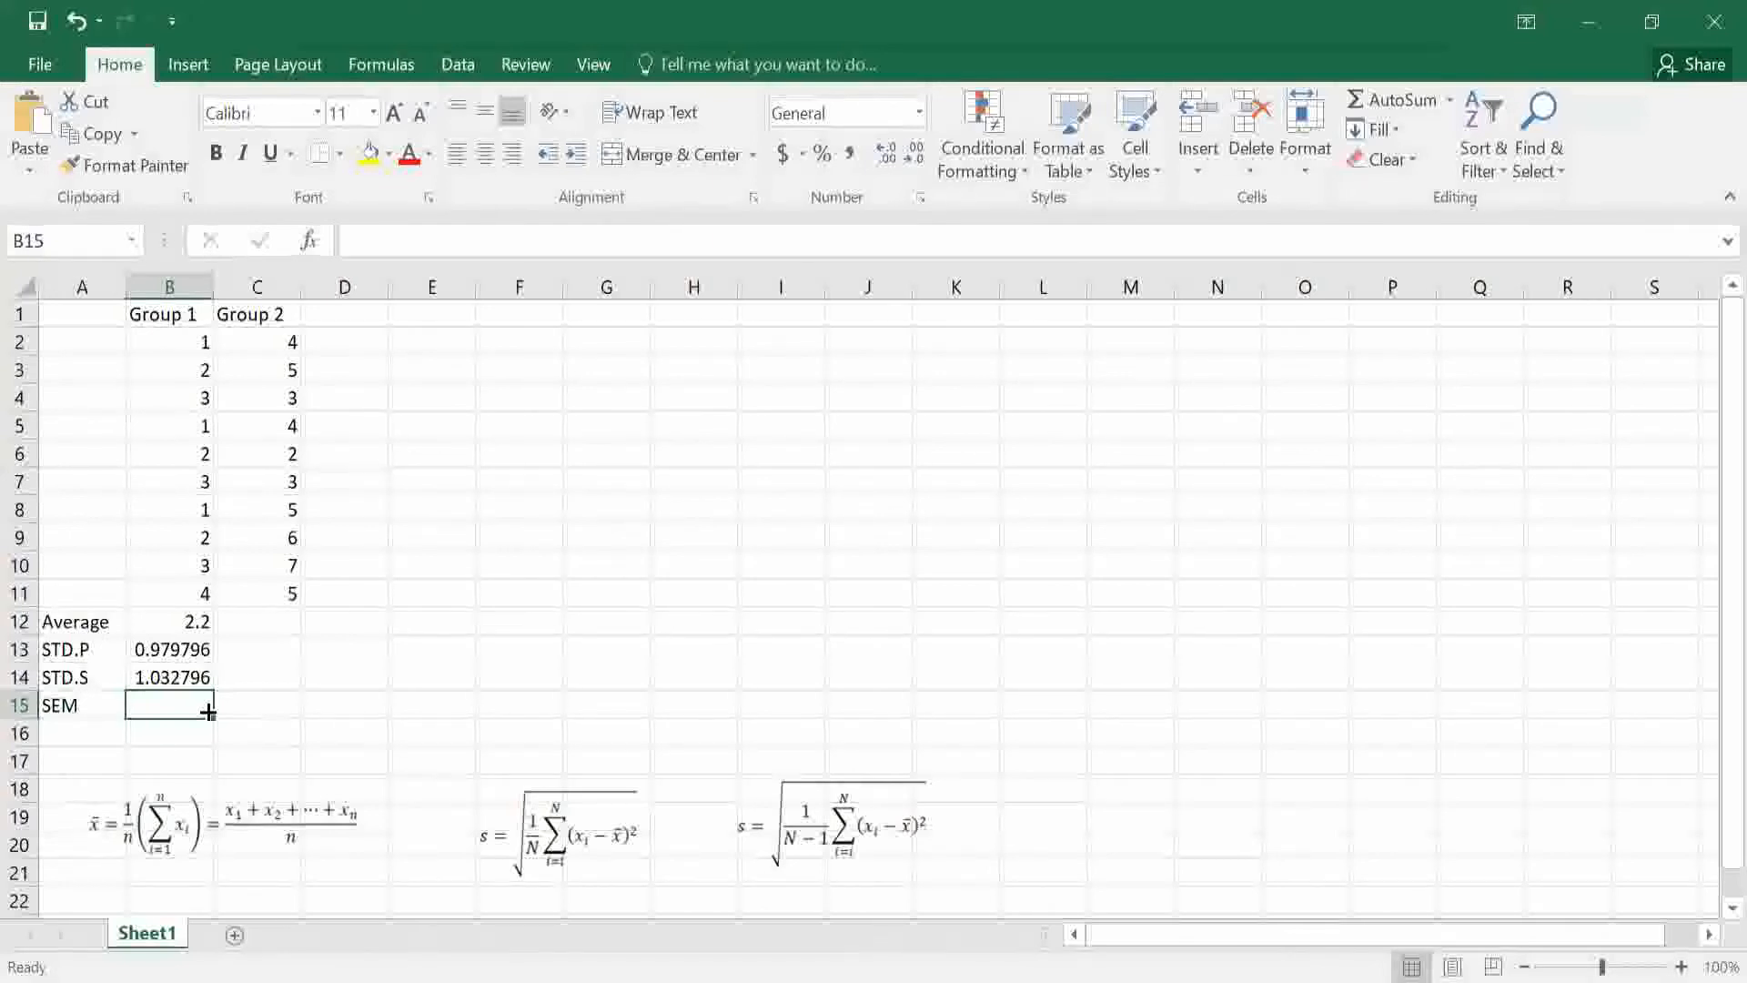
Paste the copied SEM equation (SD/√n) as a picture around L19, beside the sample standard deviation equation.
key("ctrl+v")
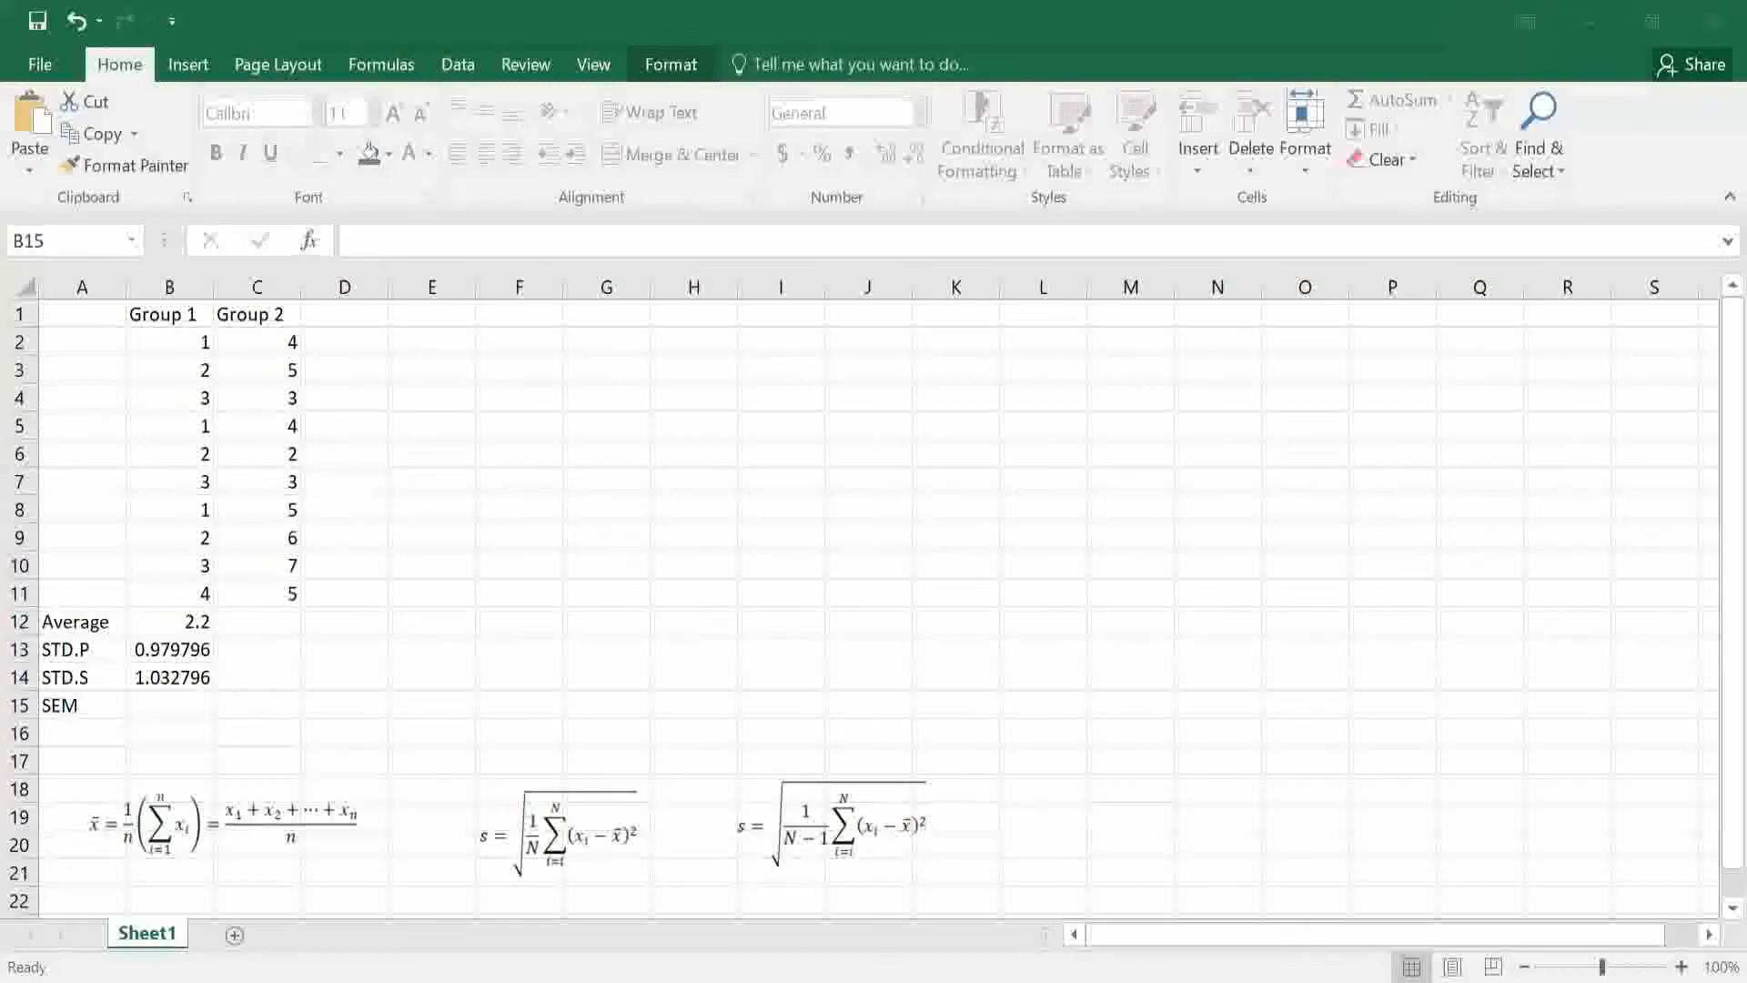
right_click(1051, 813)
left_click(1182, 314)
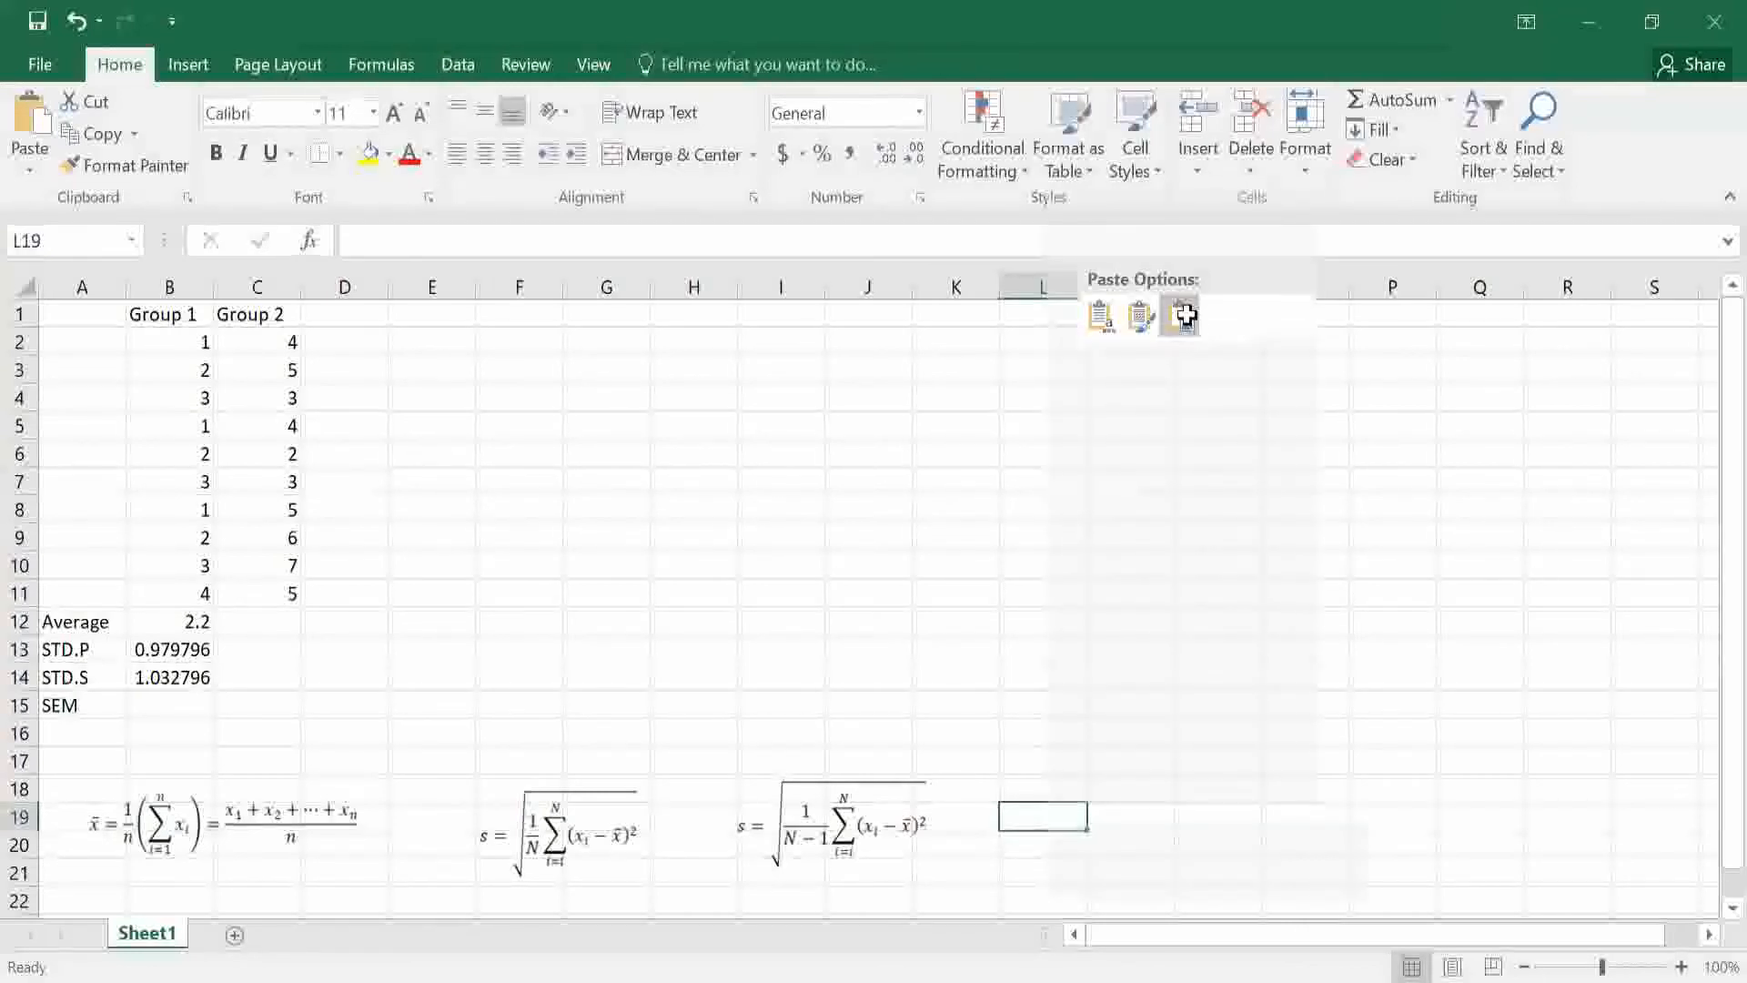
left_click_drag(1084, 813, 1091, 806)
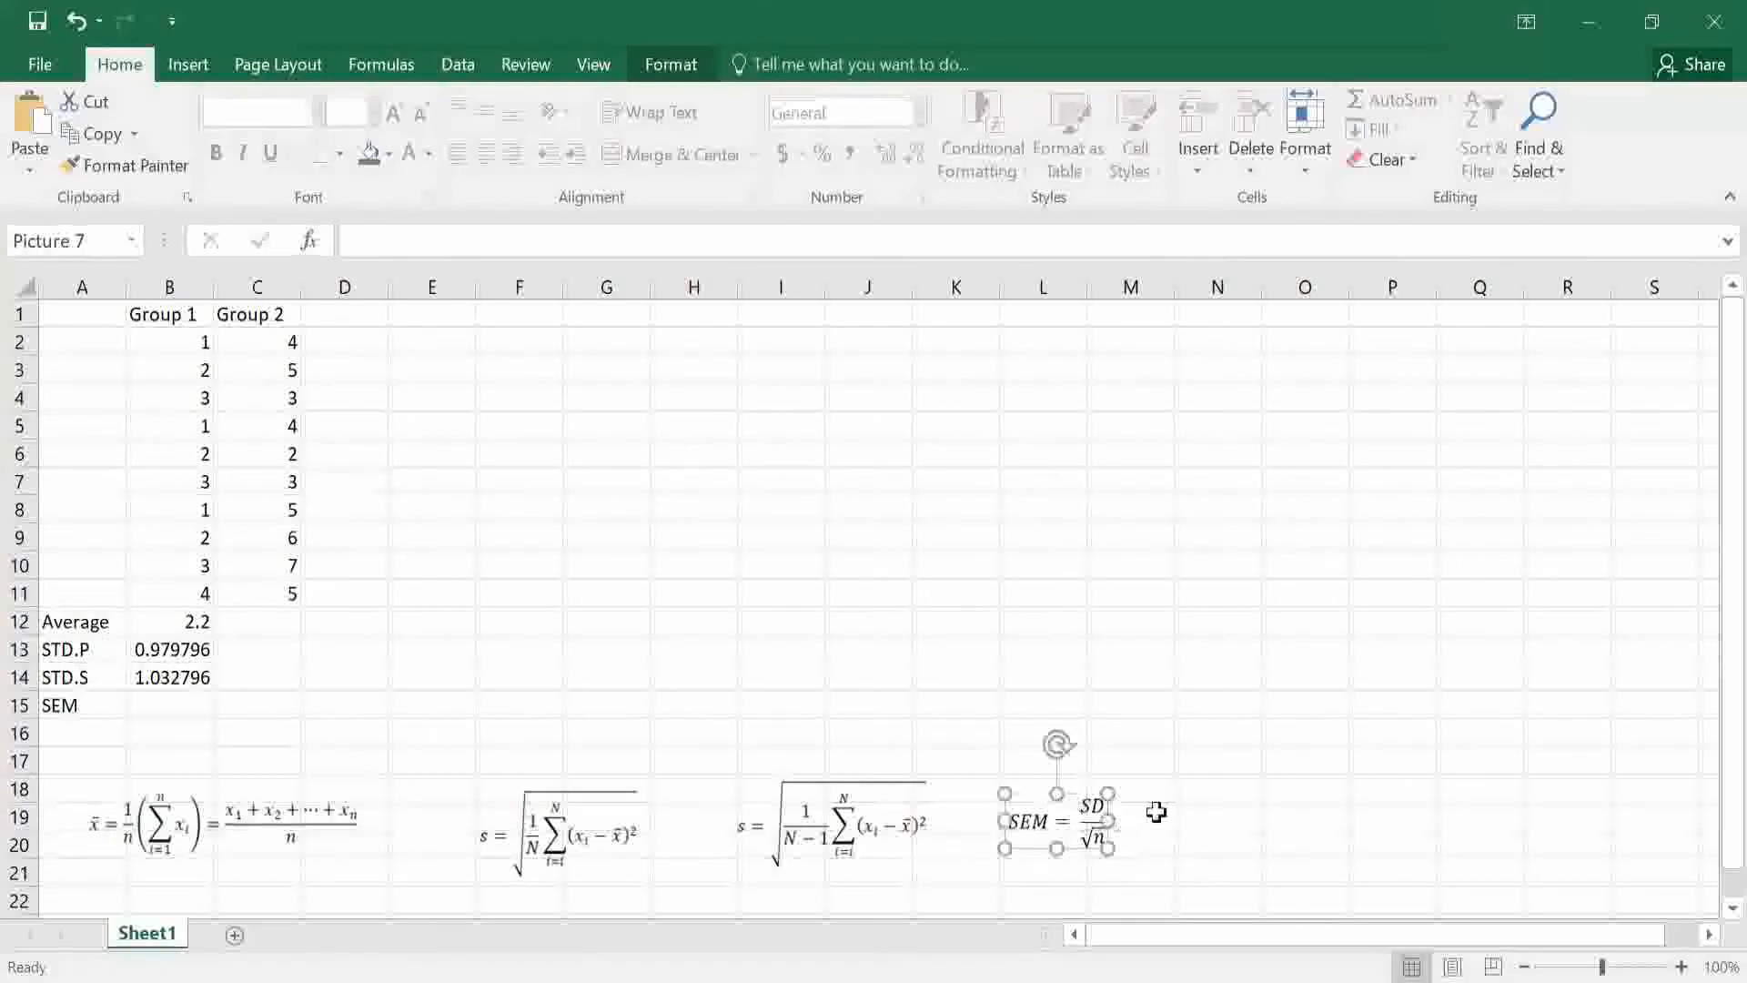
left_click(1213, 820)
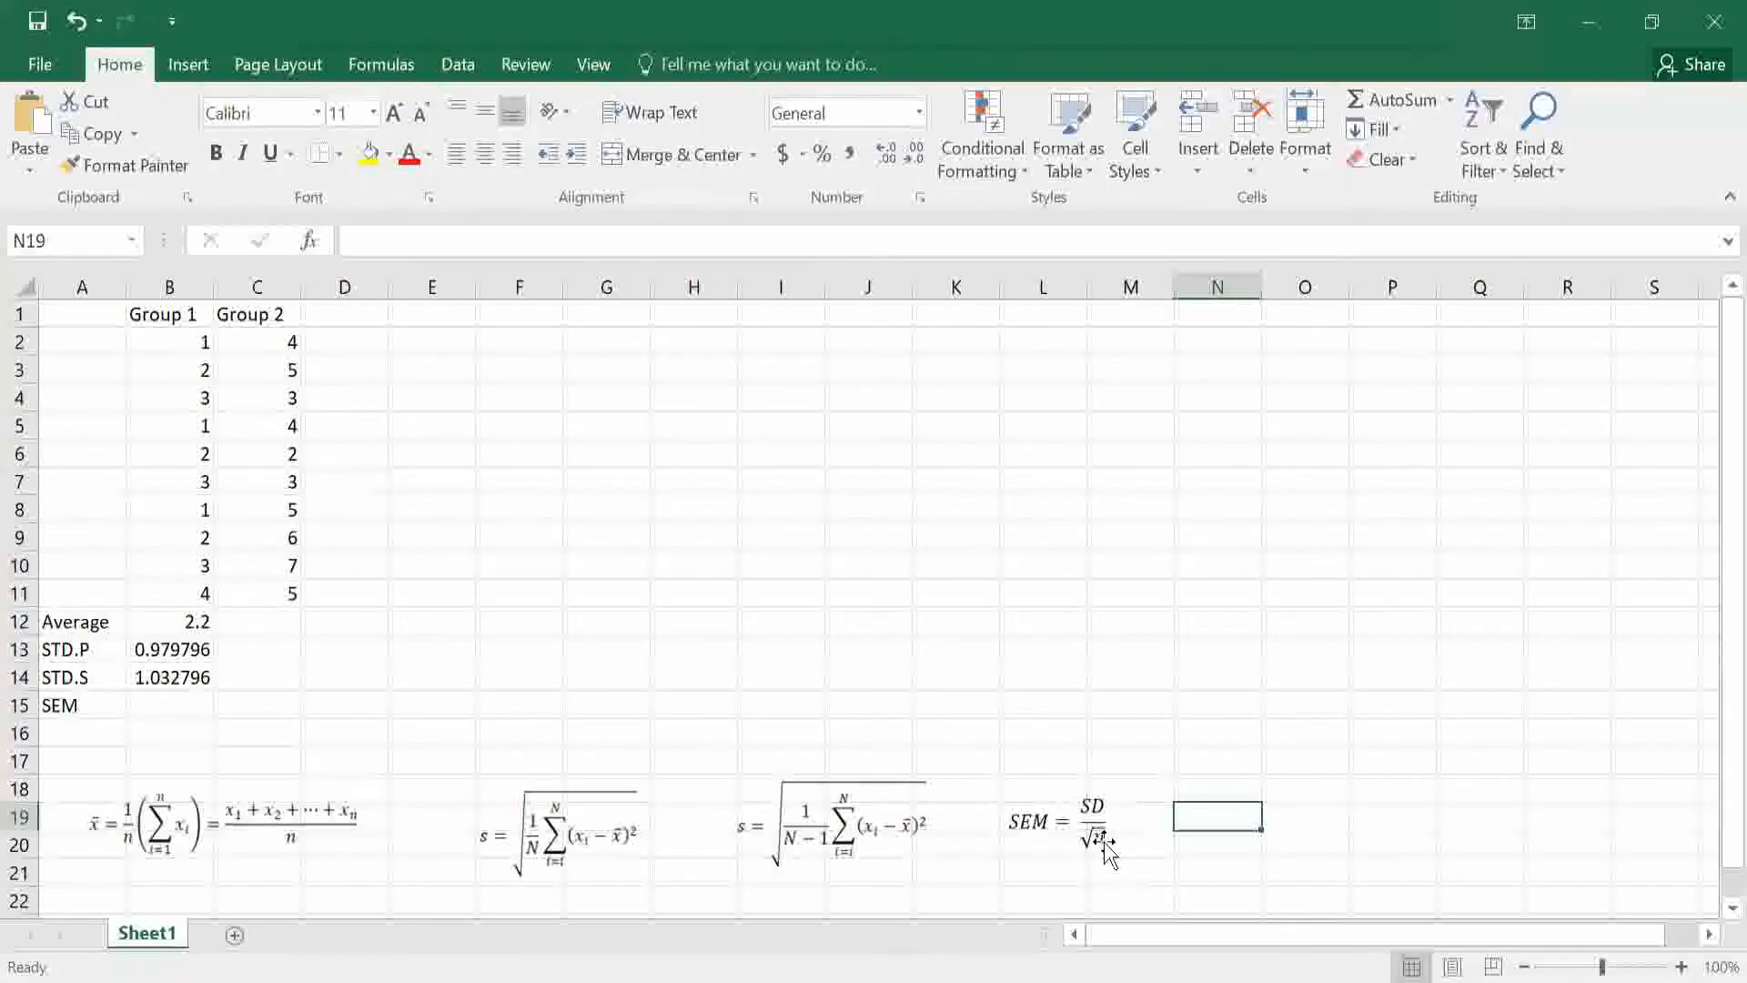
Calculate the Group 1 standard error of the mean in cell B15 with =B13/SQRT(10).
left_click(193, 710)
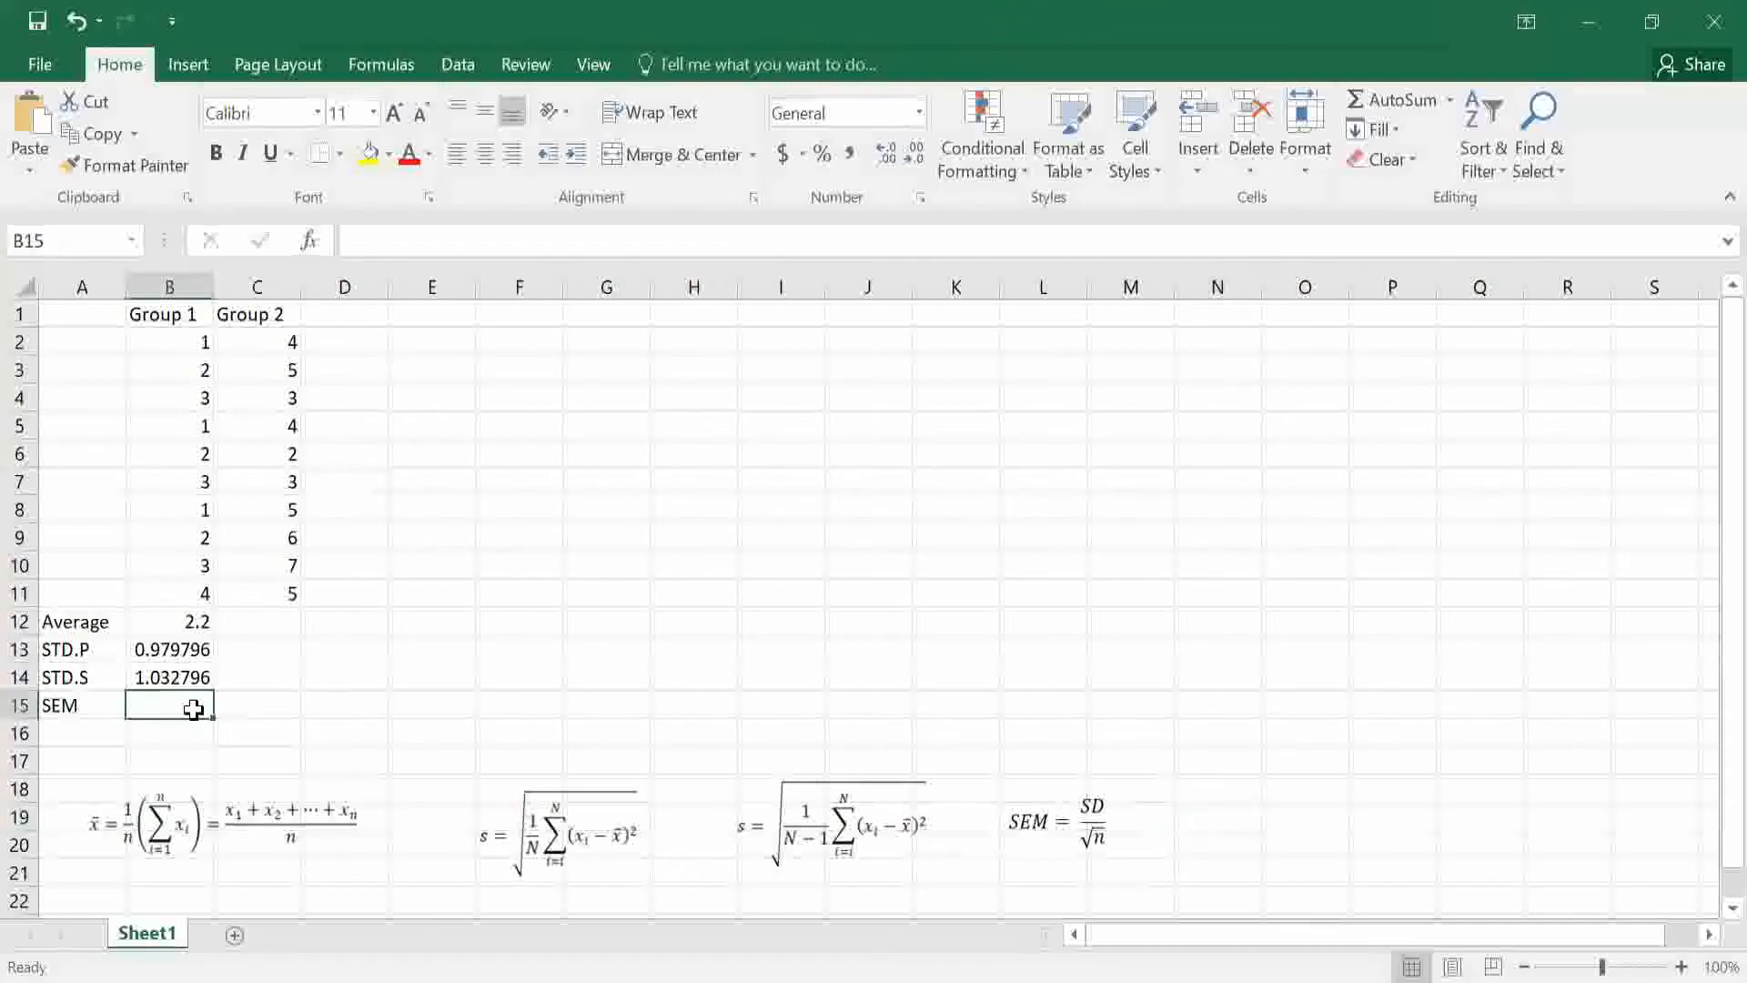
type("=")
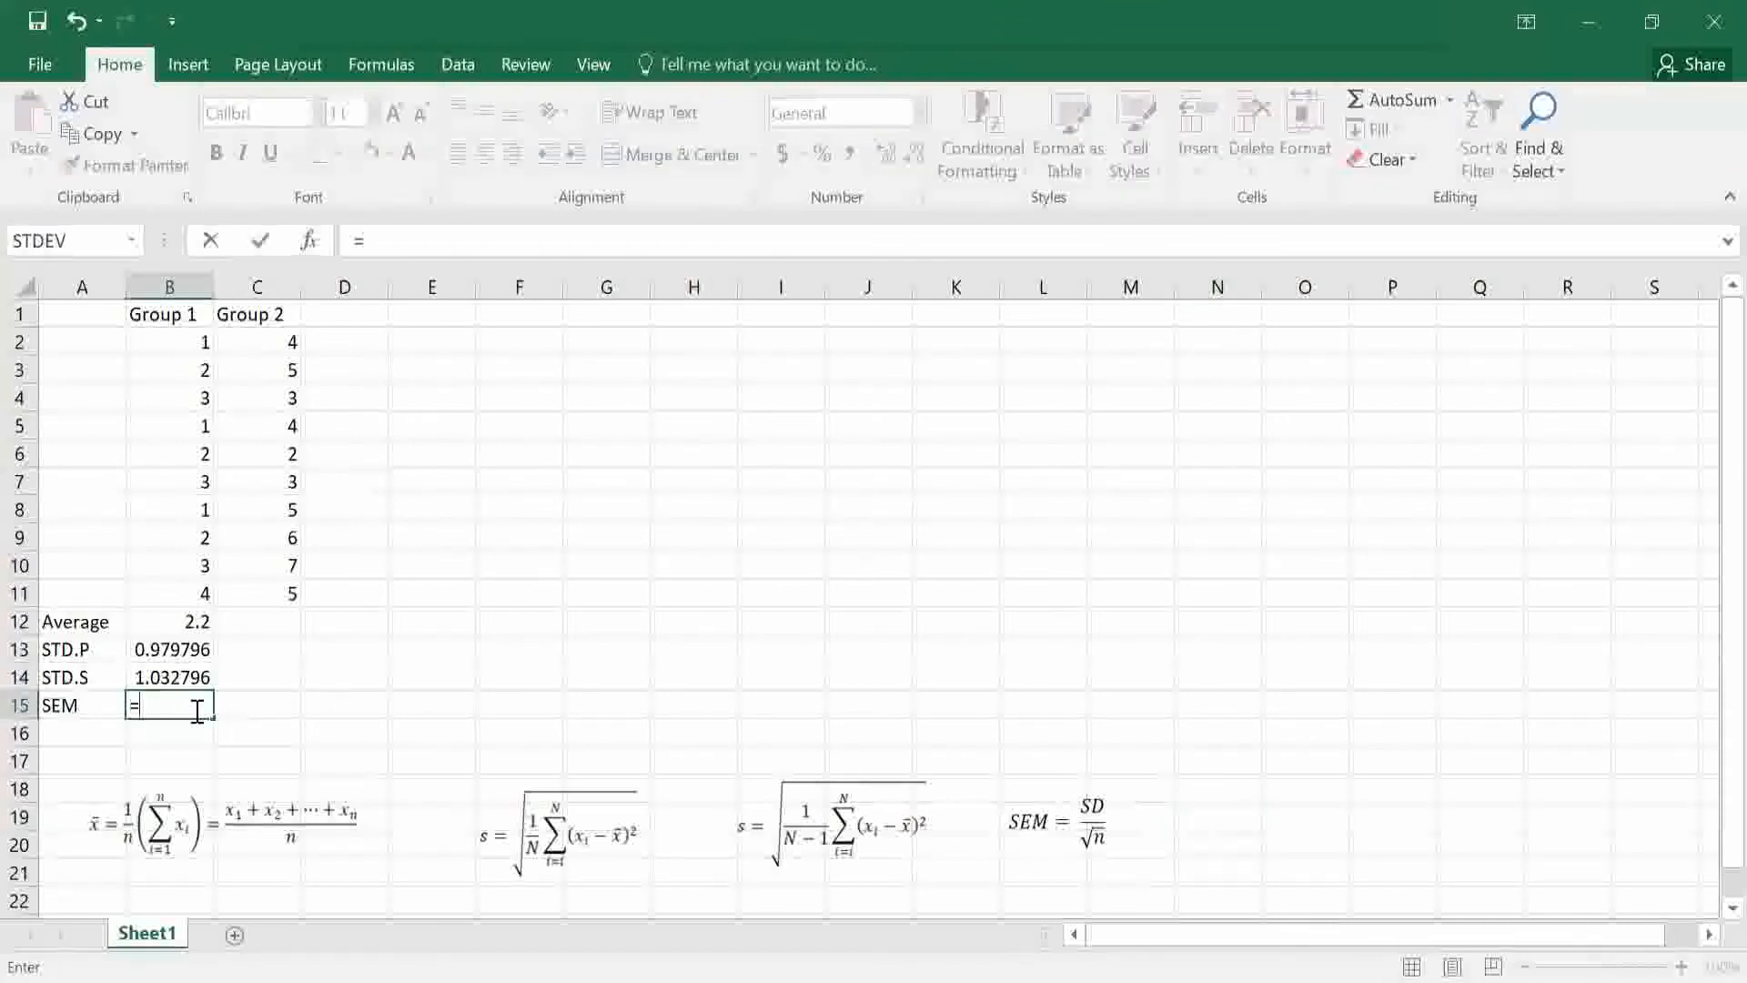
left_click(187, 648)
left_click(480, 238)
type("/")
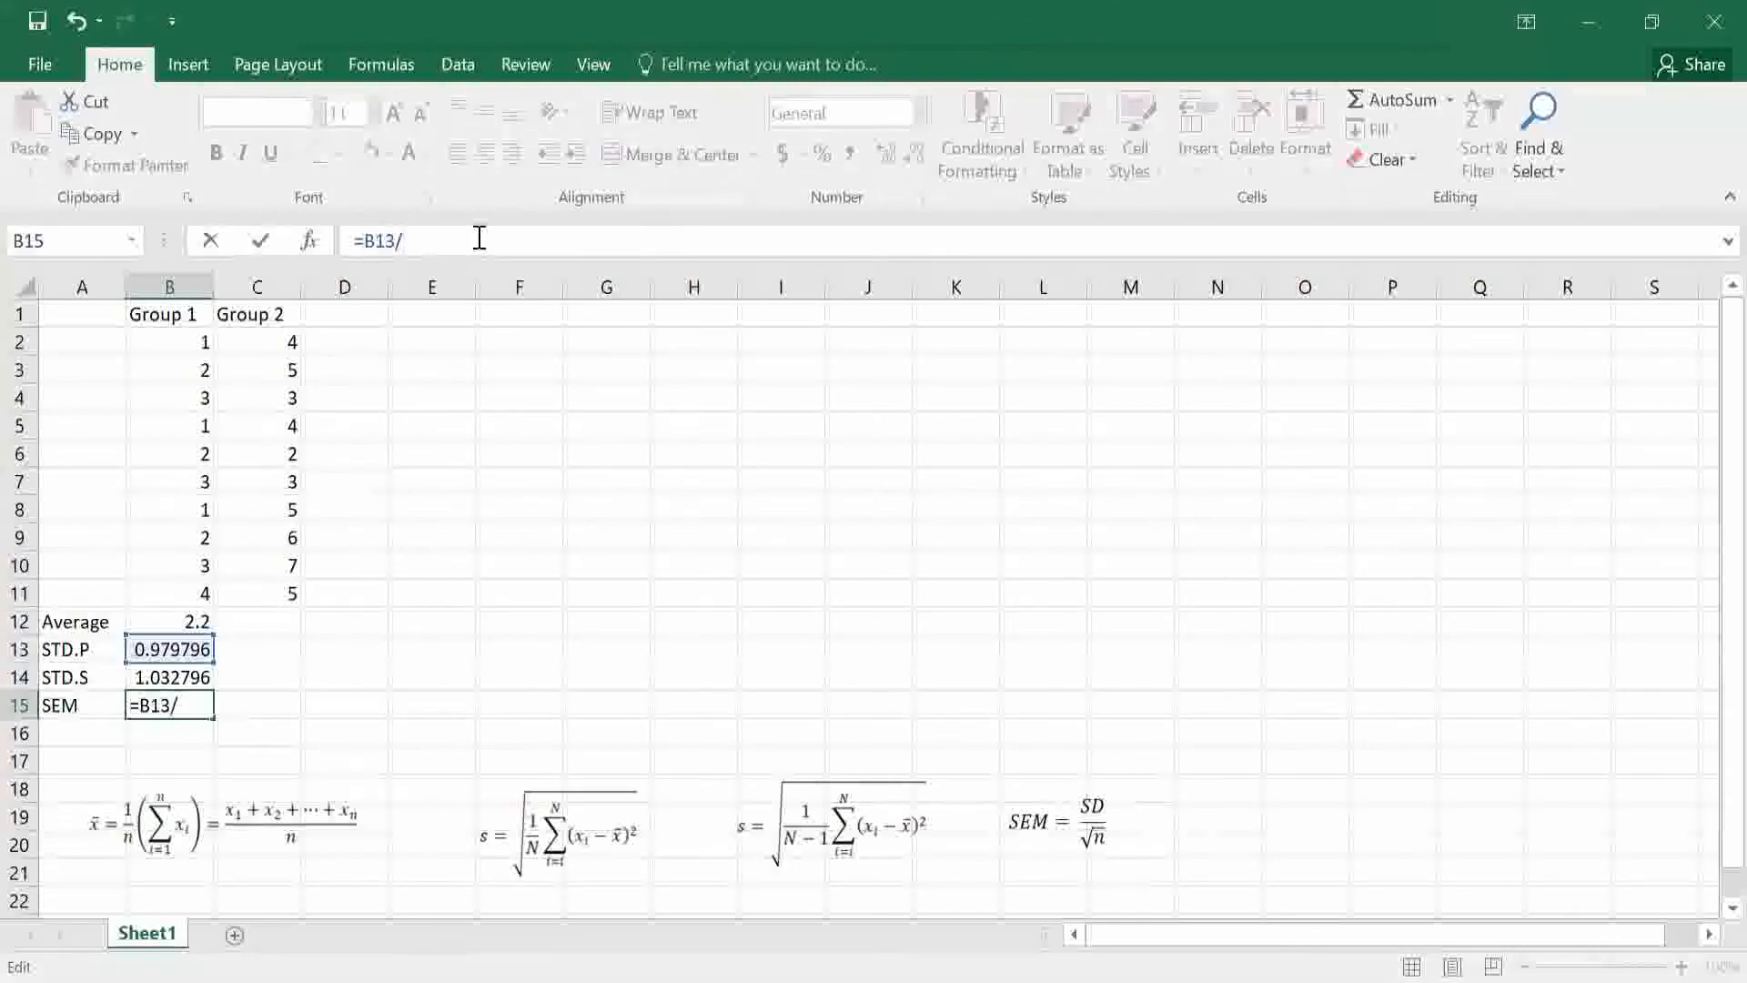
type("SQRT(")
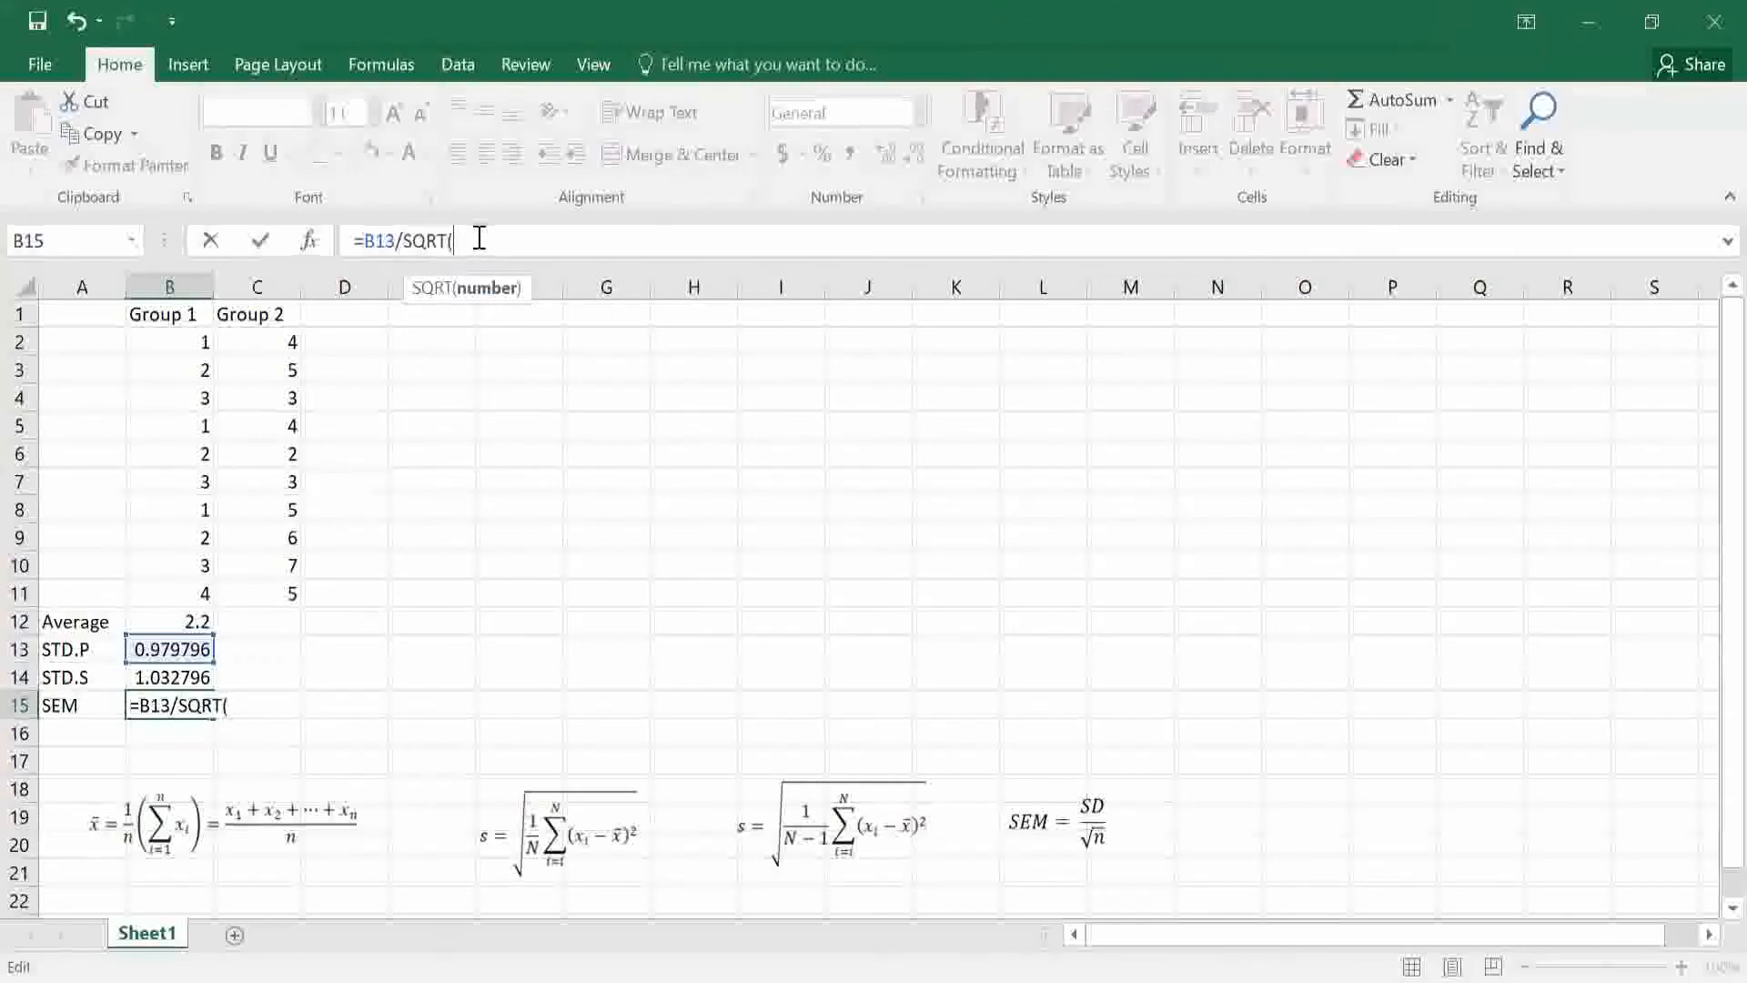
type("10)")
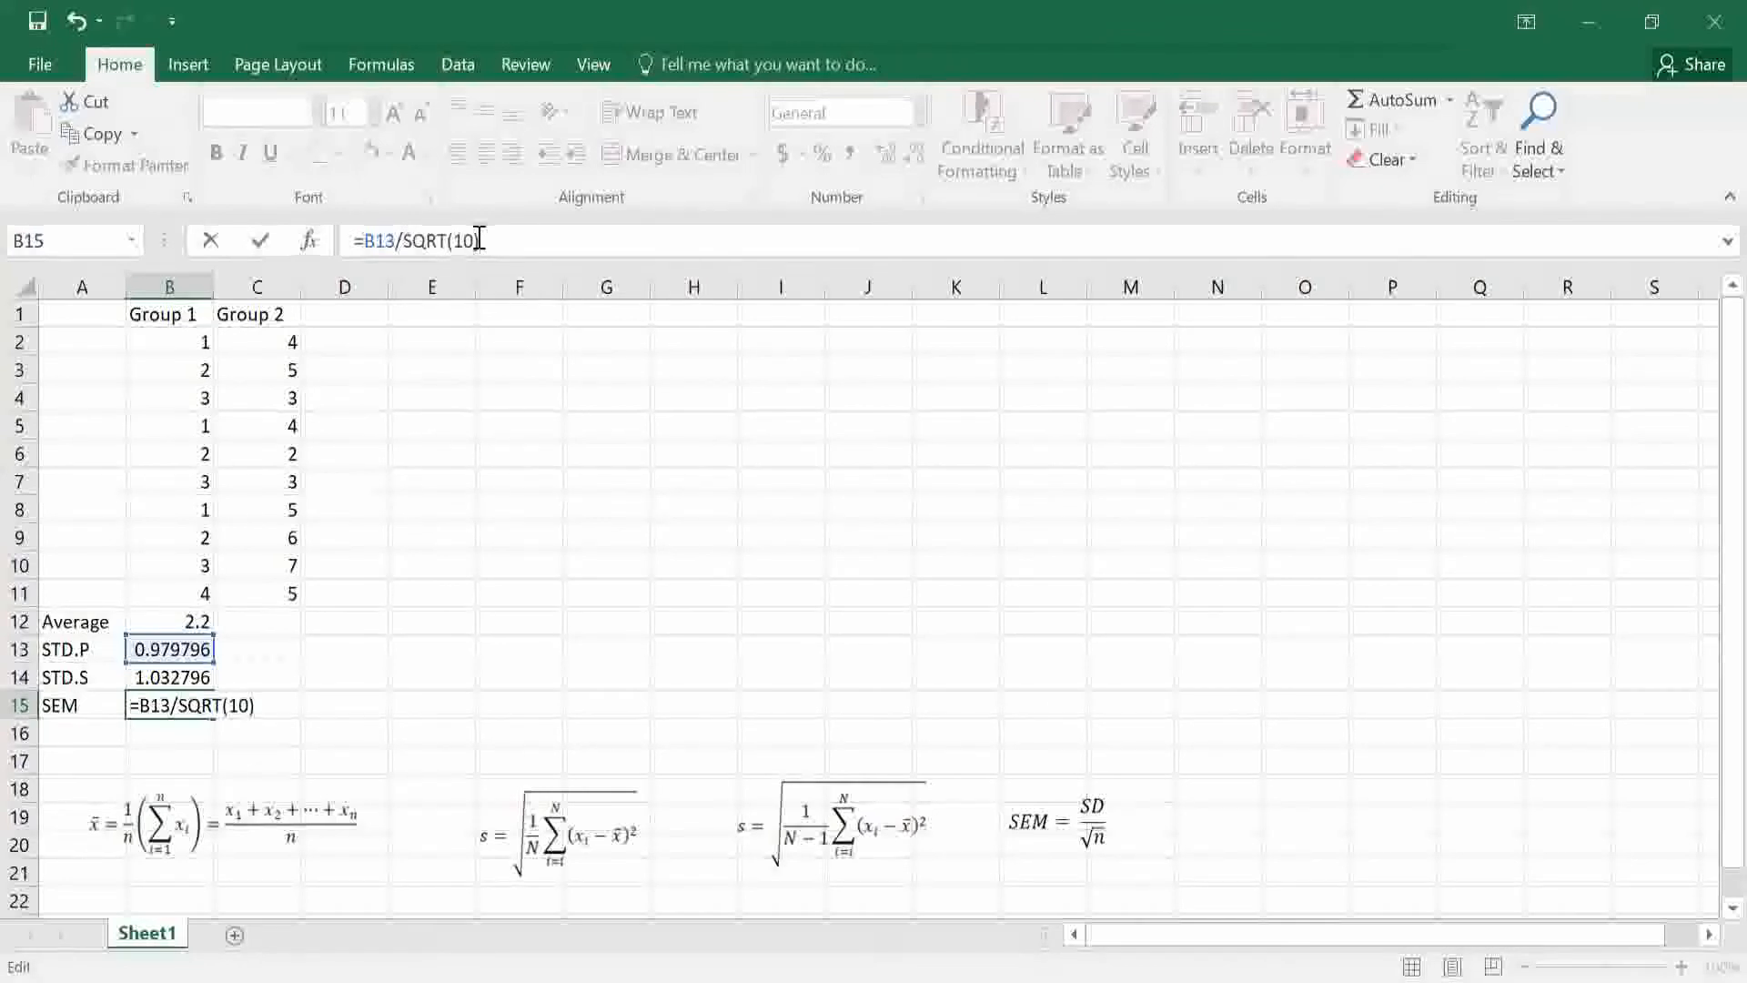
key("Return")
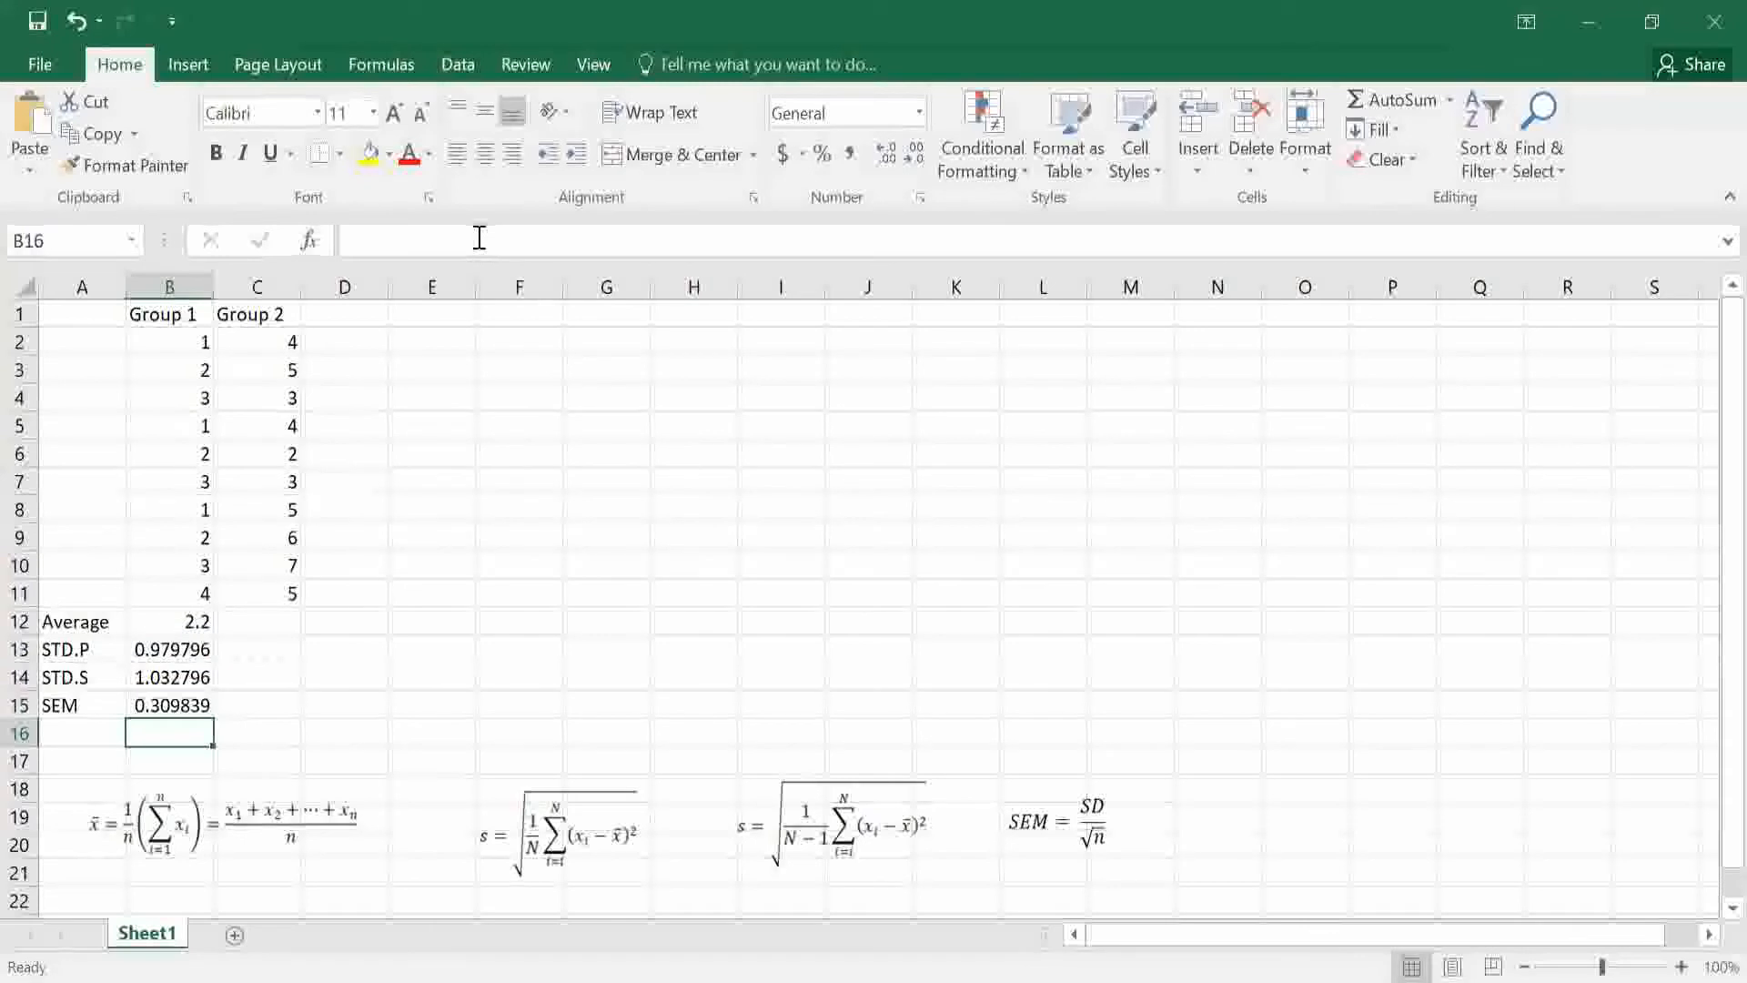
Fill the Group 1 formulas in B12:B15 across to C12:C15 for Group 2 and check the copied formulas.
left_click(187, 703)
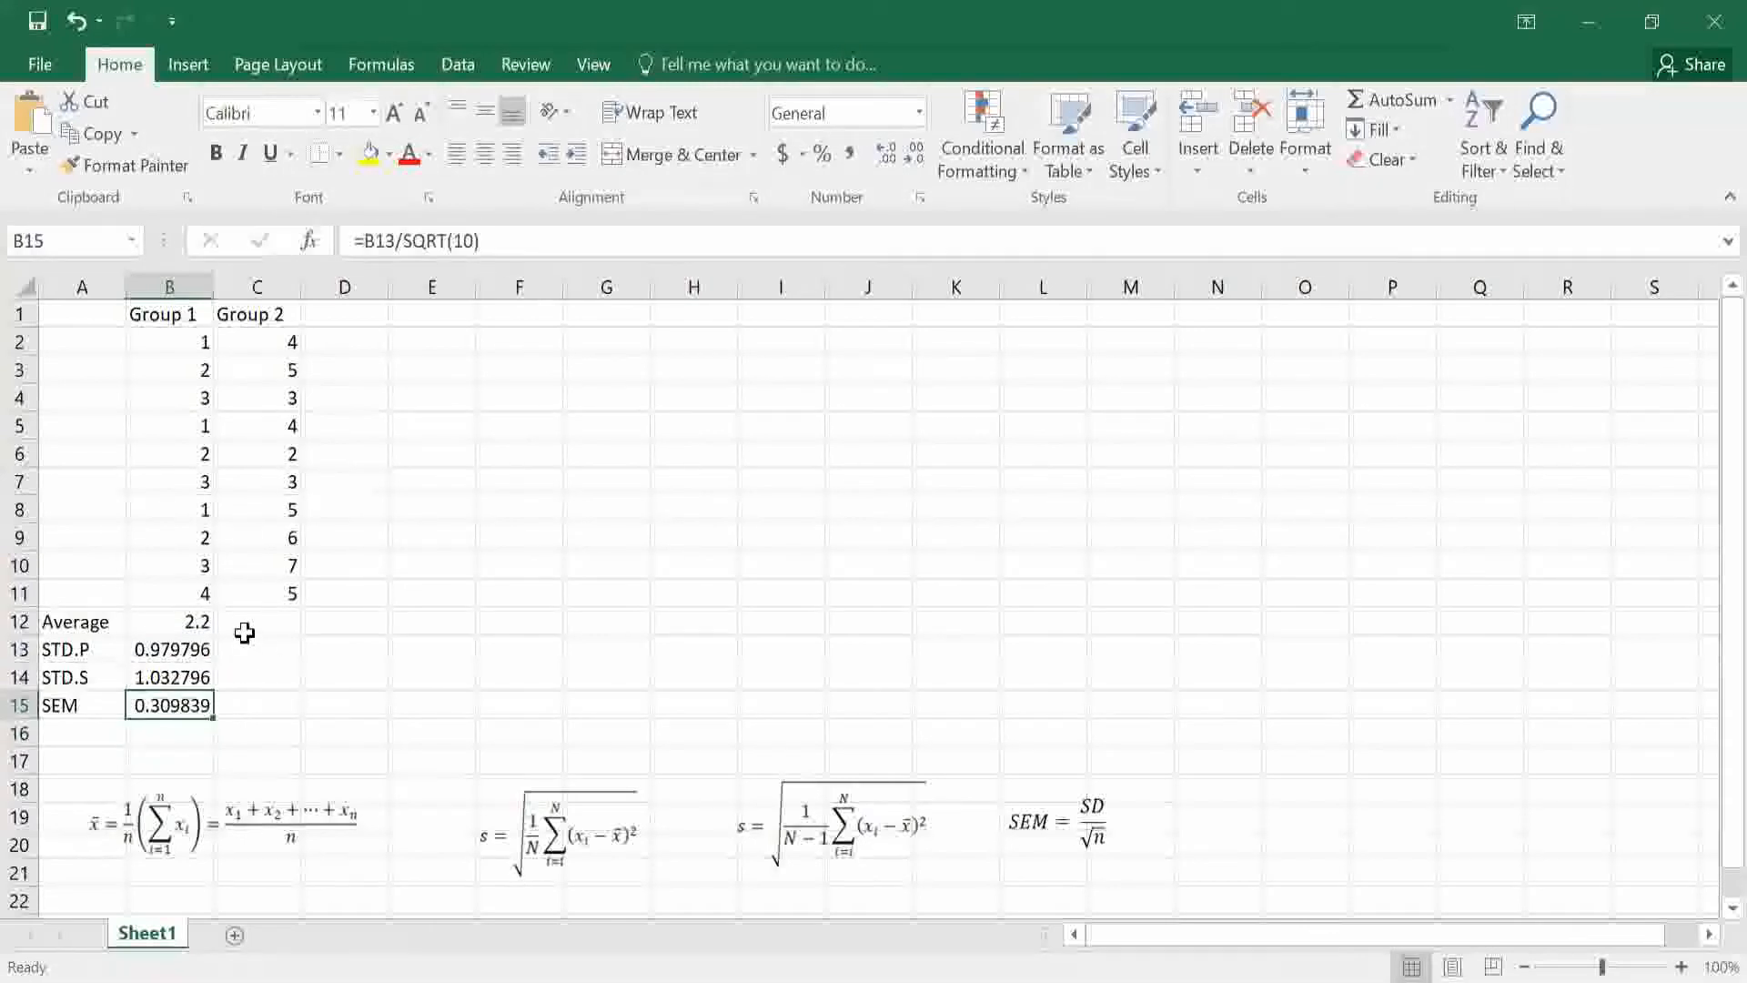
left_click(173, 623)
left_click_drag(173, 623, 284, 718)
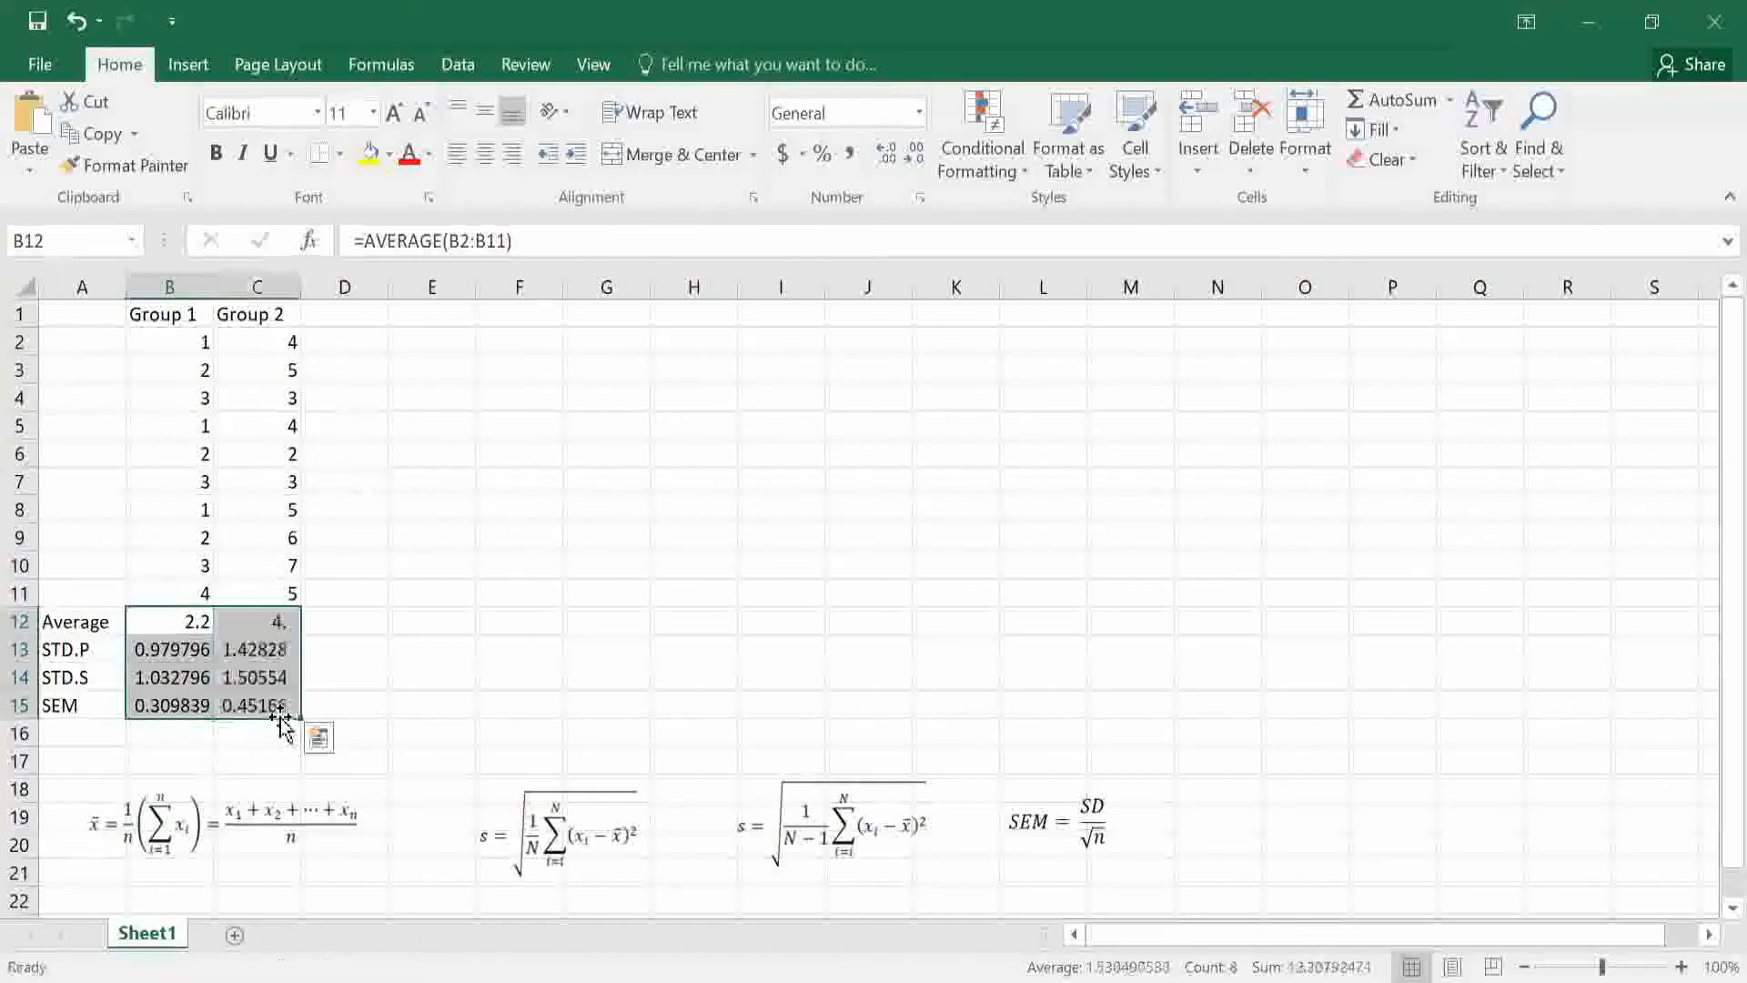
left_click(362, 693)
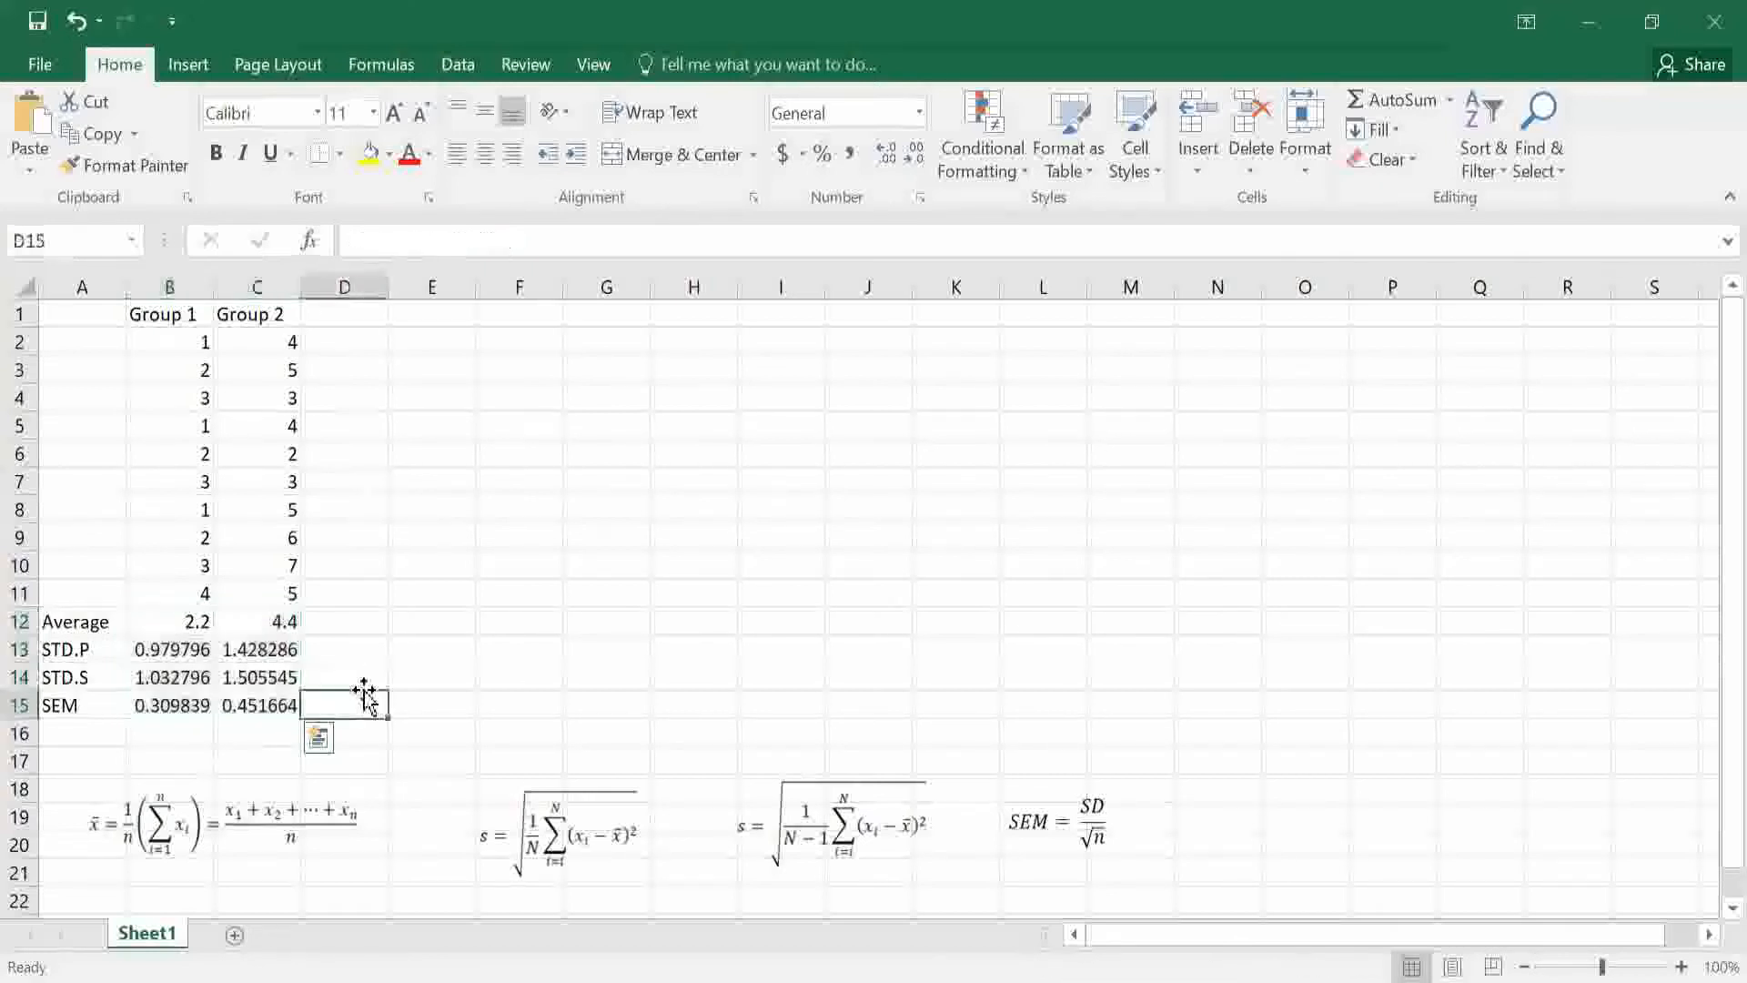
left_click(275, 620)
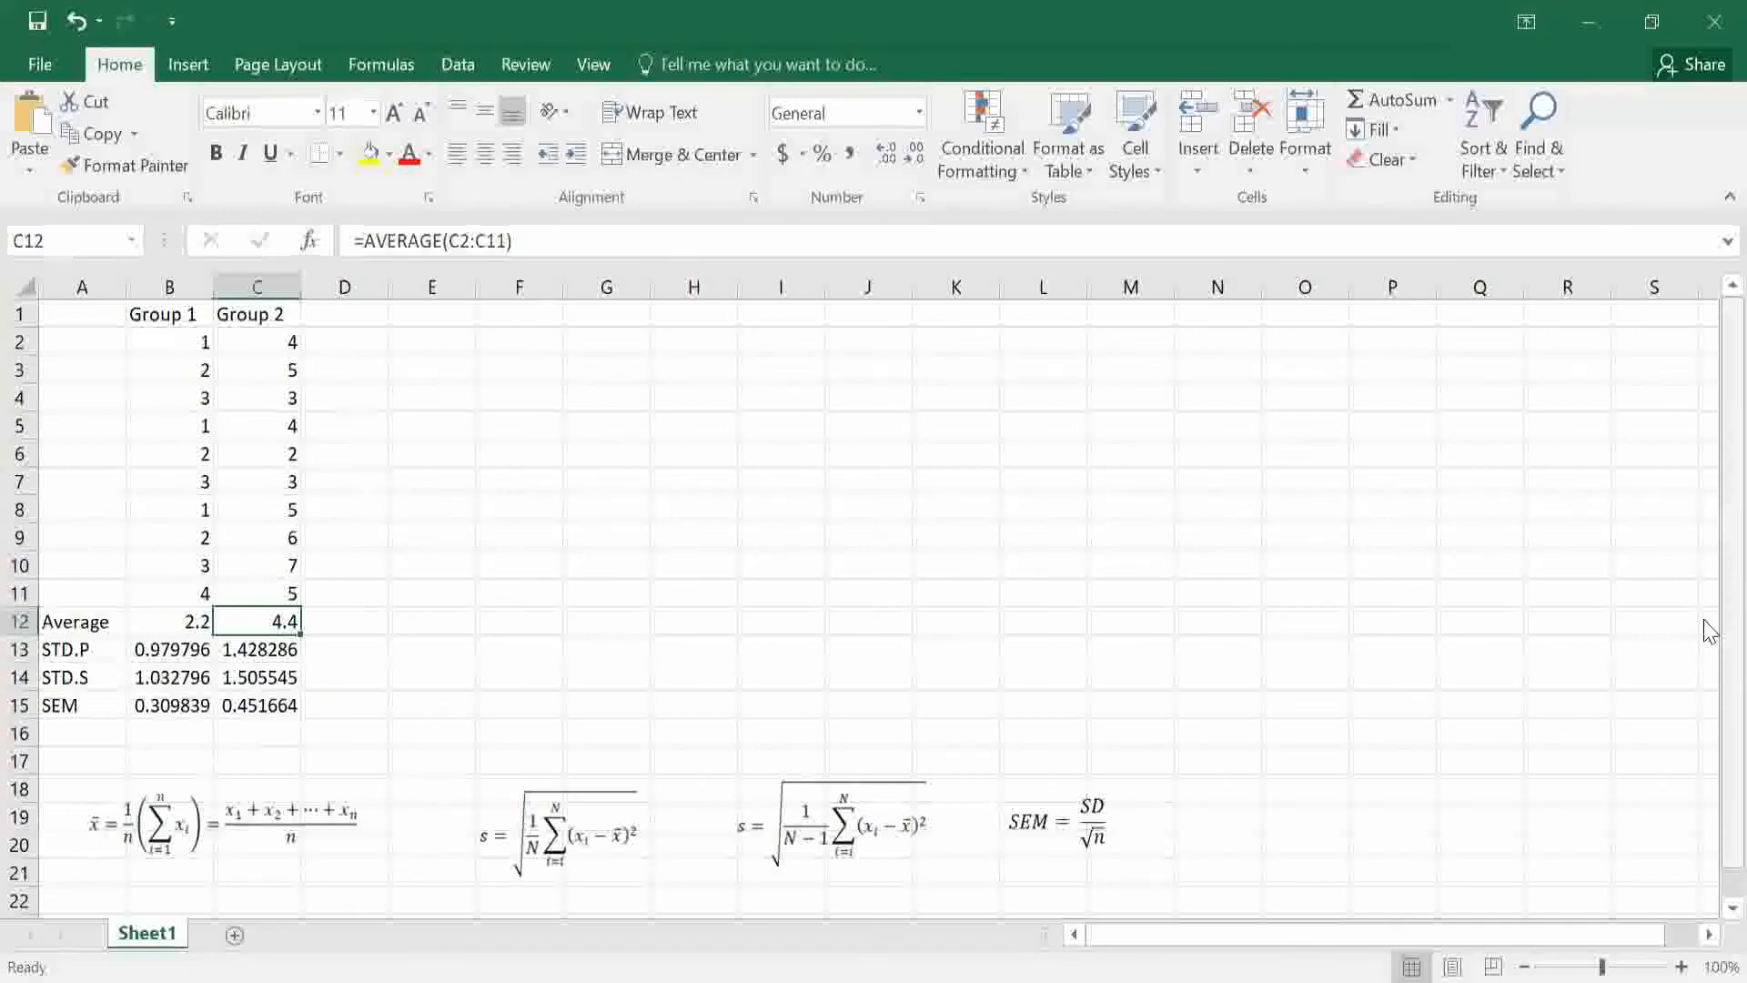
key("Down")
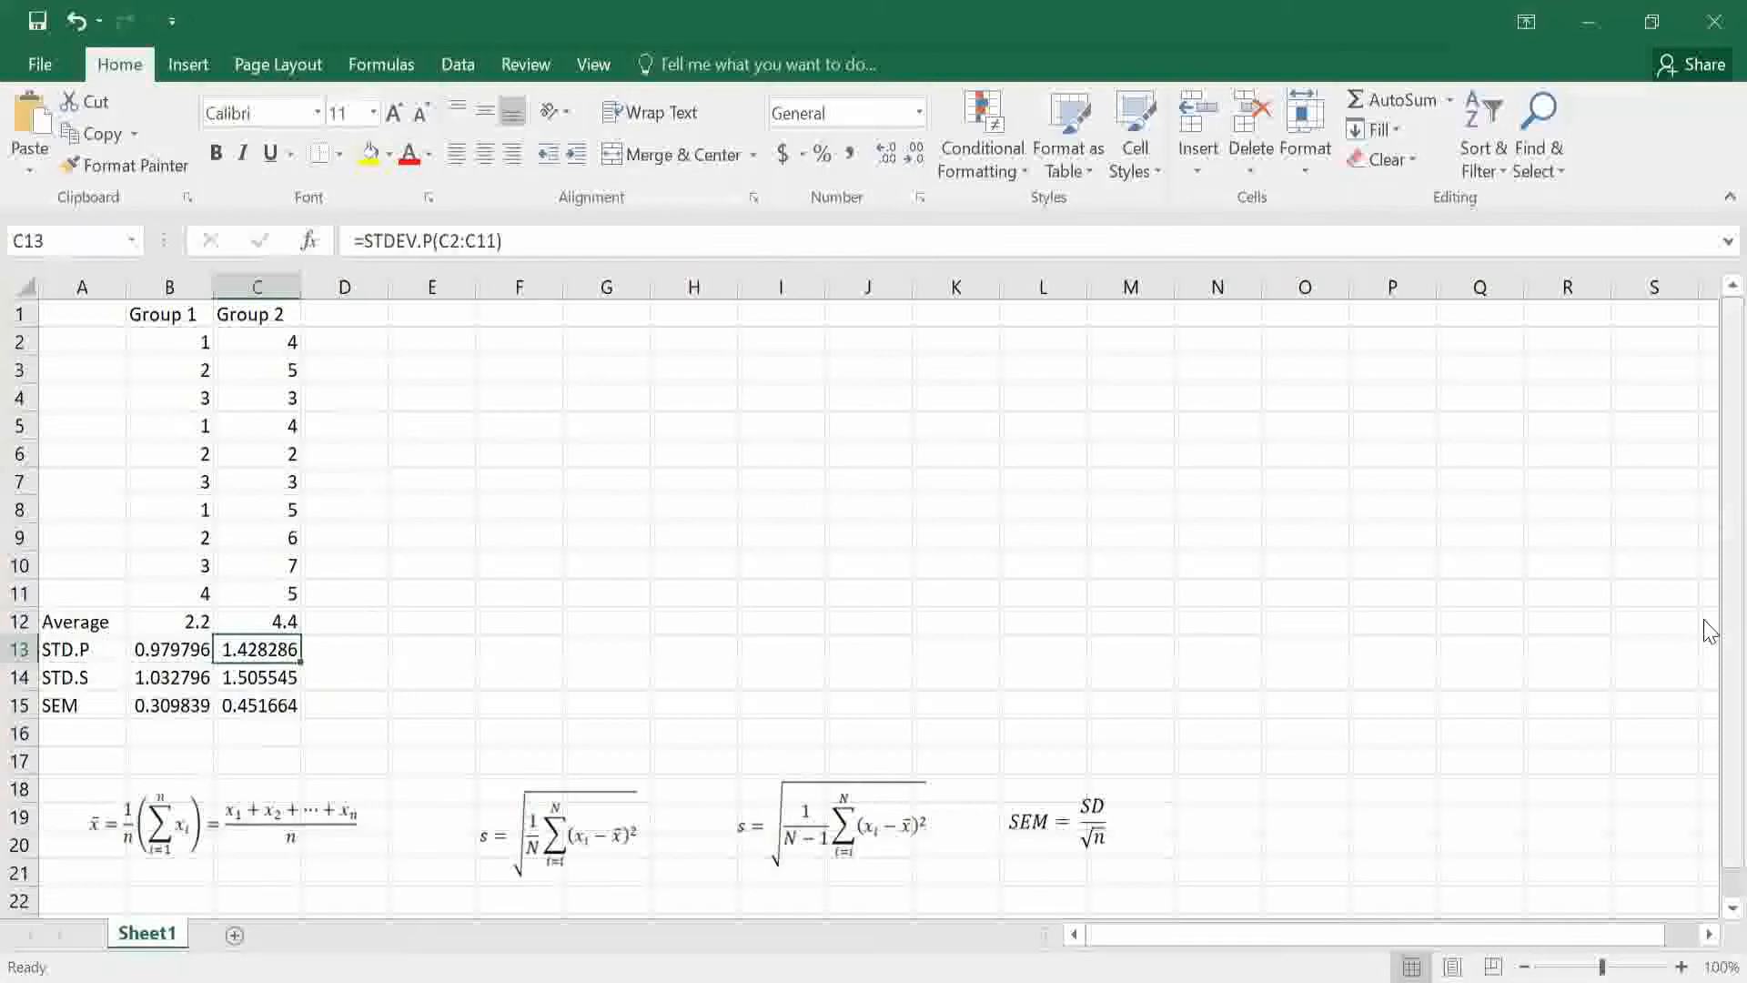
key("Down")
key("Down")
Label cell A16, below the SEM label, as T.TEST.
key("Down")
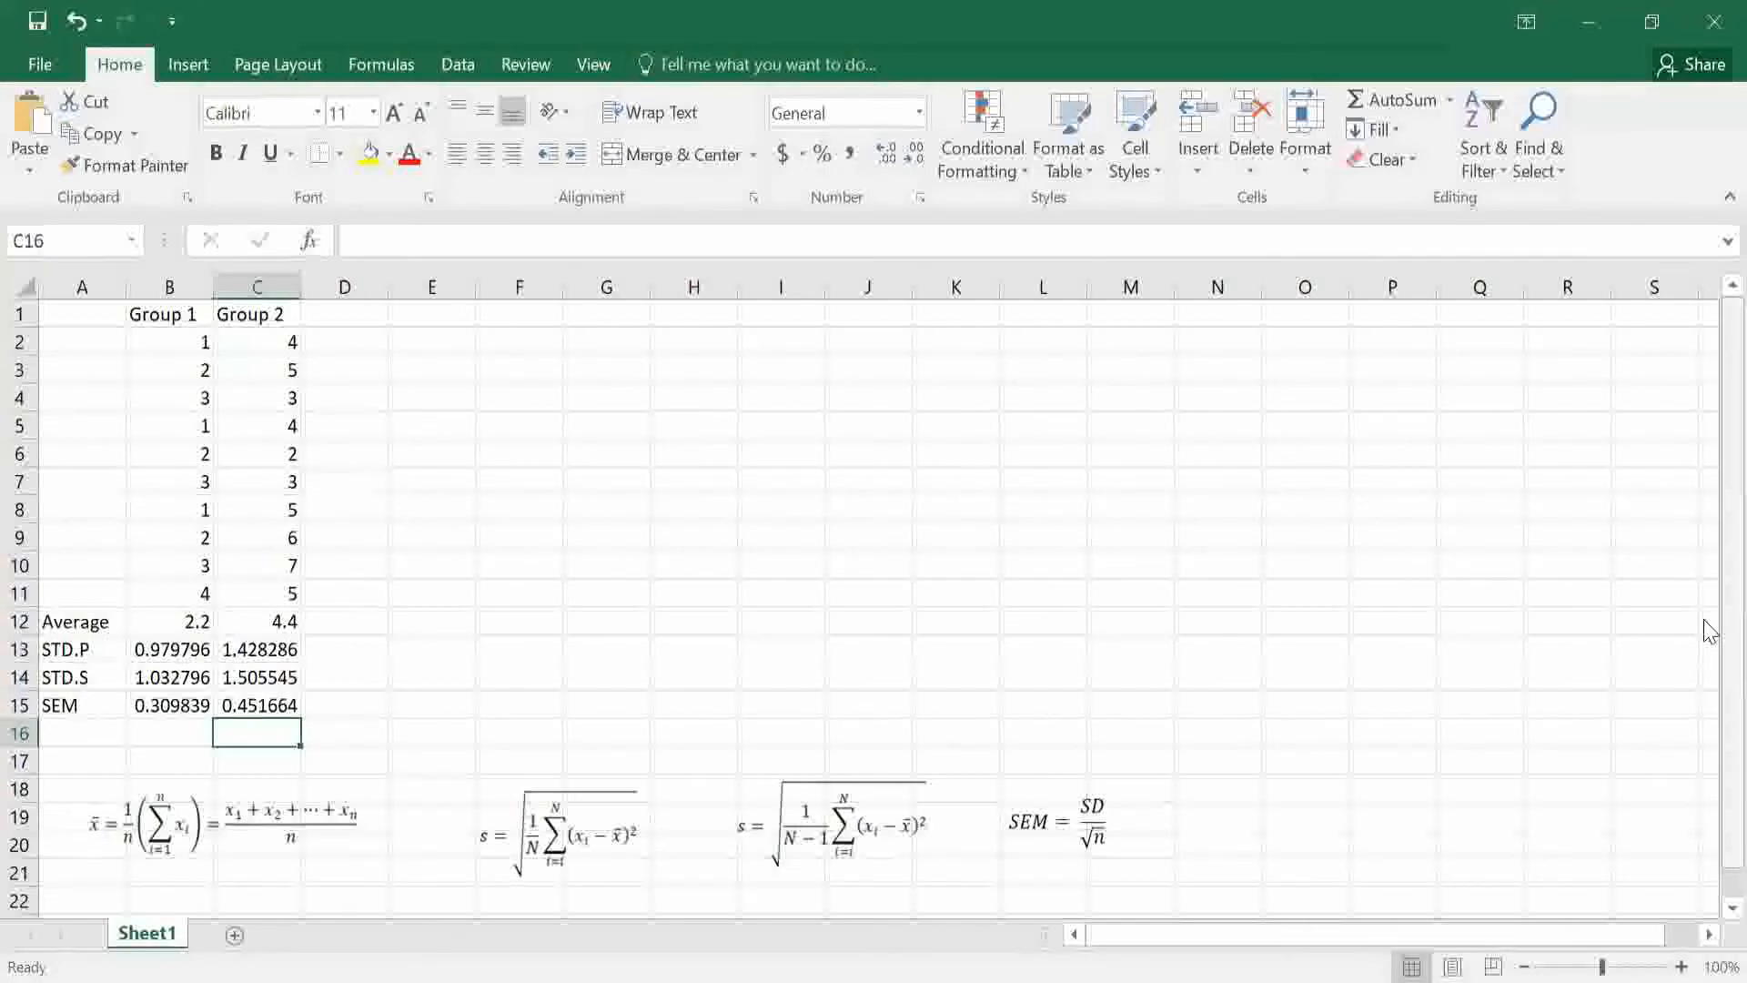
key("Left")
key("Left")
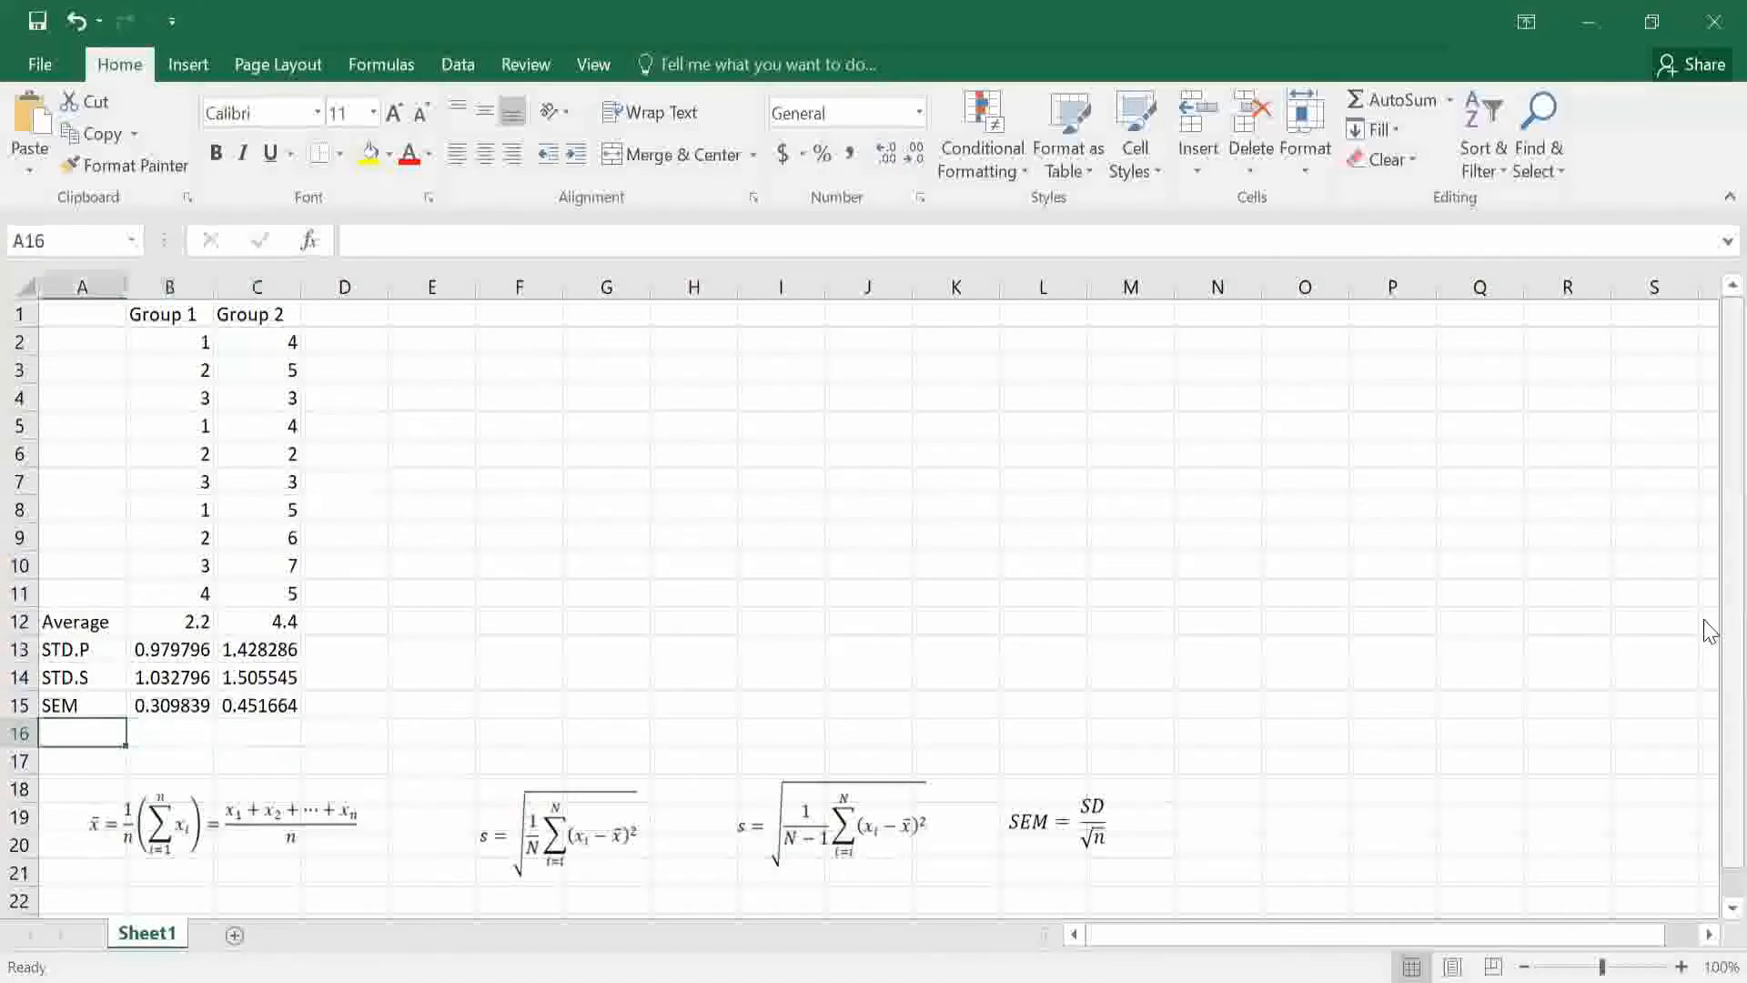
type("T.T")
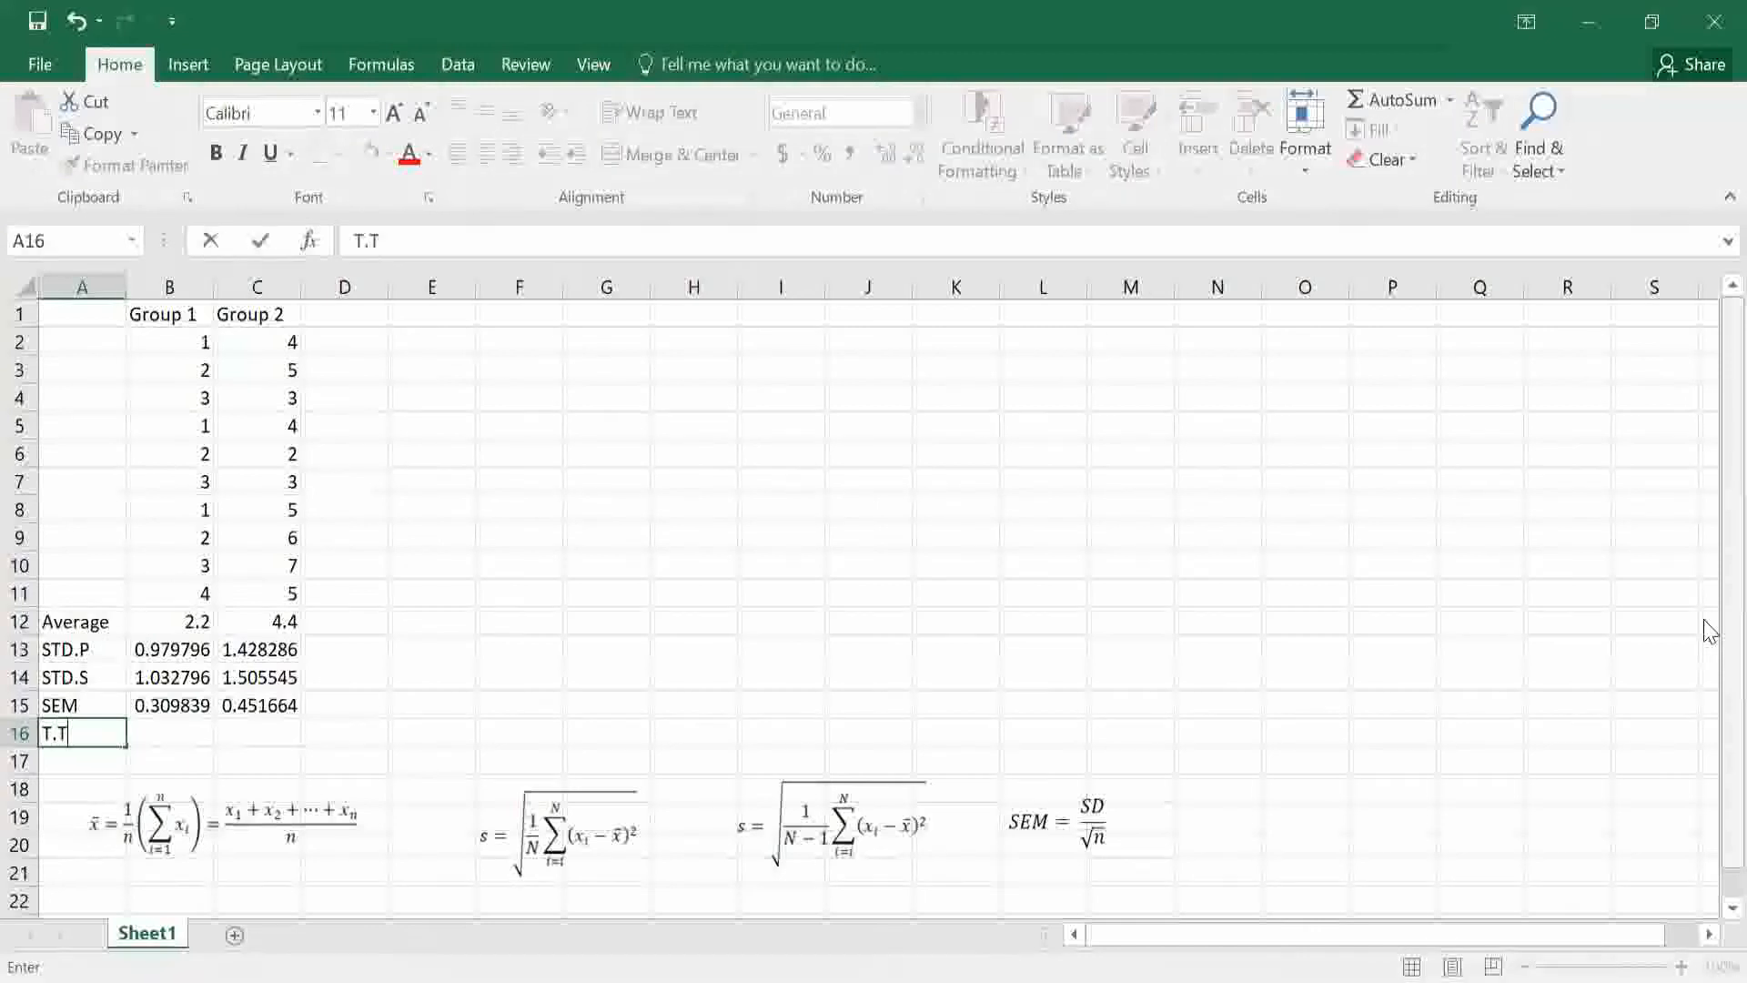
type("EST")
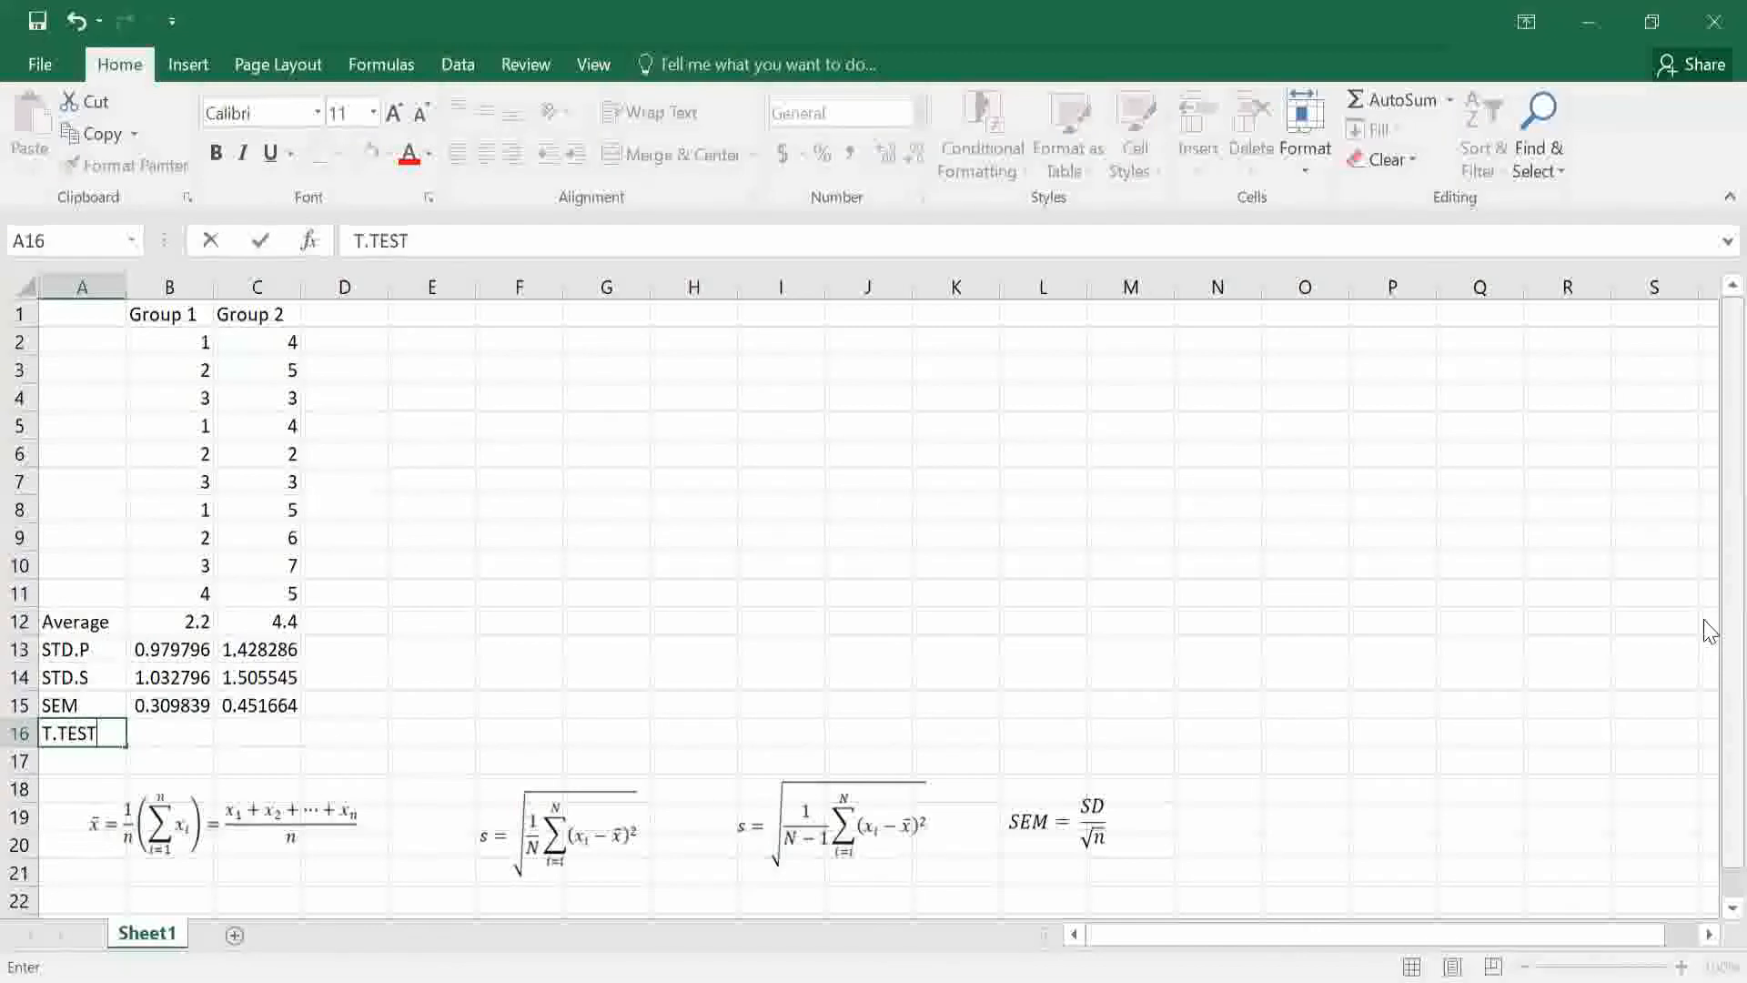
key("Tab")
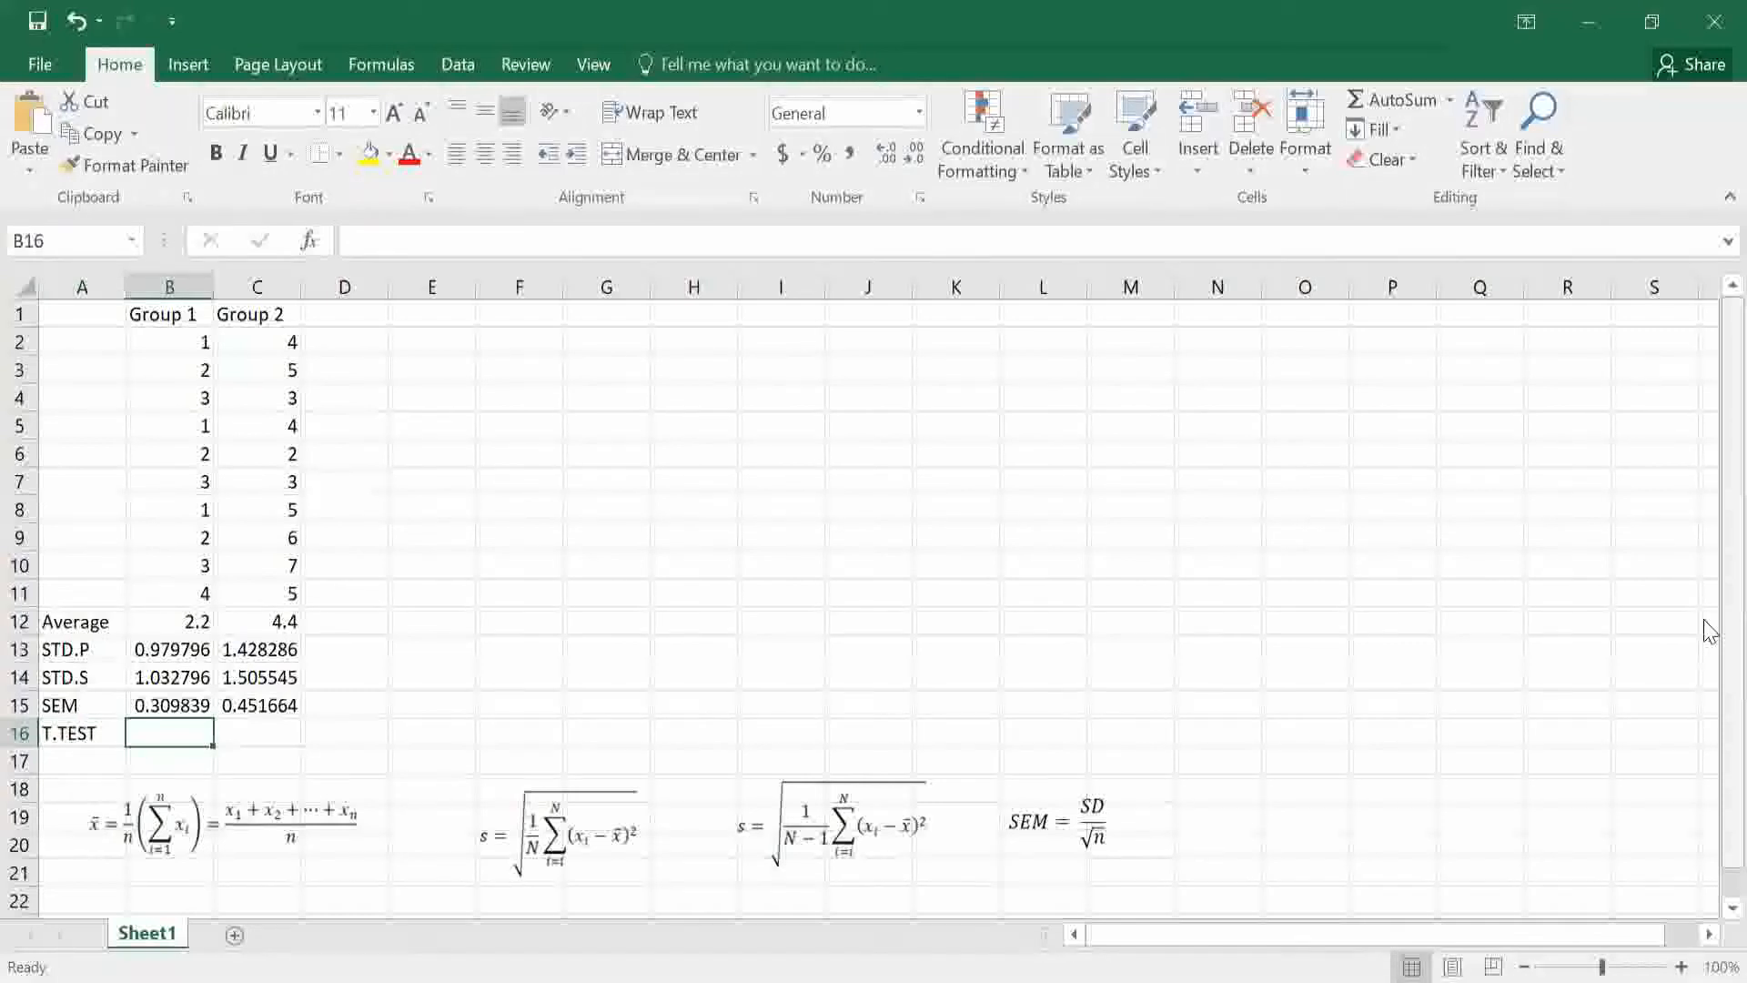
Start a T.TEST formula in cell B16 with B2:B11 as the first array and C2:C11 as the second.
type("=")
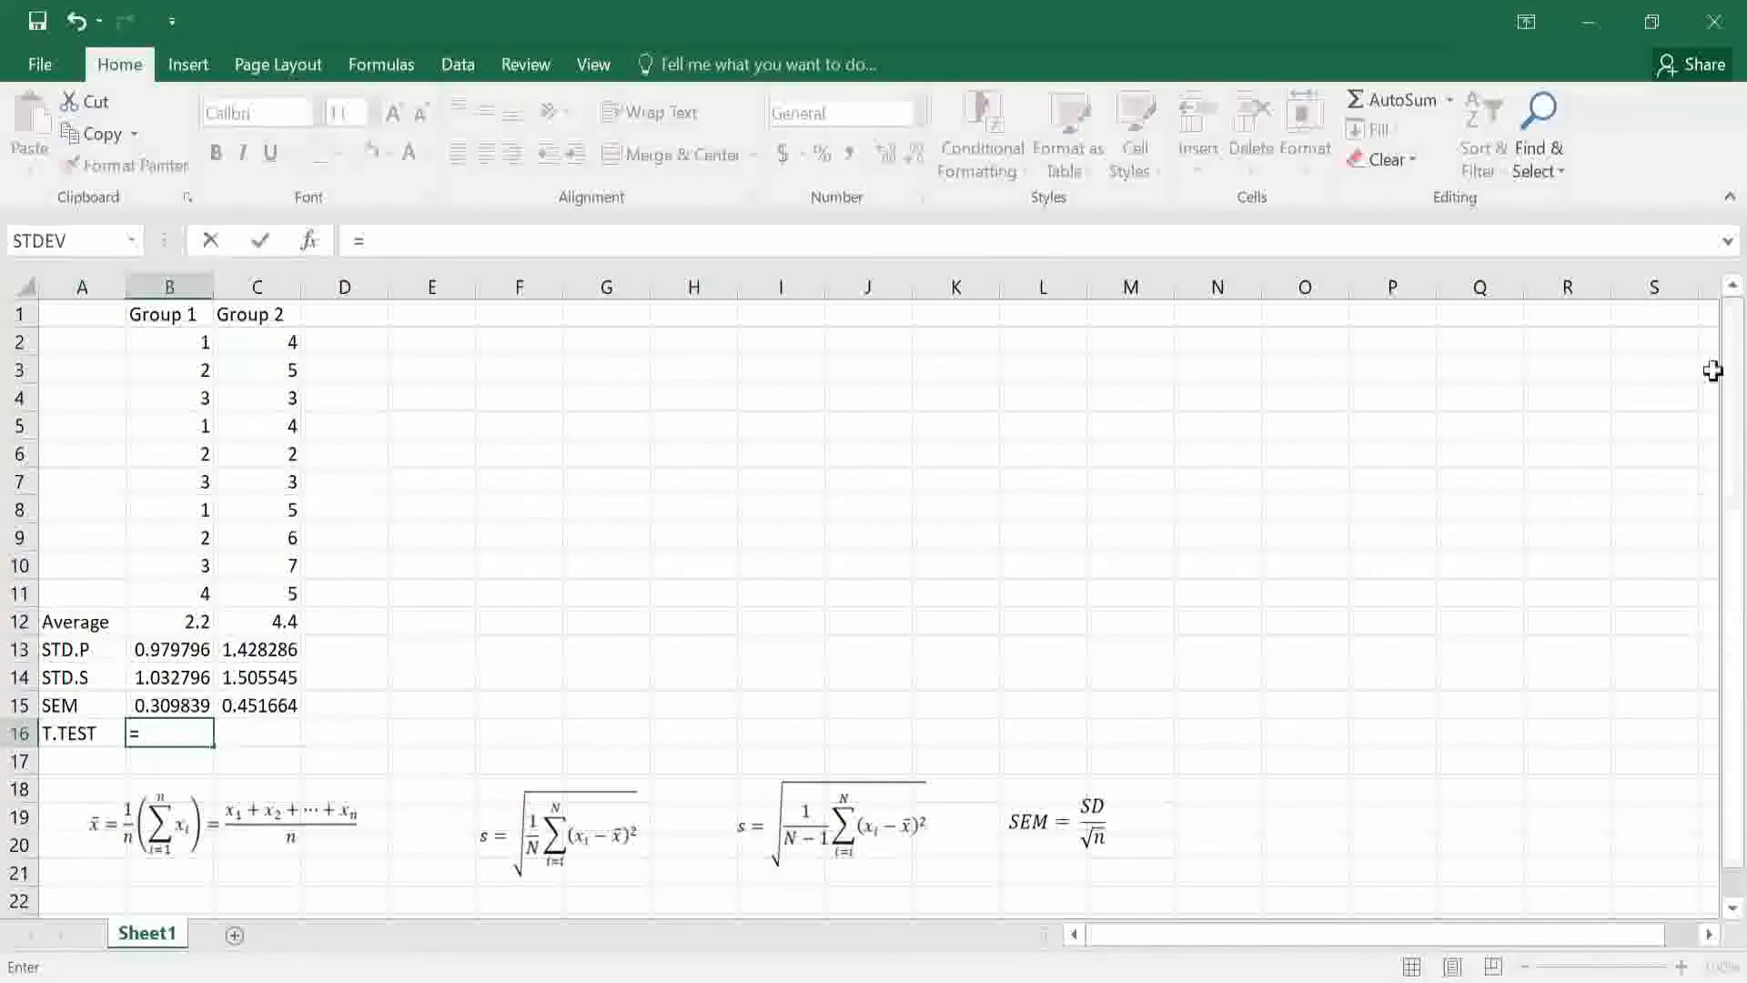
left_click(652, 250)
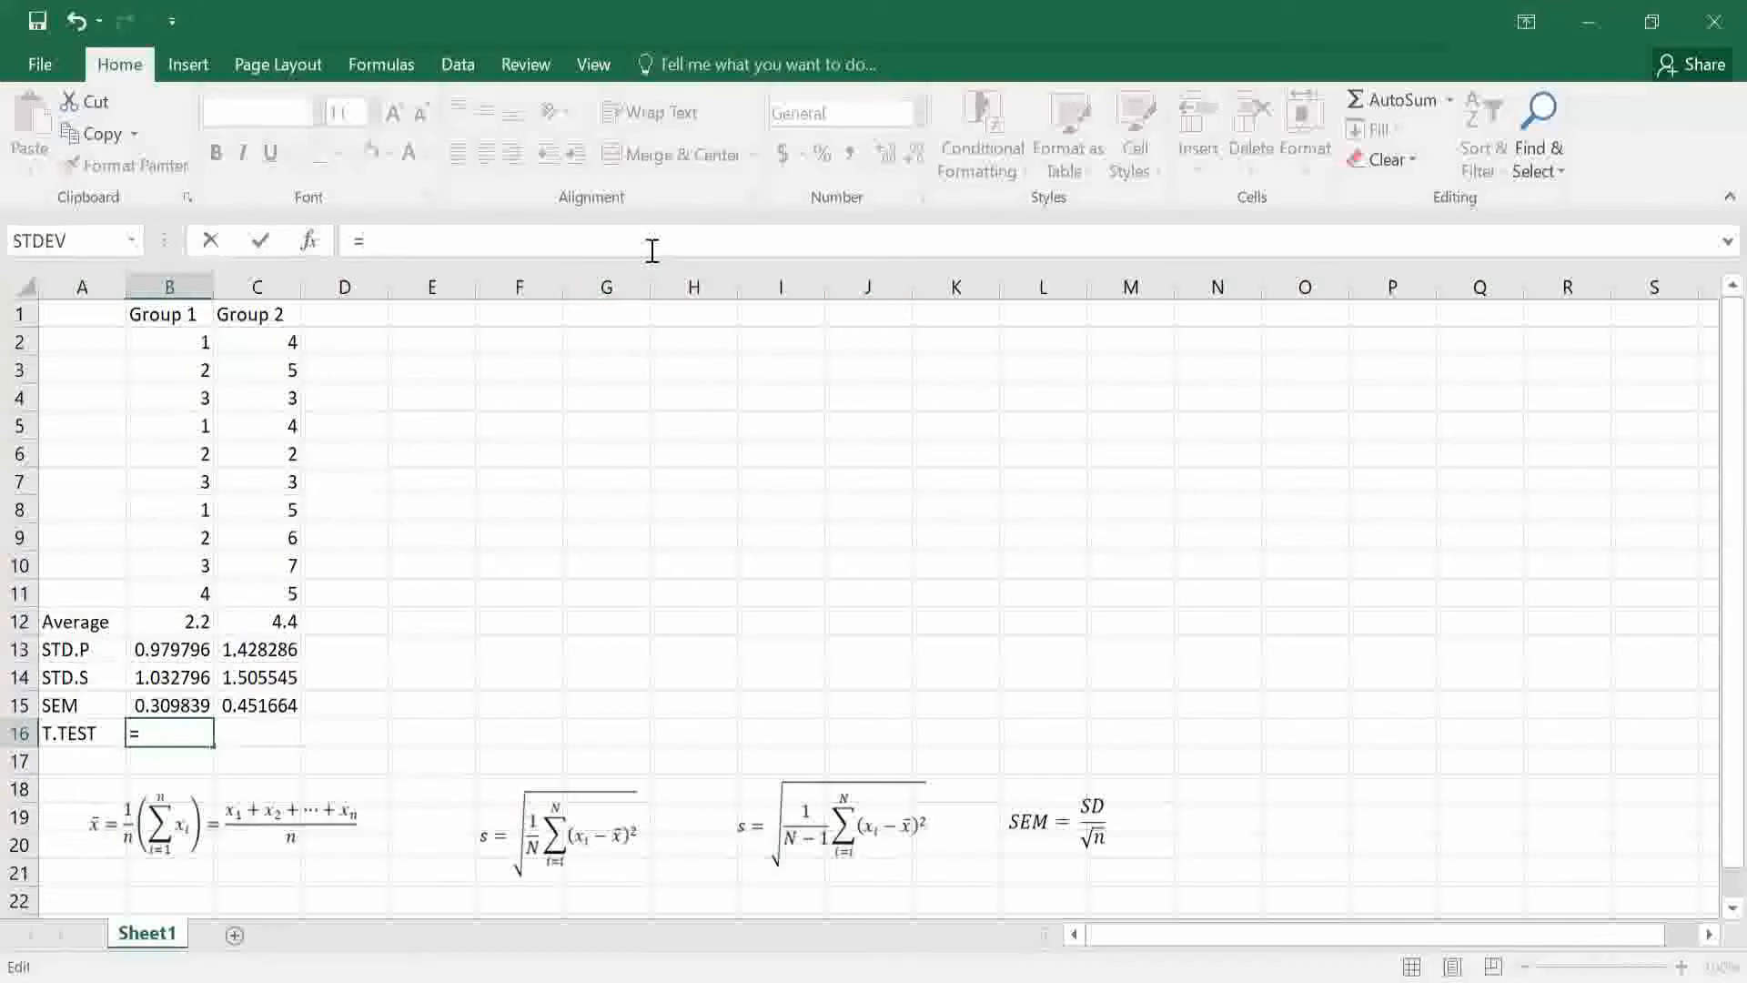
type("T")
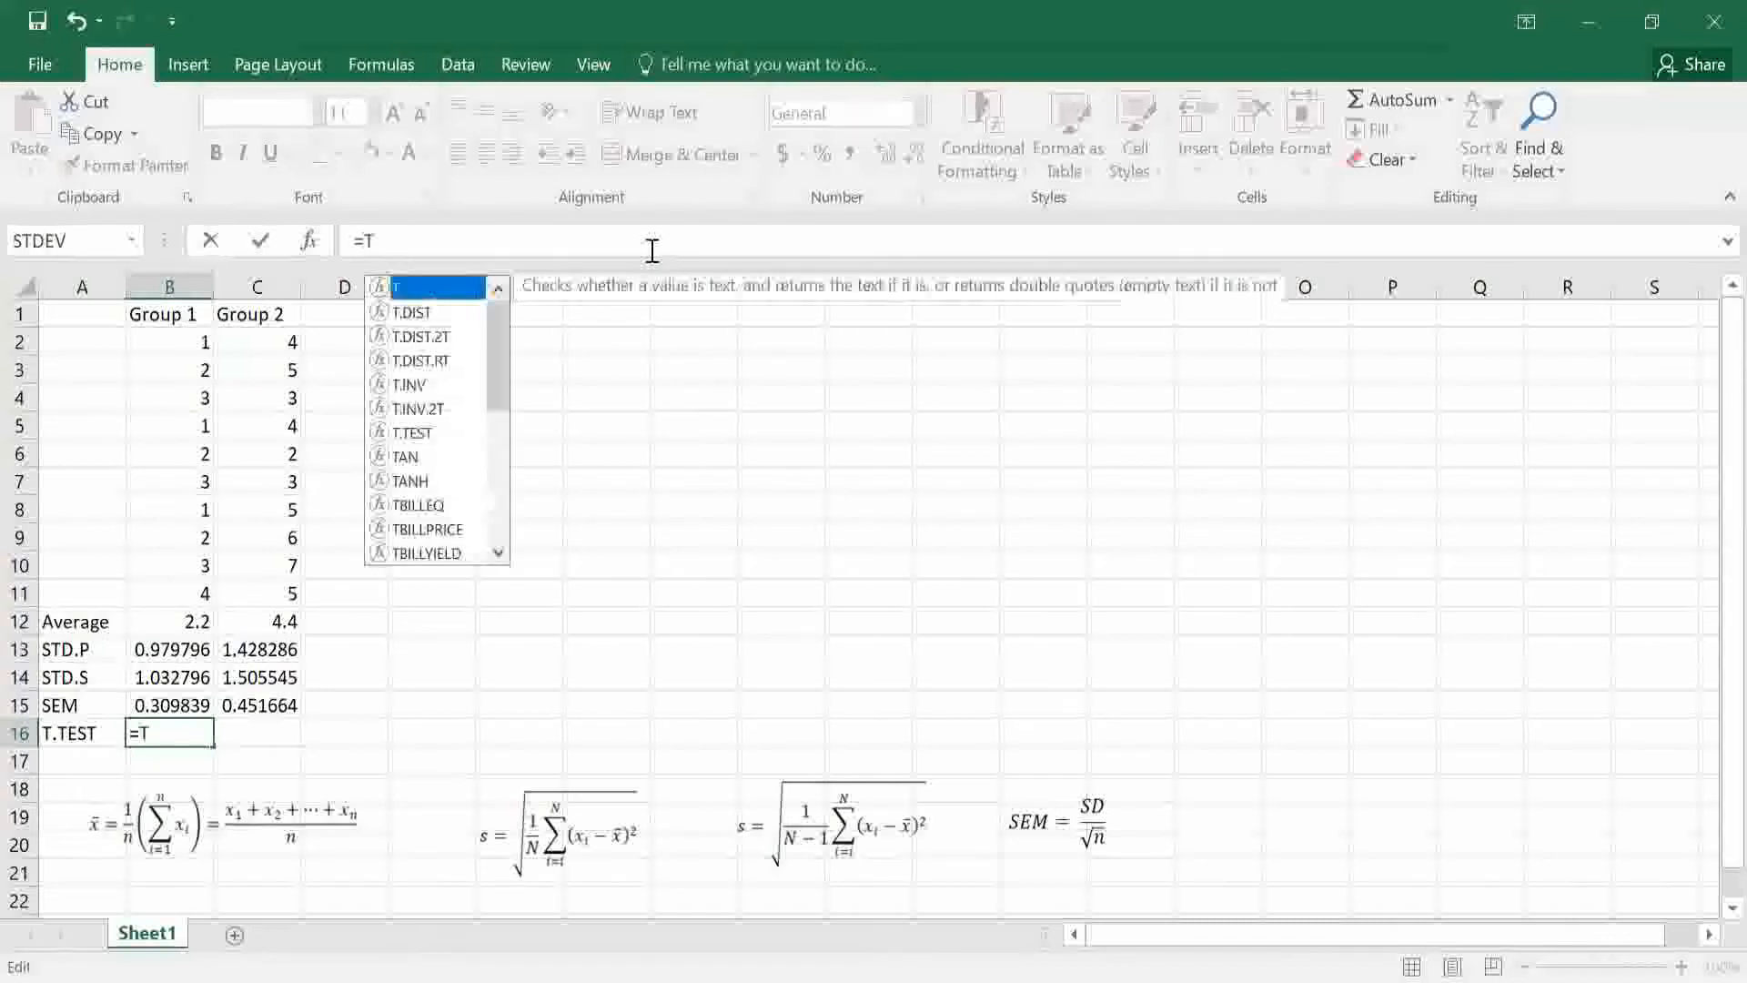
double_click(411, 432)
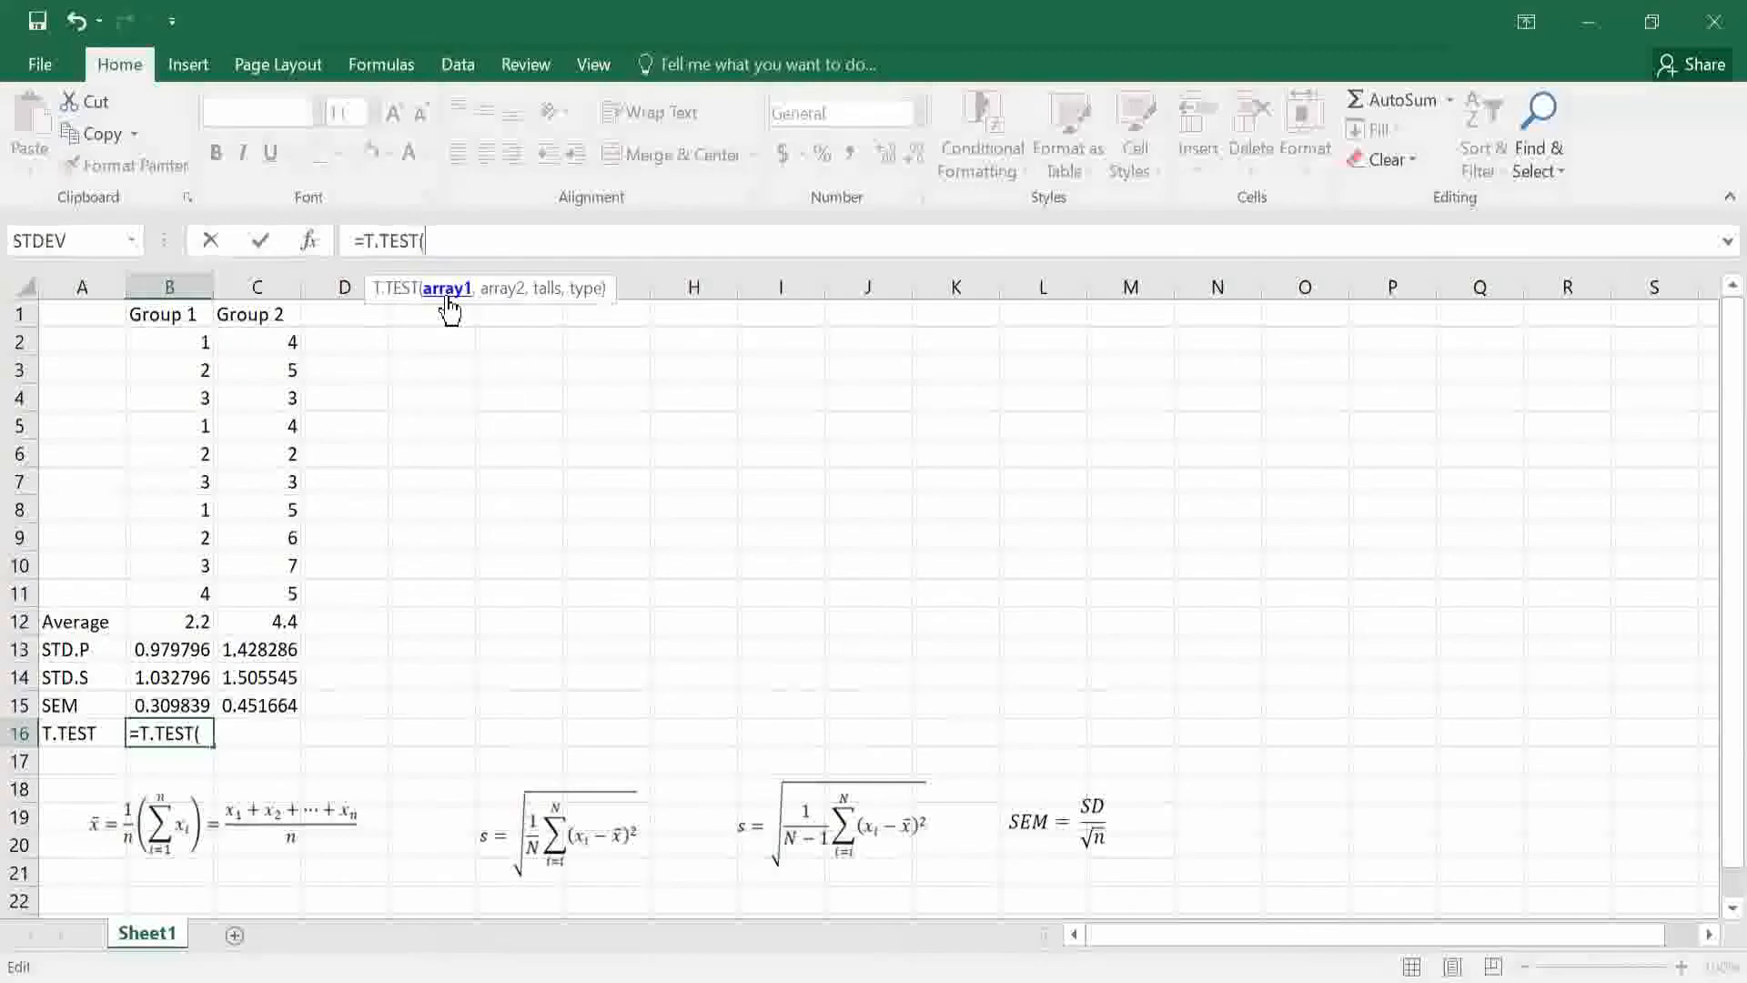
left_click(173, 342)
left_click_drag(179, 584, 181, 592)
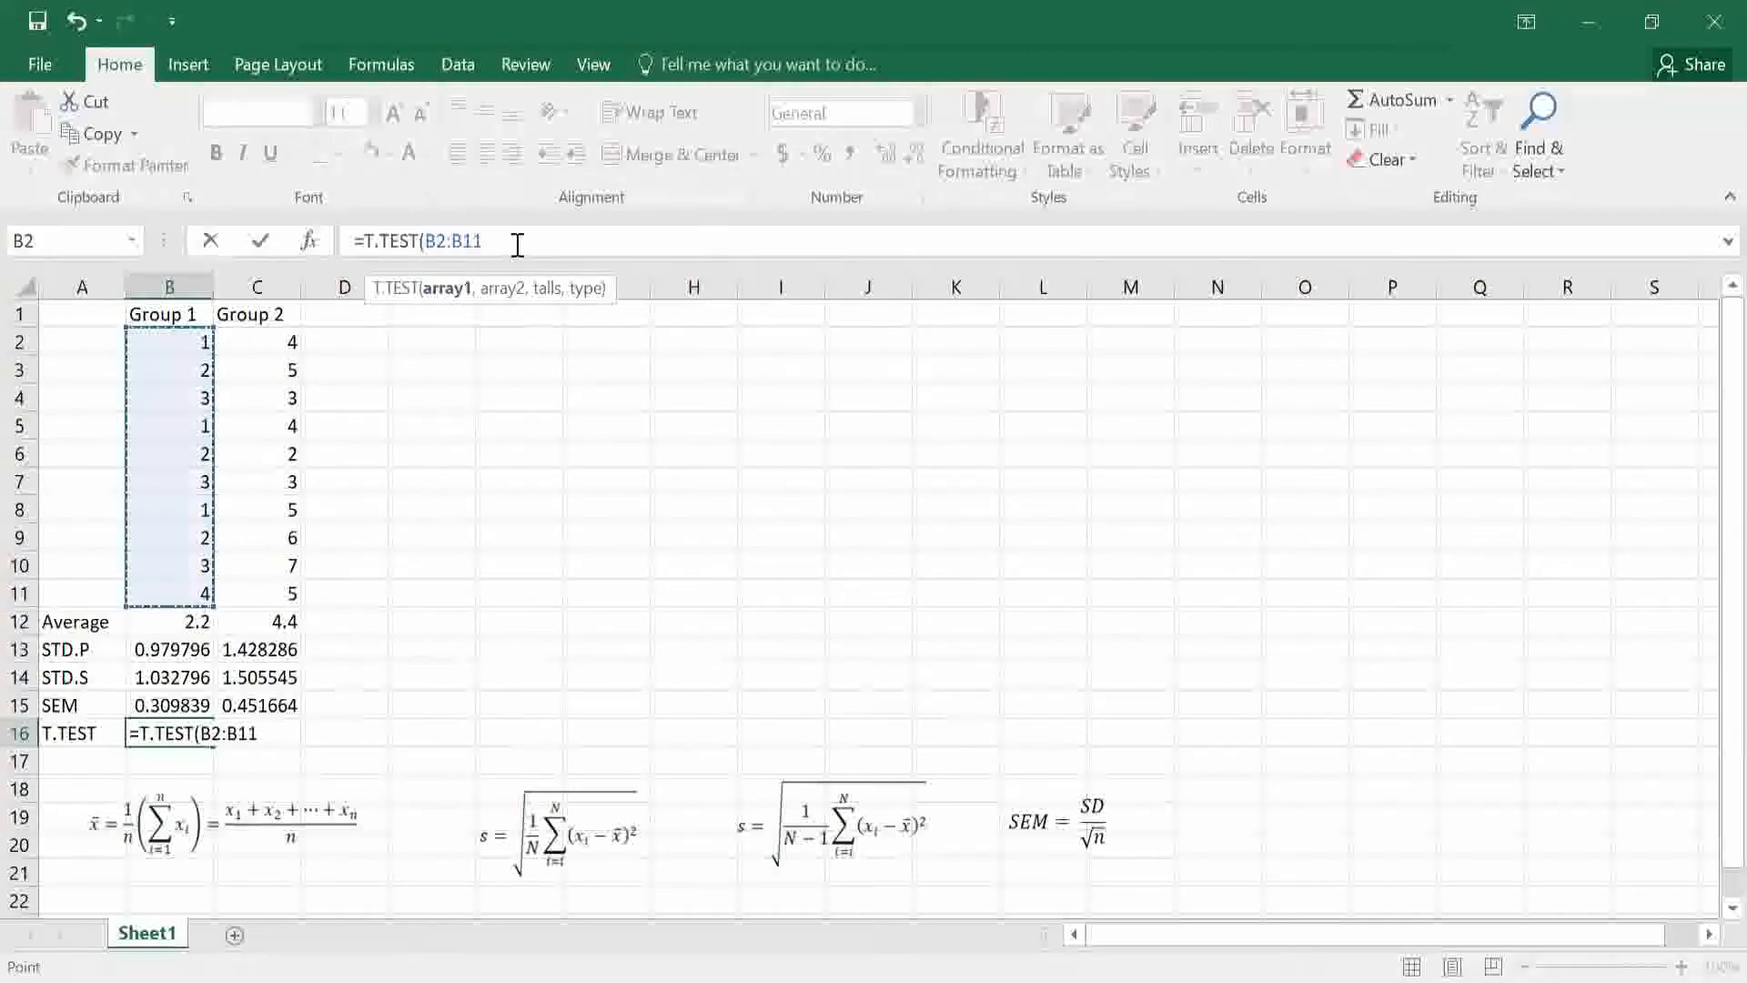
type(",")
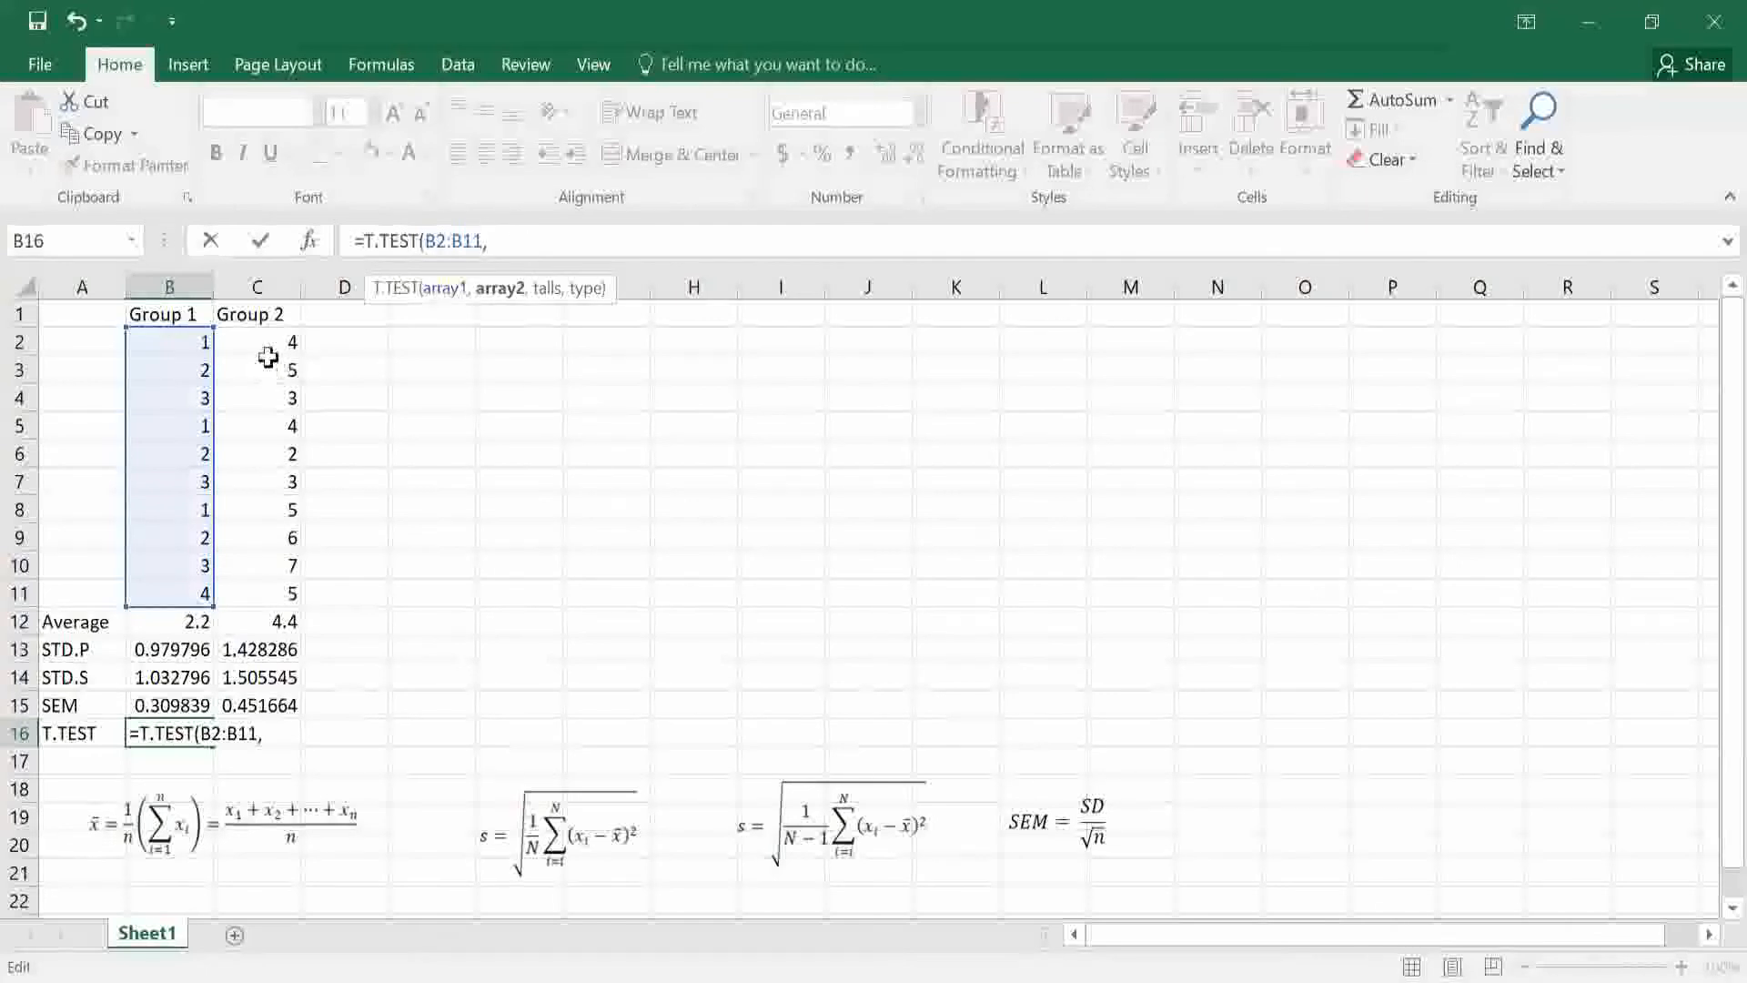
left_click_drag(258, 343, 269, 593)
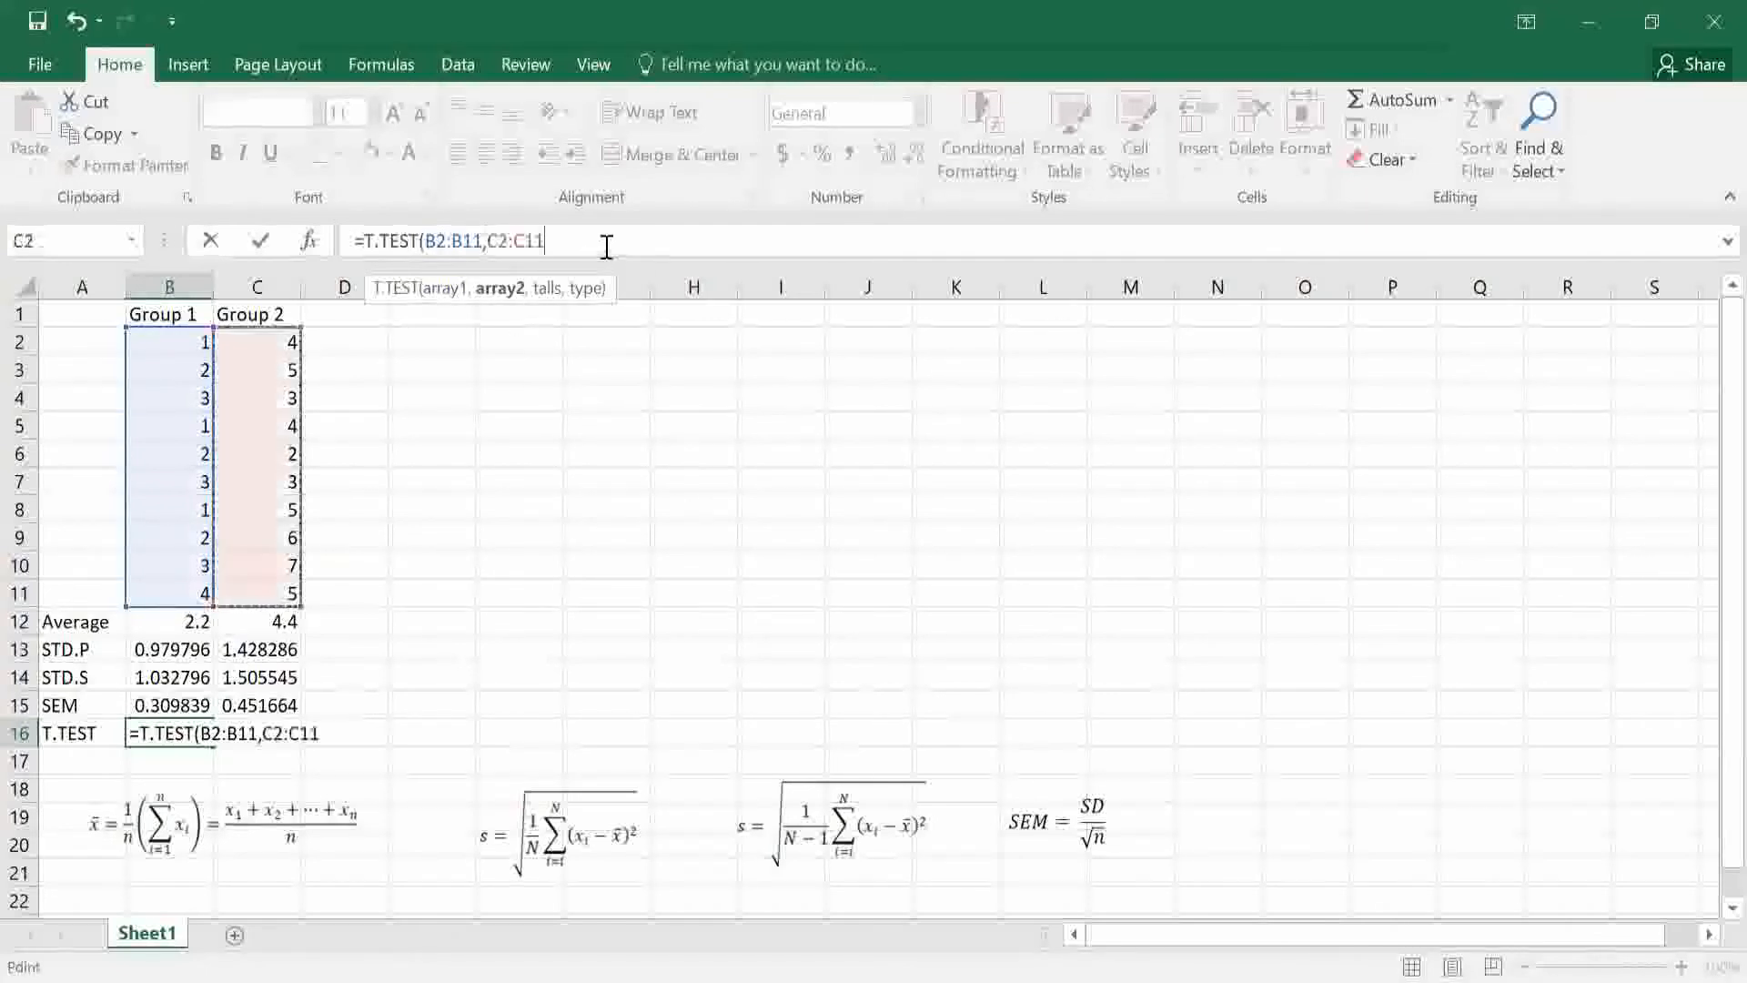
Complete the B16 formula with two-tailed distribution (2) and two-sample unequal variance (3): =T.TEST(B2:B11,C2:C11,2,3).
left_click(607, 248)
type(",")
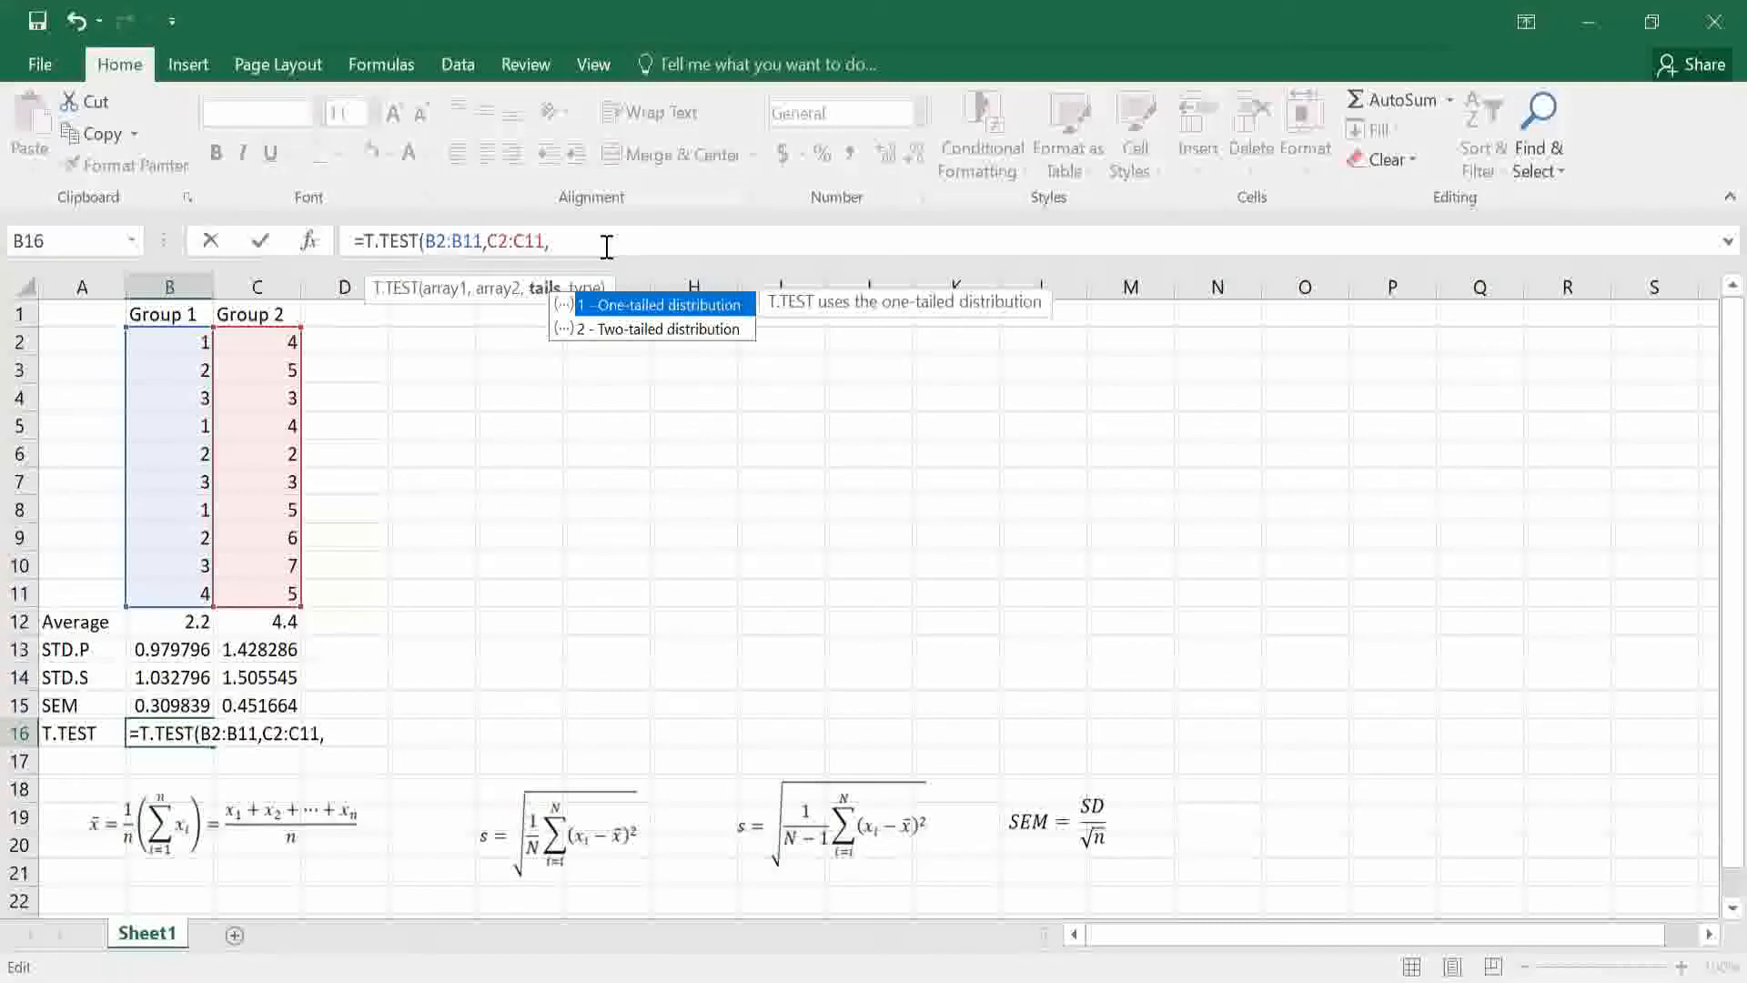
left_click(631, 333)
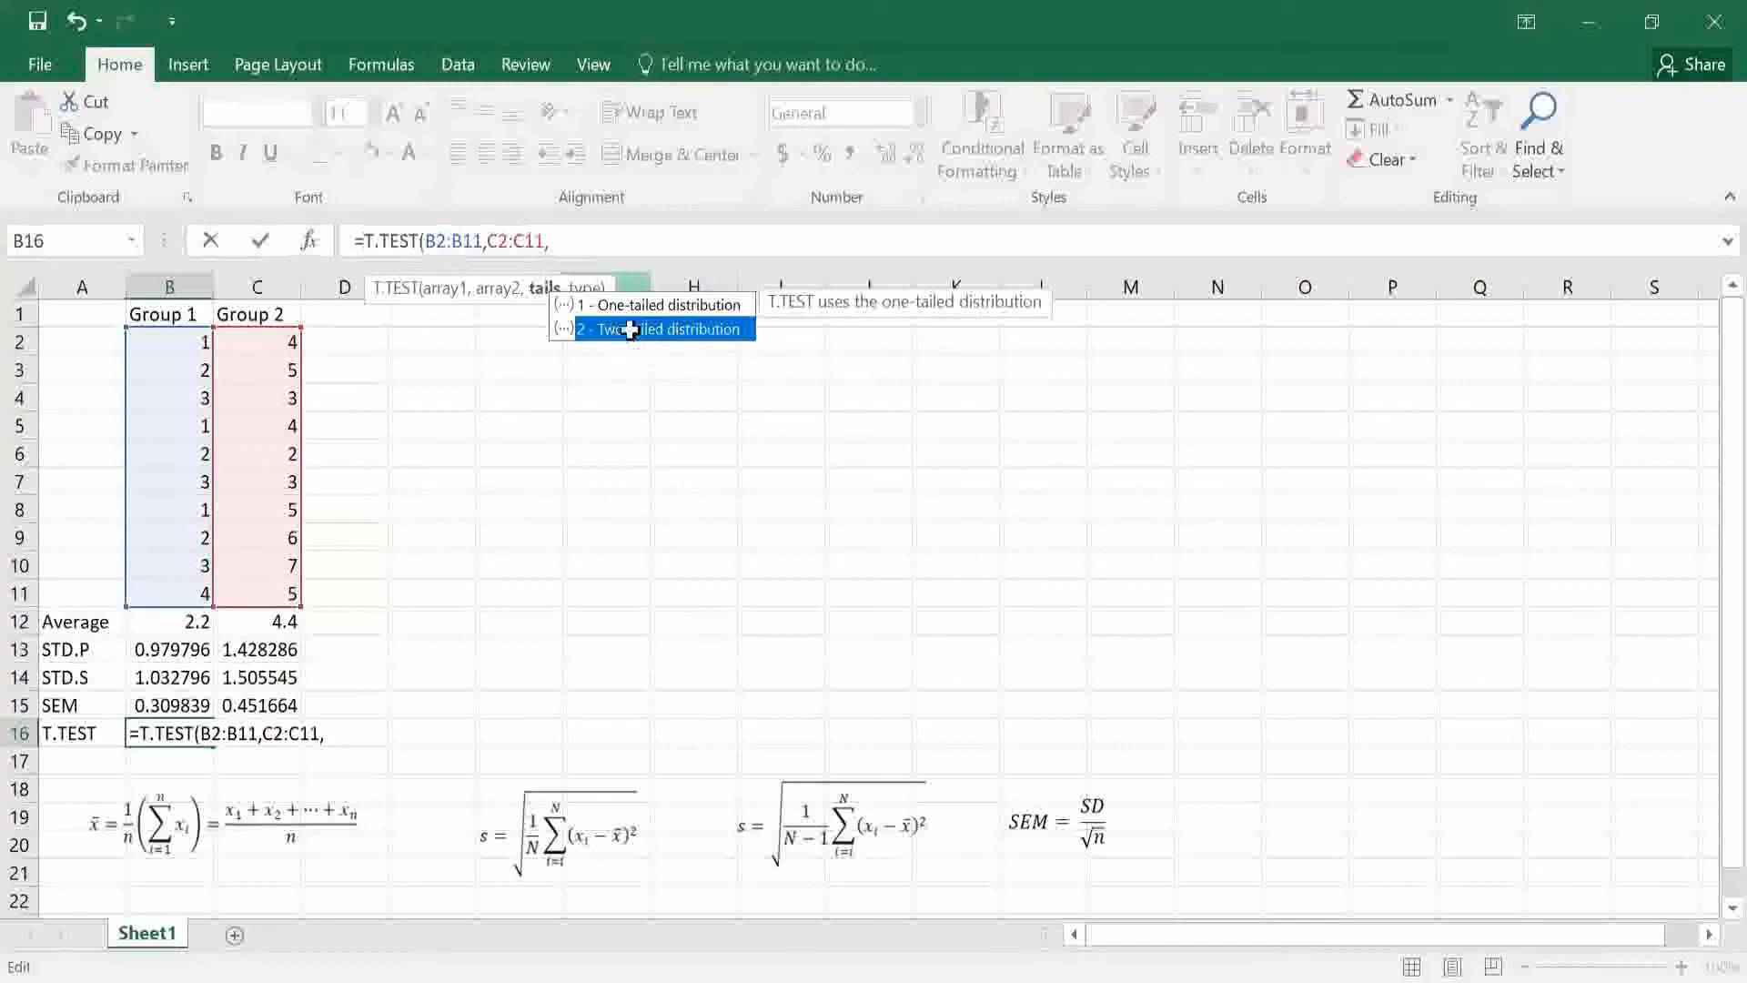
double_click(634, 333)
type(",")
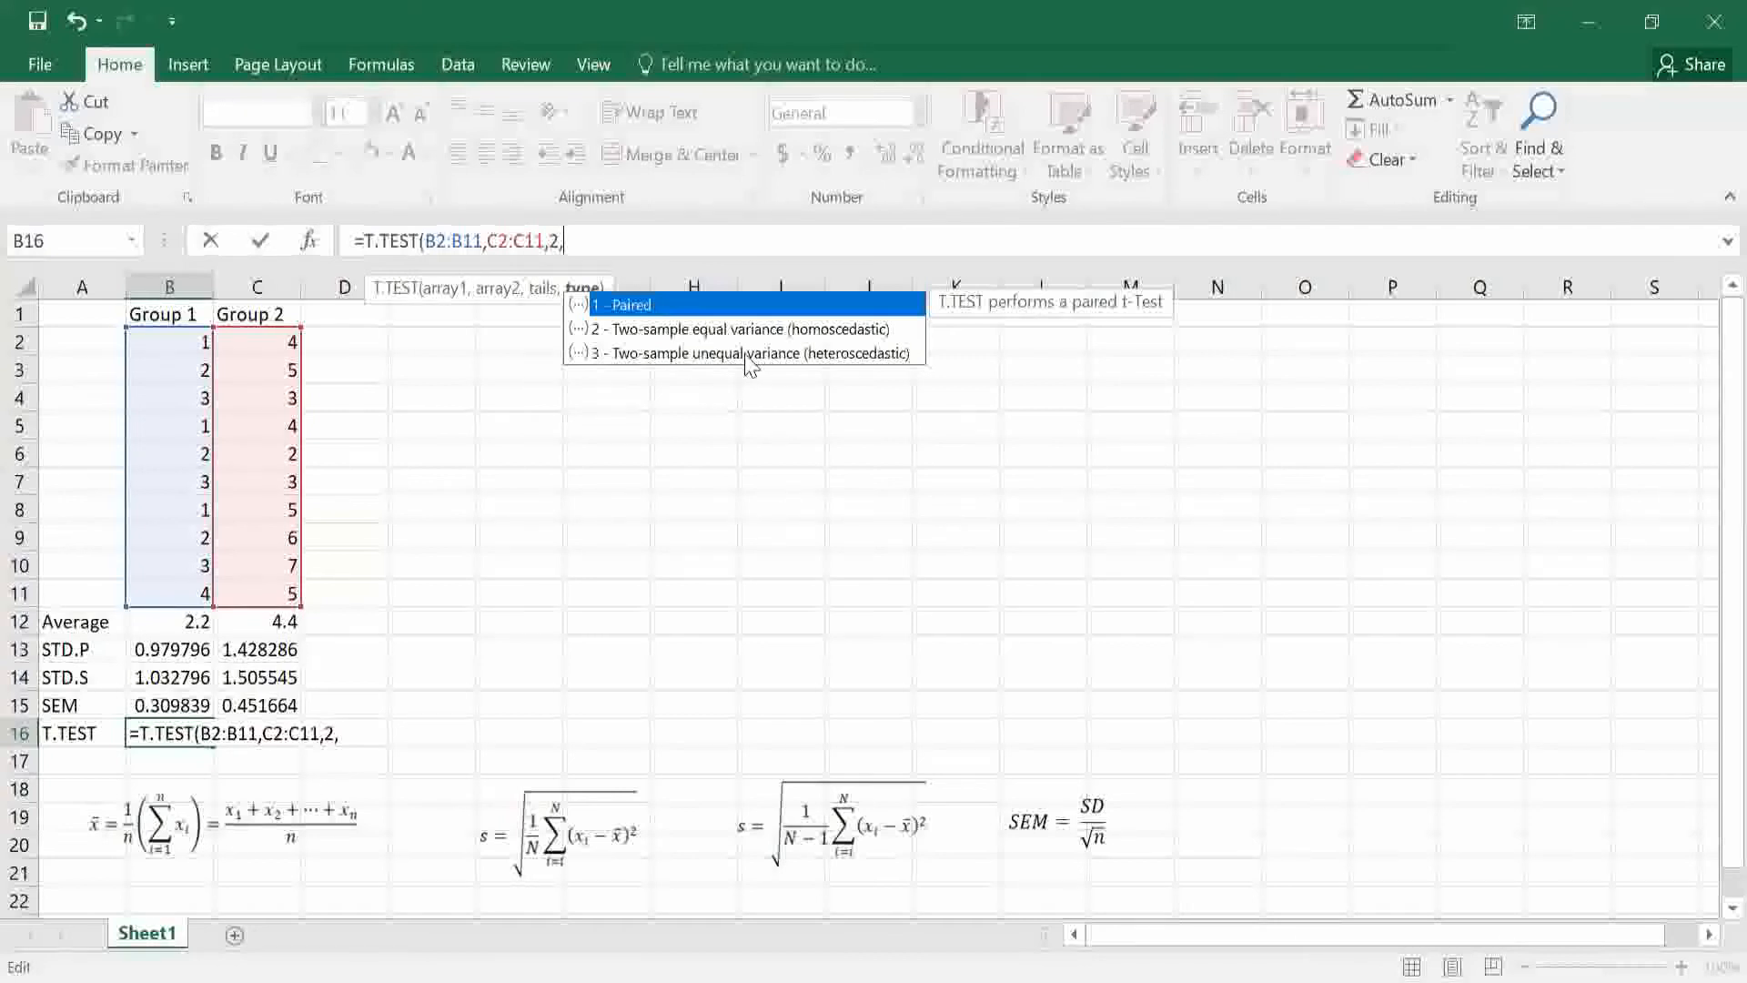
type("3)")
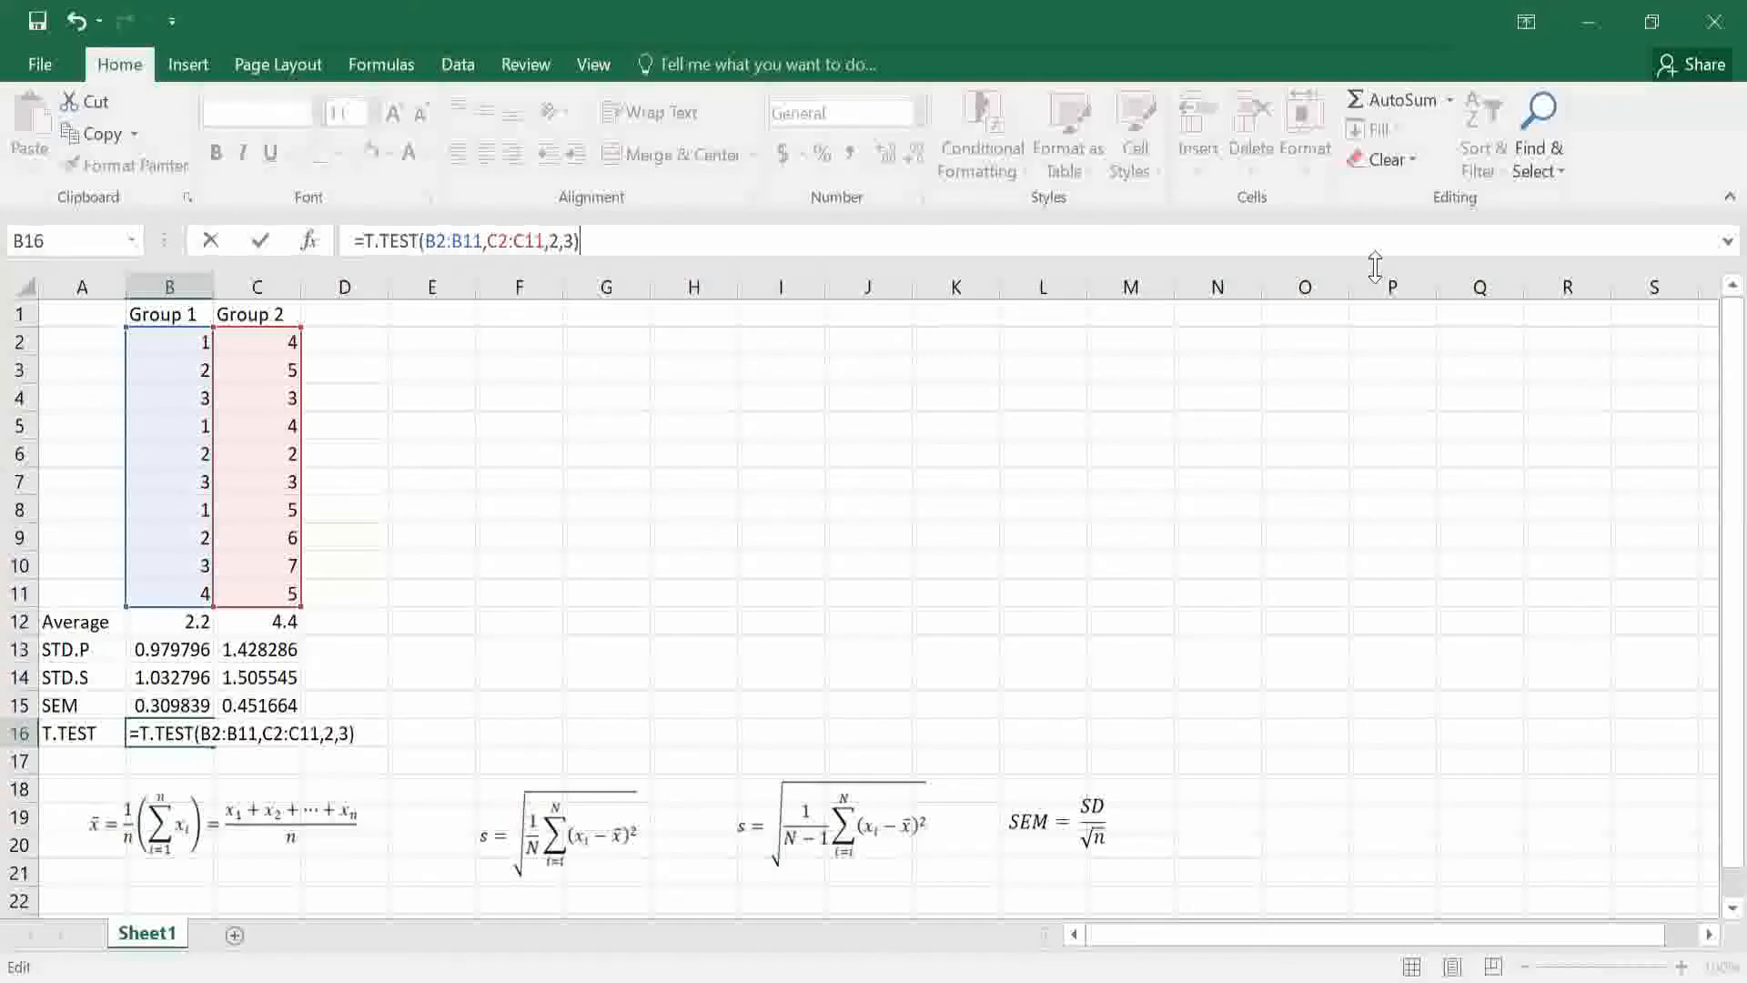
key("Return")
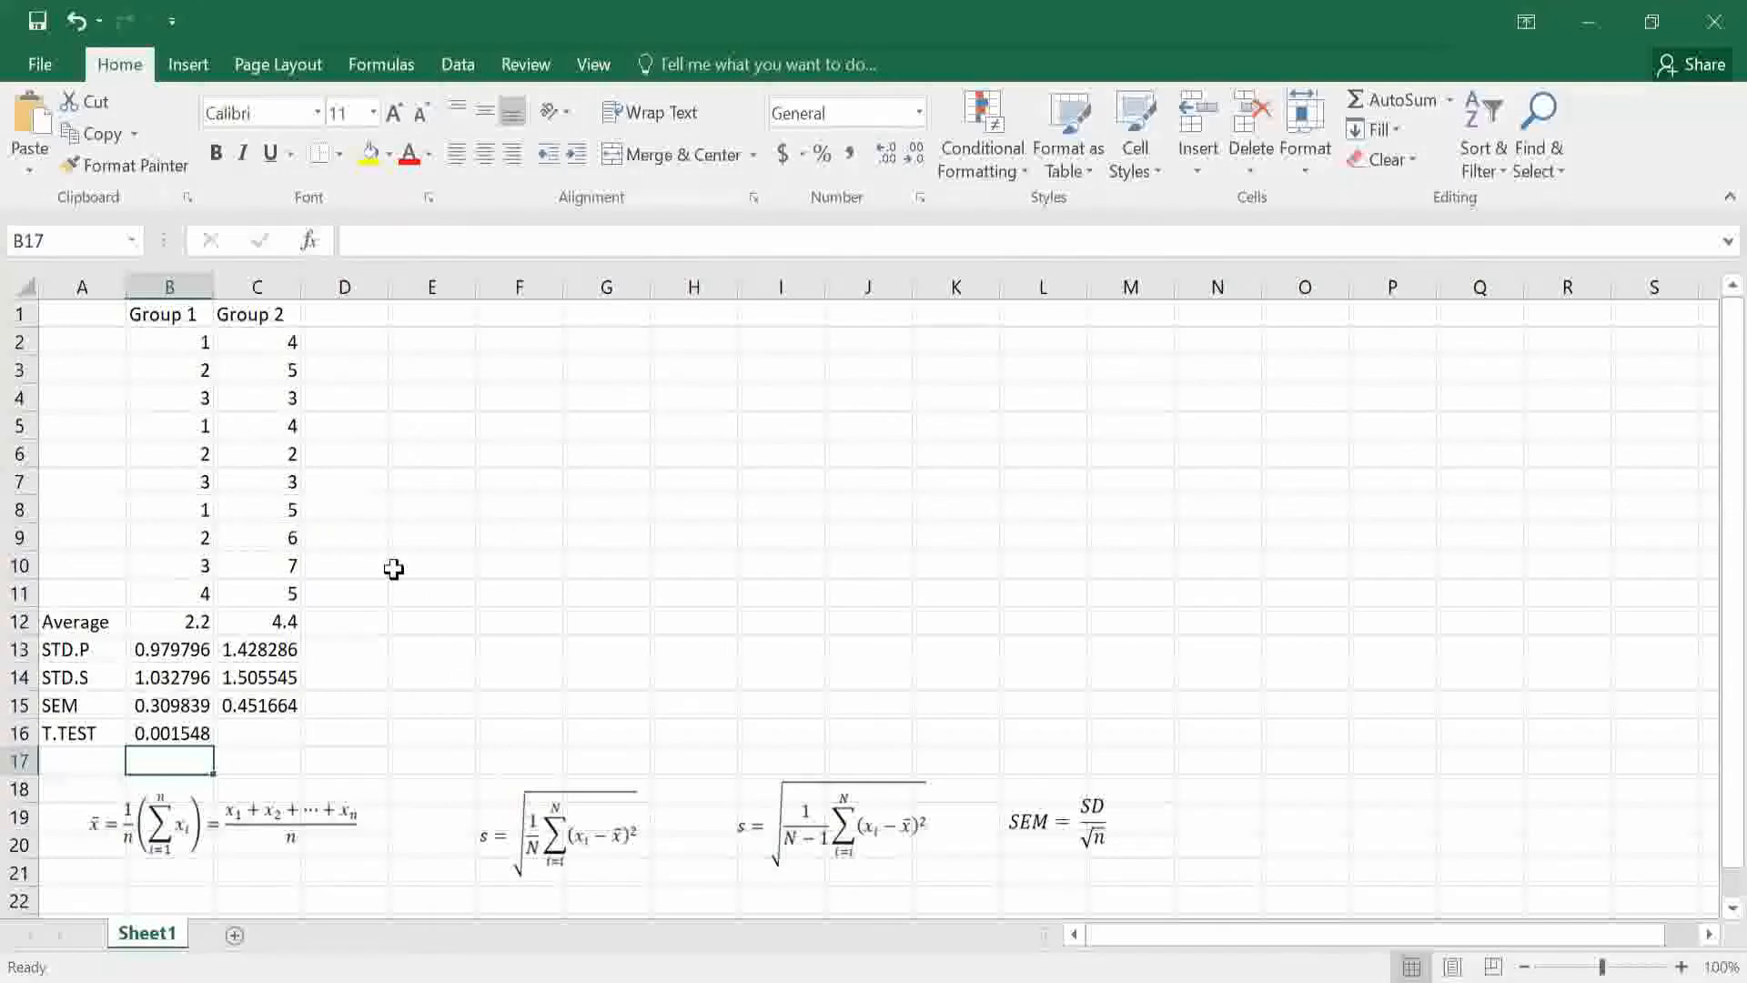
Insert a 2-D clustered column chart of the two group averages in B12:C12.
left_click(209, 79)
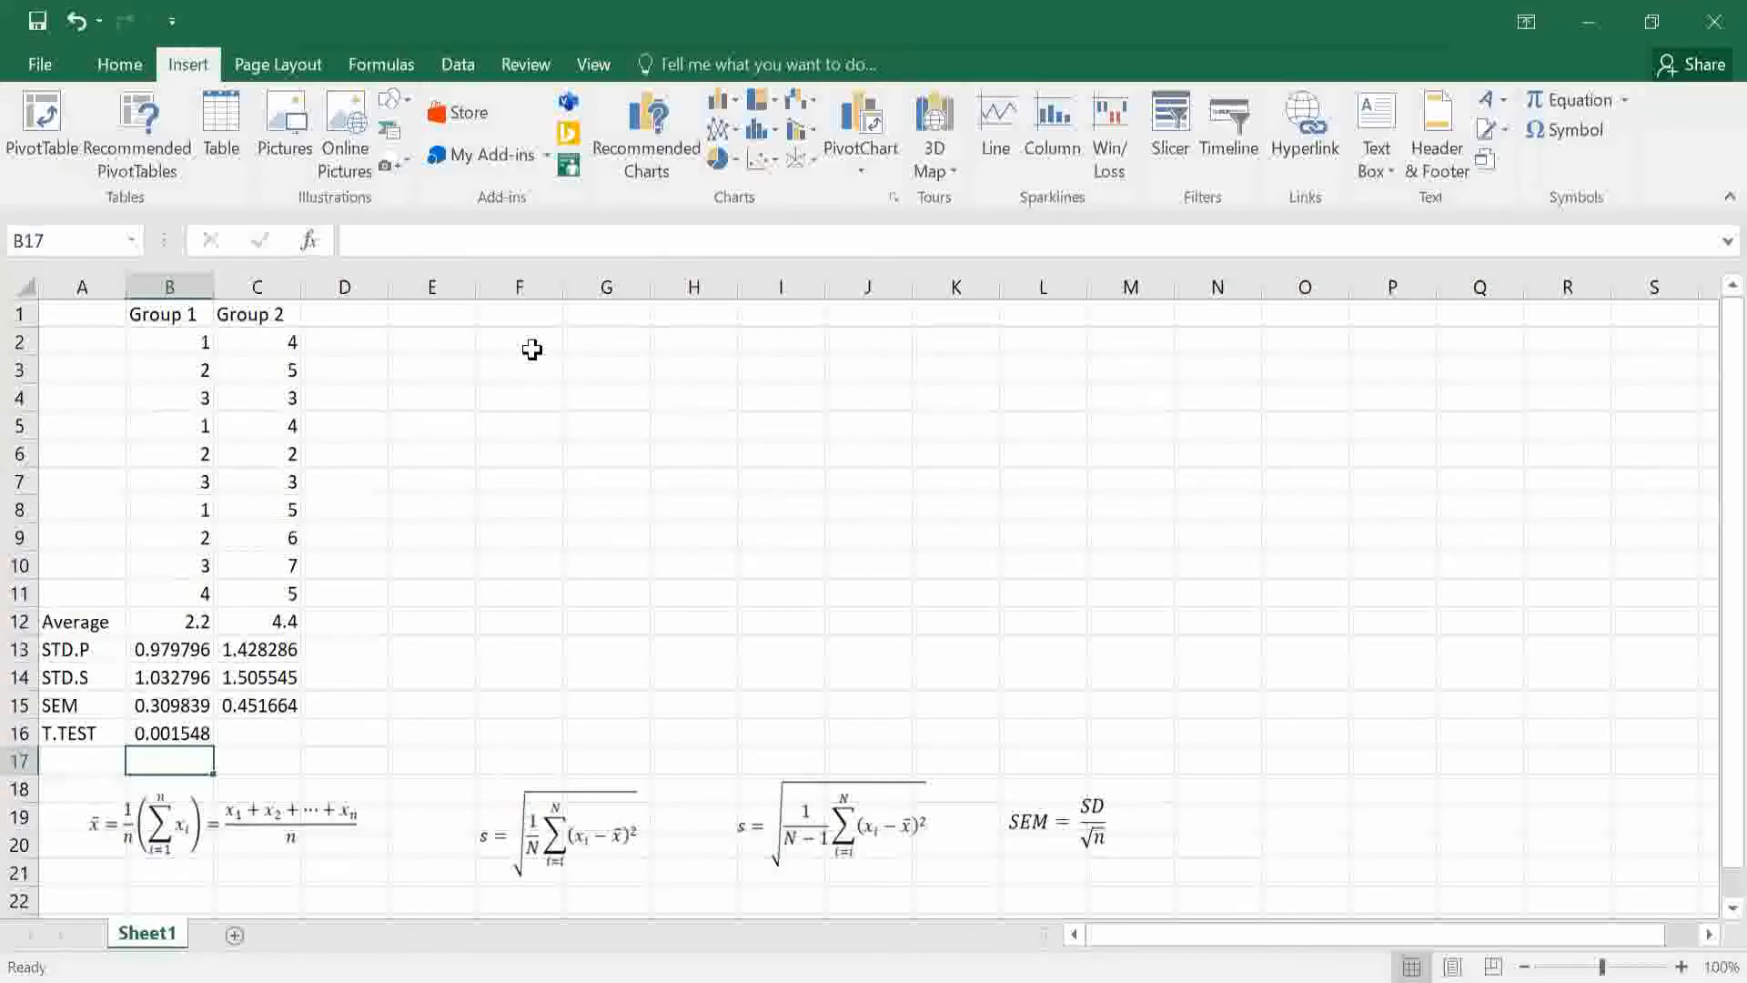
left_click_drag(200, 620, 229, 622)
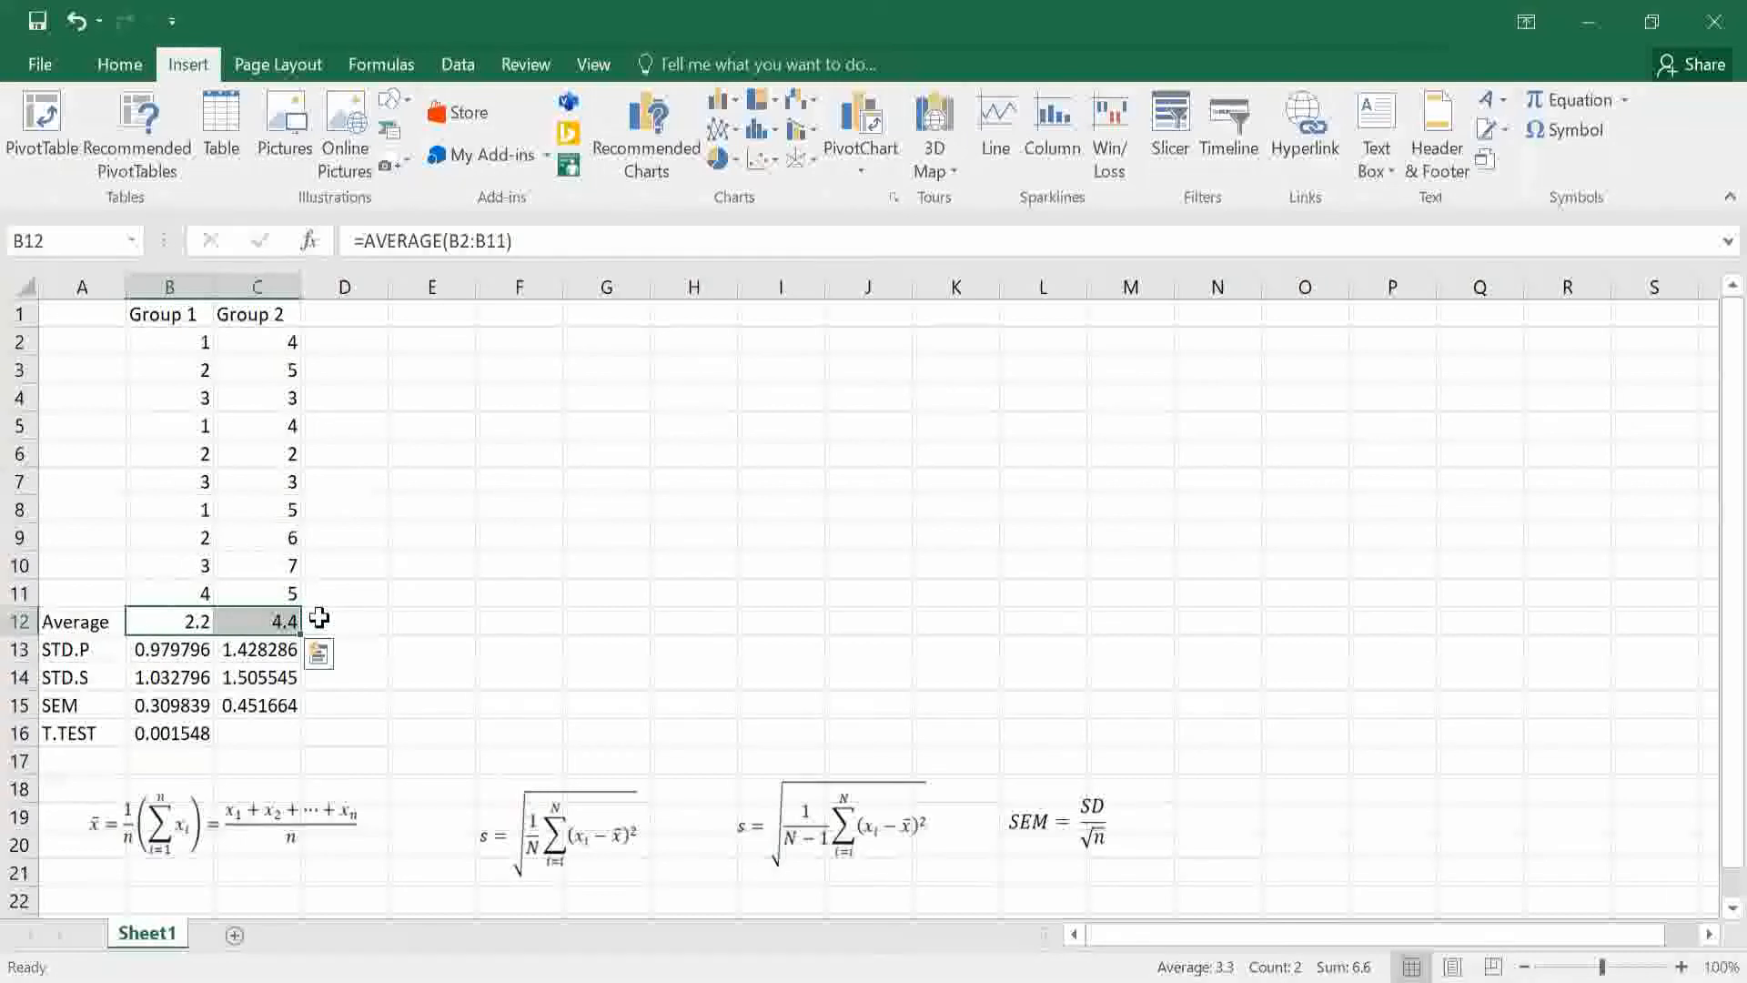
left_click(735, 105)
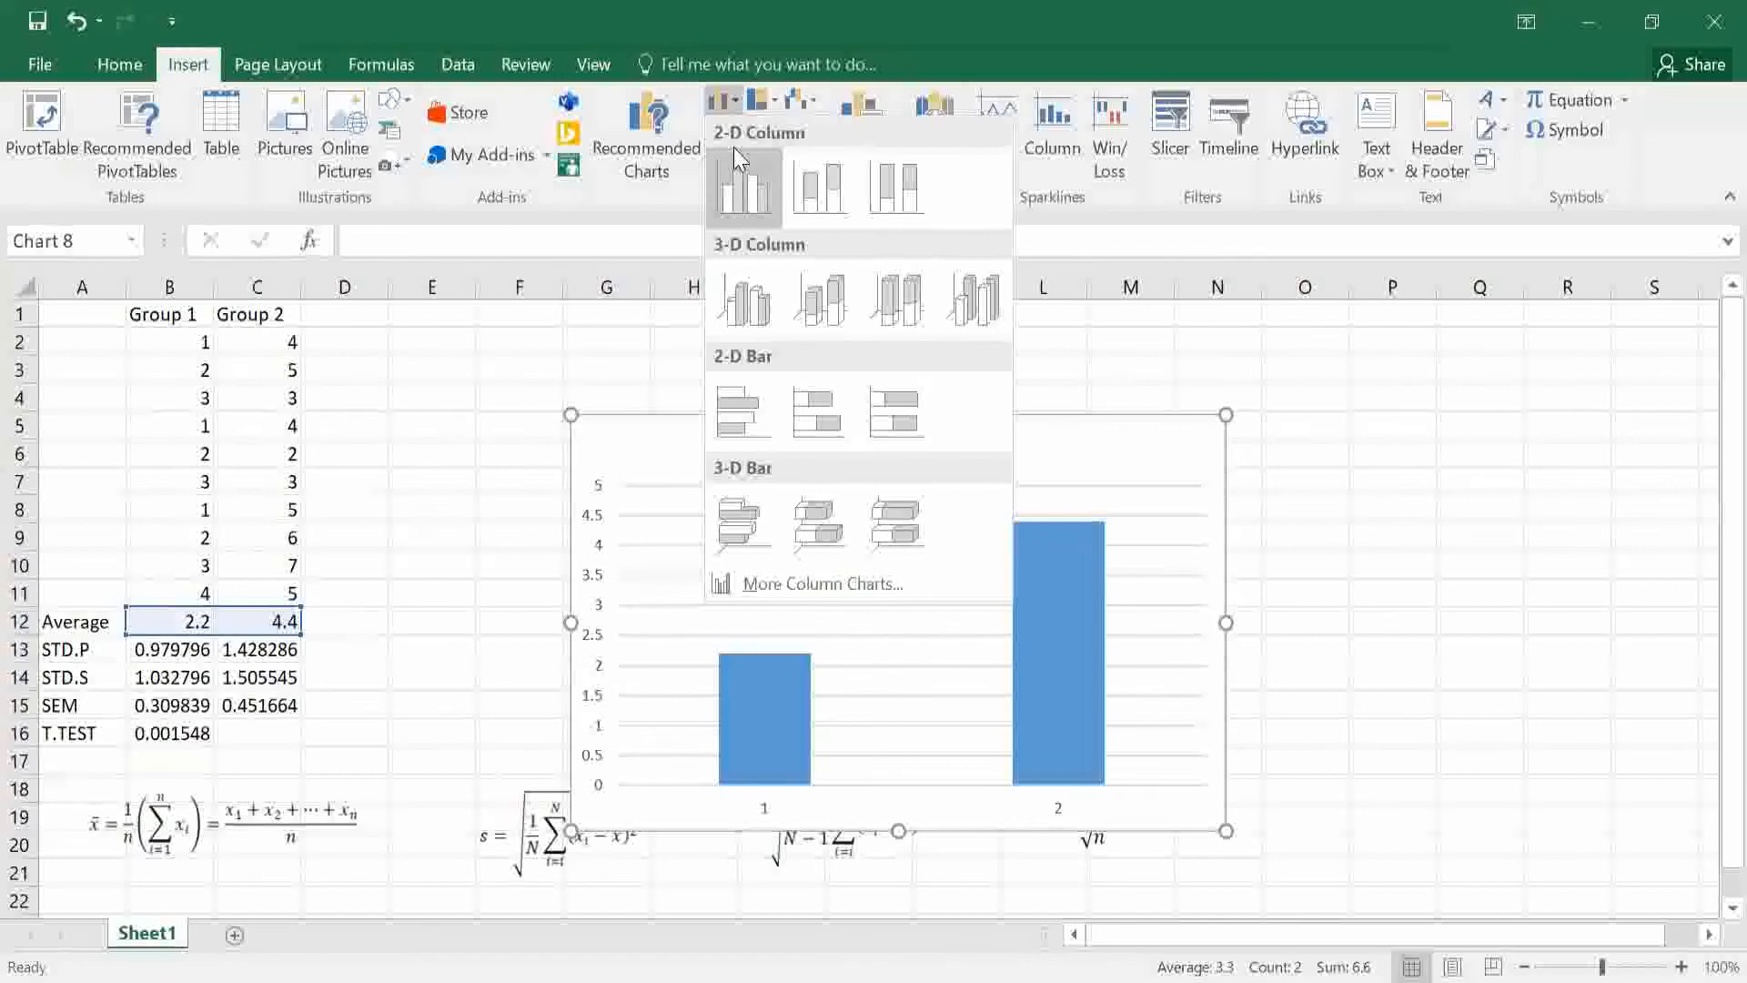
left_click(744, 194)
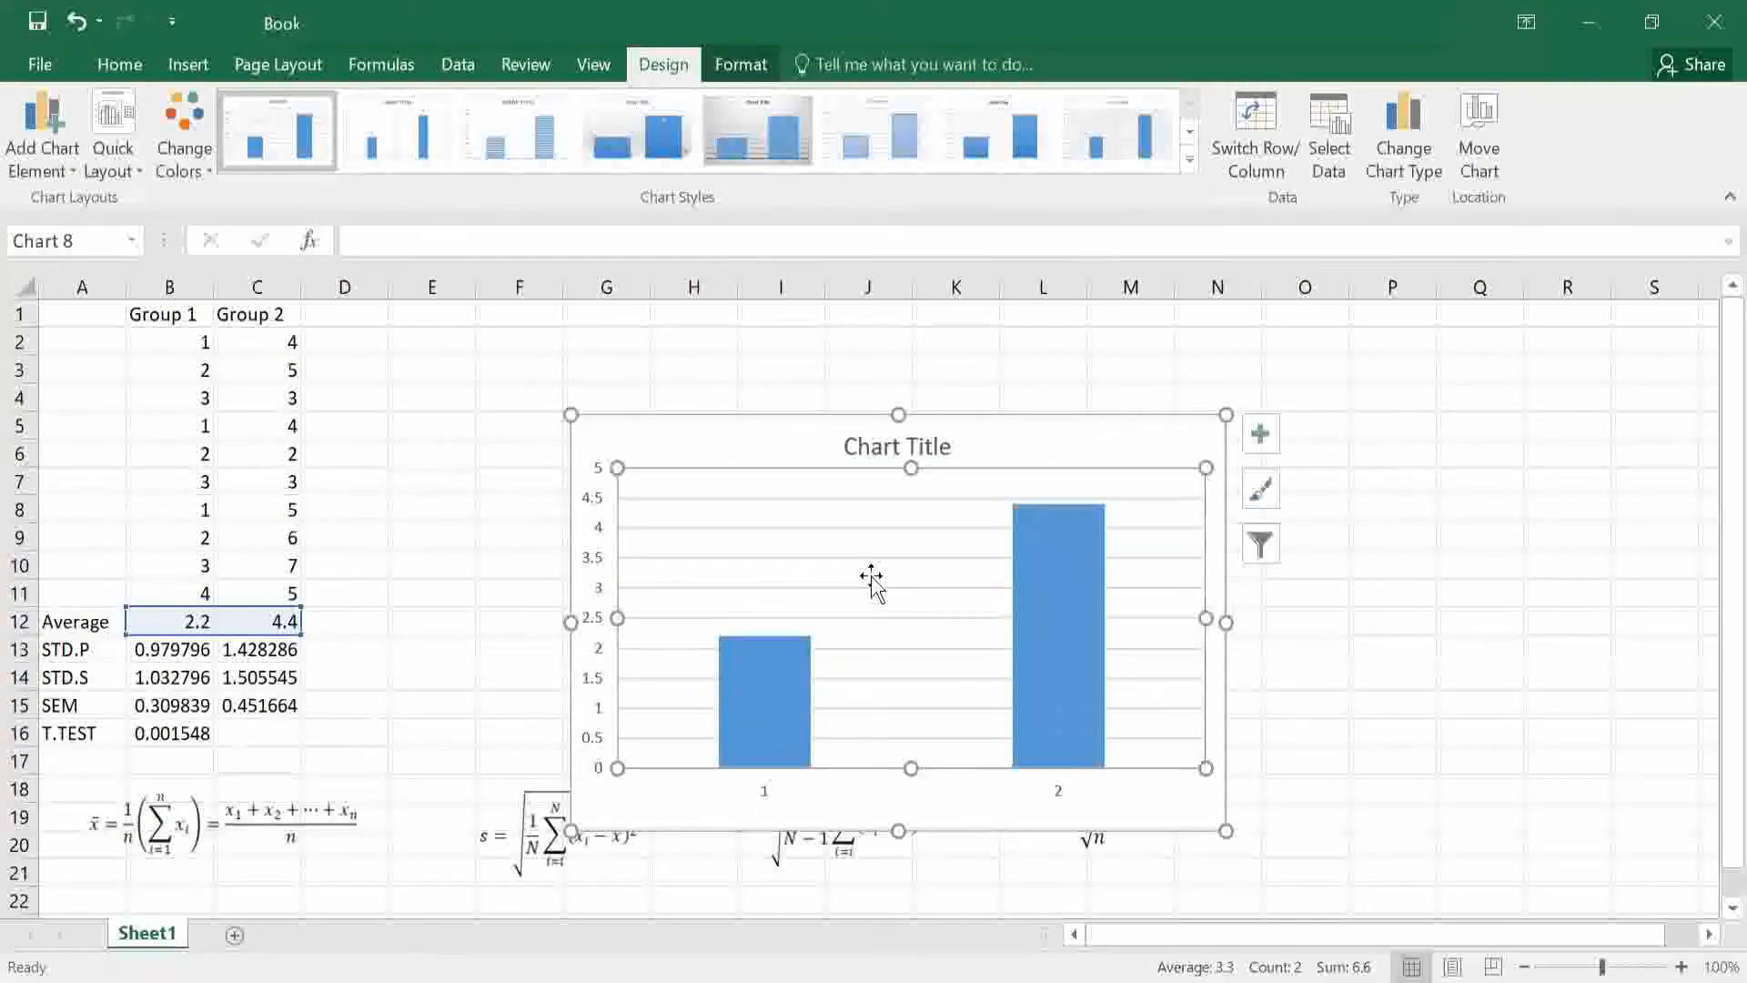
Move and narrow the chart so it sits above the equation pictures in columns F to L, and delete its title.
left_click_drag(804, 440, 765, 343)
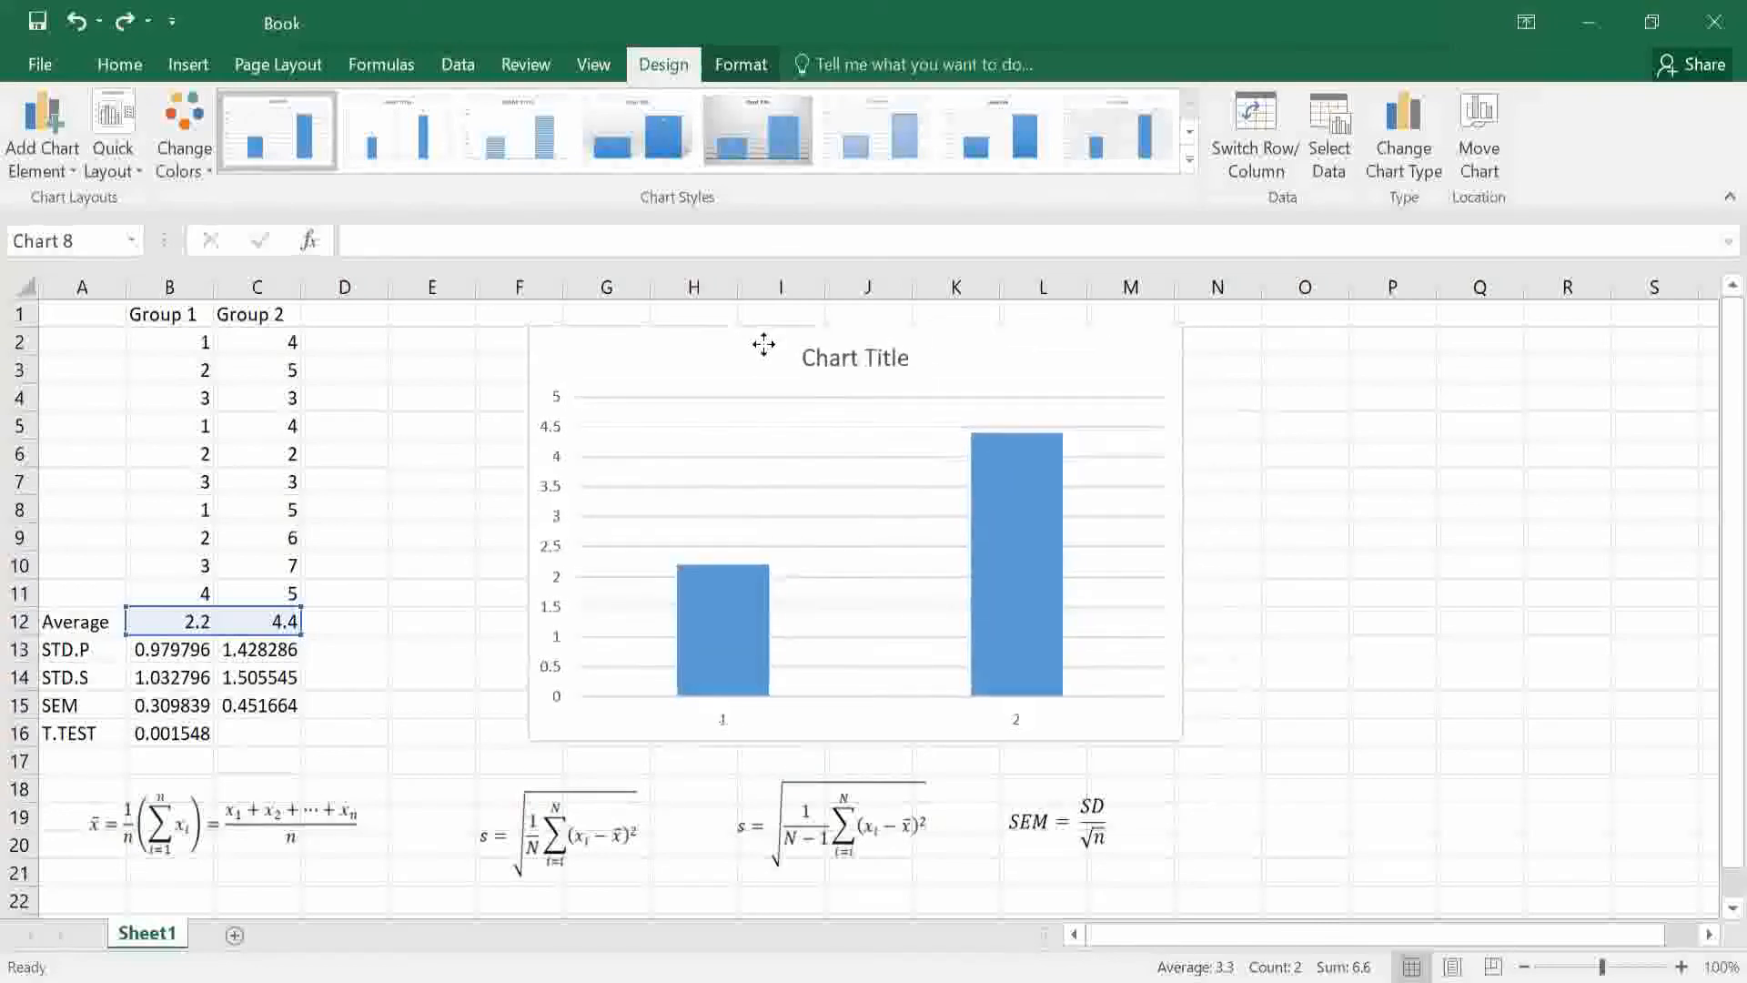
left_click_drag(1186, 537, 1066, 537)
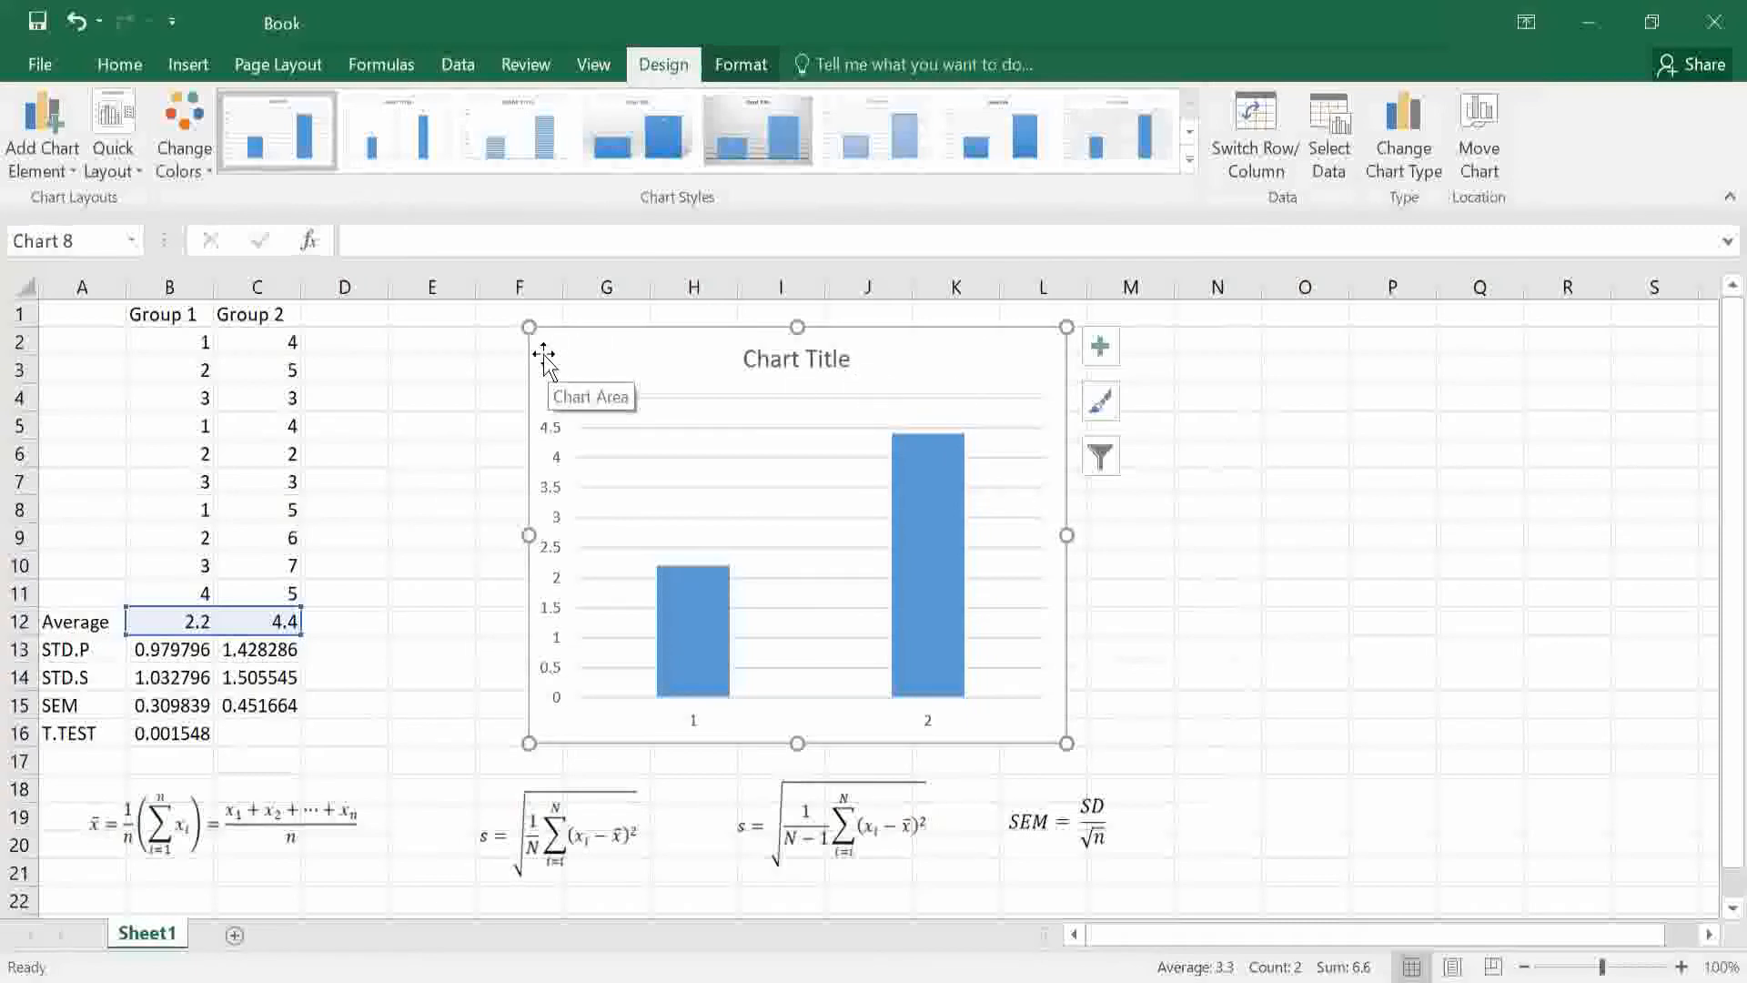
left_click(827, 358)
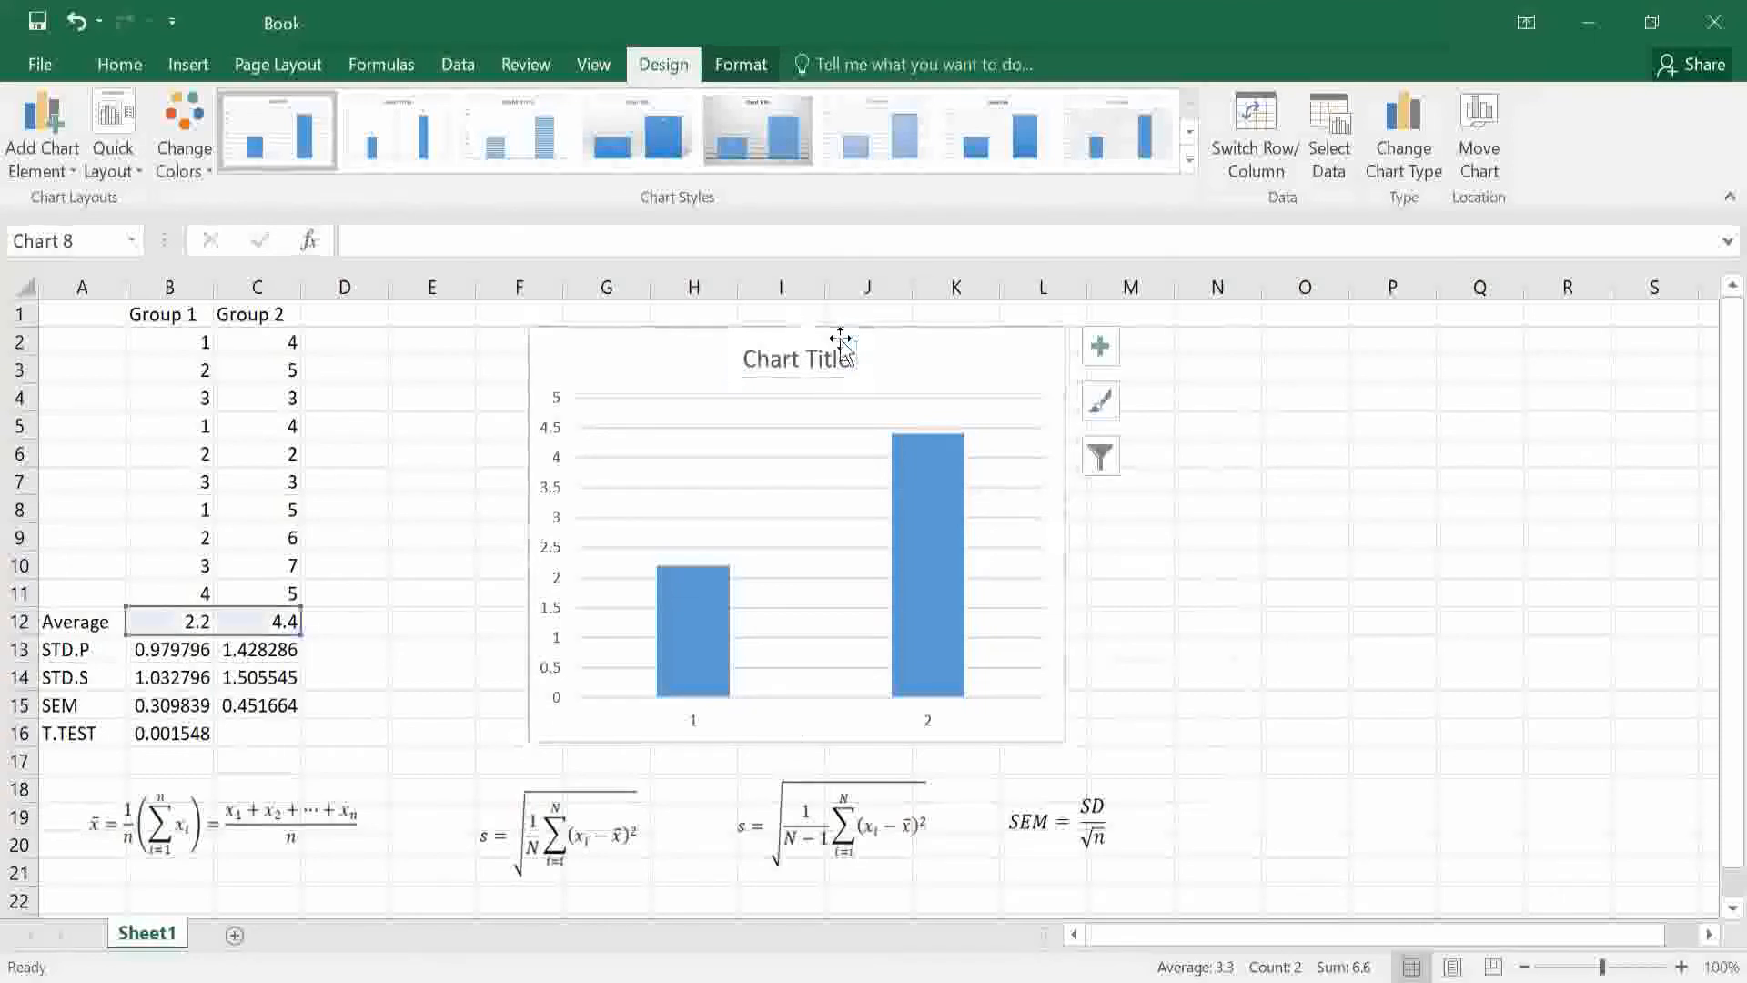
key("Delete")
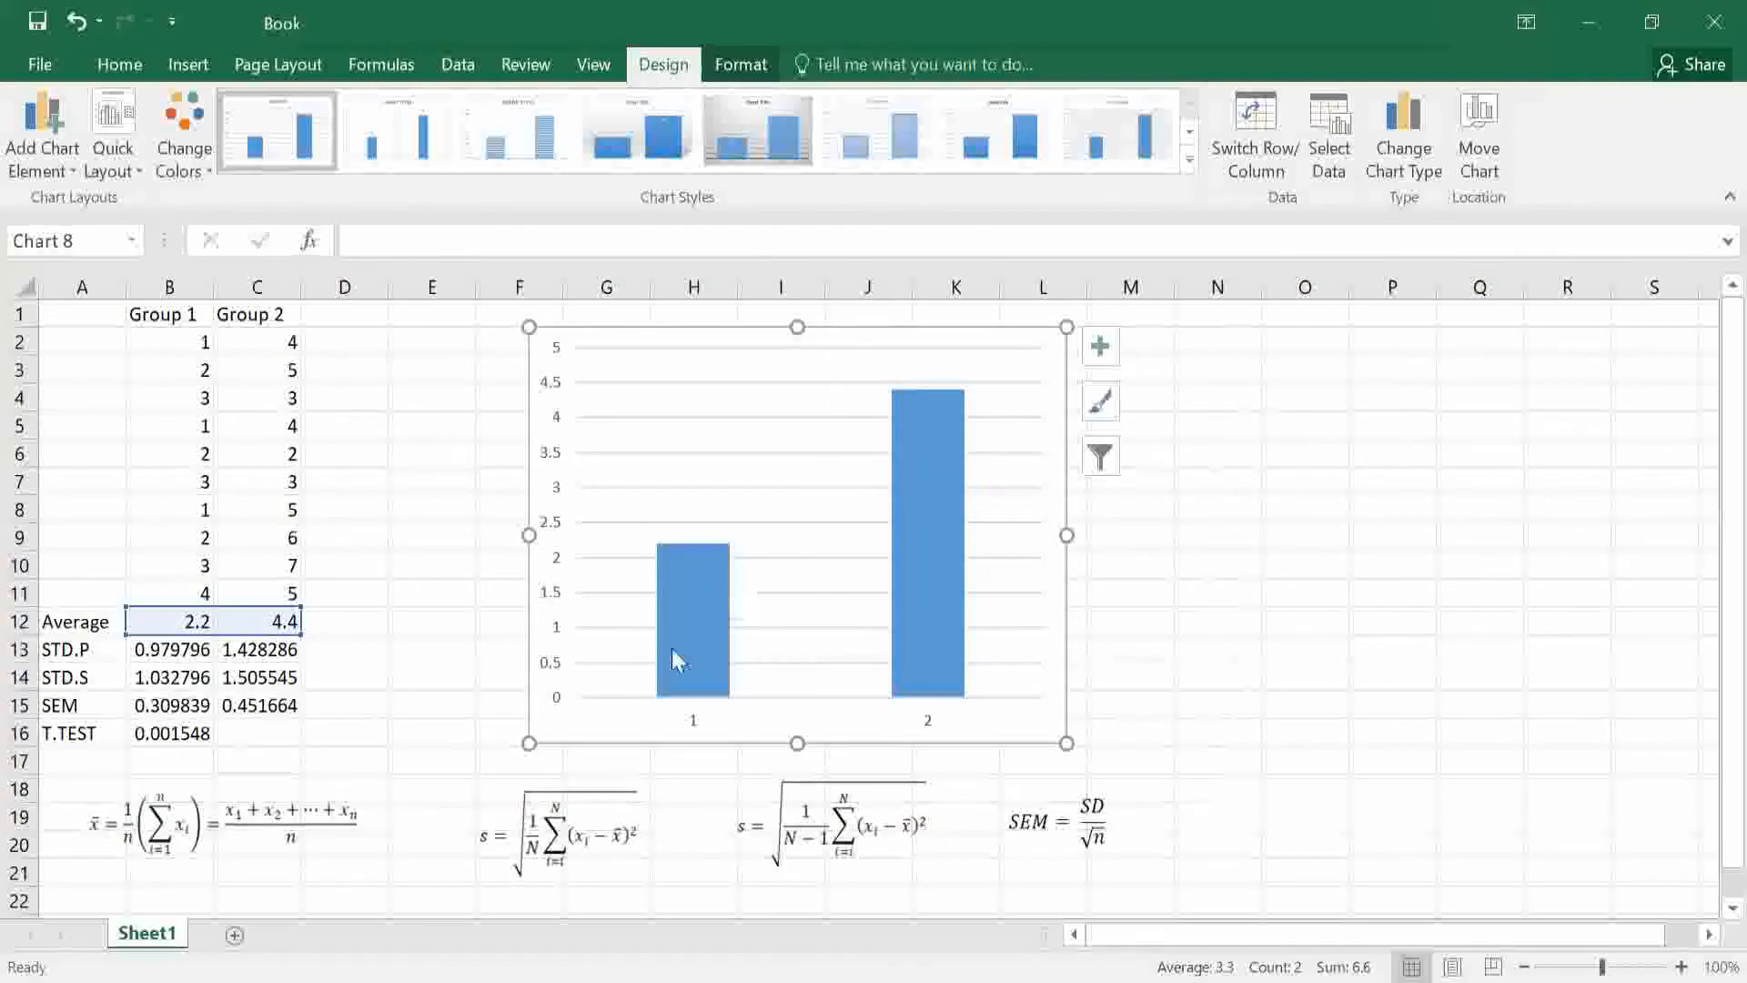
Format only the Group 1 average column with a solid light gray fill and no border line.
left_click(928, 569)
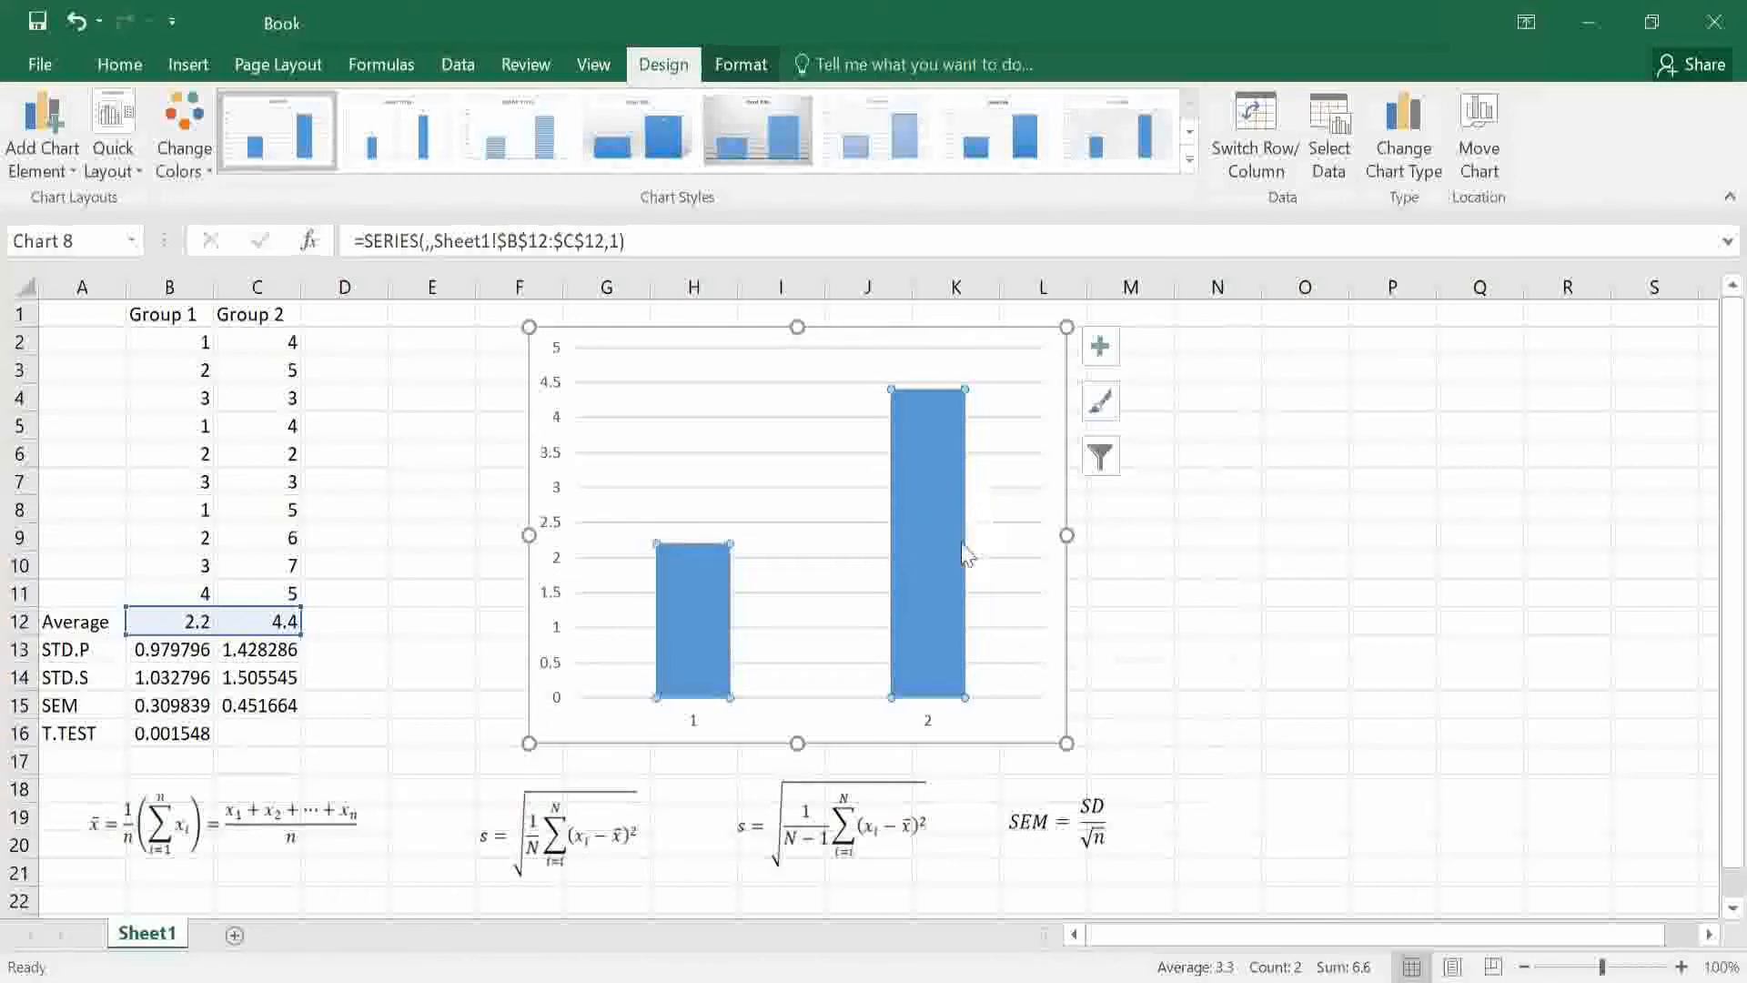
mouse_move(944, 541)
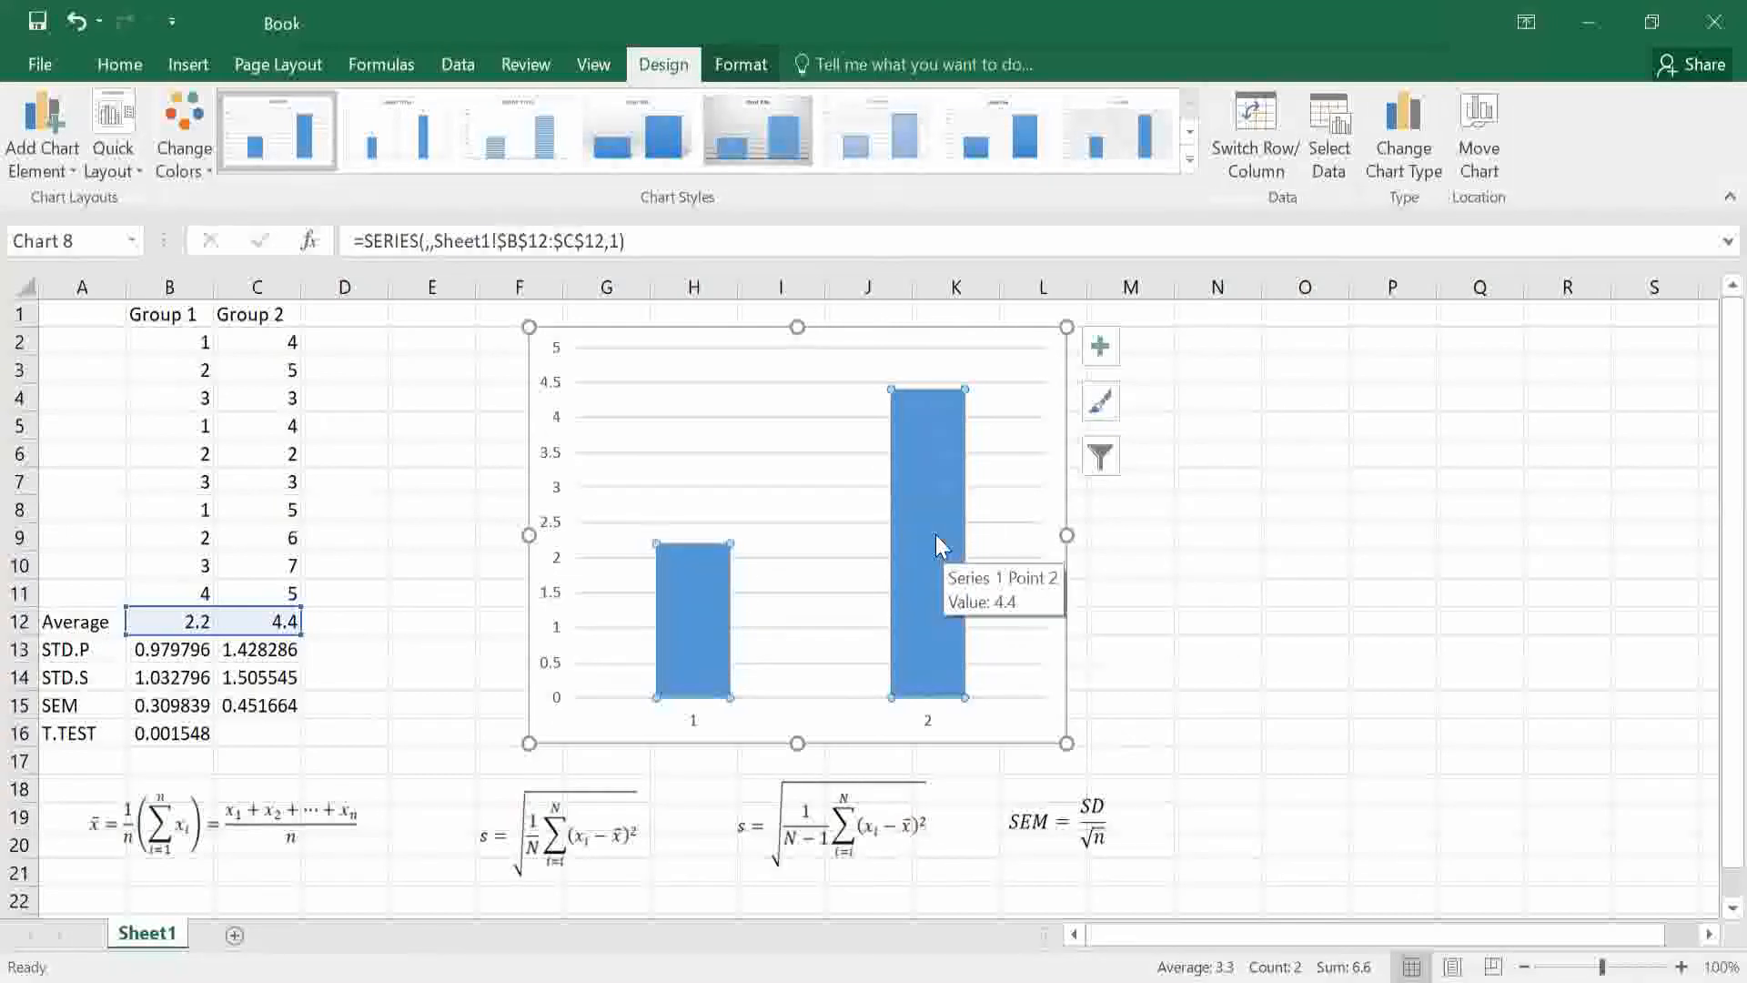
double_click(687, 601)
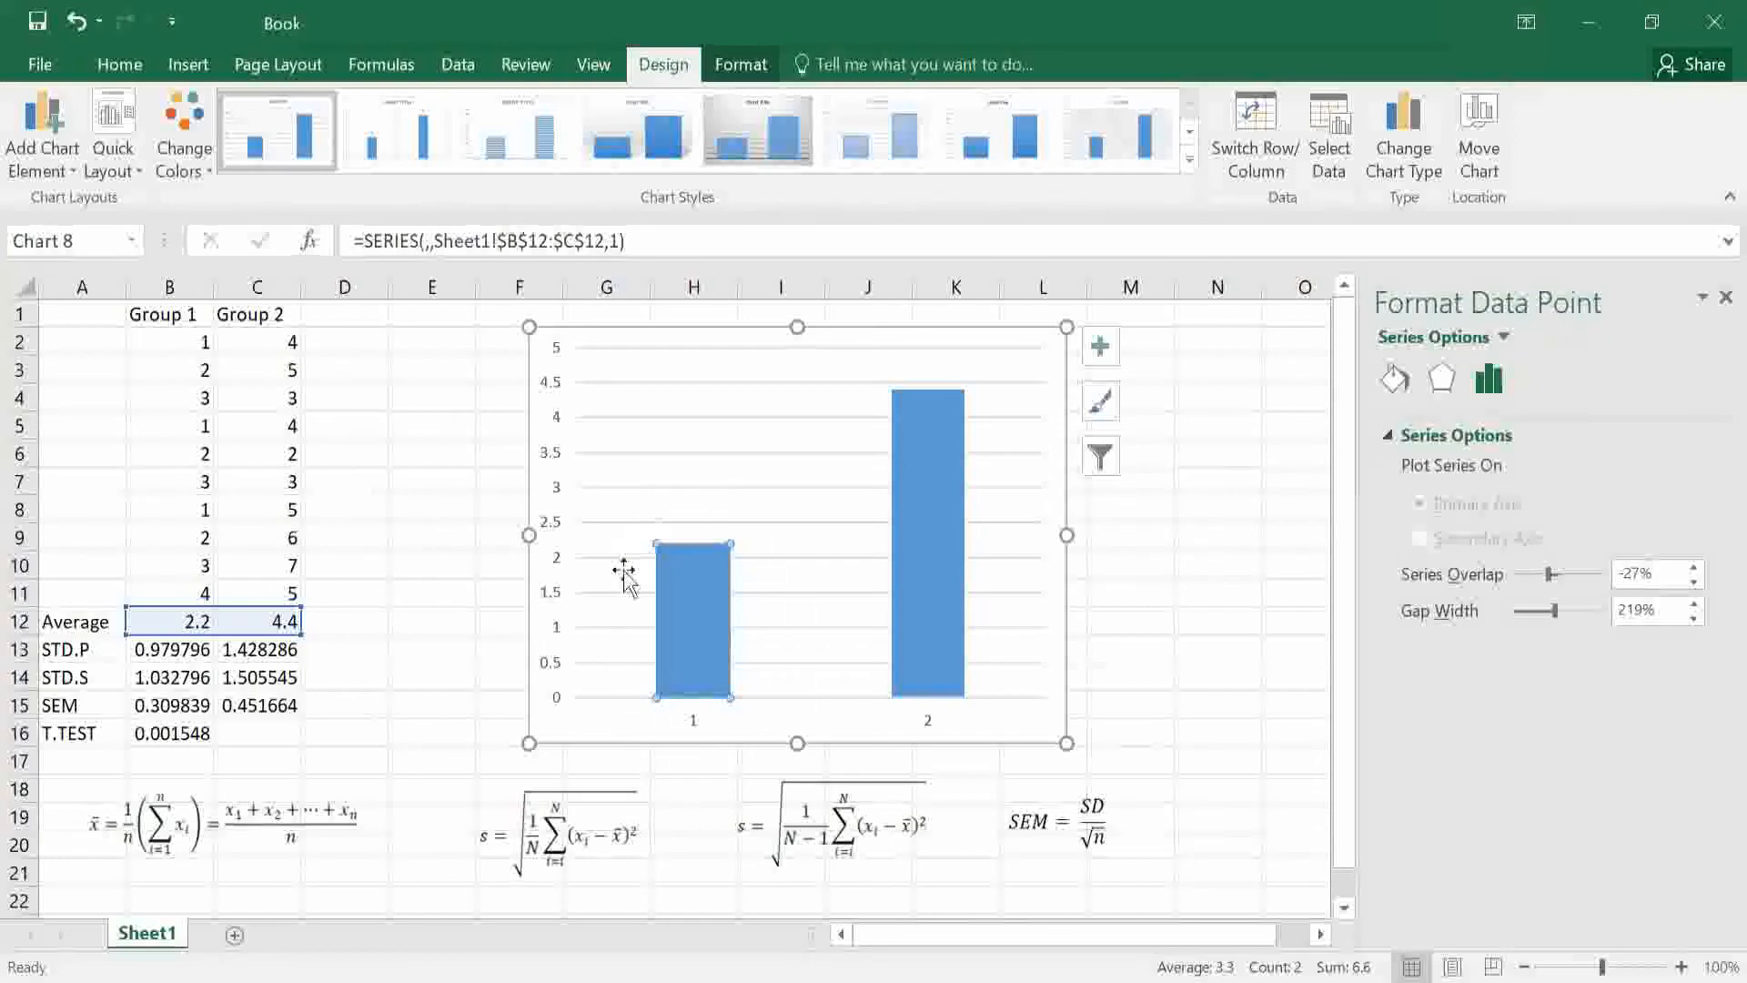
mouse_move(697, 572)
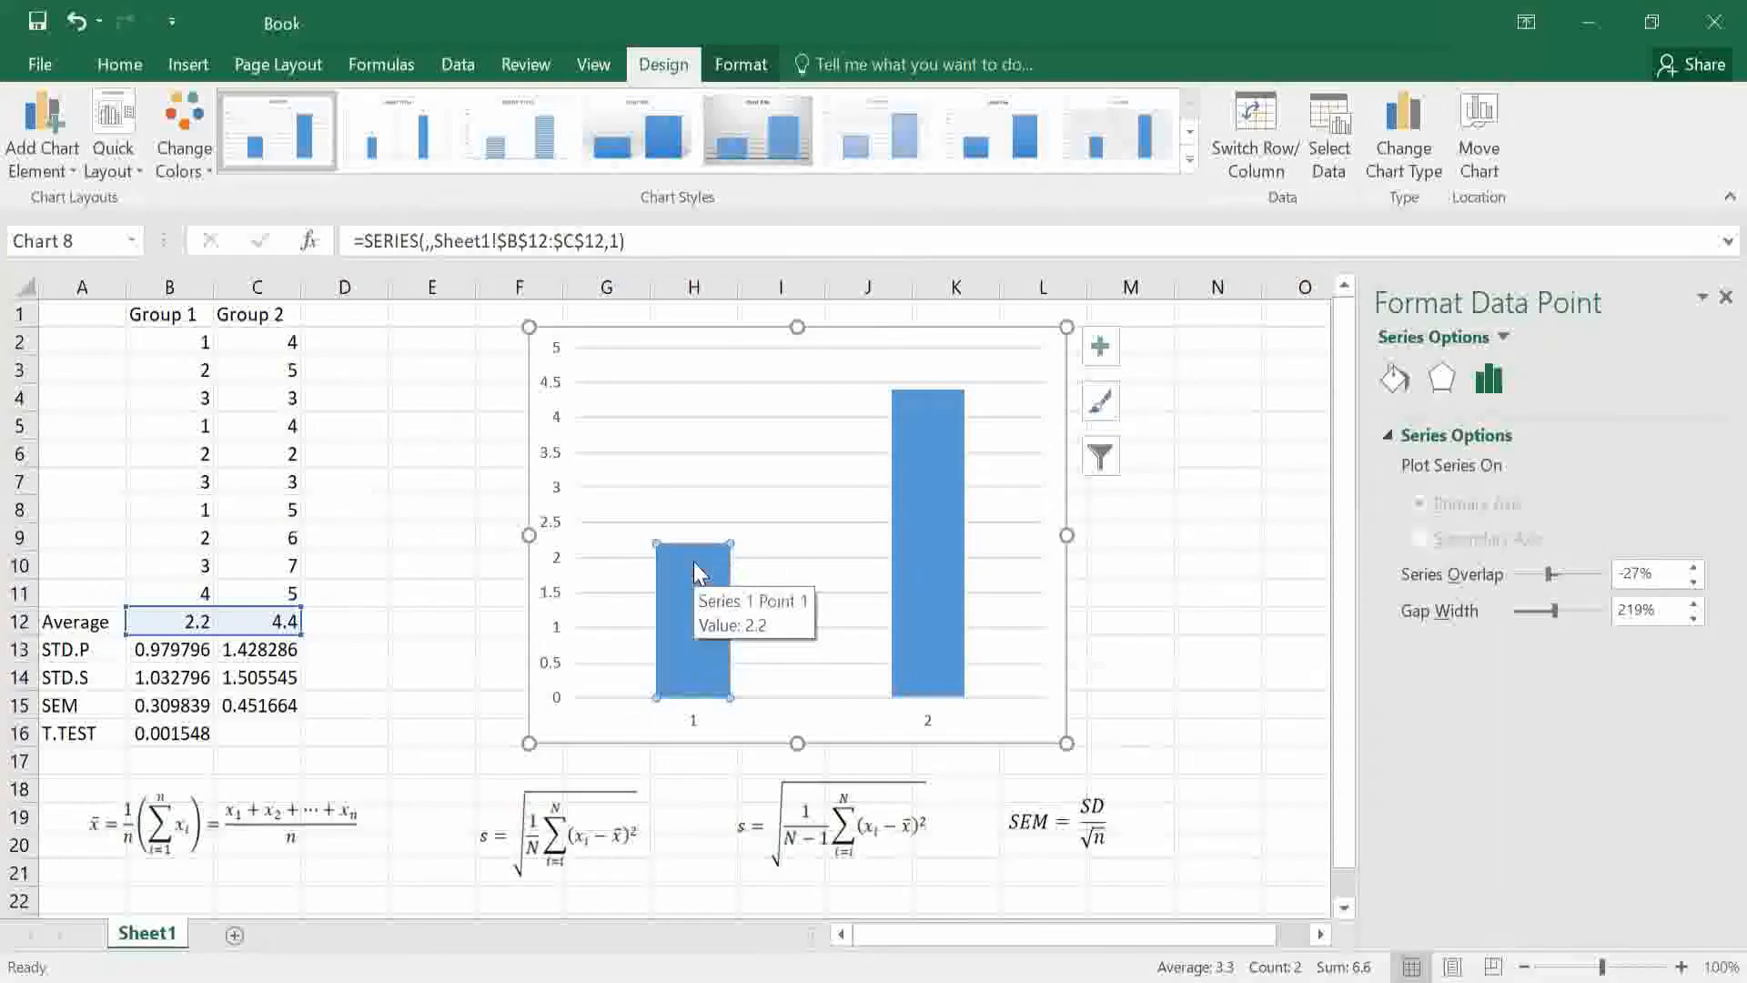
right_click(697, 571)
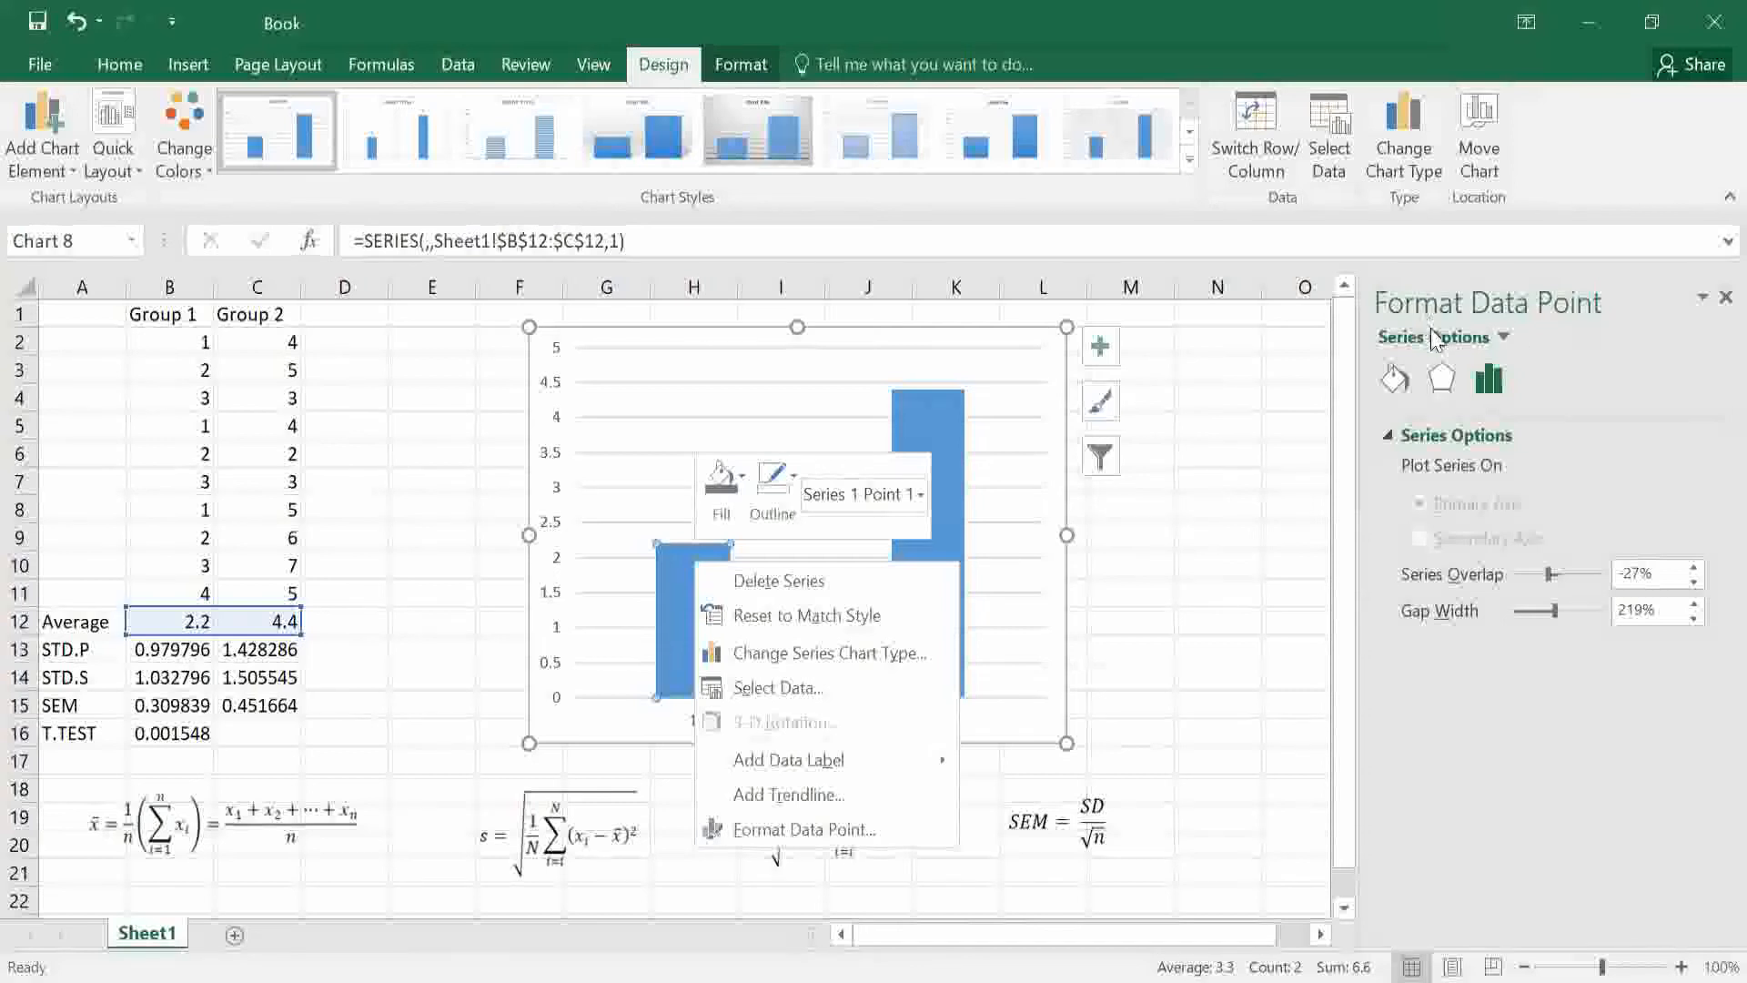
left_click(1395, 379)
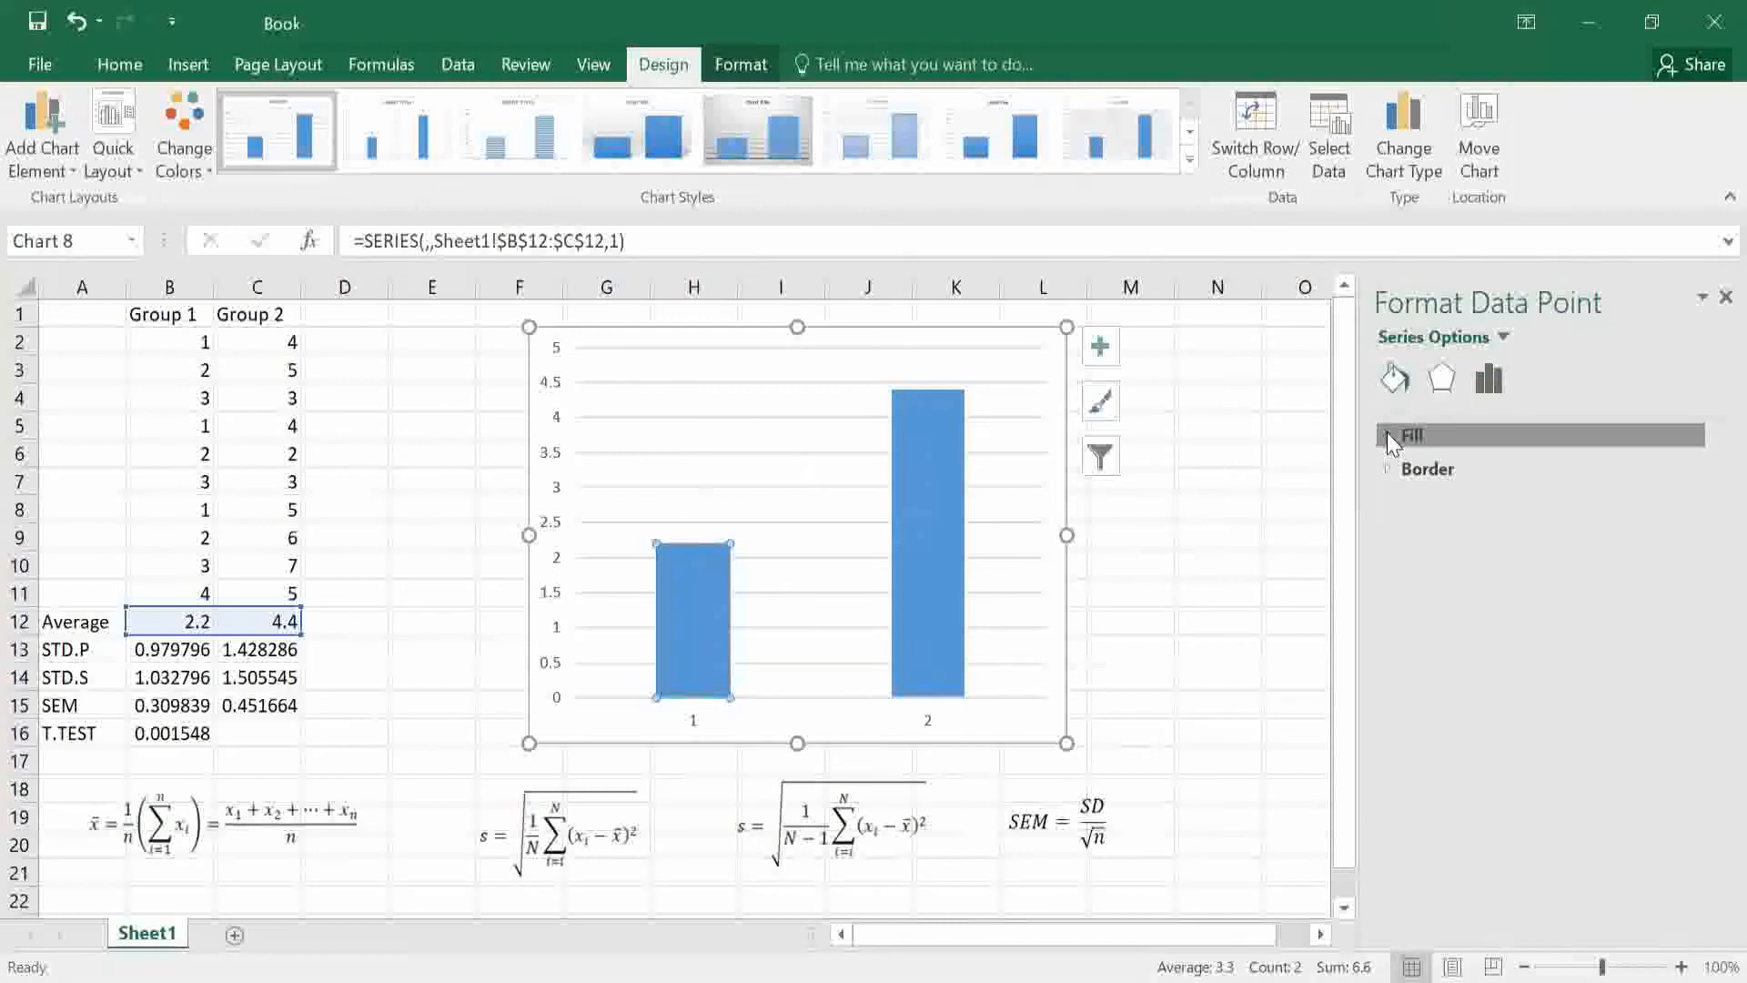
left_click(1387, 435)
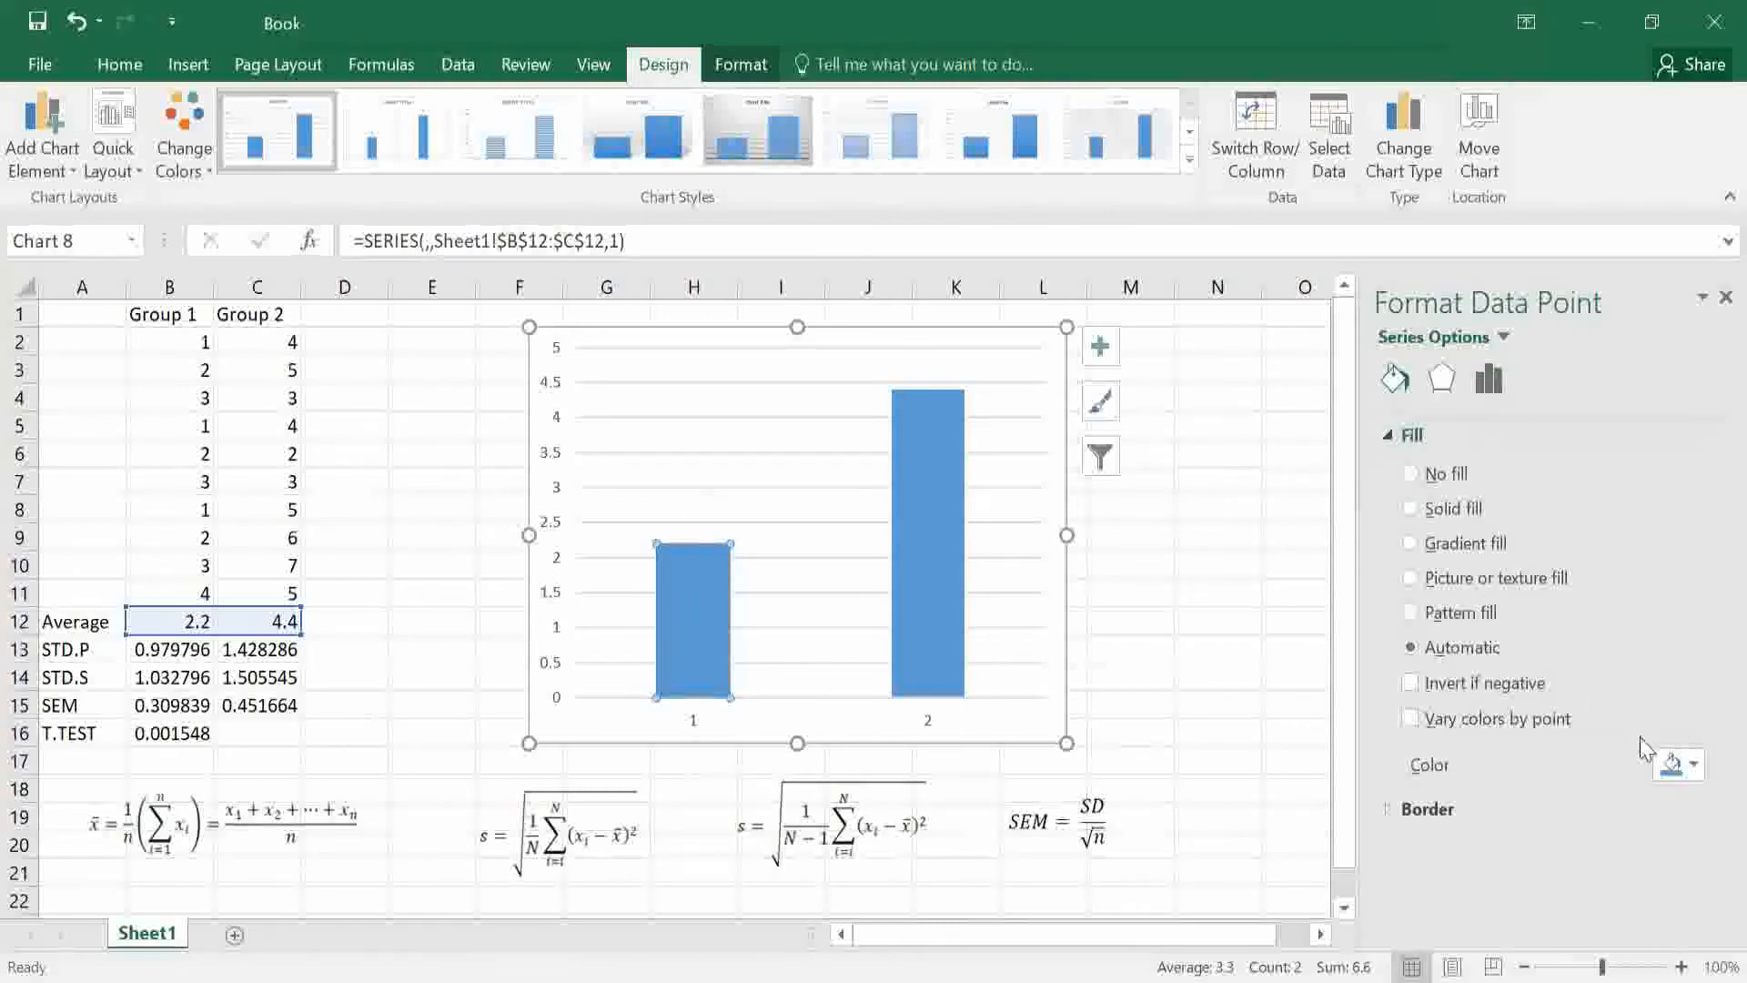
left_click(1698, 772)
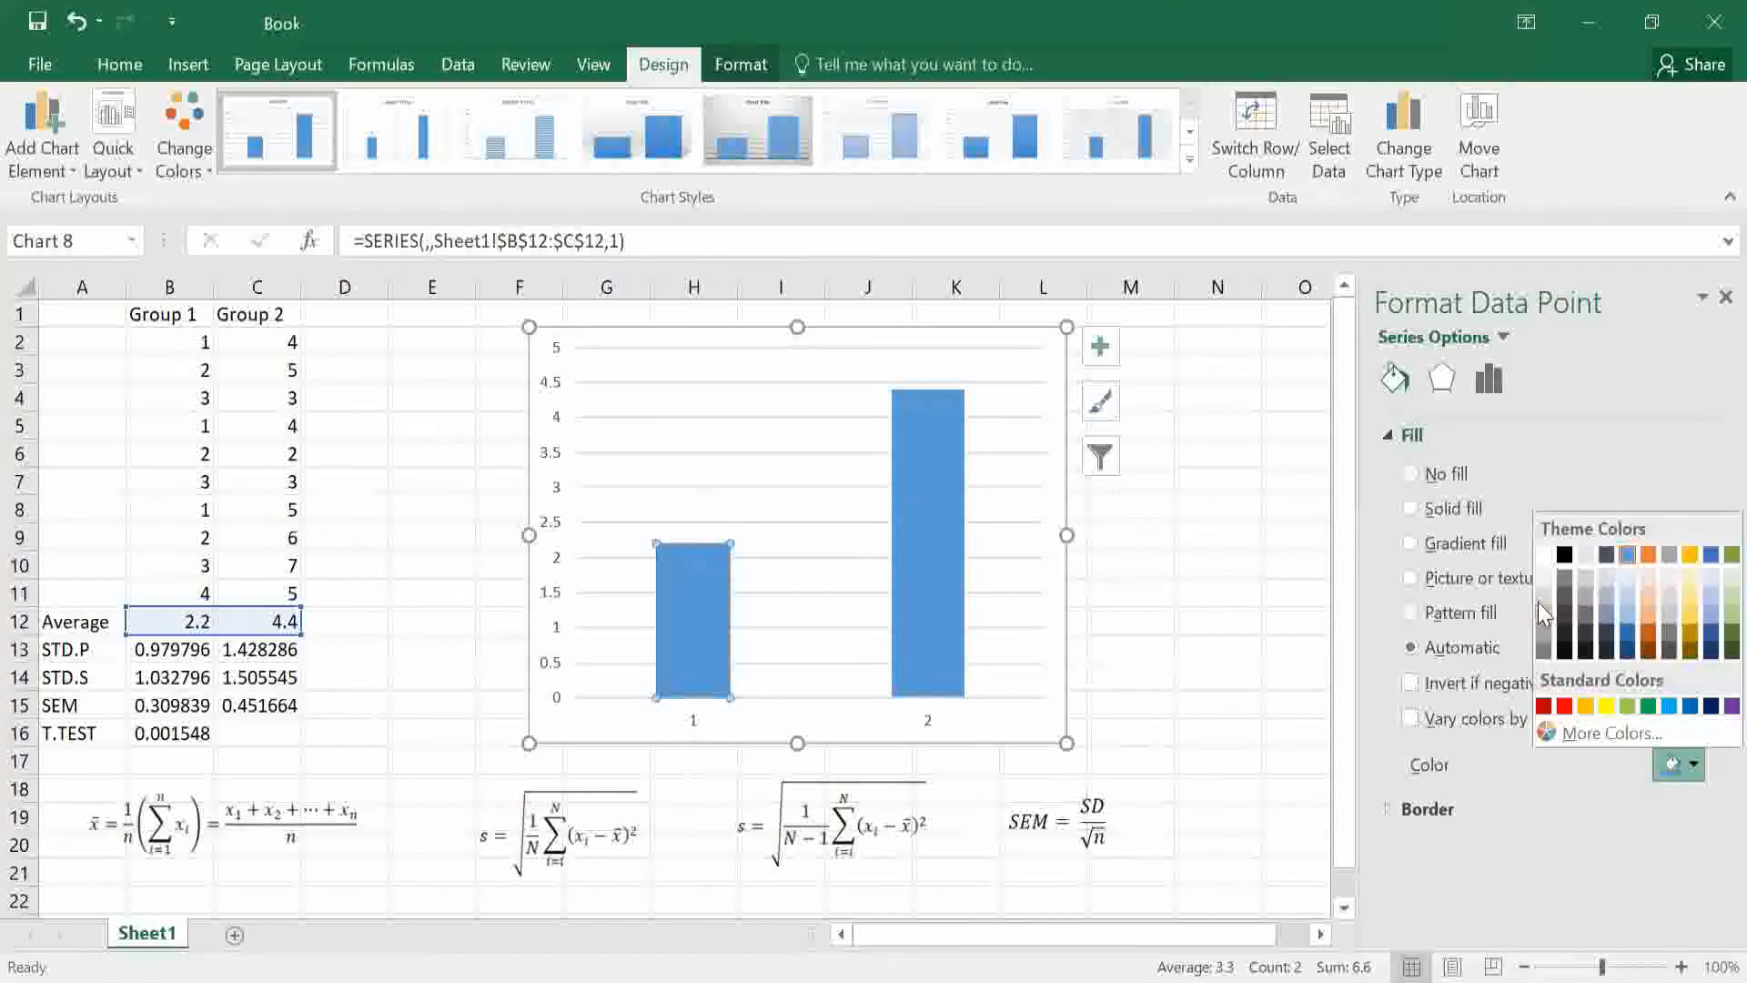
left_click(1537, 603)
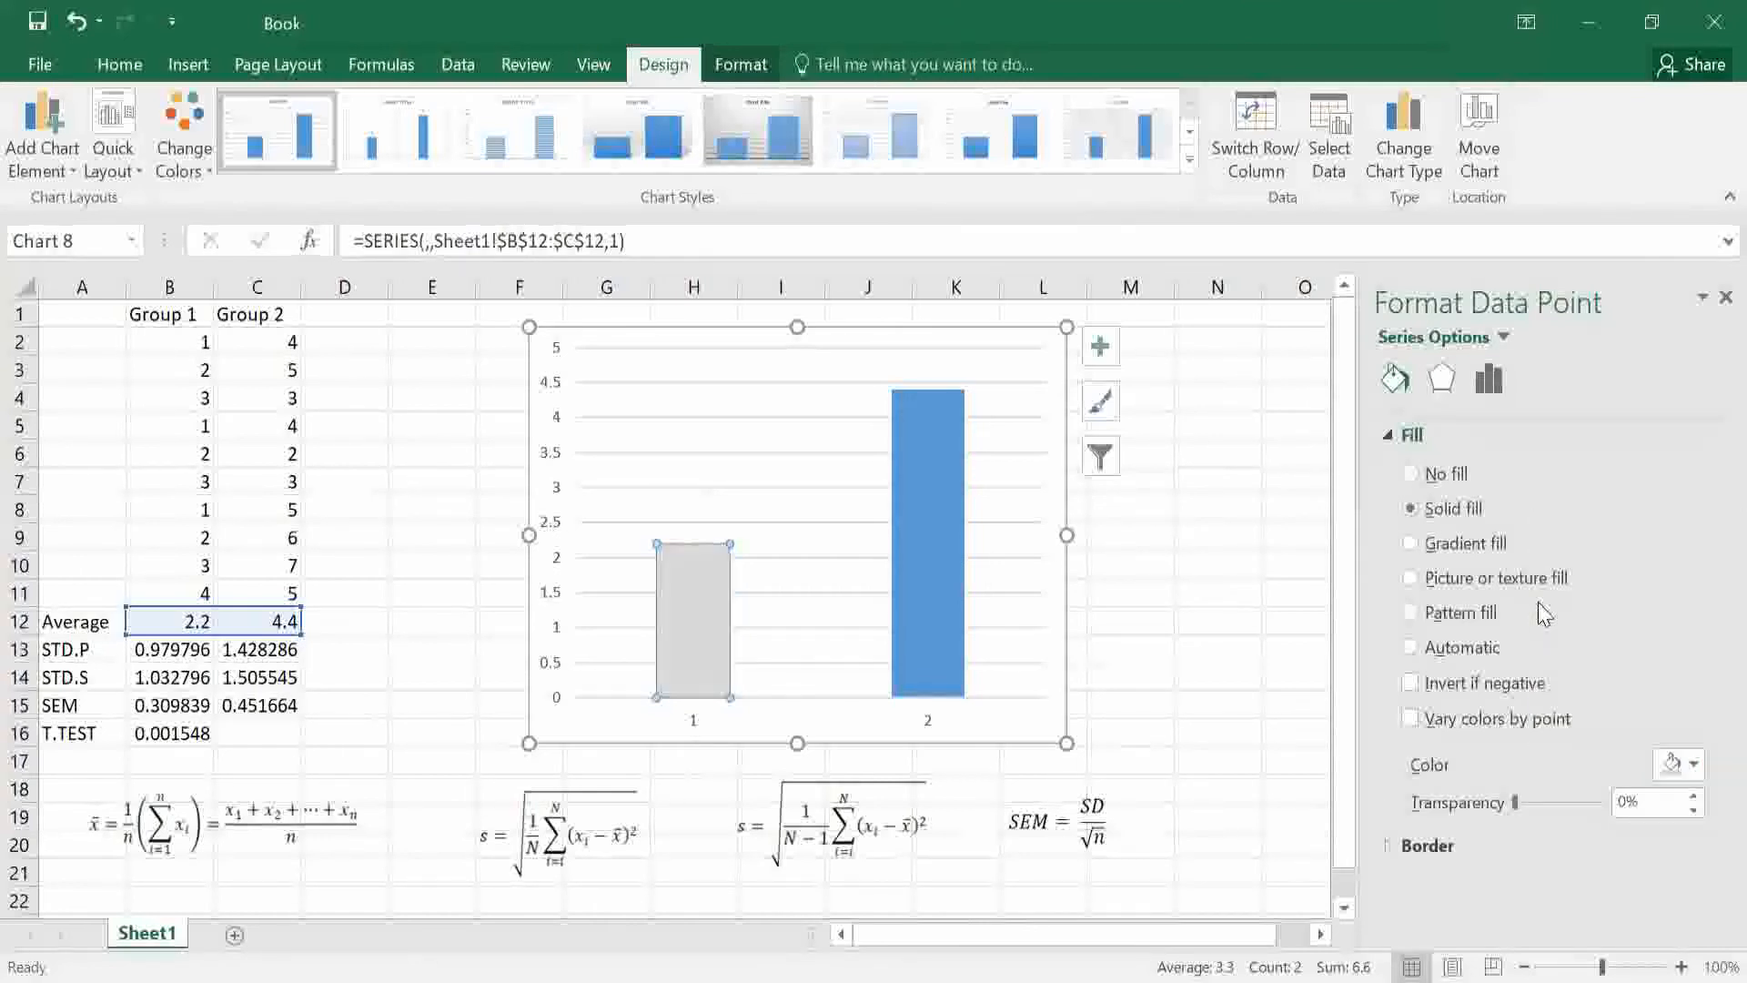
left_click(1438, 848)
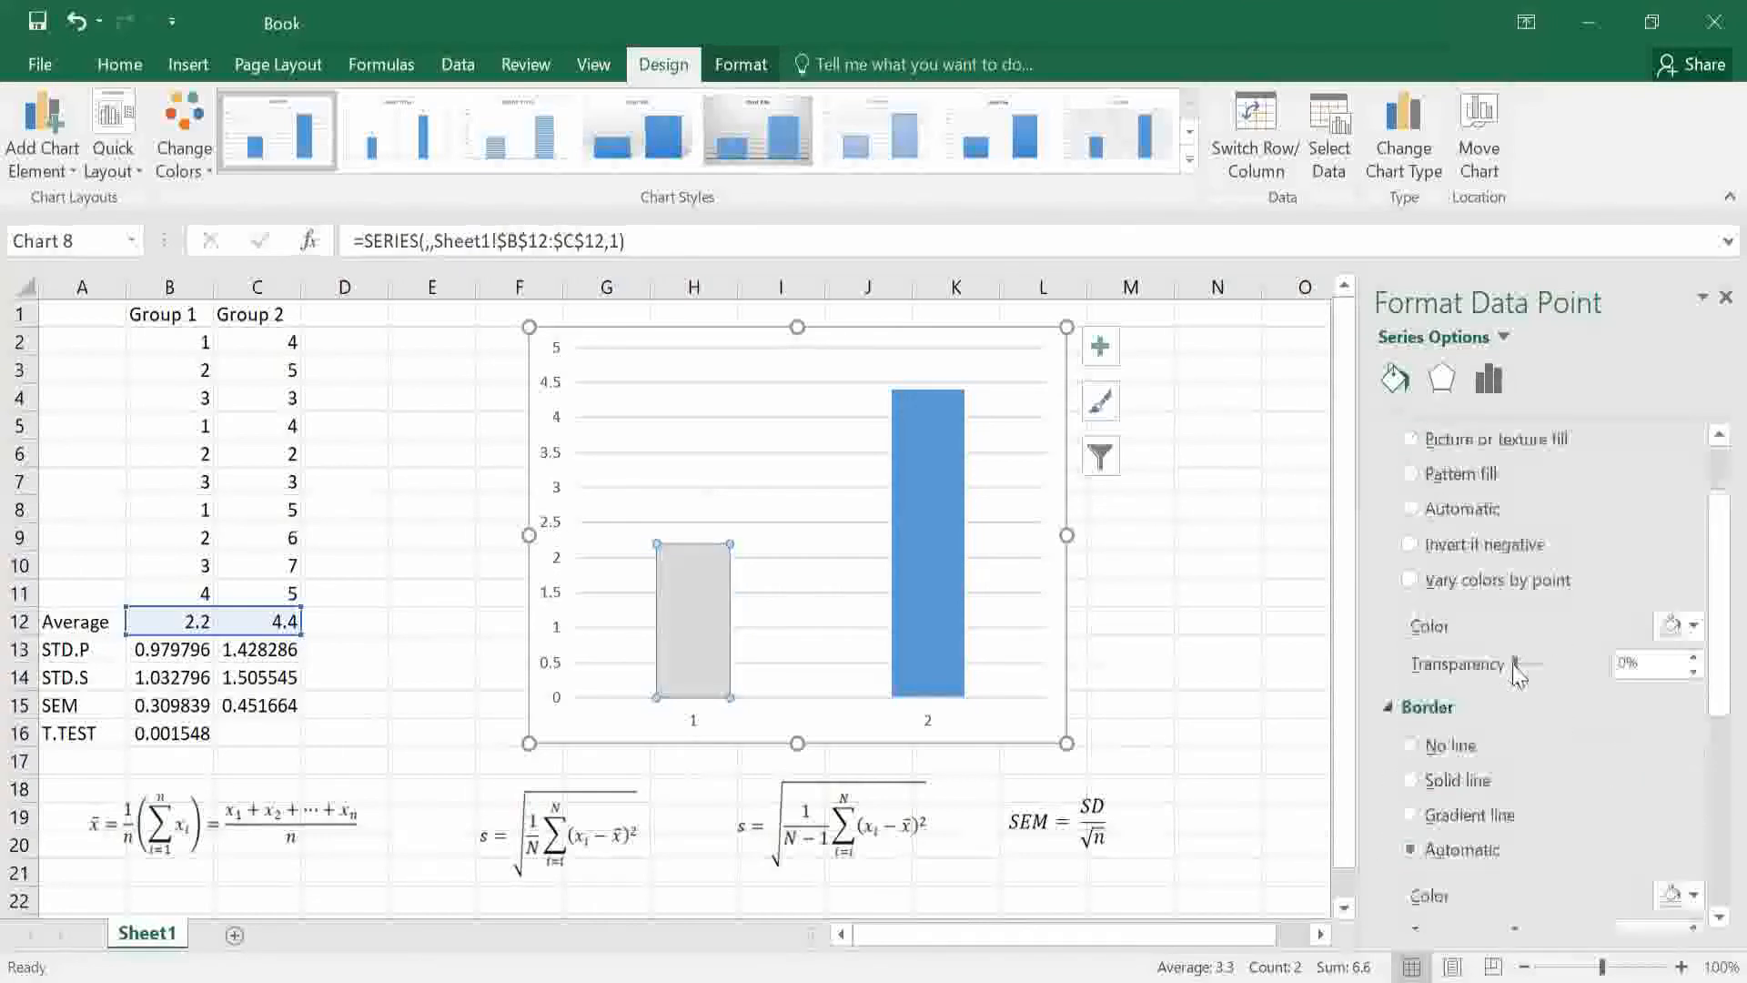
left_click(1449, 748)
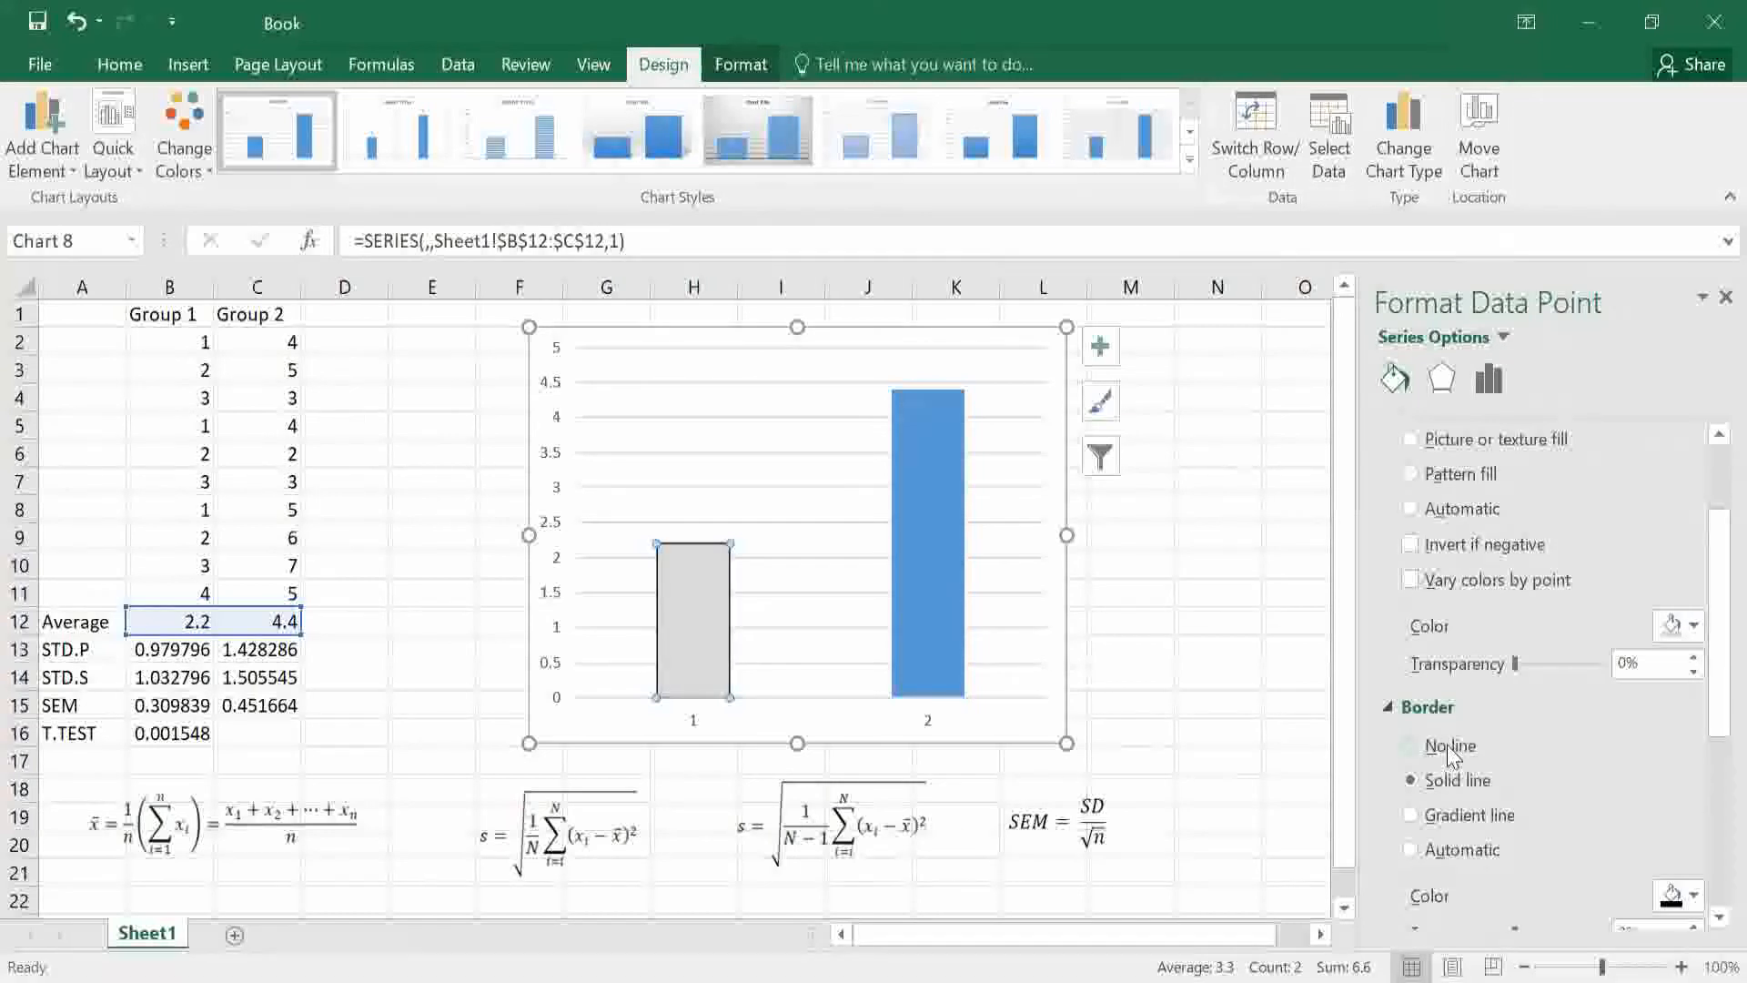
Format only the Group 2 average column with a solid dark gray fill and no border line.
left_click(919, 475)
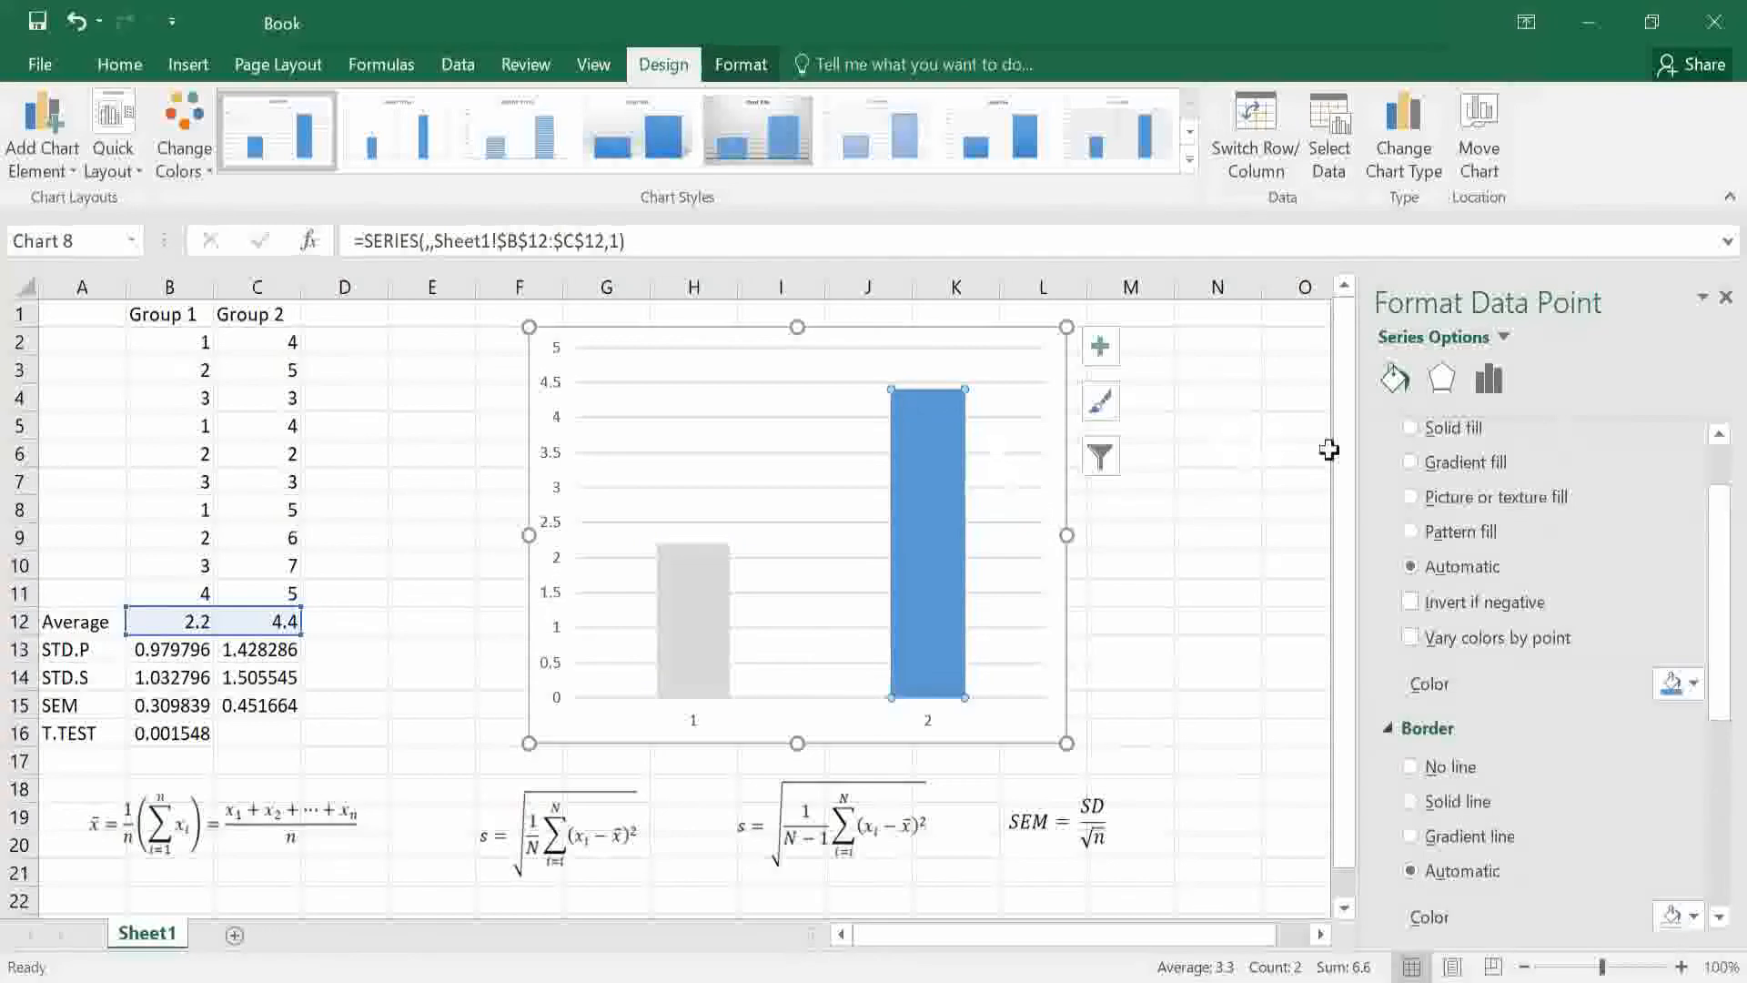
left_click(1691, 683)
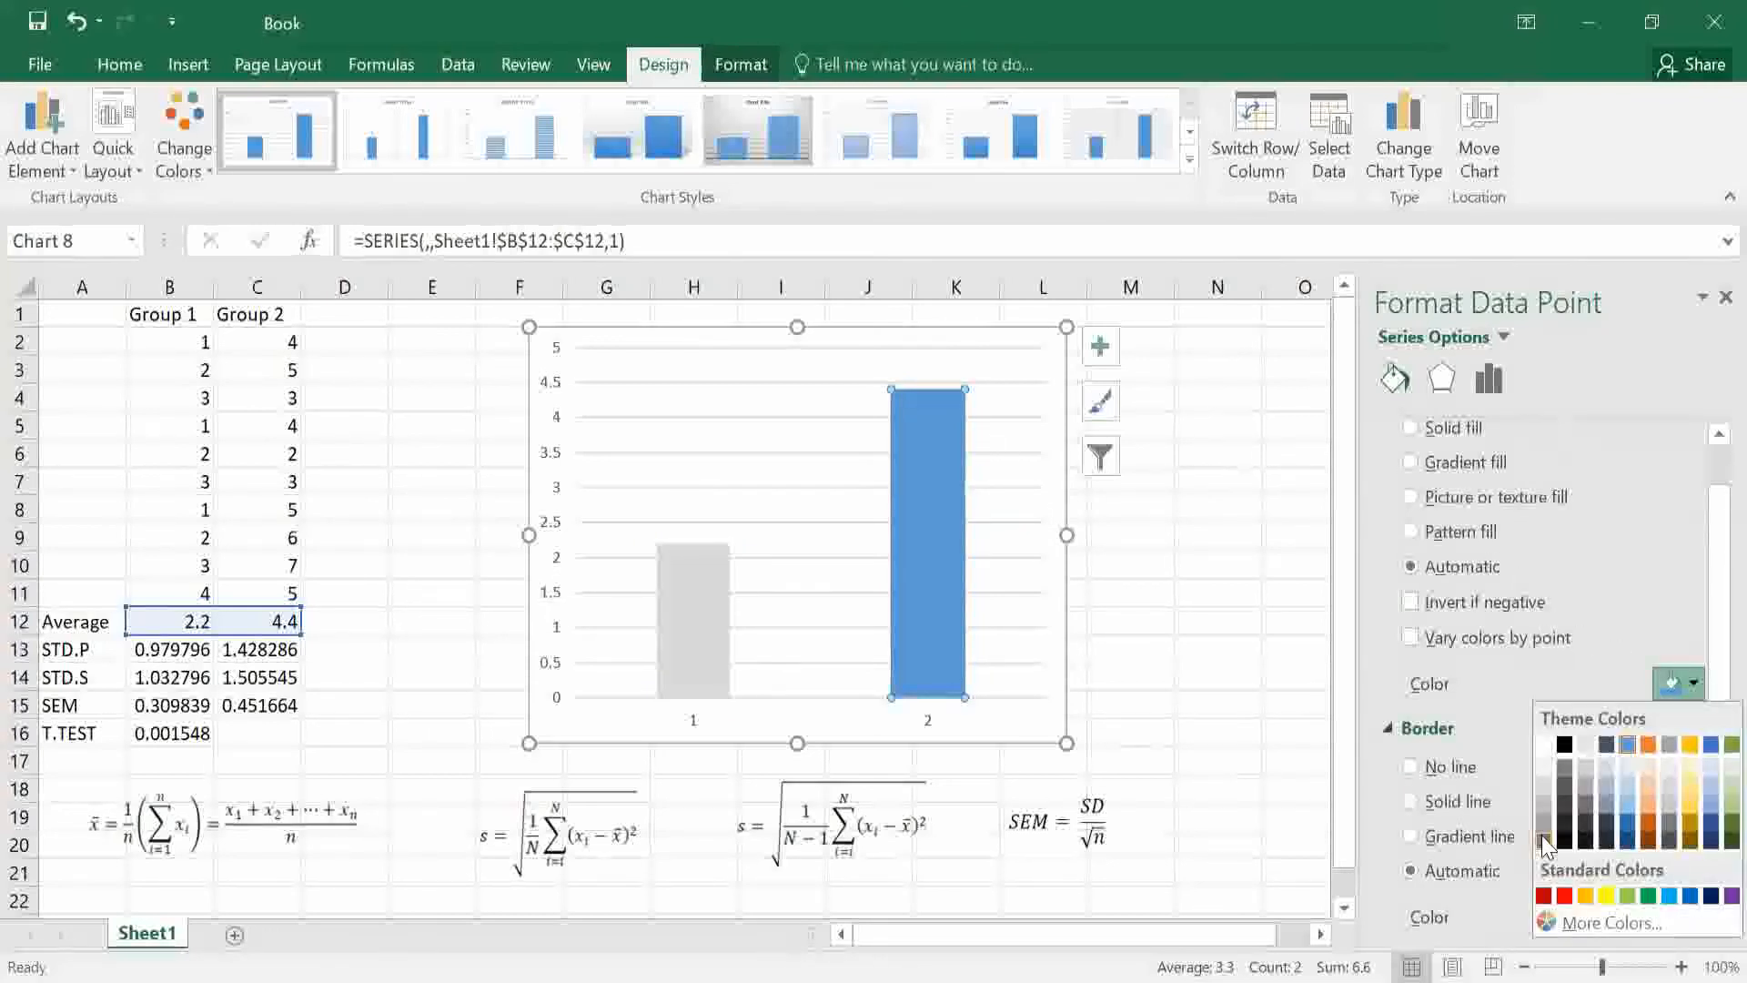
left_click(1544, 839)
left_click(1442, 837)
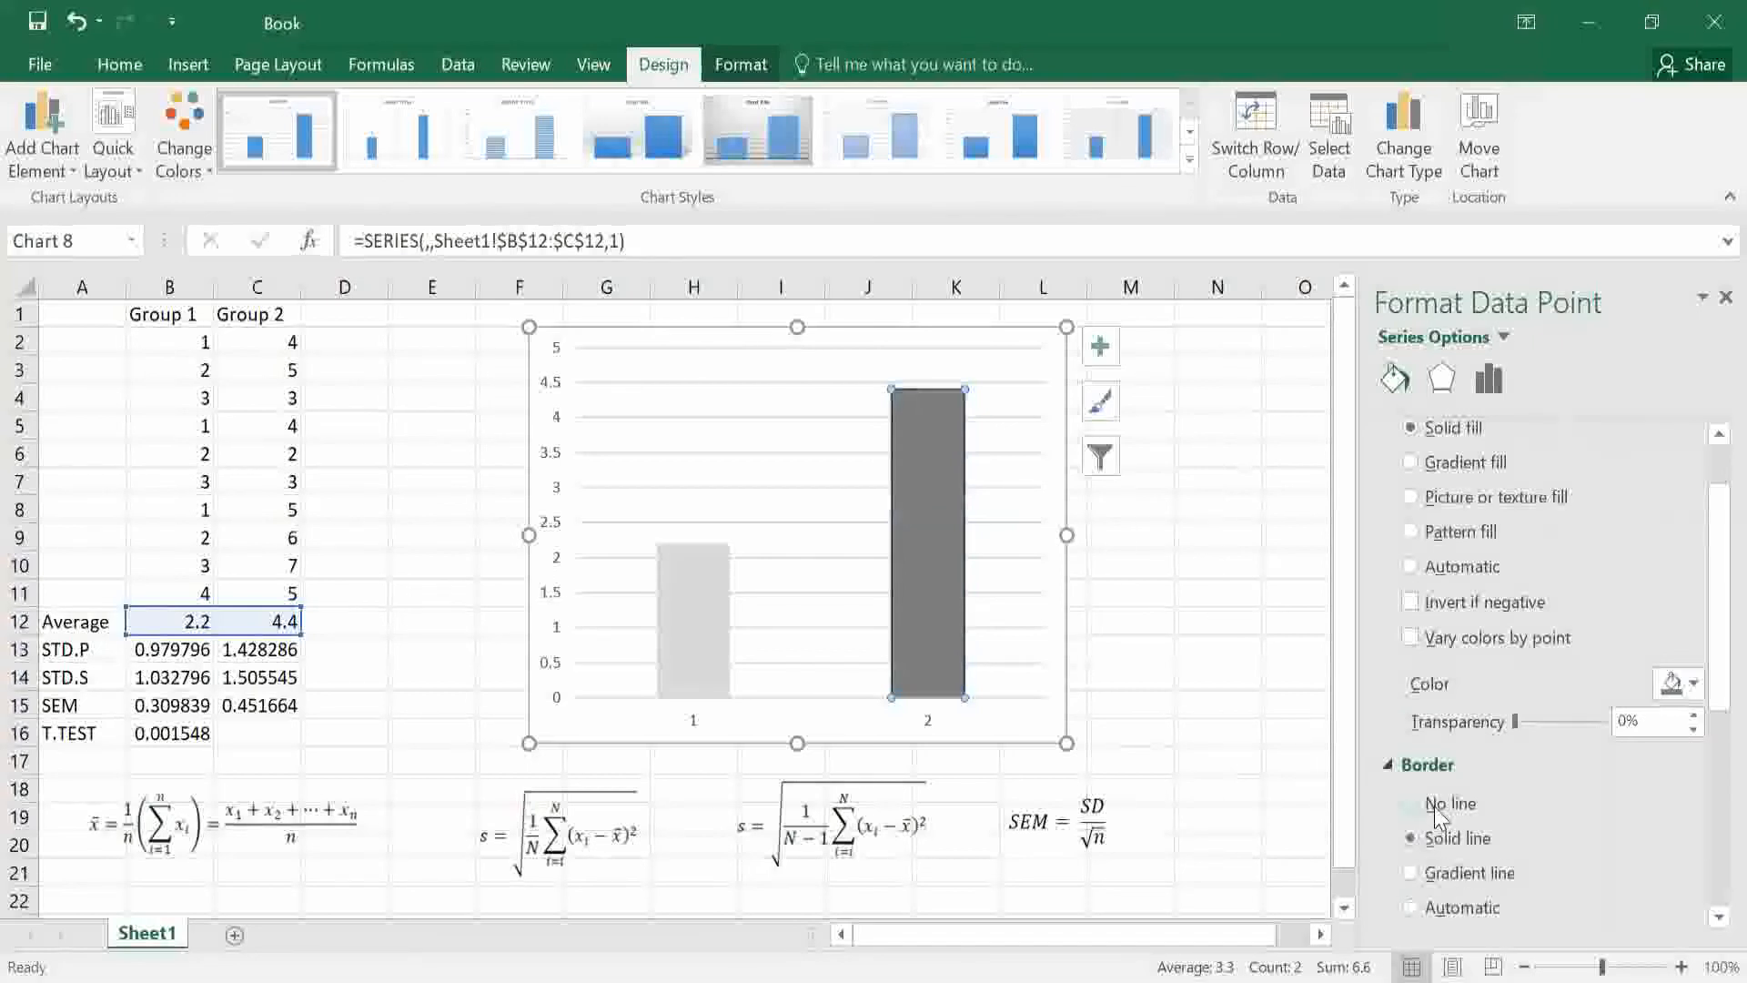
left_click(1434, 805)
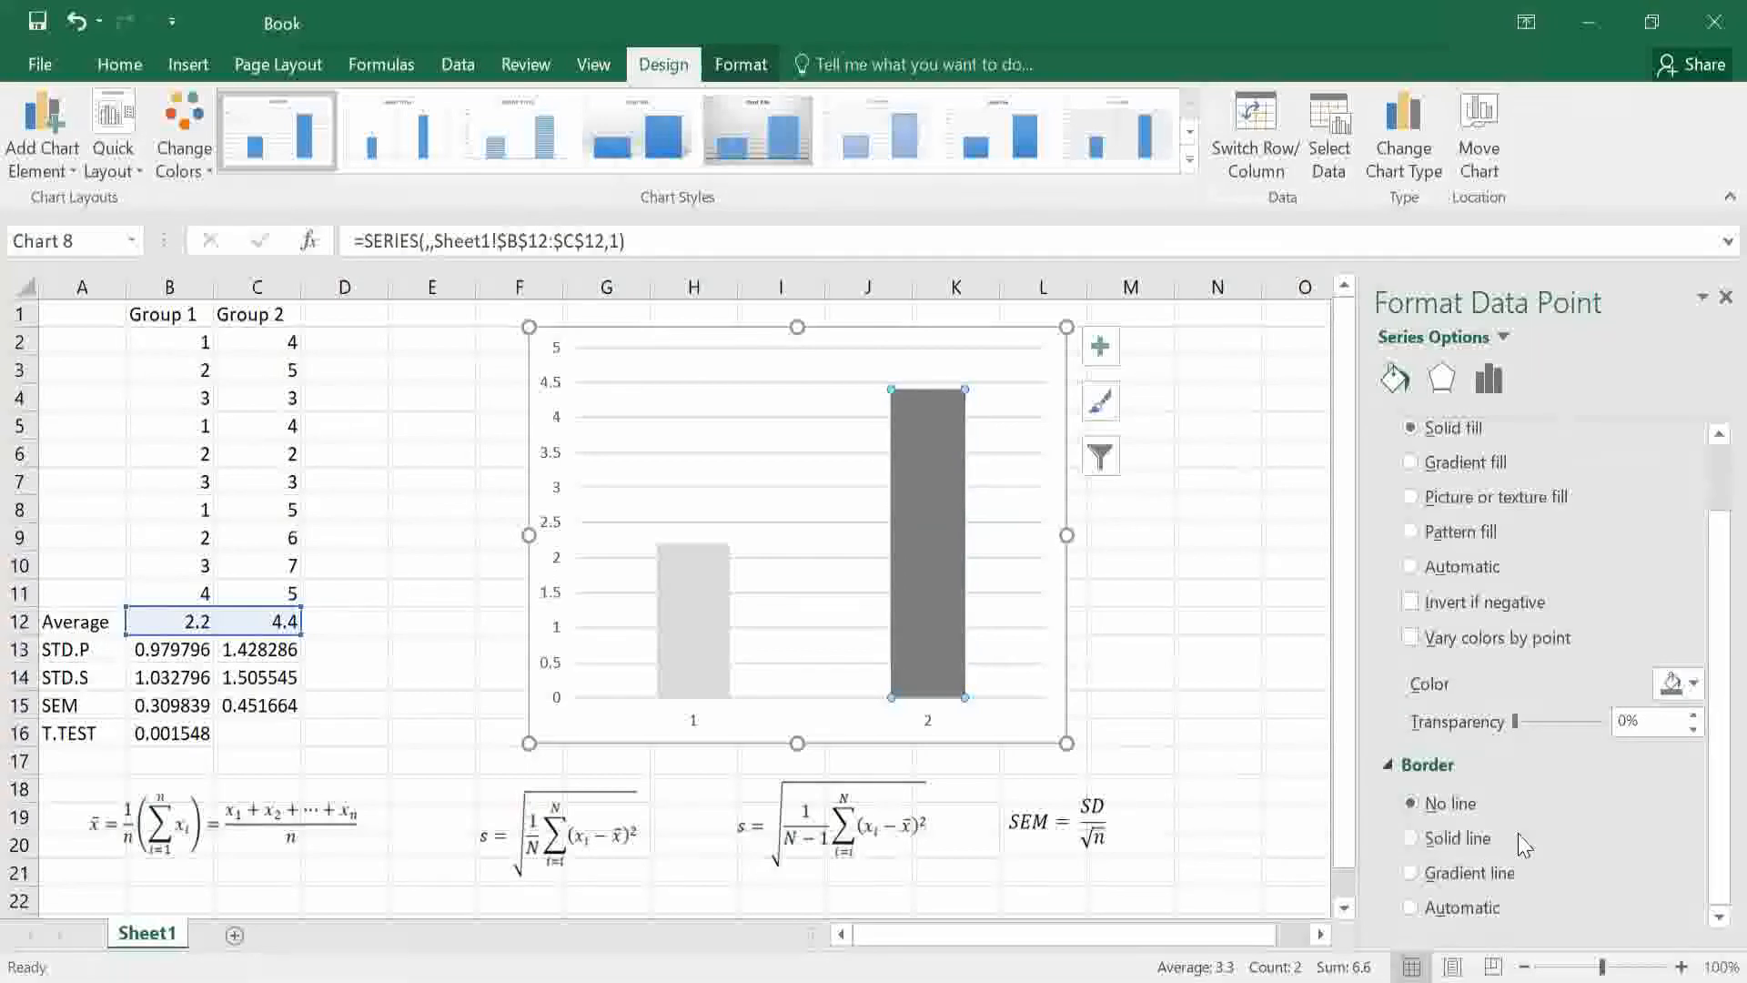
Set the chart's horizontal axis labels to the group names in B1:C1.
left_click(1052, 655)
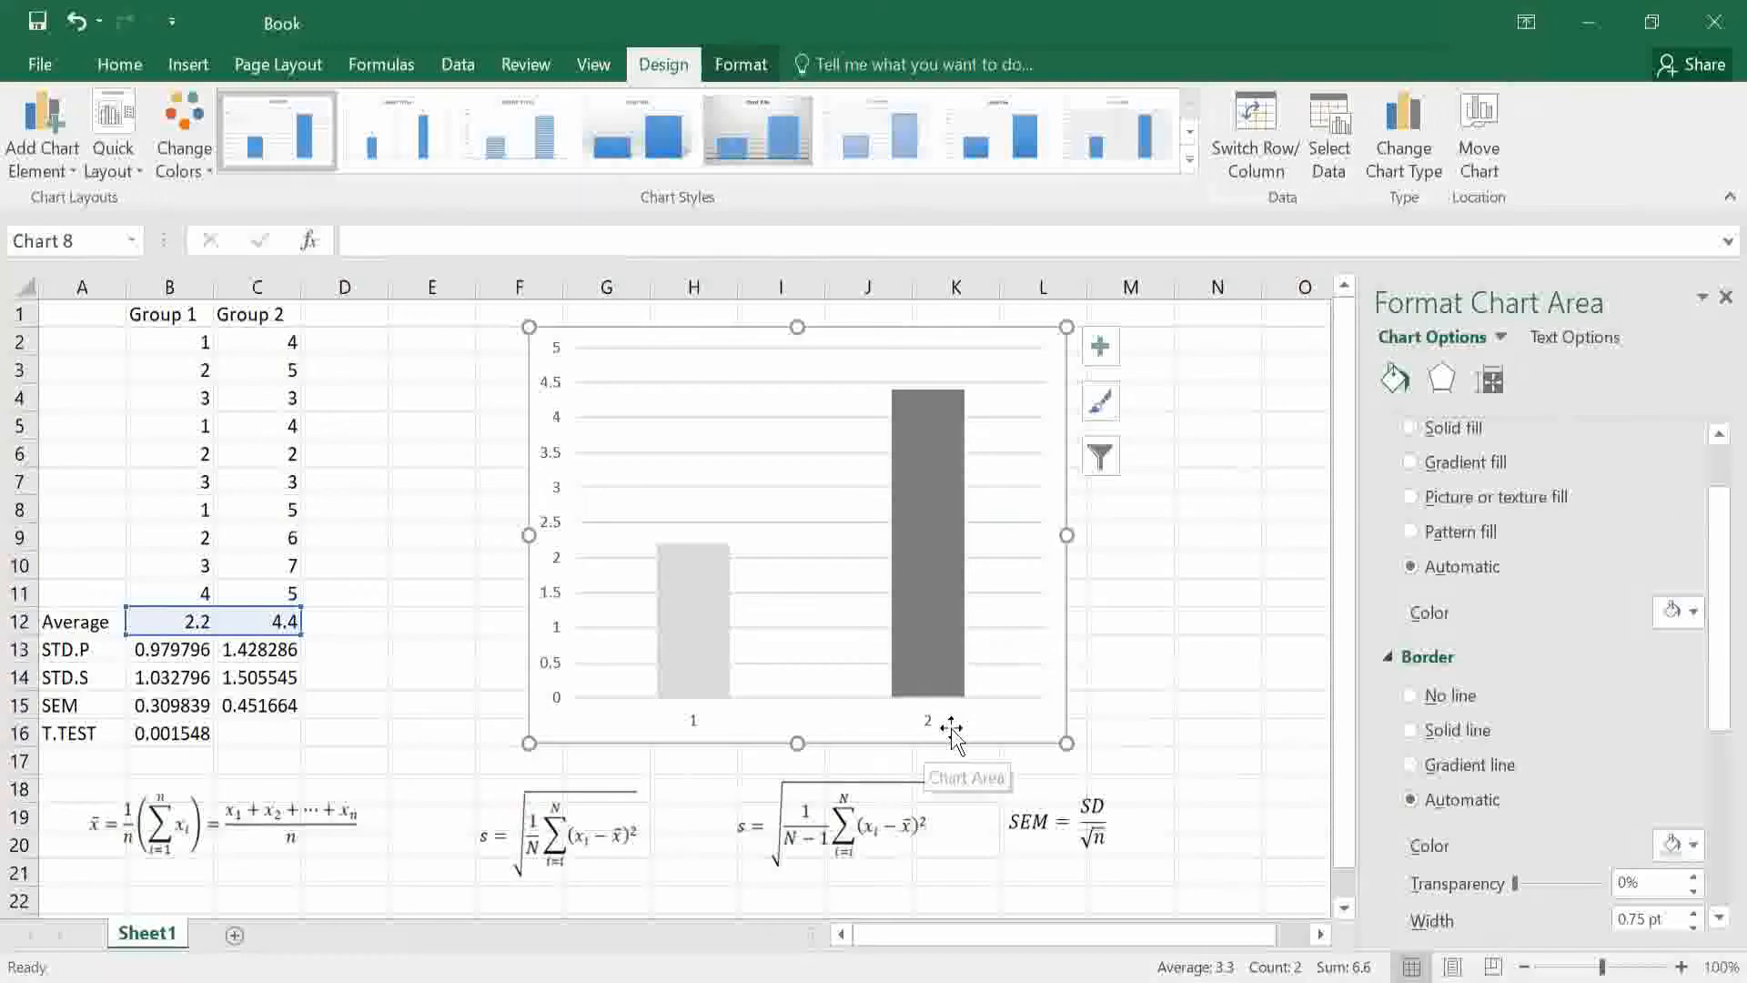
left_click(696, 728)
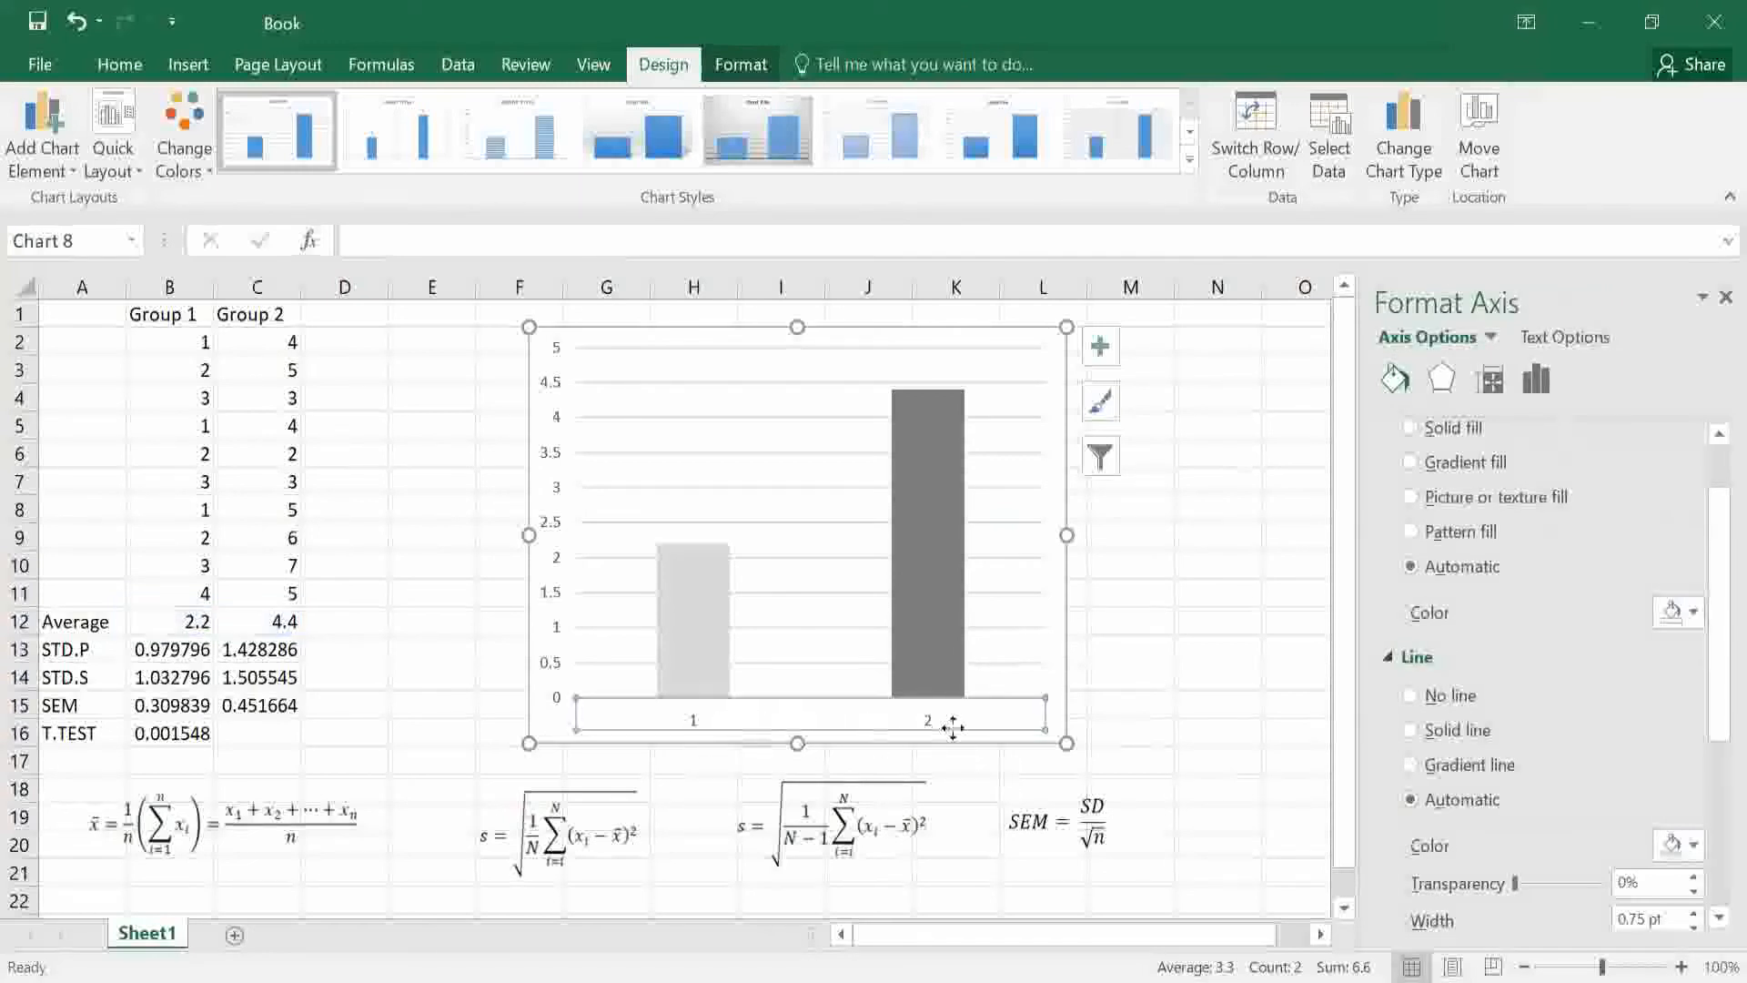
left_click(1001, 715)
right_click(937, 736)
right_click(935, 727)
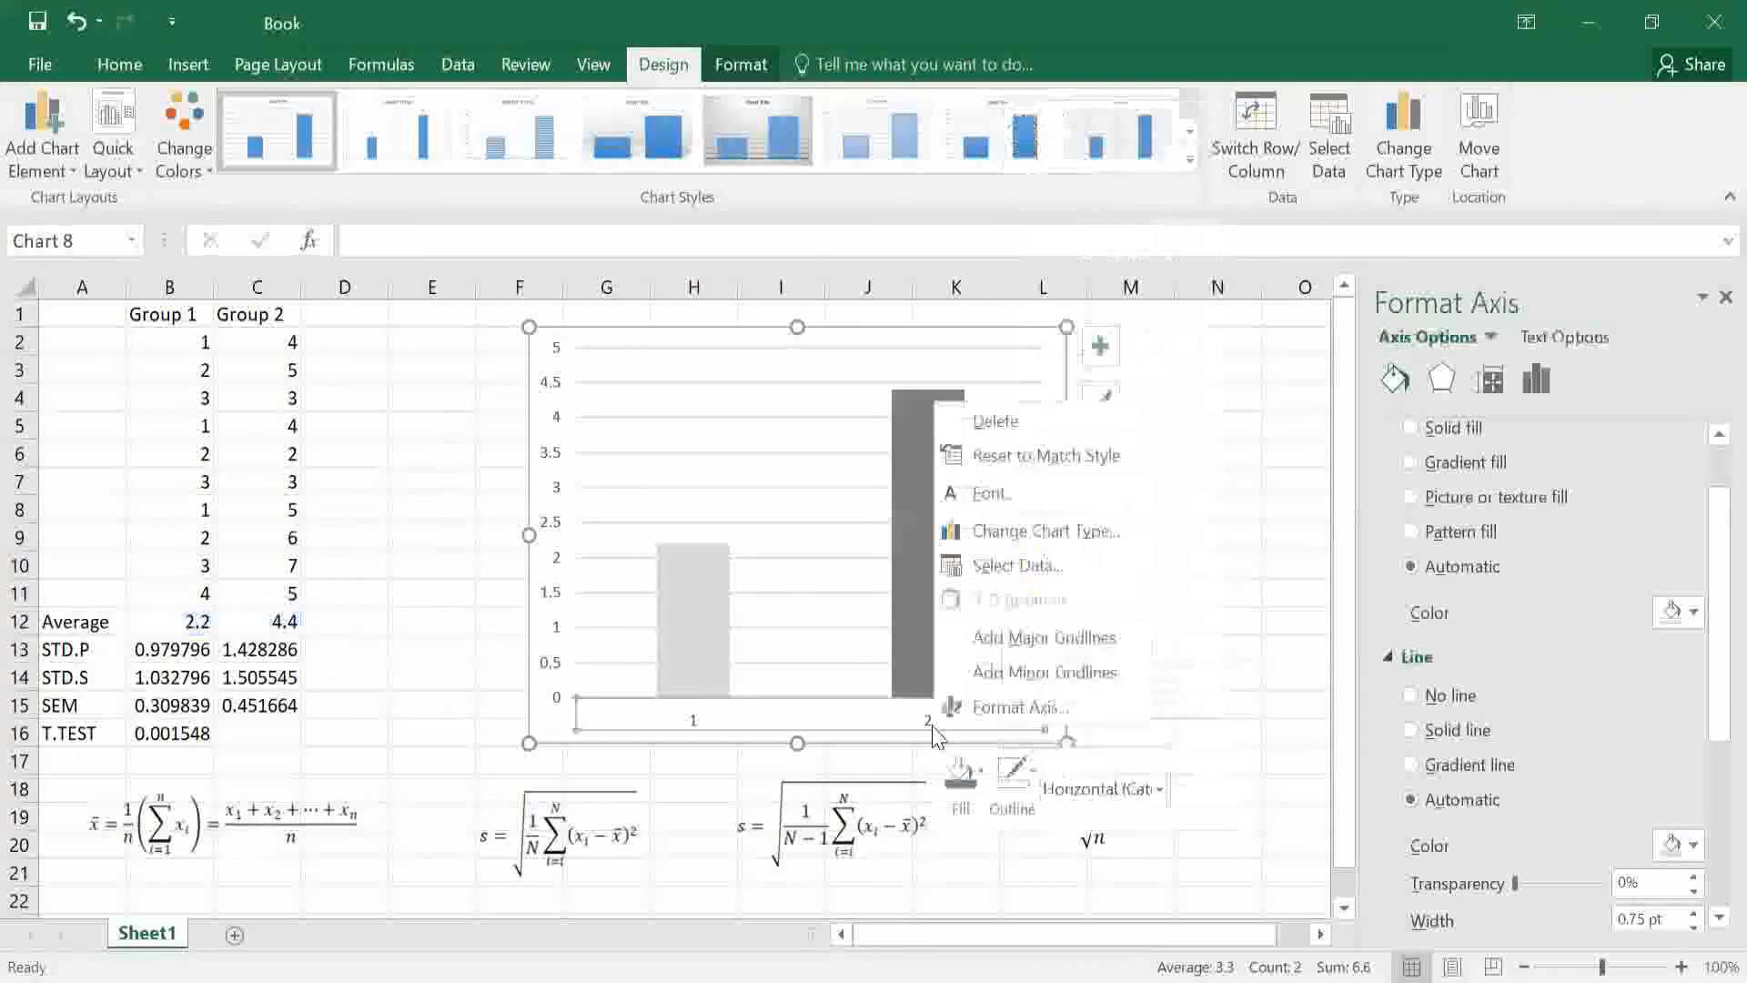
left_click(1039, 564)
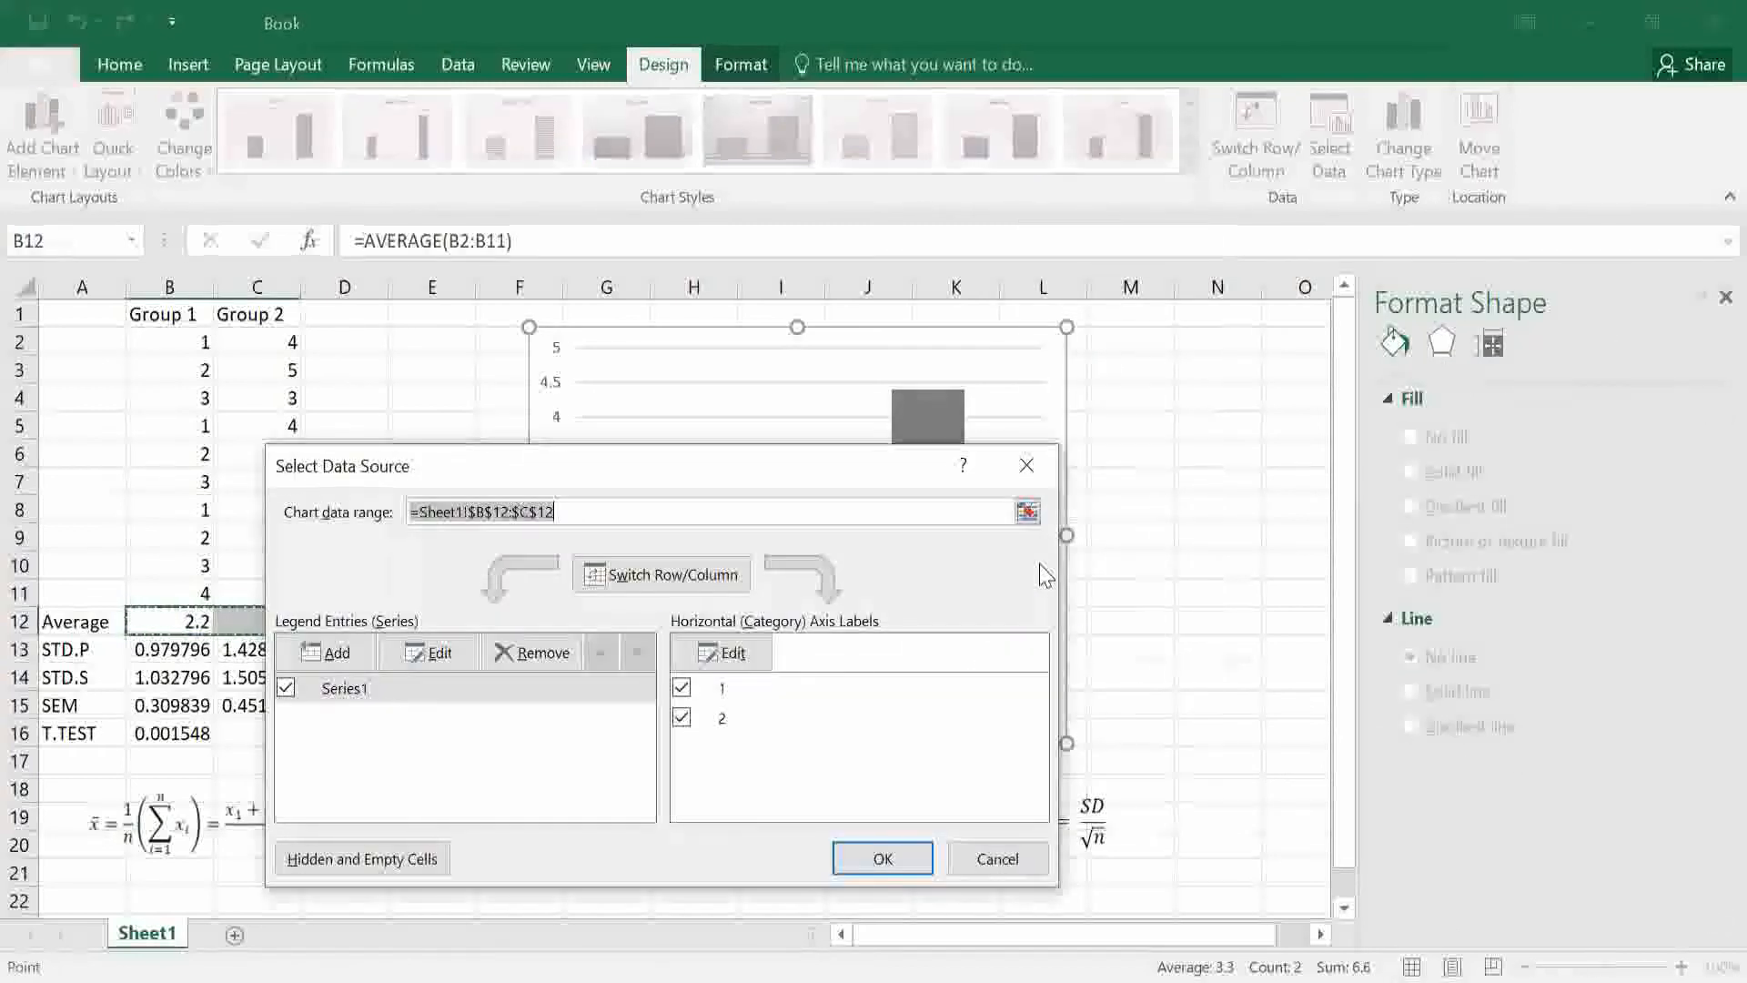
left_click(729, 690)
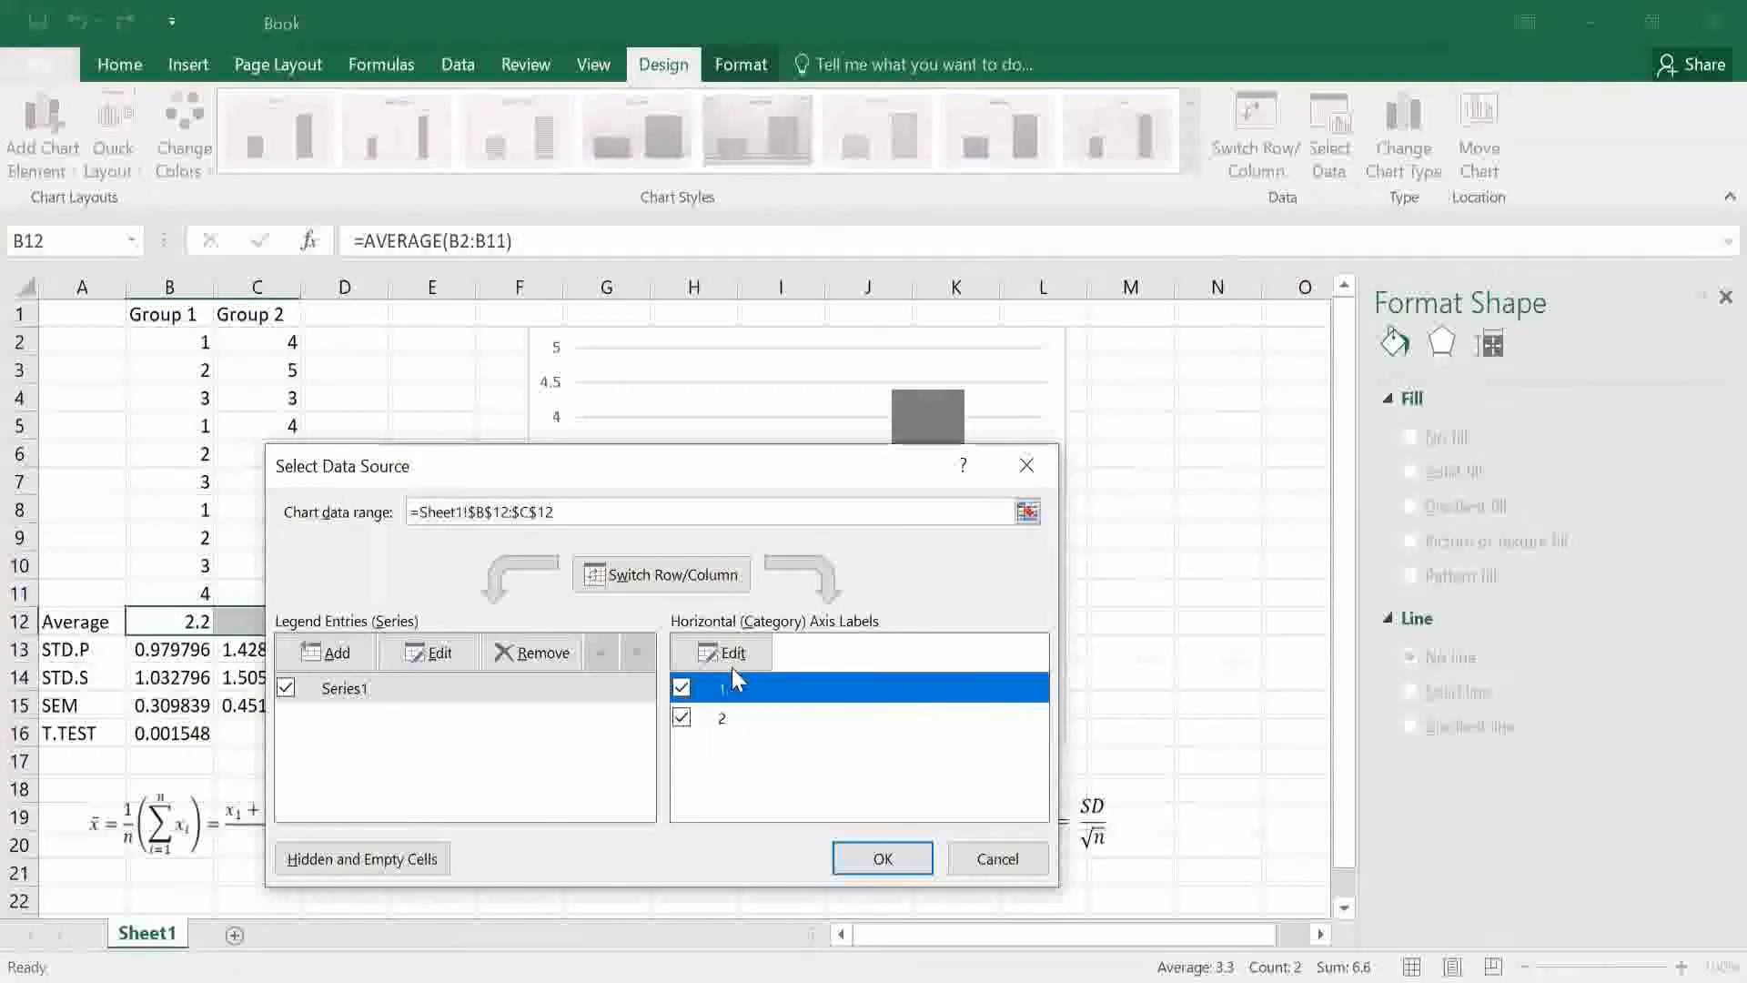
left_click(737, 653)
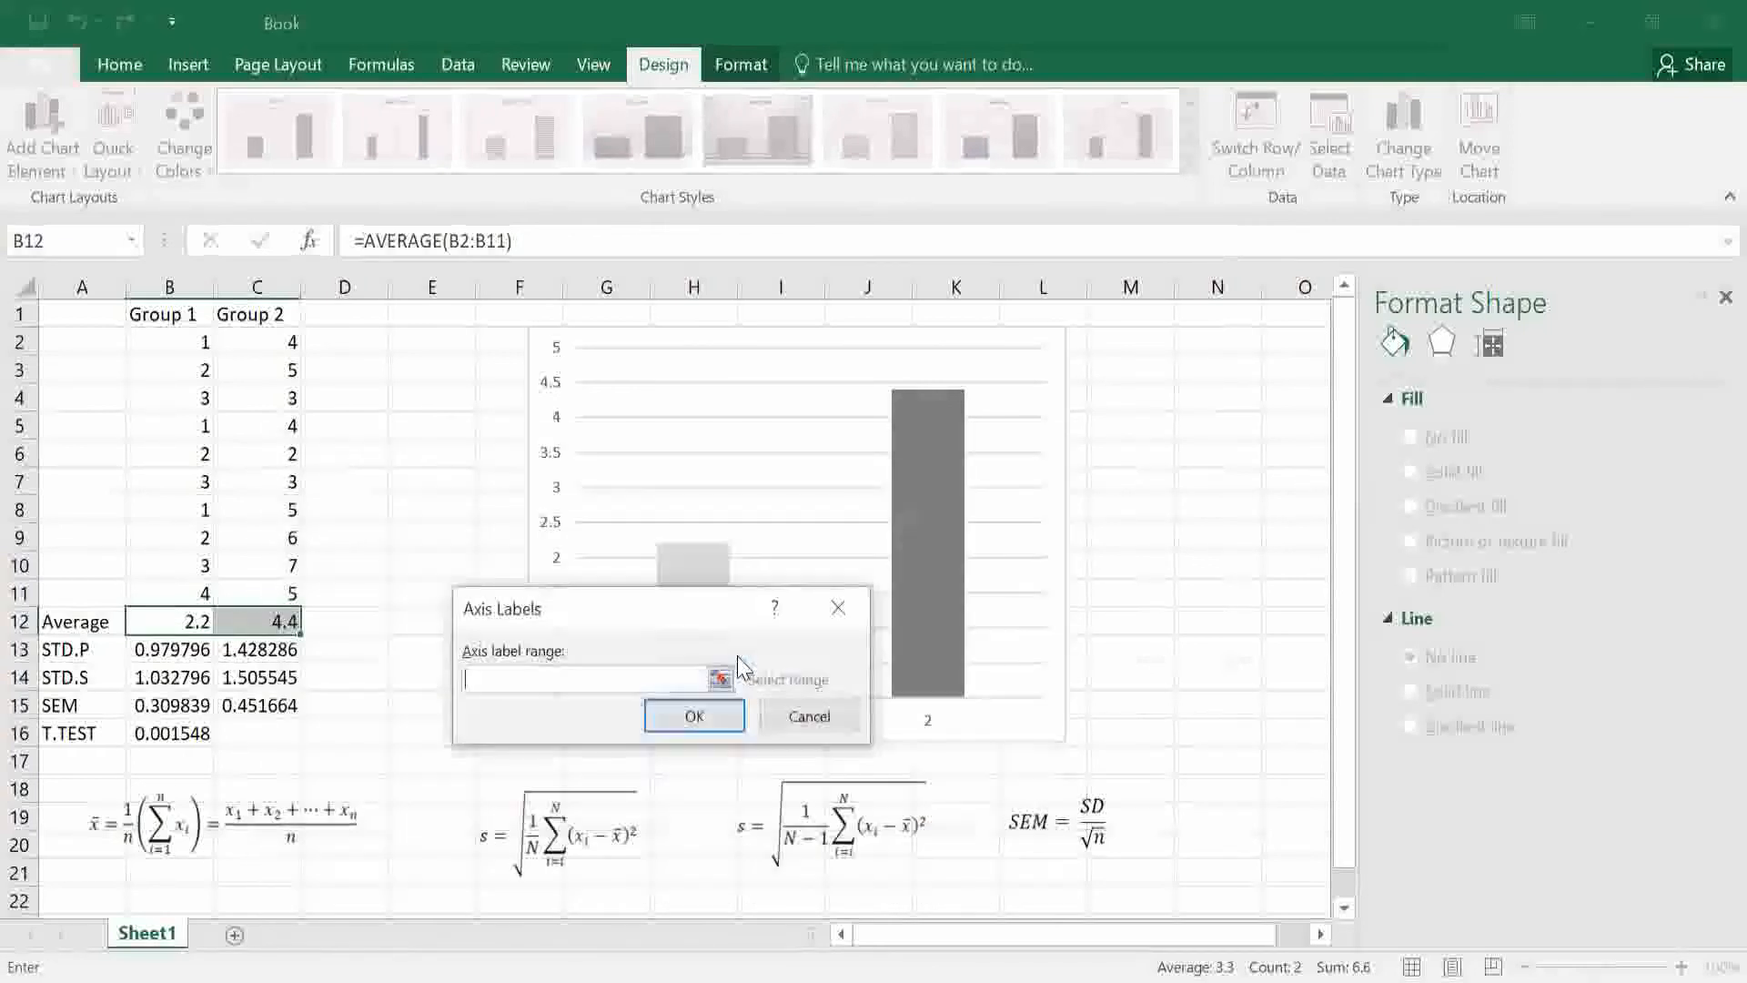
left_click(160, 318)
left_click_drag(160, 319, 228, 315)
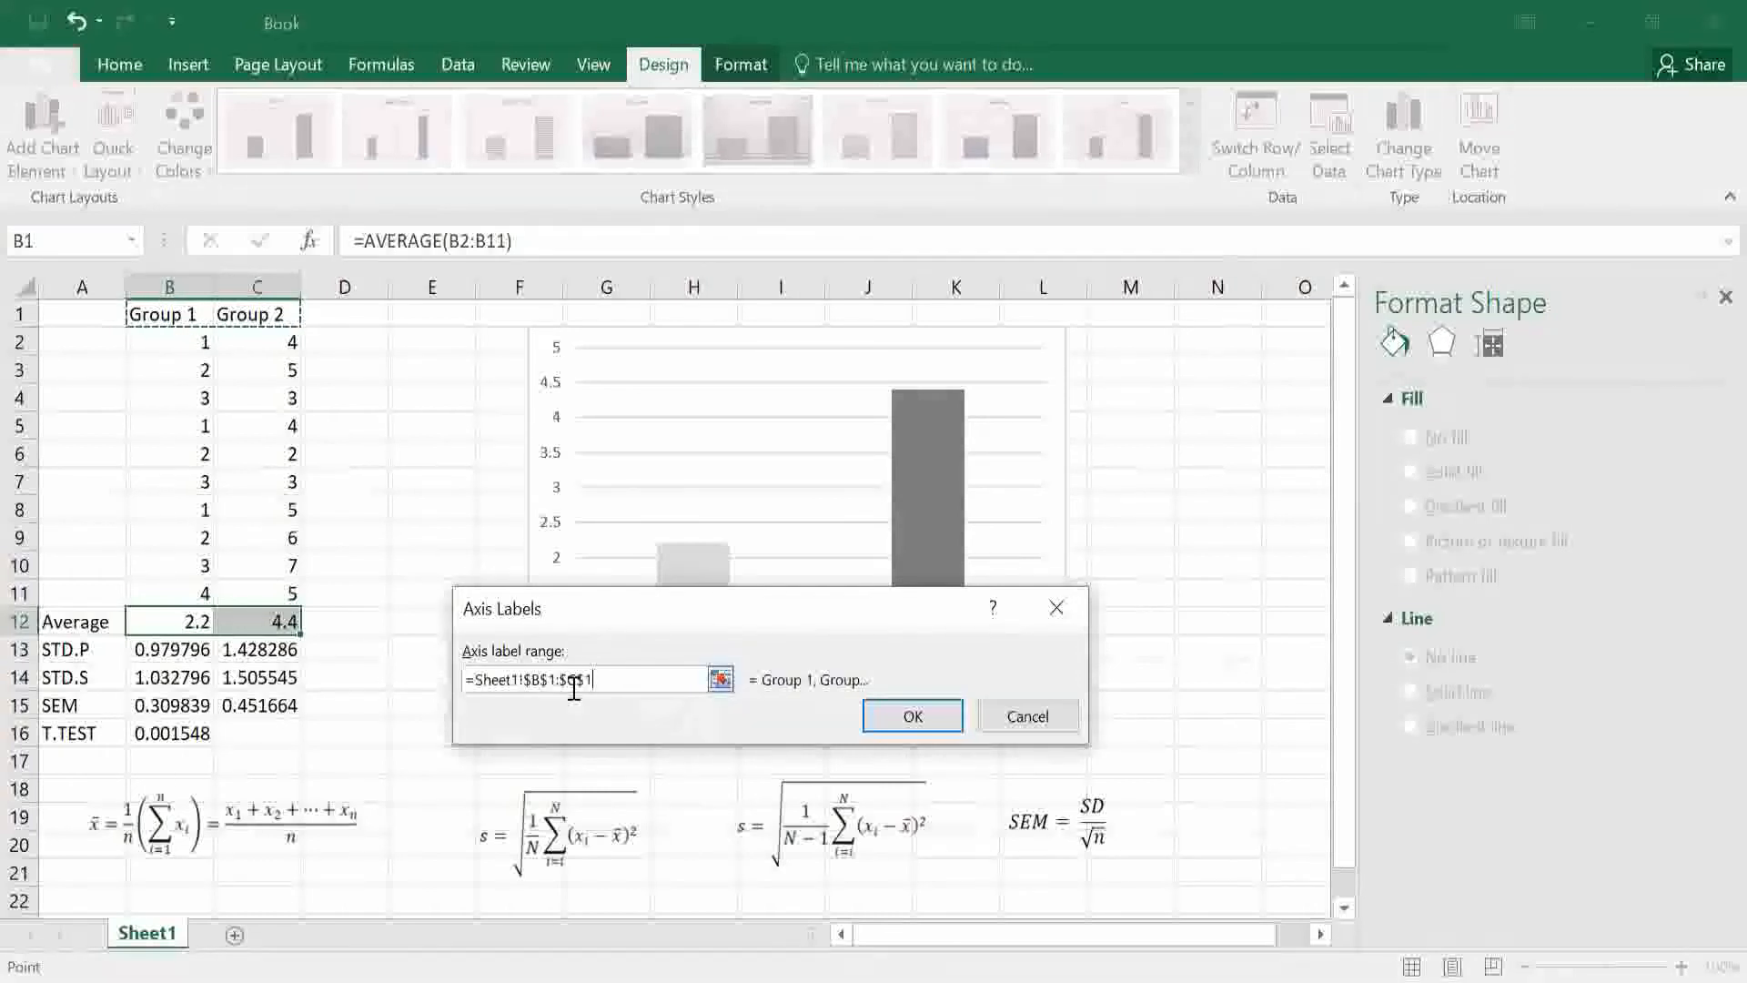
left_click(943, 719)
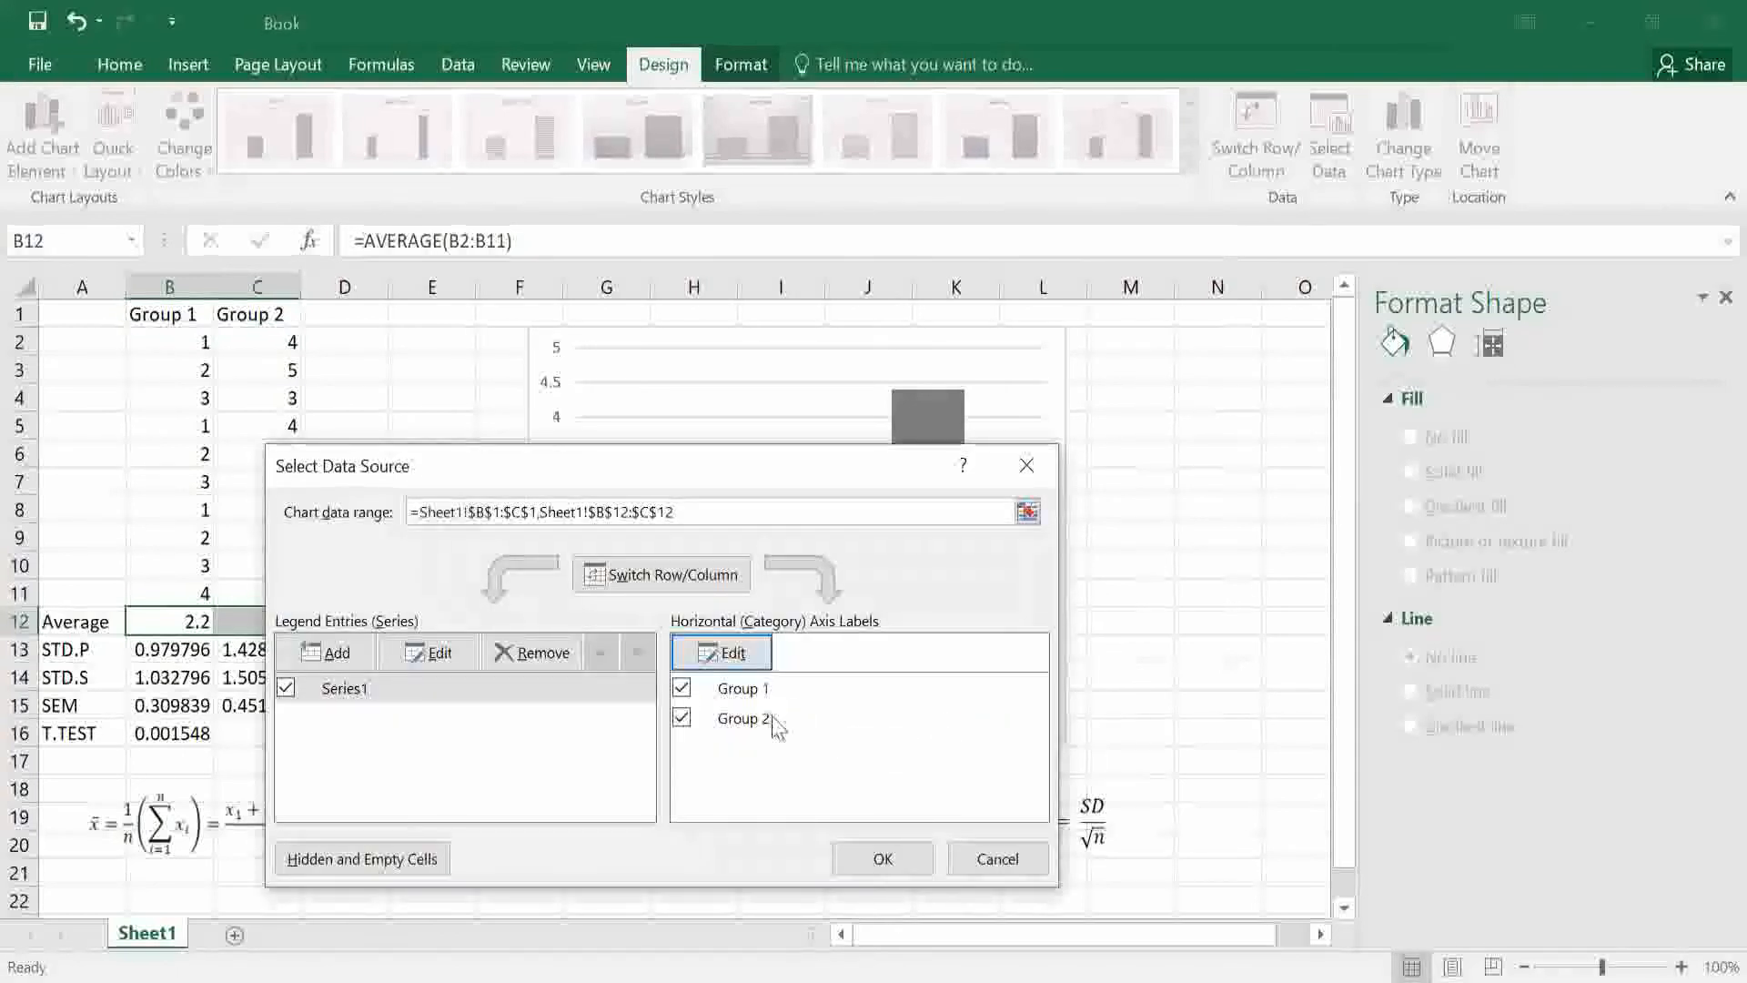
left_click(882, 859)
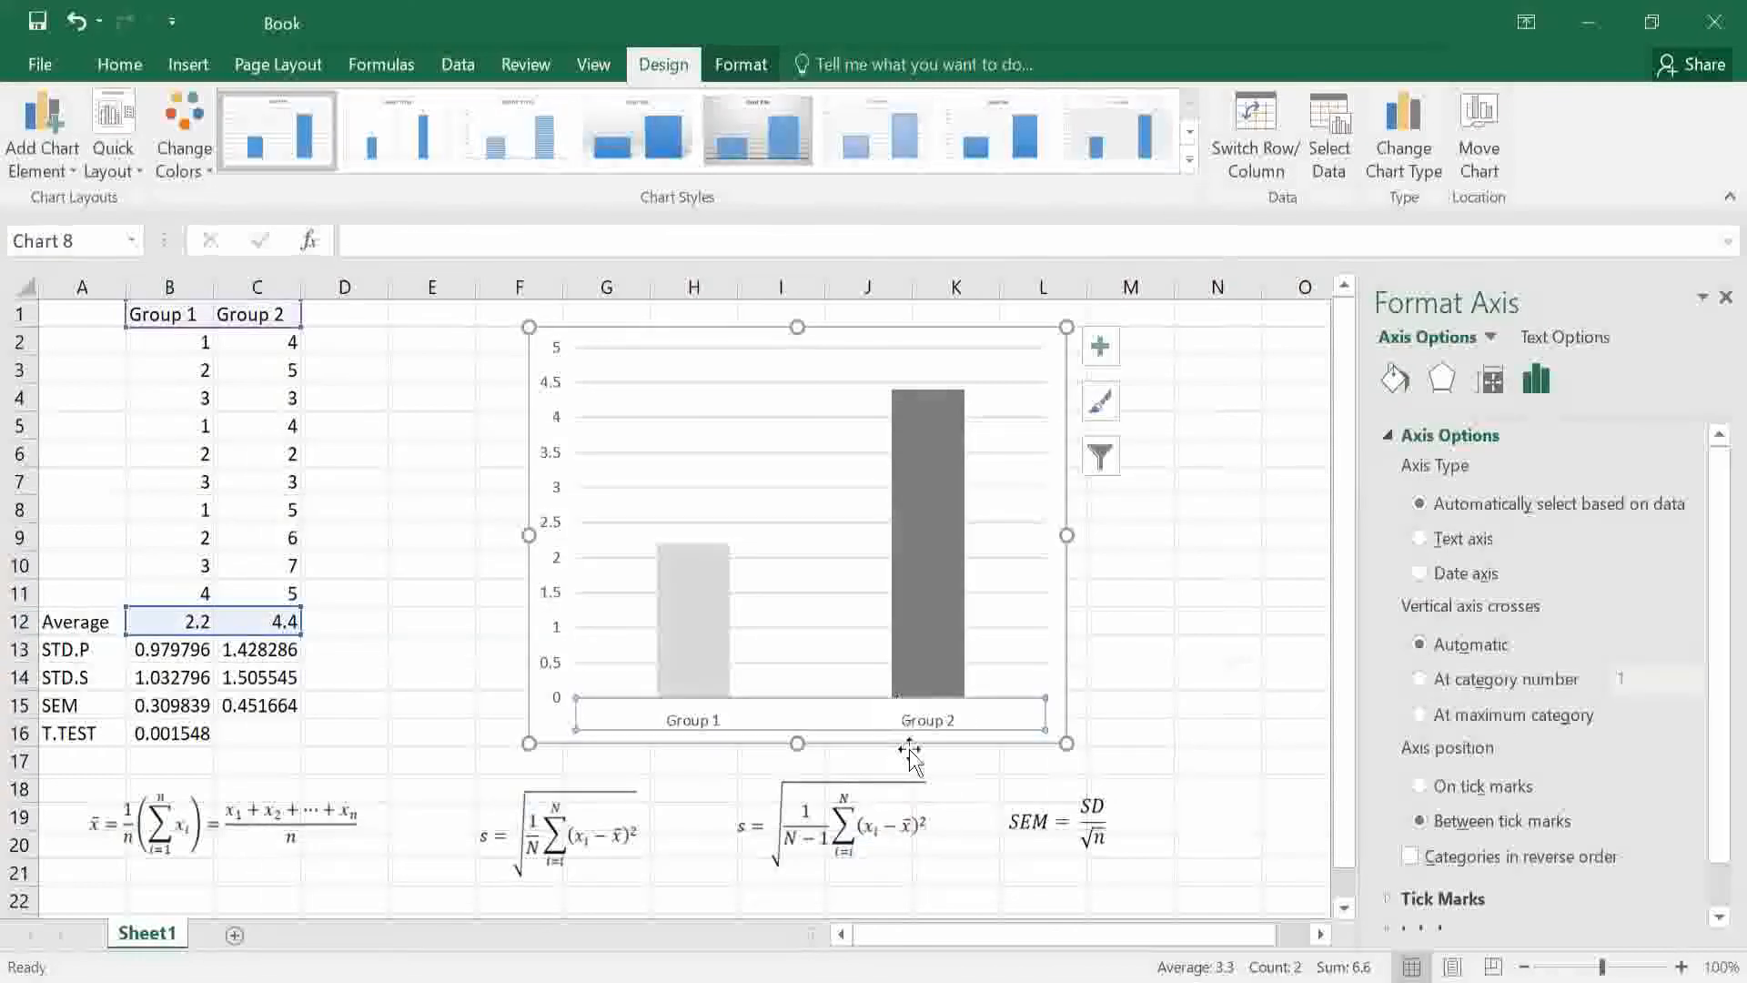
Format the chart's vertical axis major gridlines with no line.
left_click(943, 625)
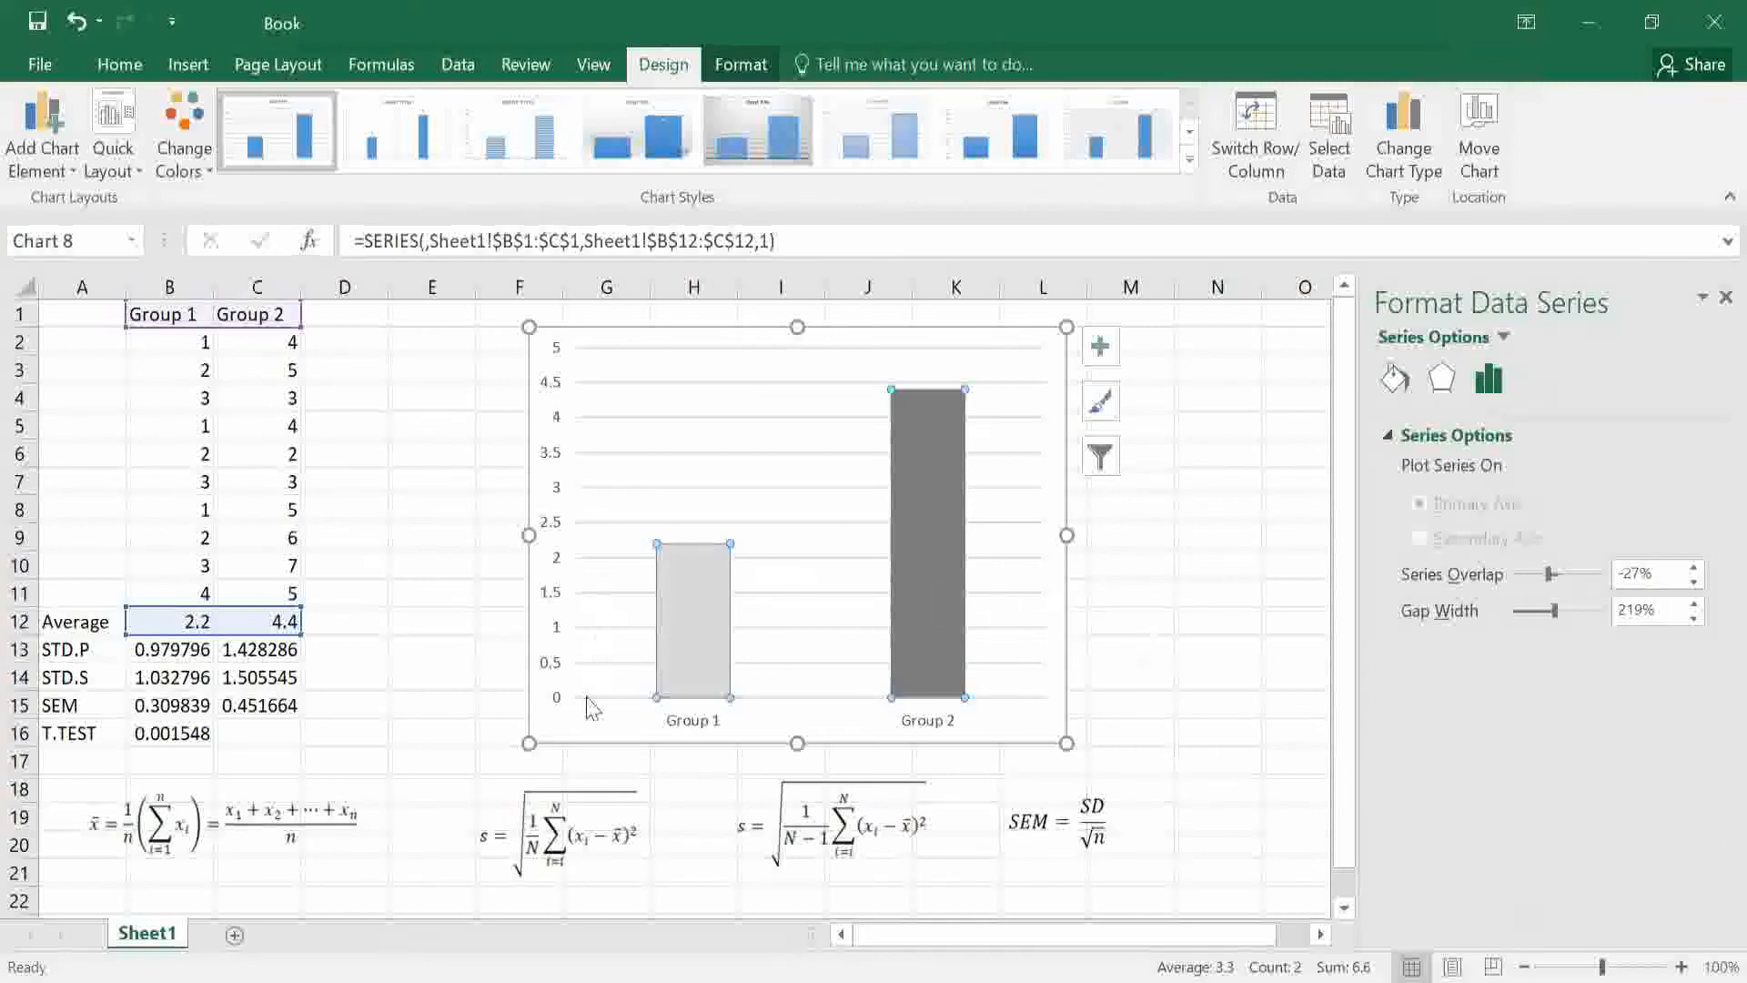
left_click(564, 736)
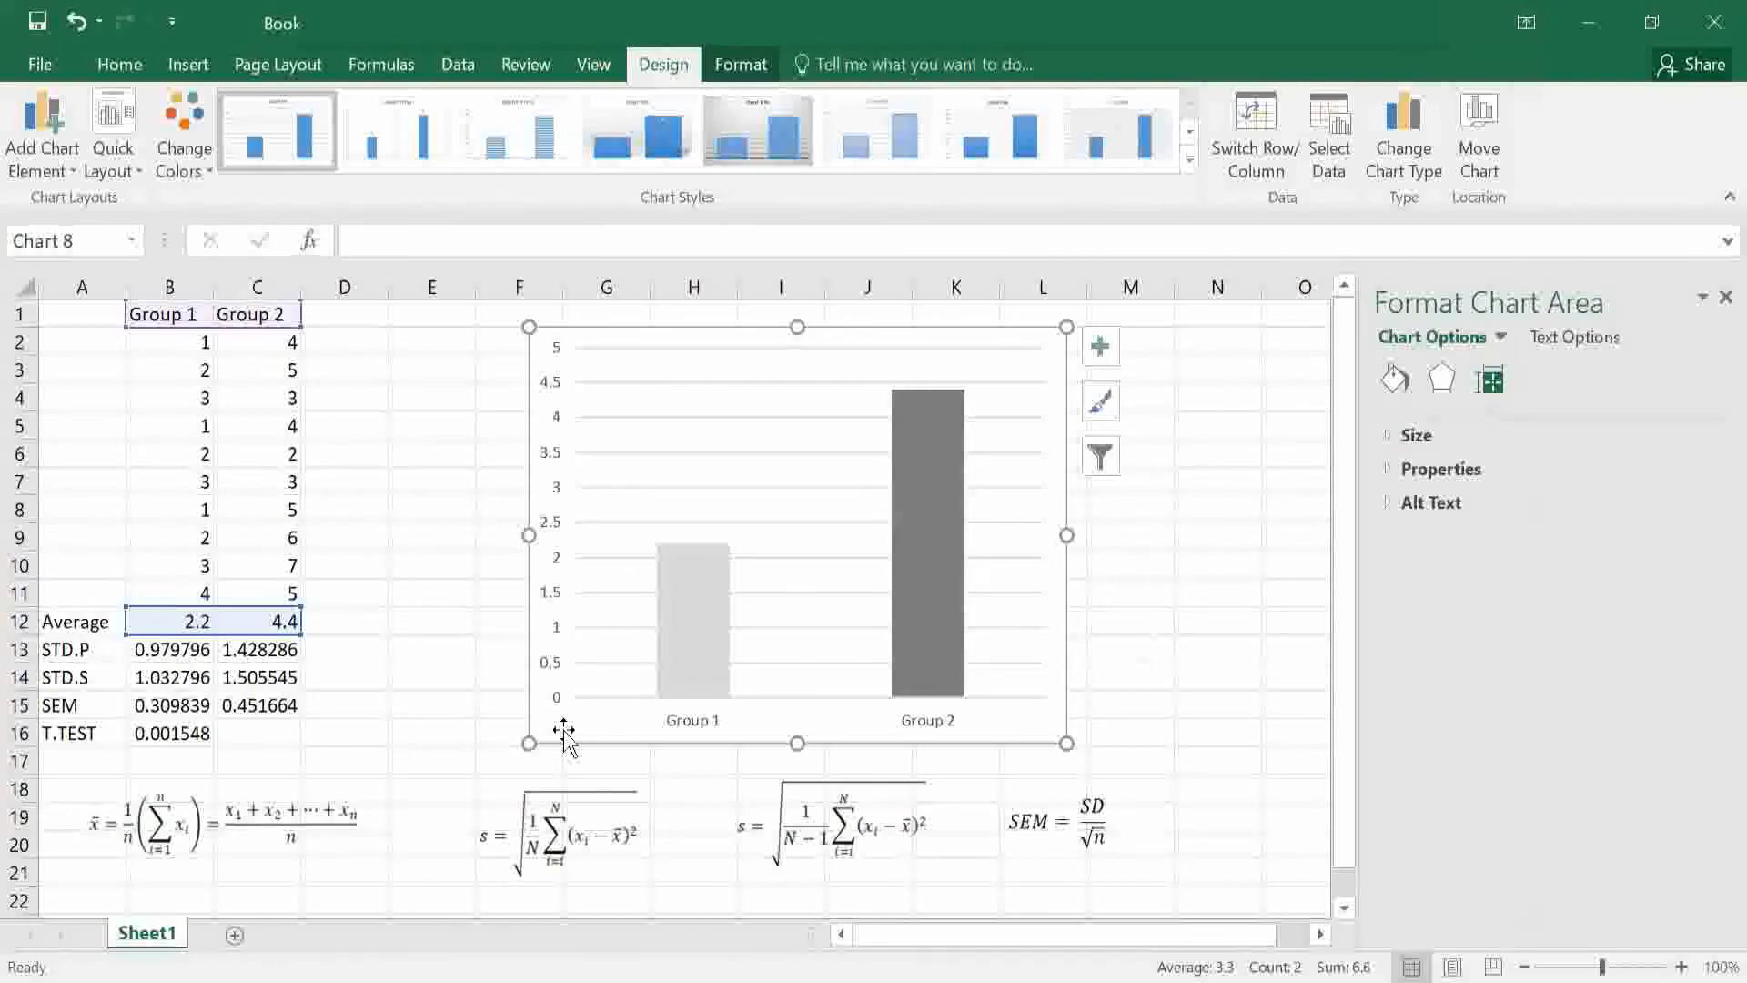
left_click(826, 391)
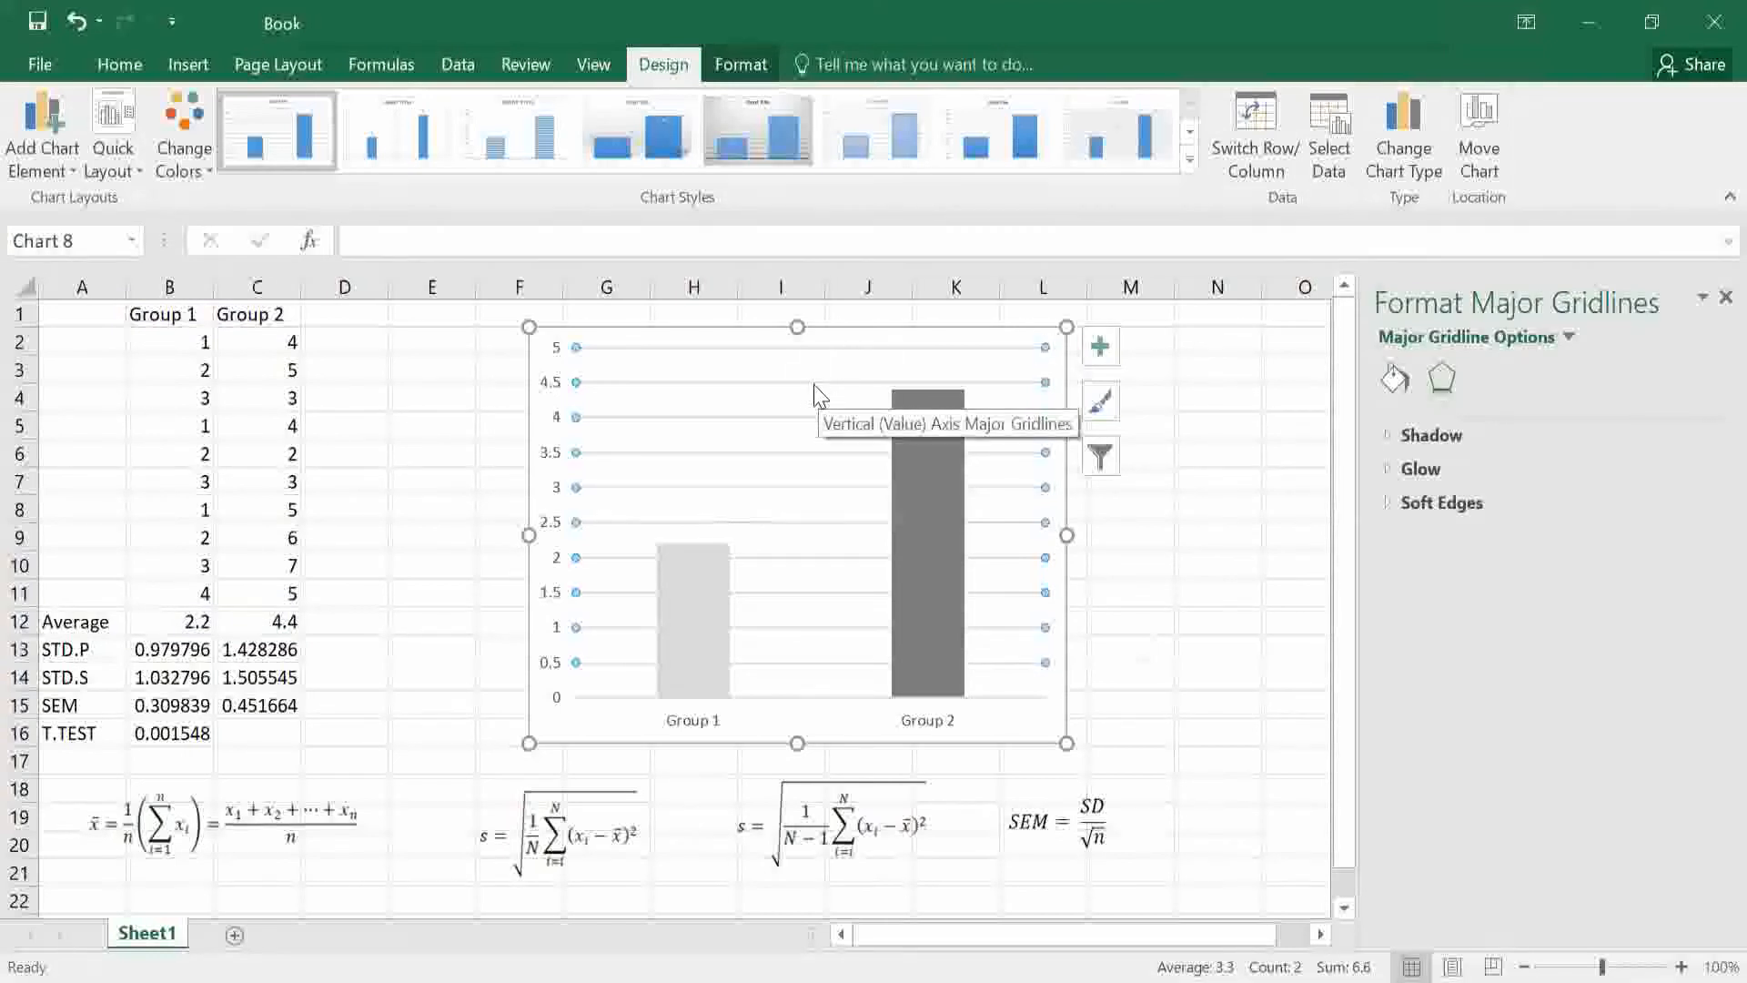
left_click(1570, 337)
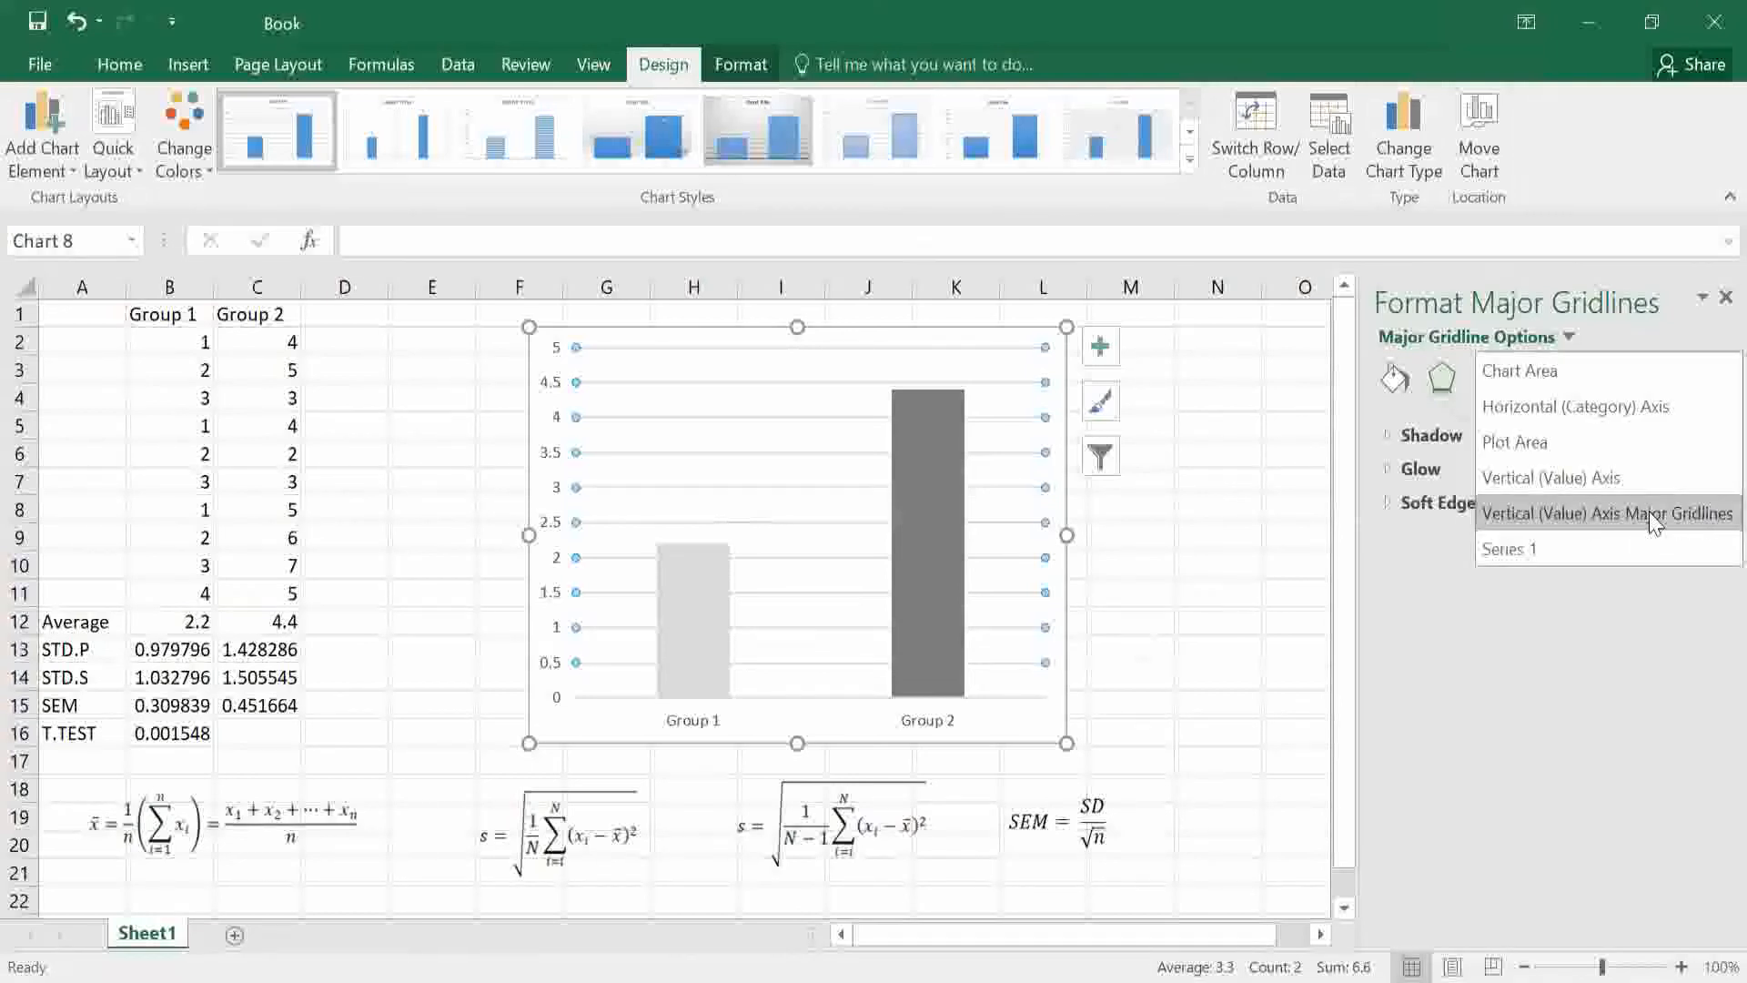
left_click(1565, 513)
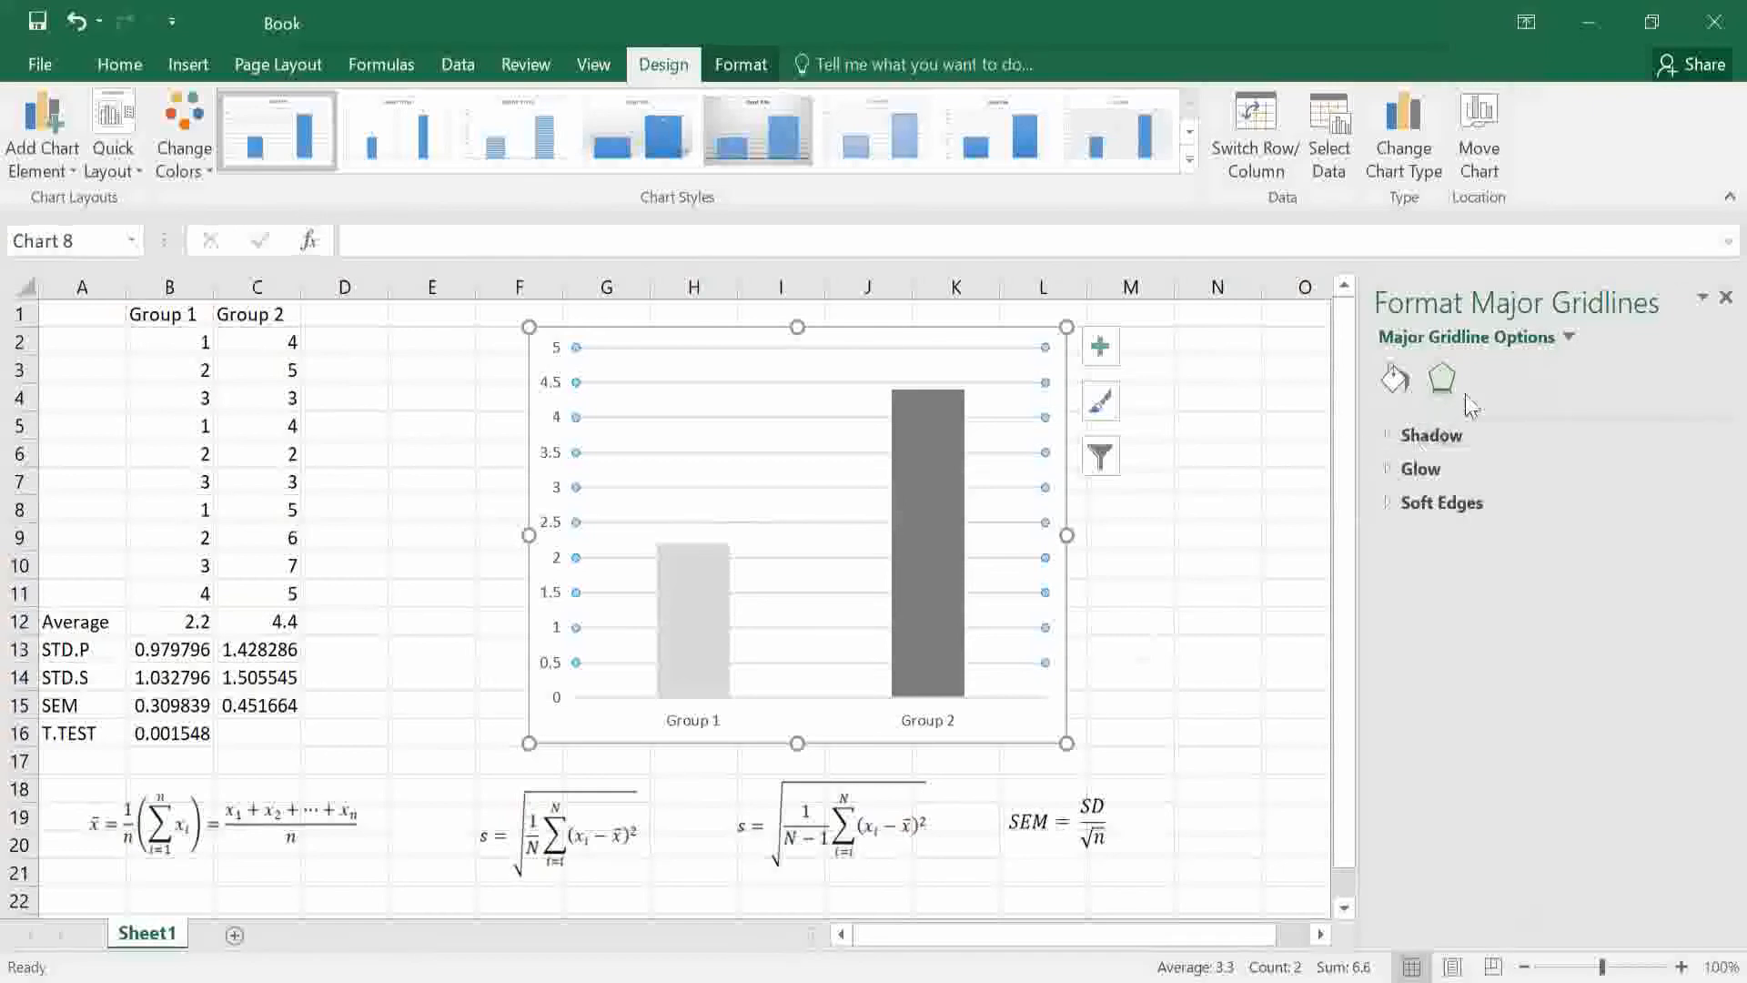
left_click(1394, 382)
left_click(1452, 475)
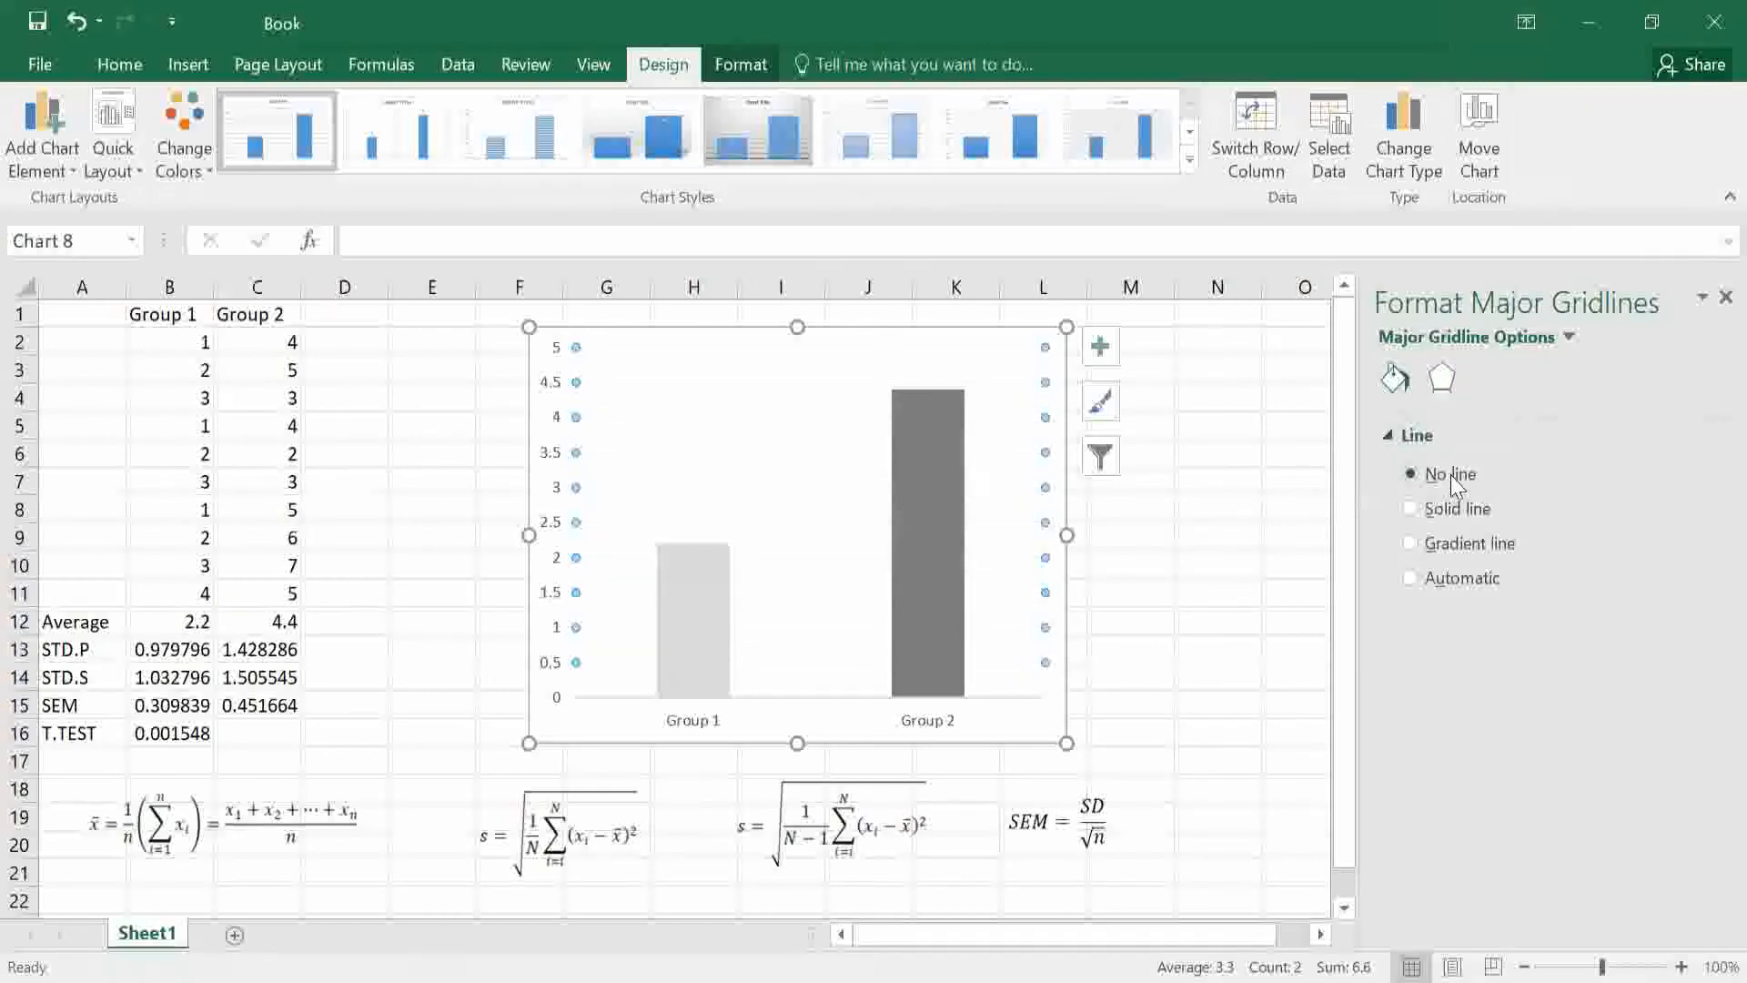
Add error bars to the two average columns in the chart.
left_click(1055, 694)
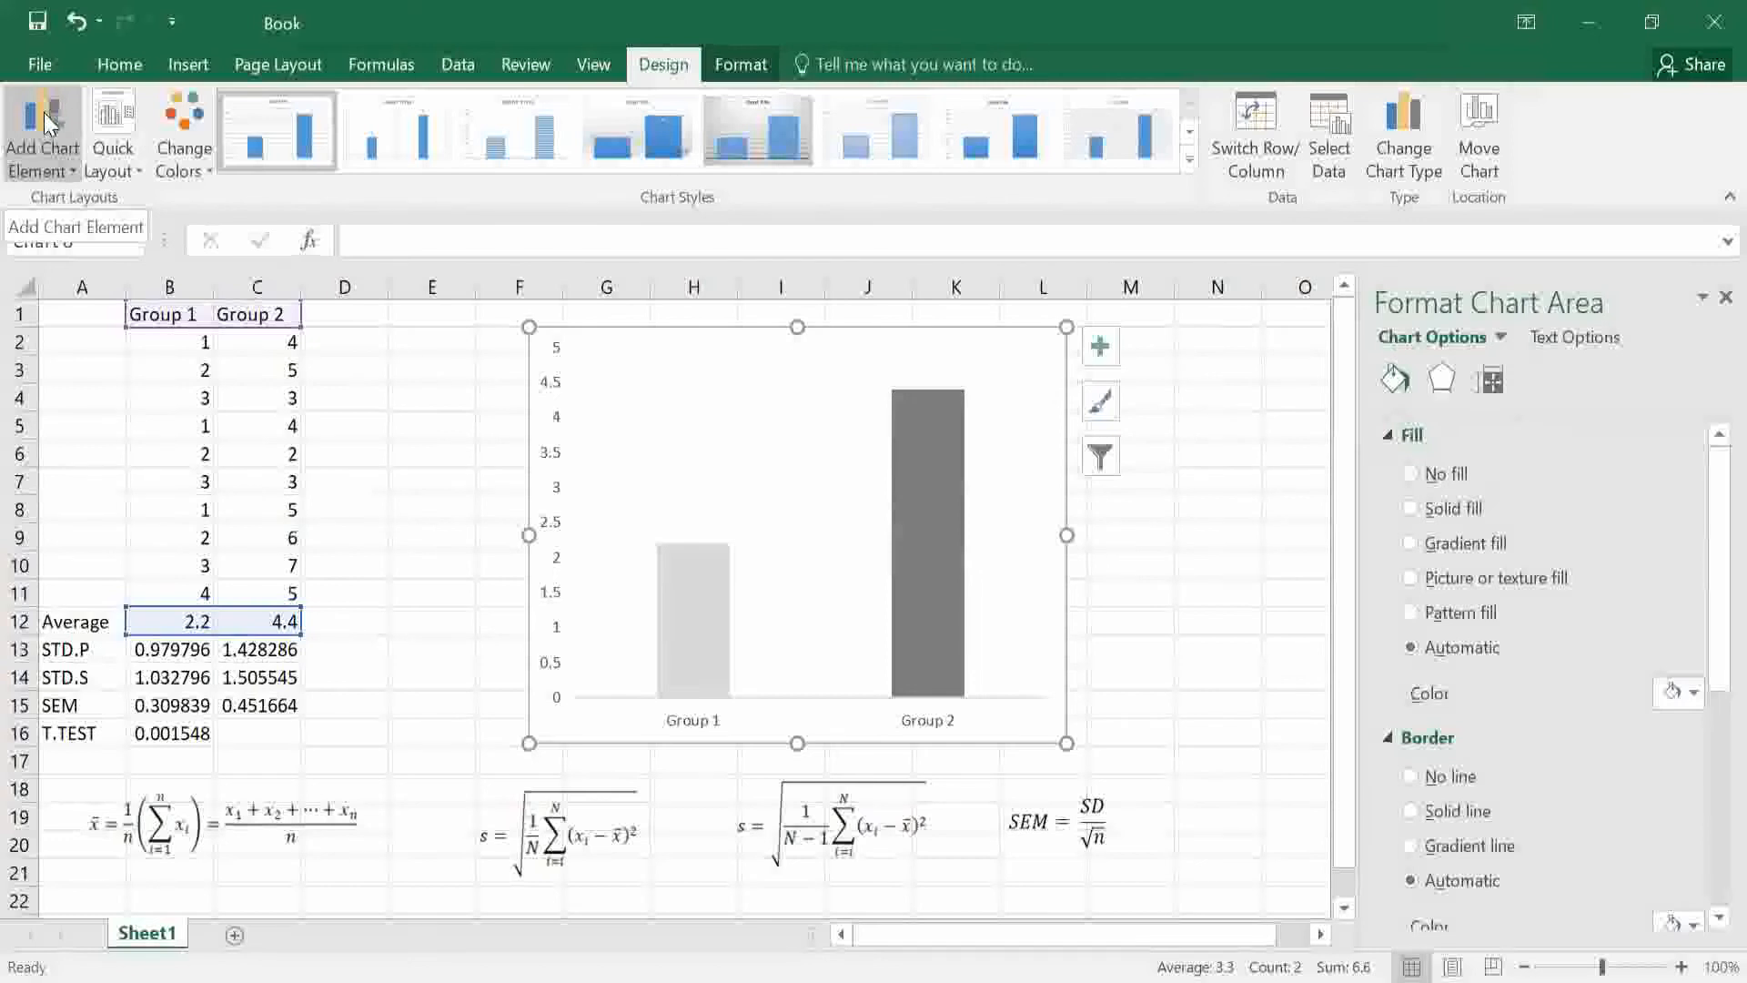
left_click(1103, 347)
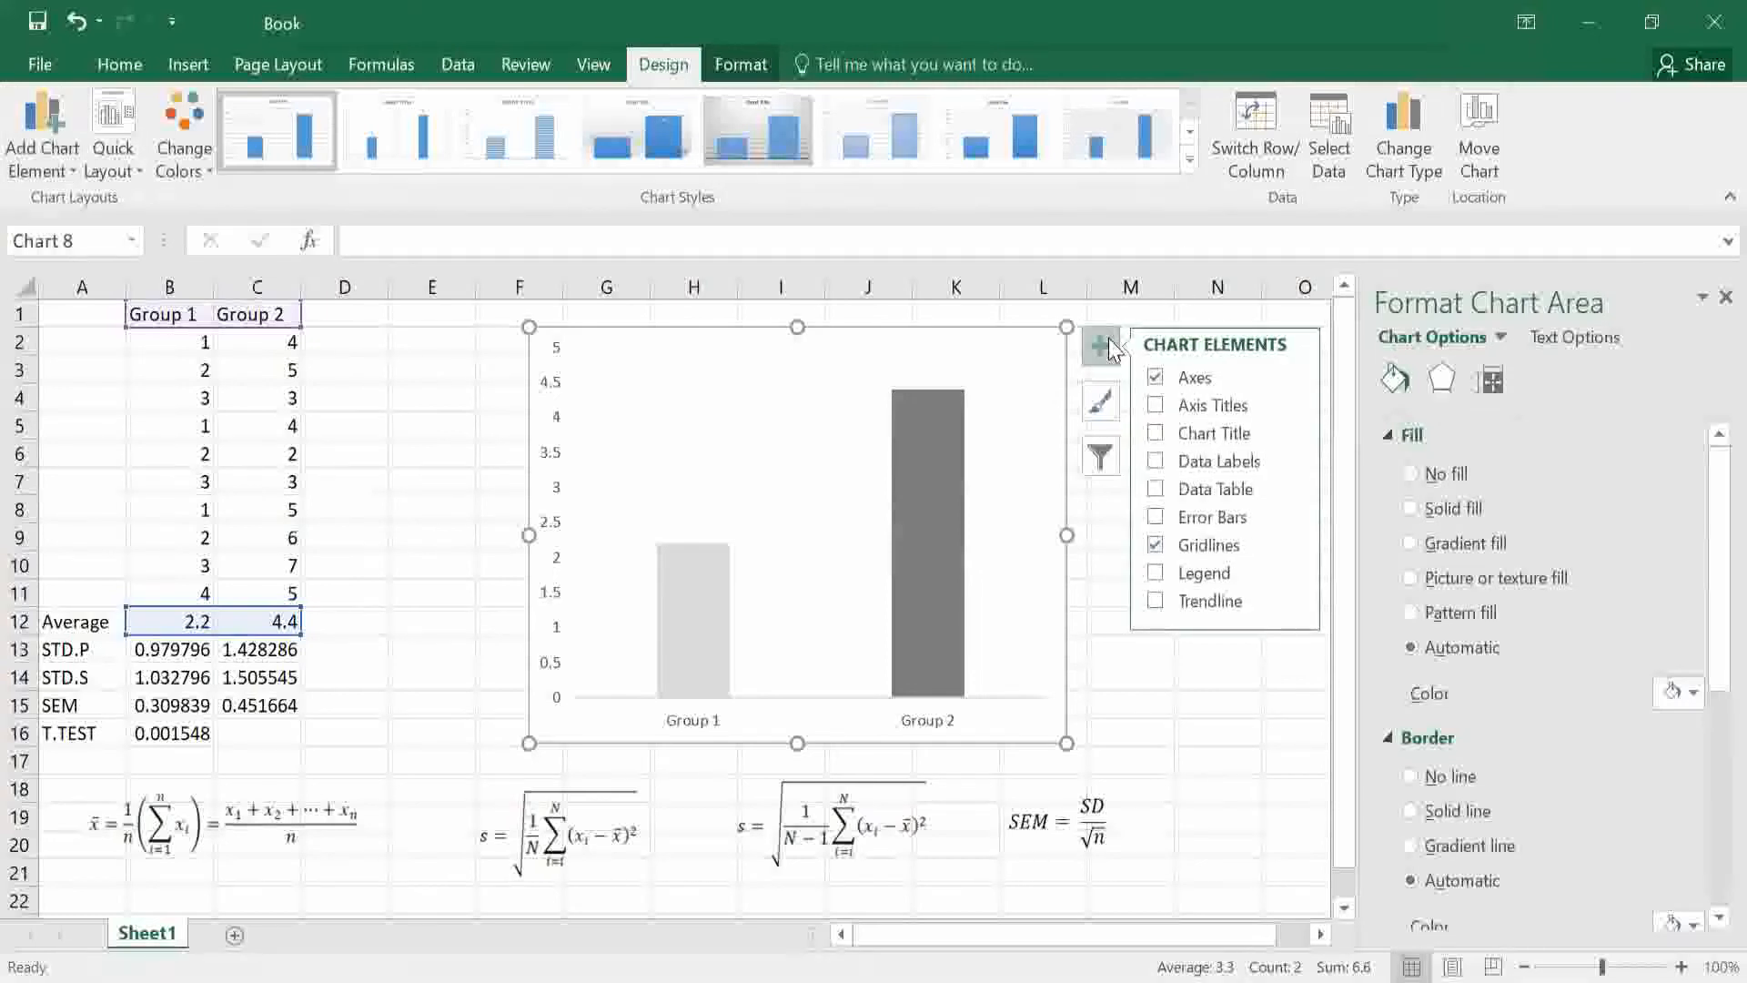
left_click(1205, 512)
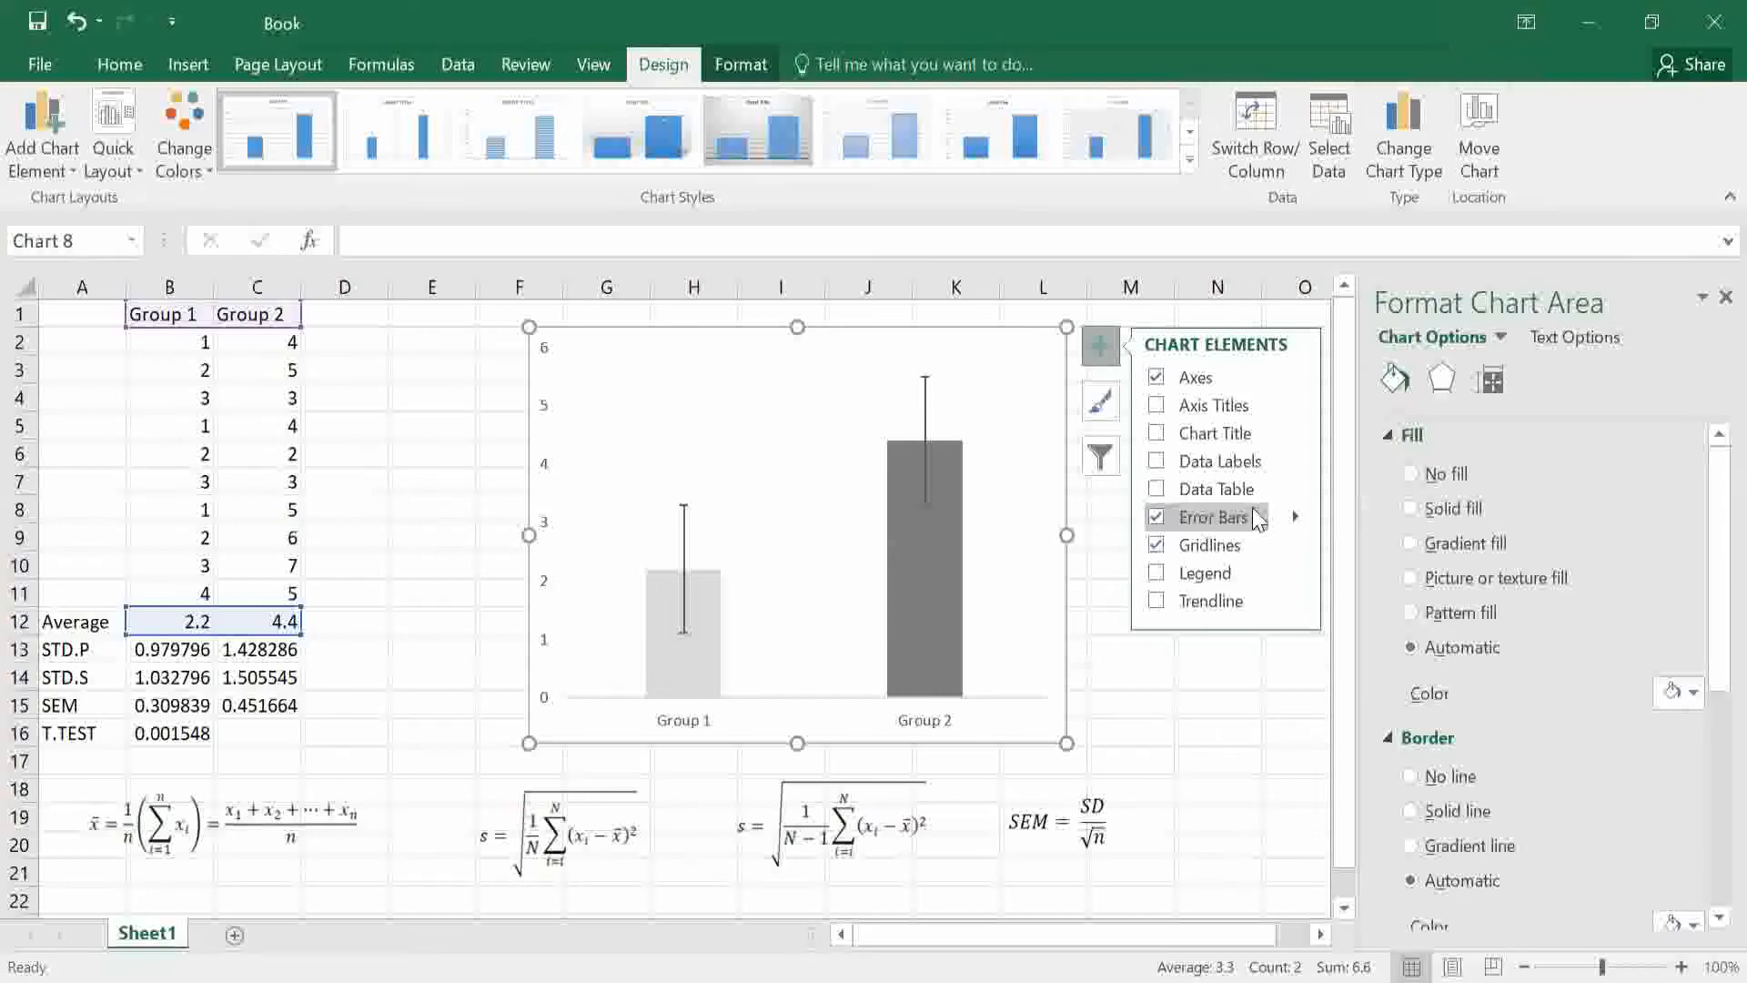
Format the error bars with a solid line 1.5 pt wide.
left_click(1297, 520)
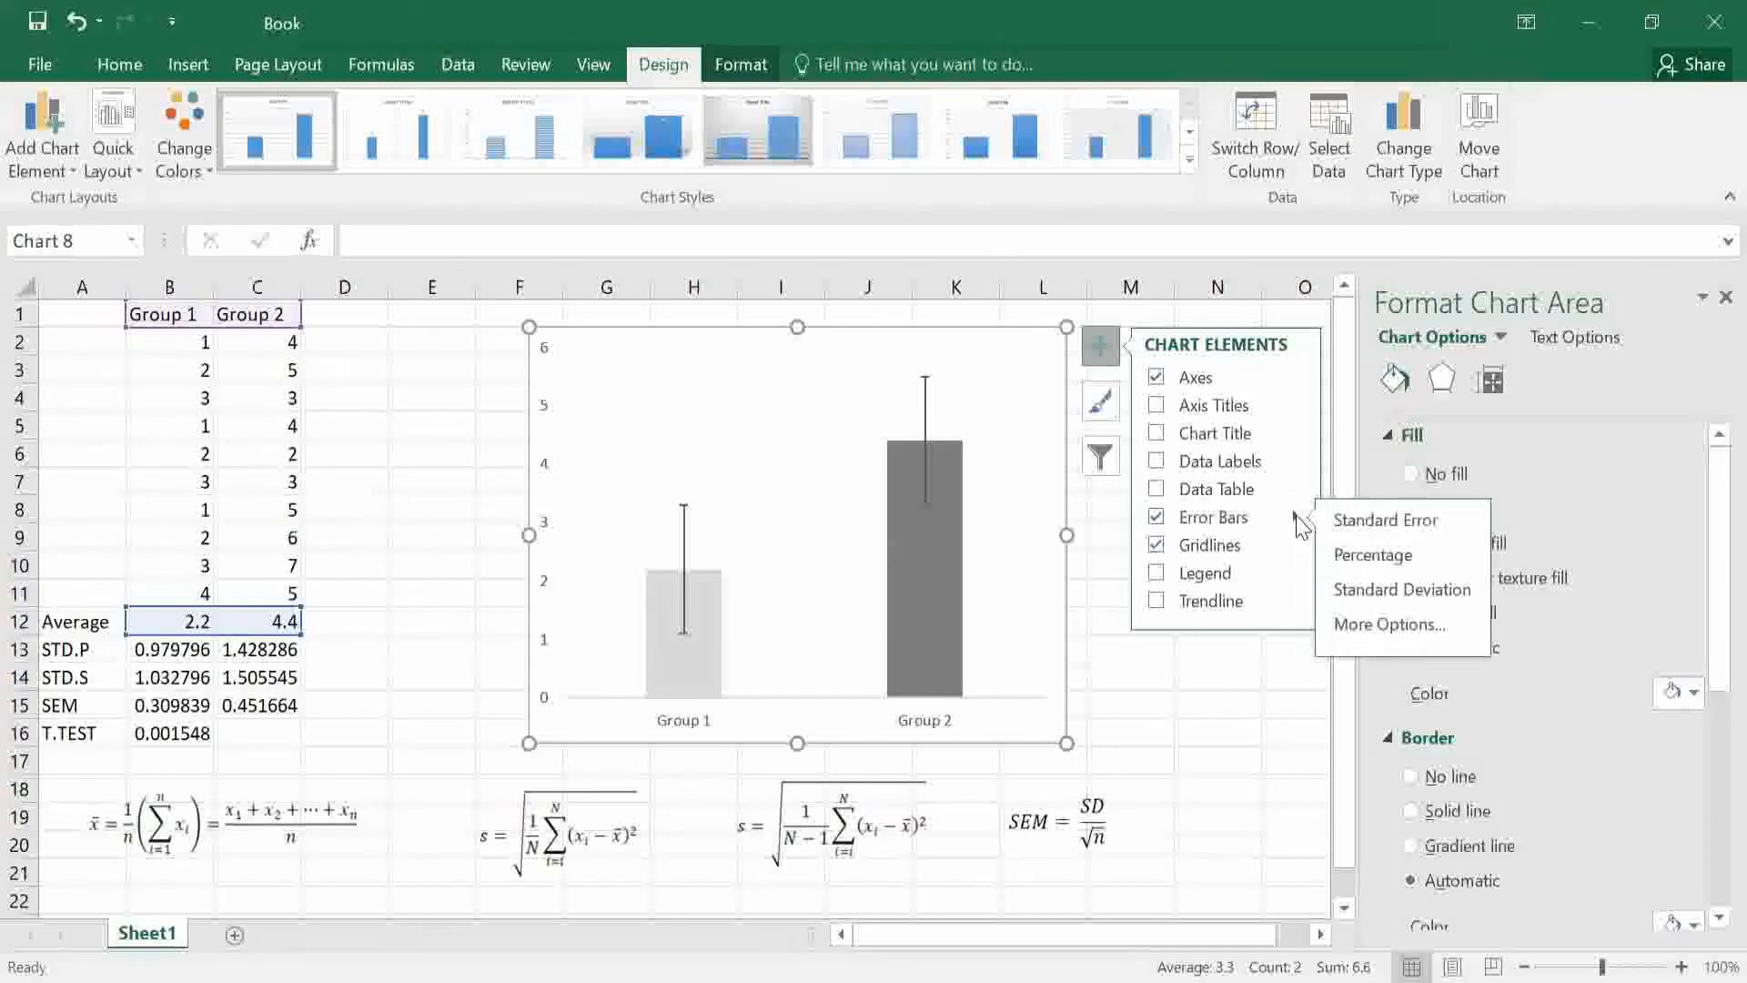
left_click(1380, 626)
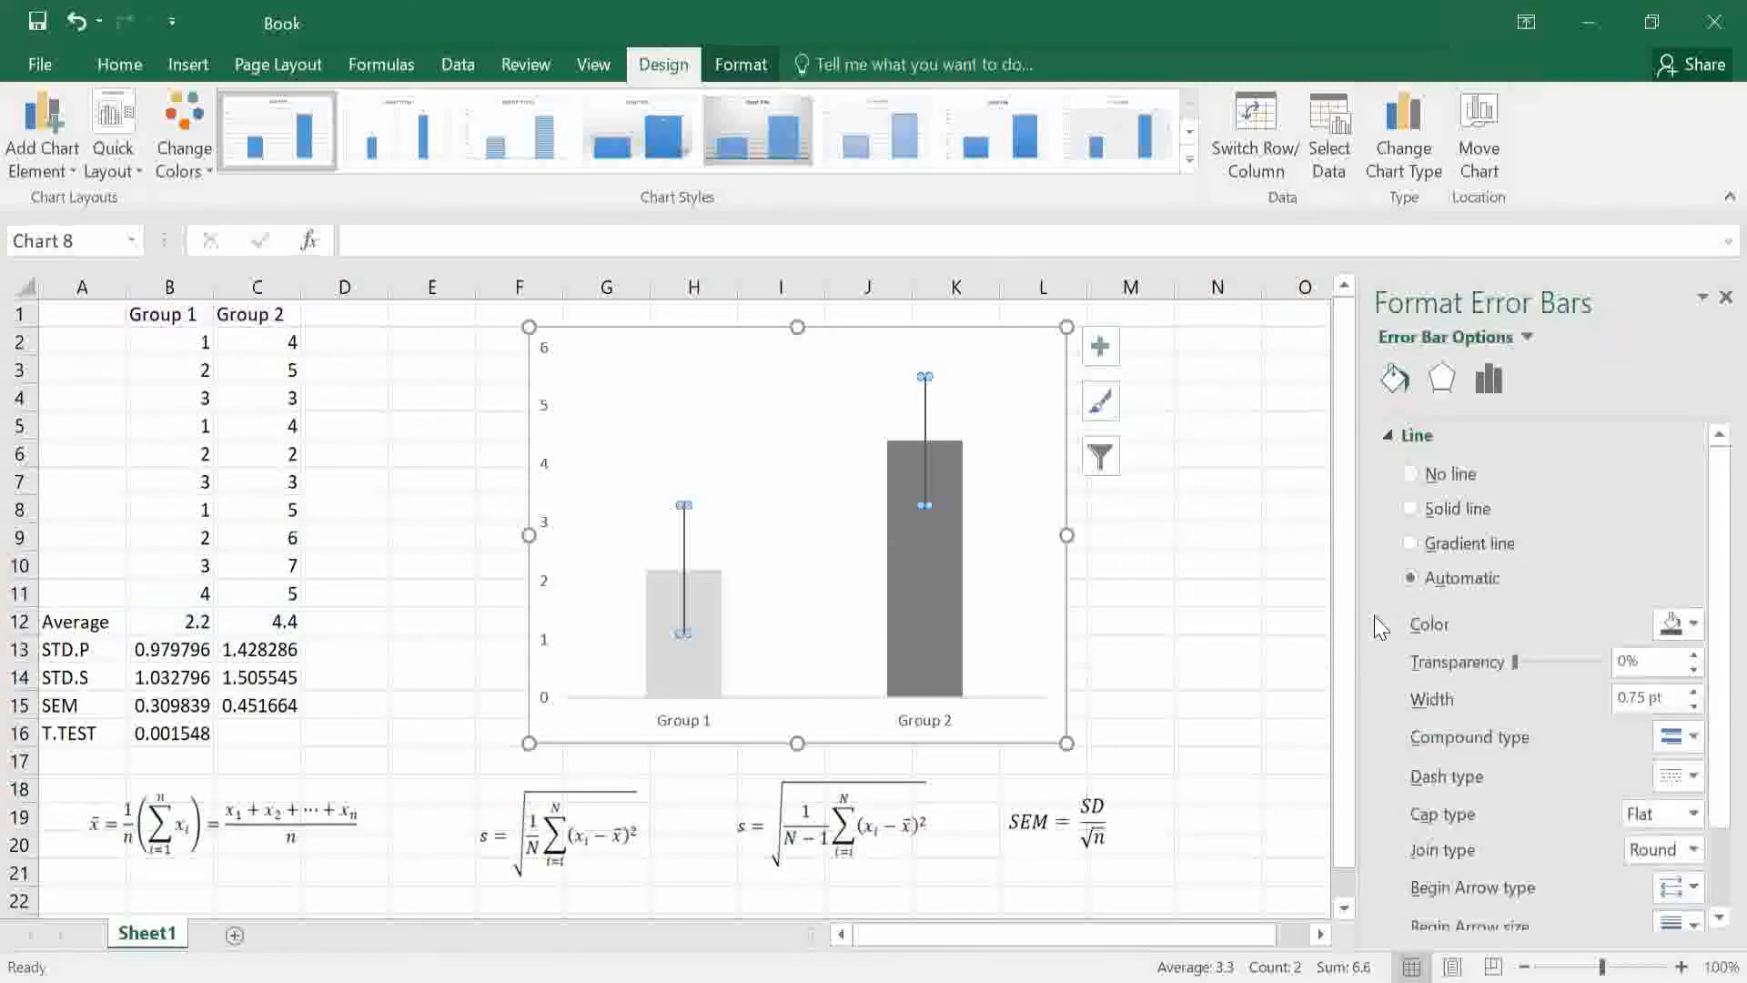
left_click(1694, 693)
left_click(1694, 693)
left_click(1694, 694)
left_click(1694, 693)
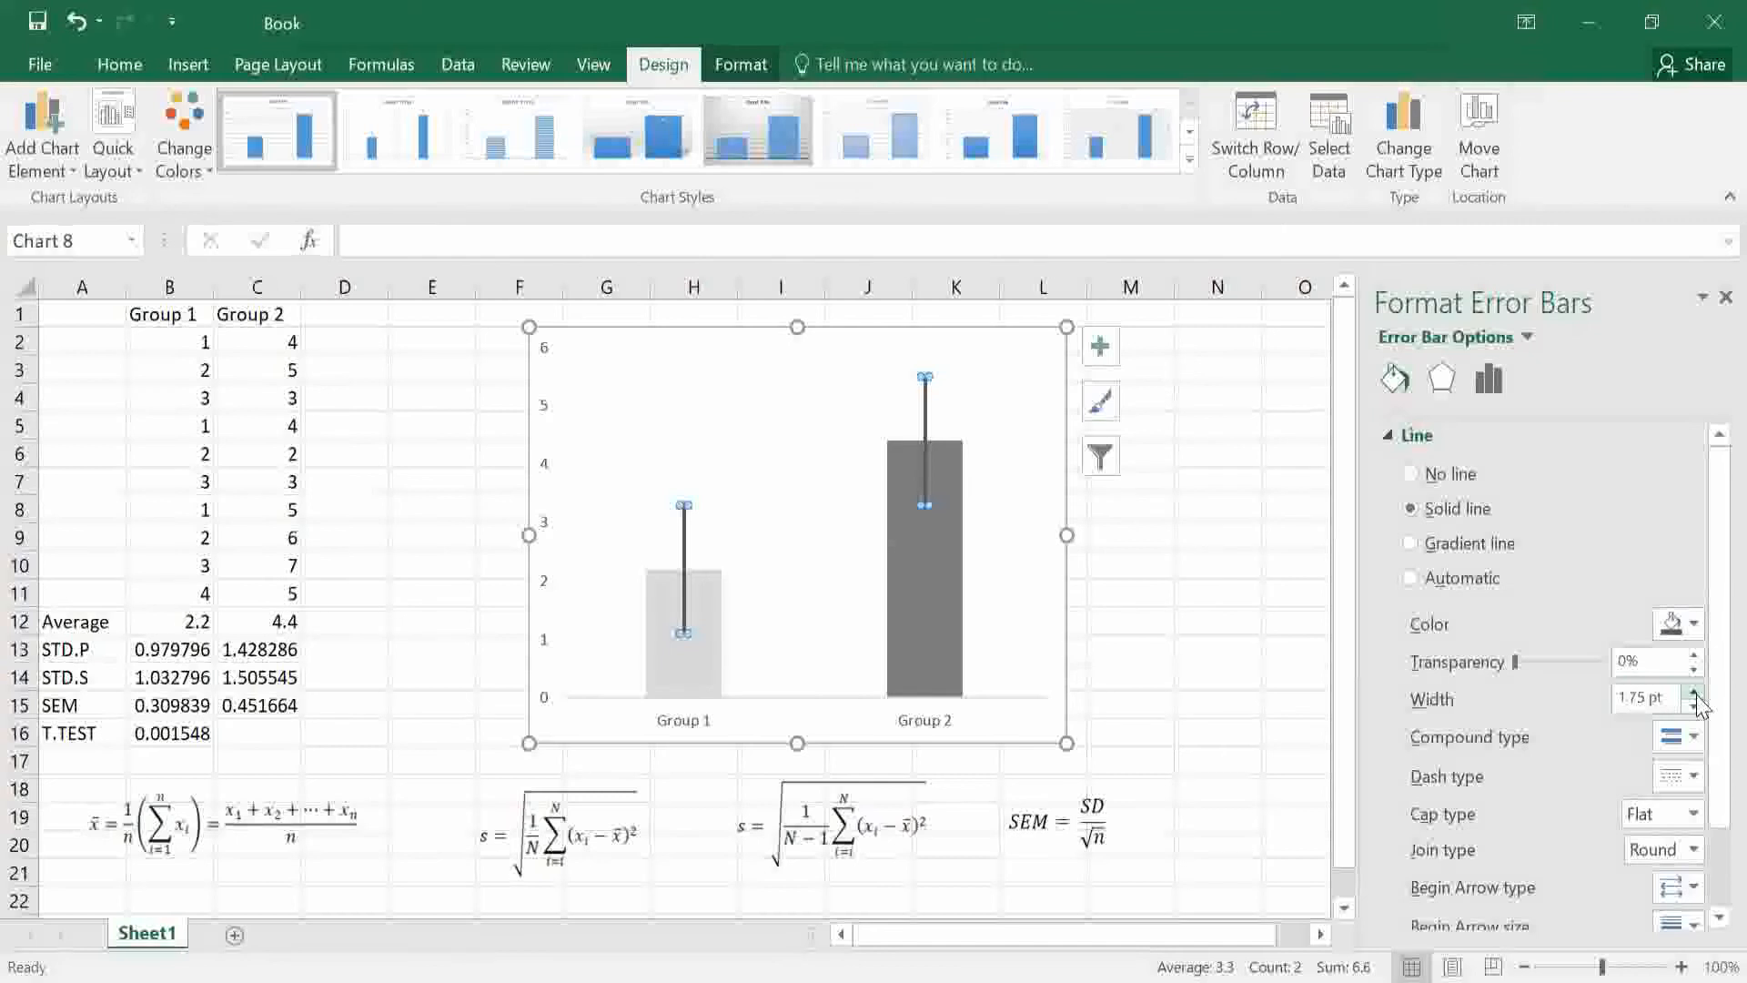
left_click(1695, 705)
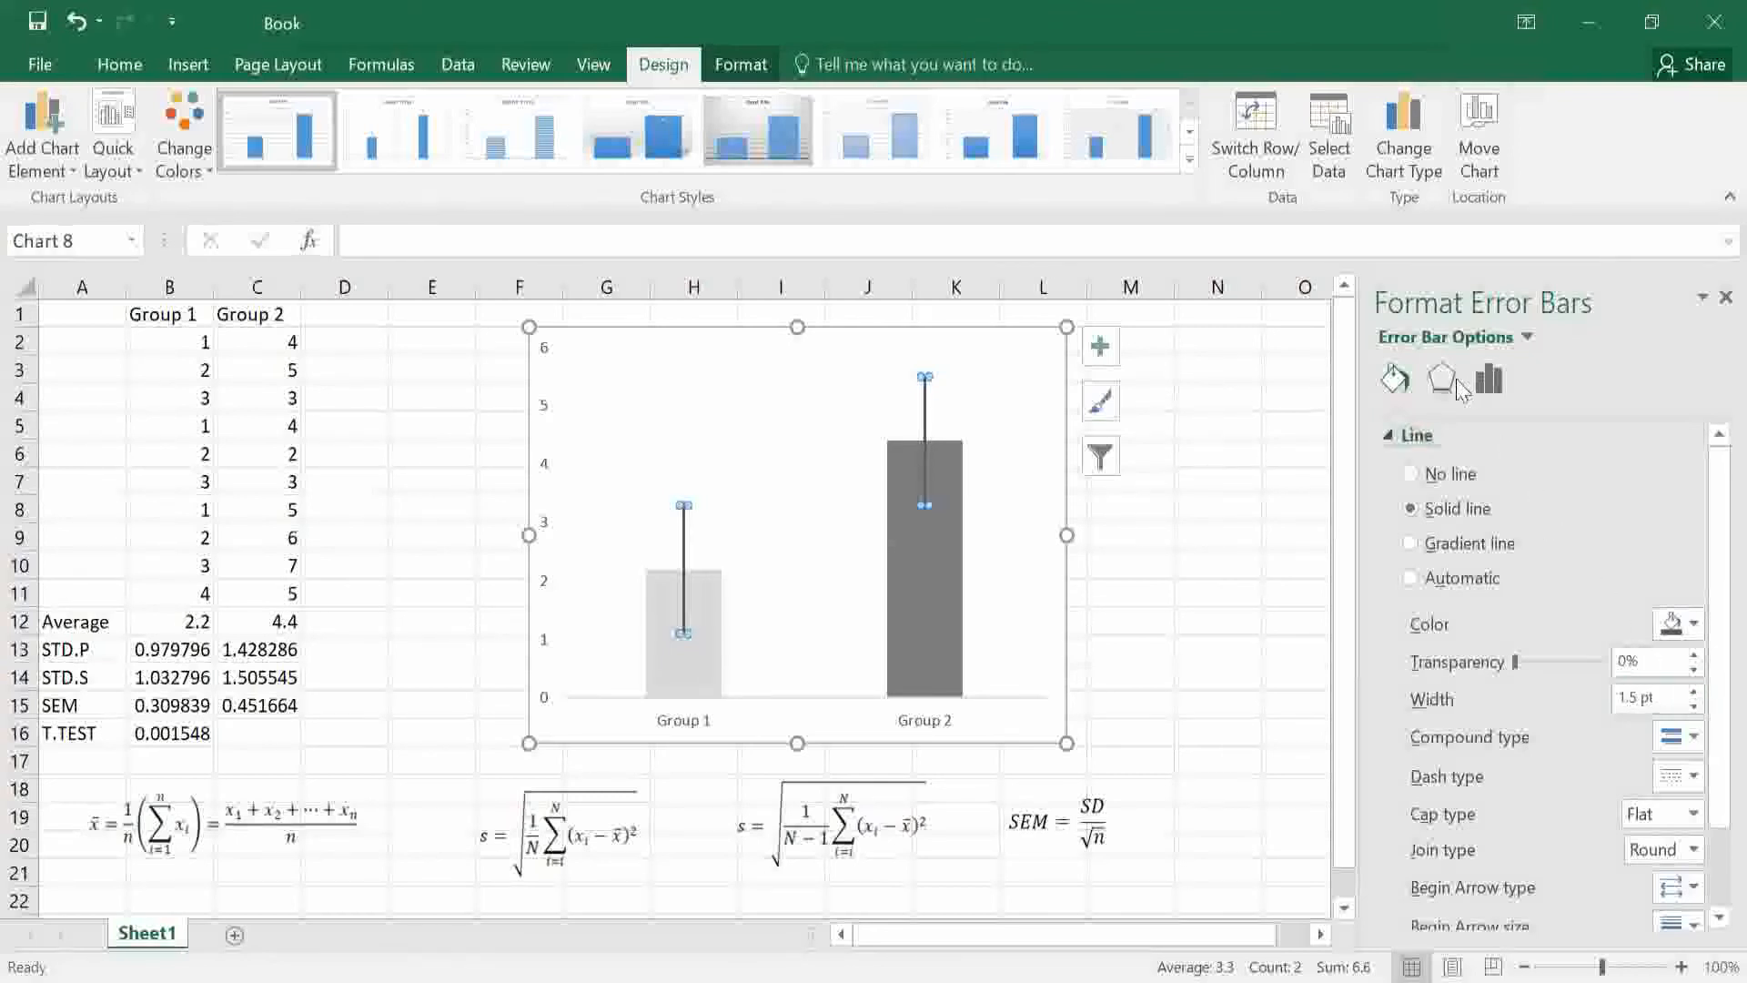
Switch the error amount to custom and use the SEM cells B15:C15 as the positive error value.
left_click(1488, 380)
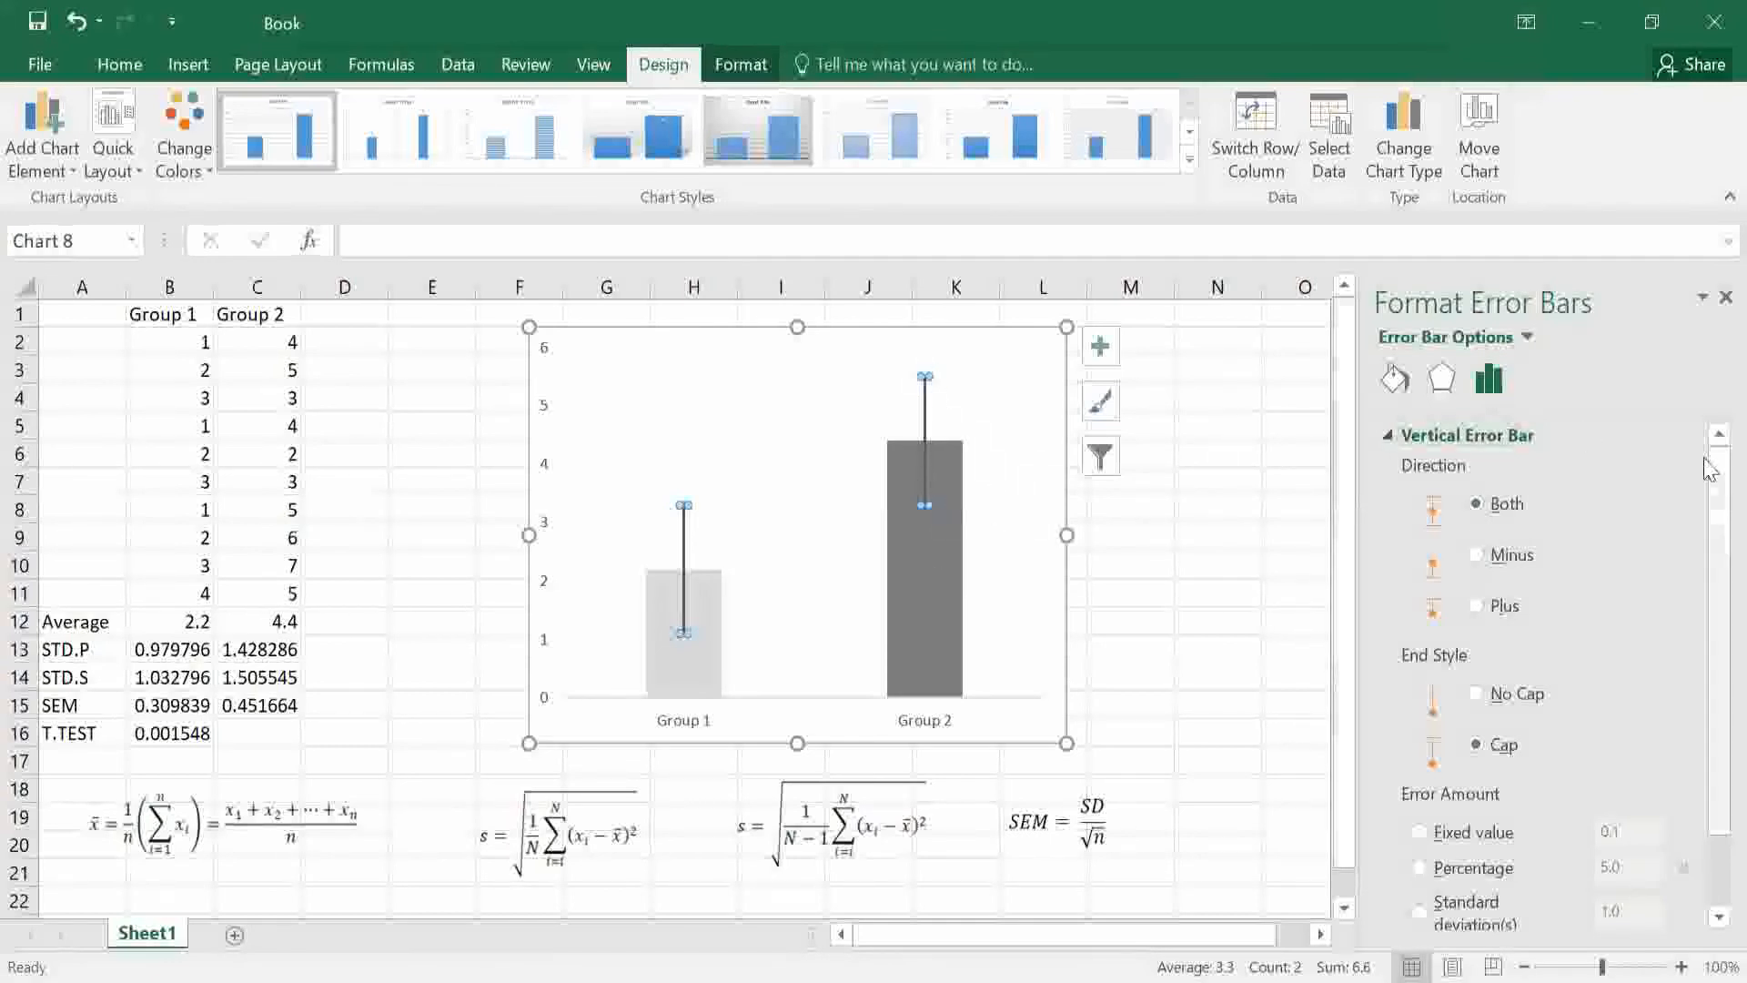
mouse_move(1706, 461)
left_mouse_down()
mouse_move(1706, 491)
mouse_move(1706, 455)
left_mouse_up()
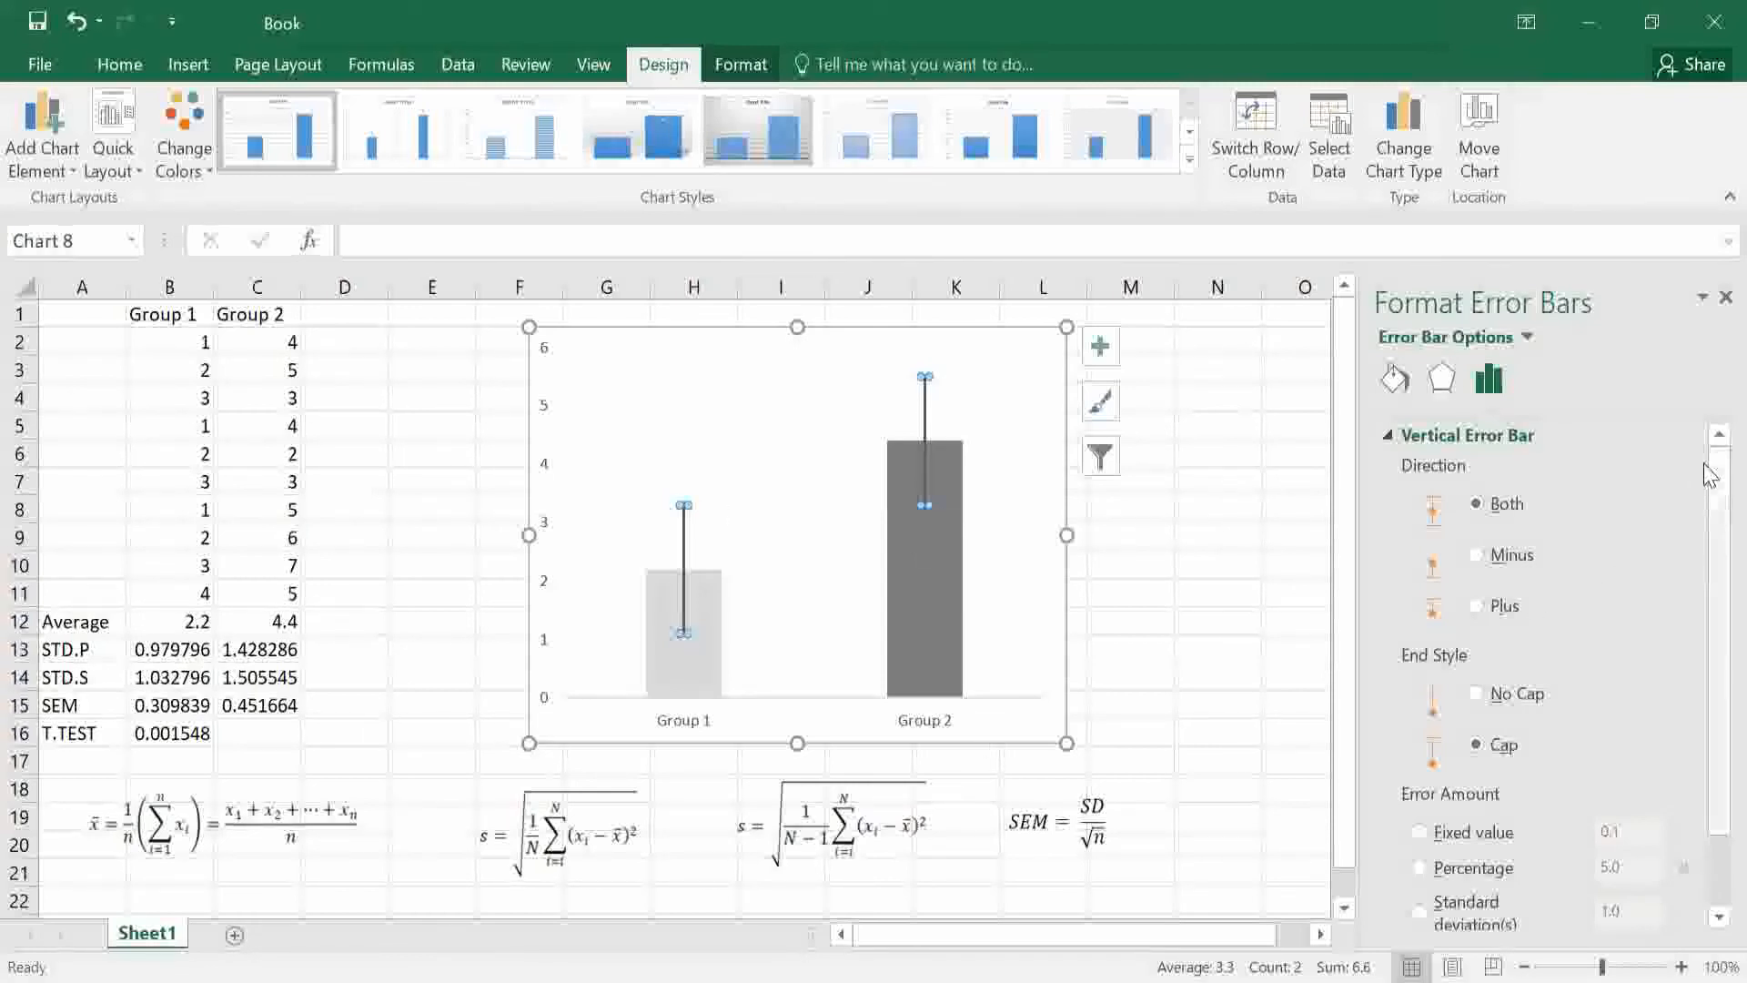
left_click_drag(1709, 500, 1706, 602)
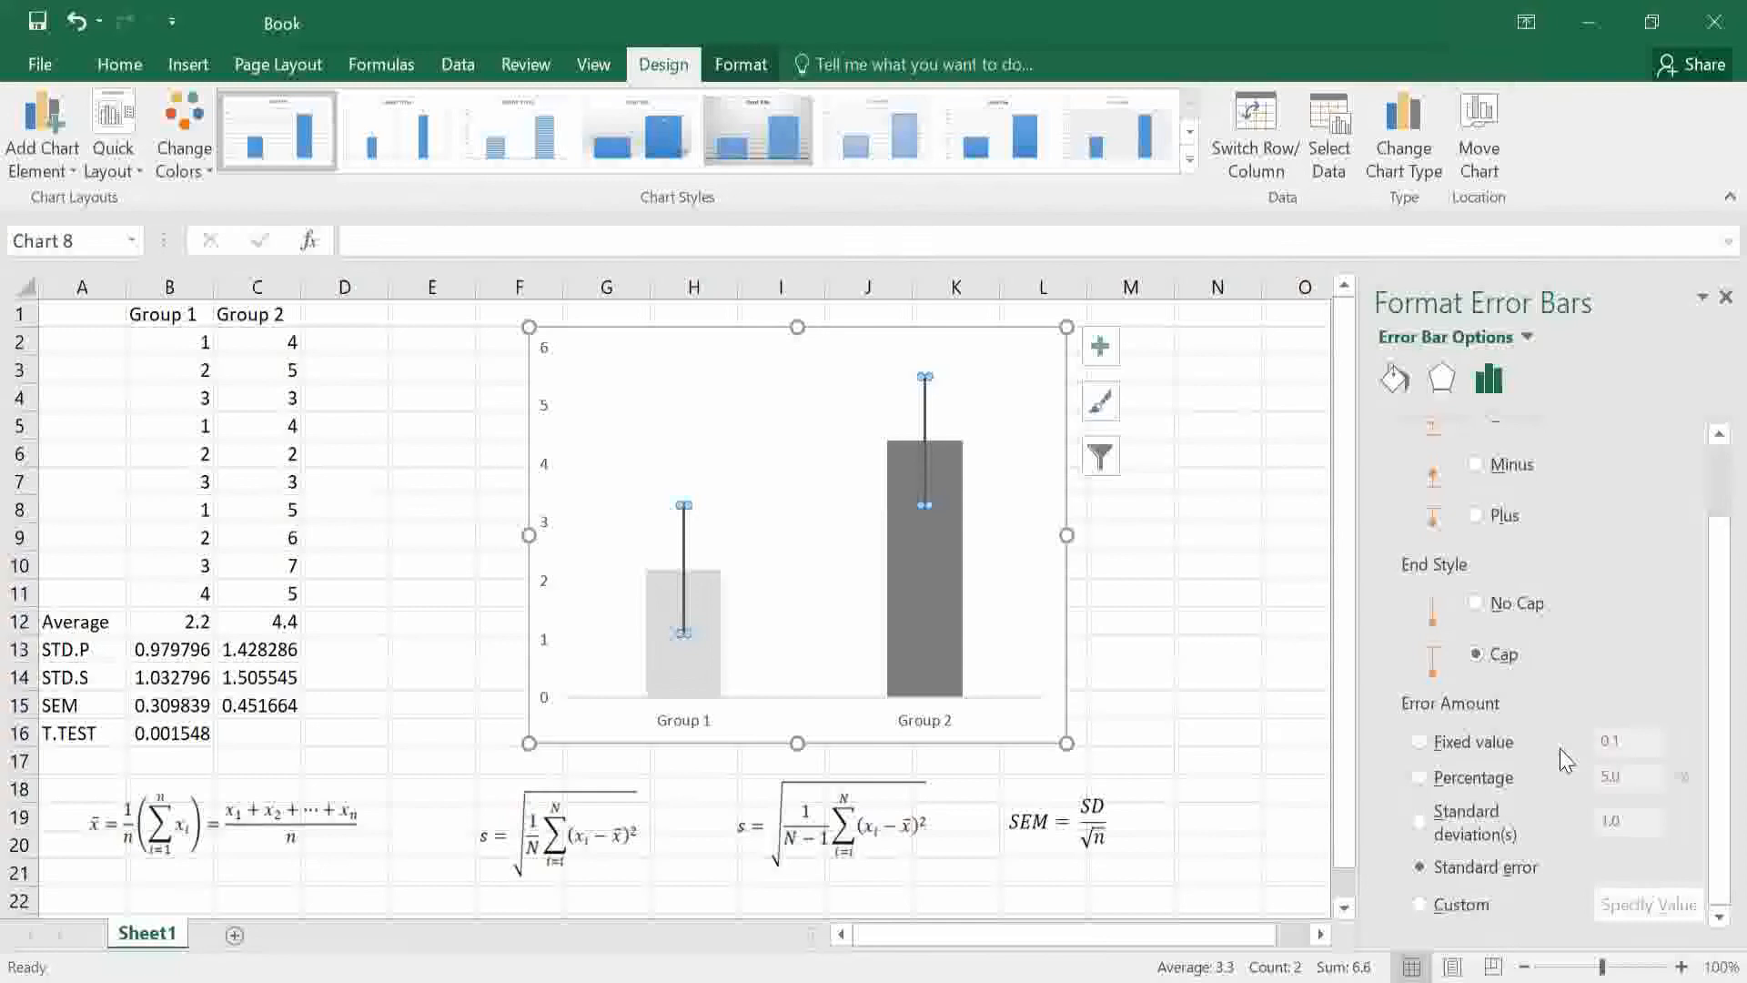
left_click(1420, 904)
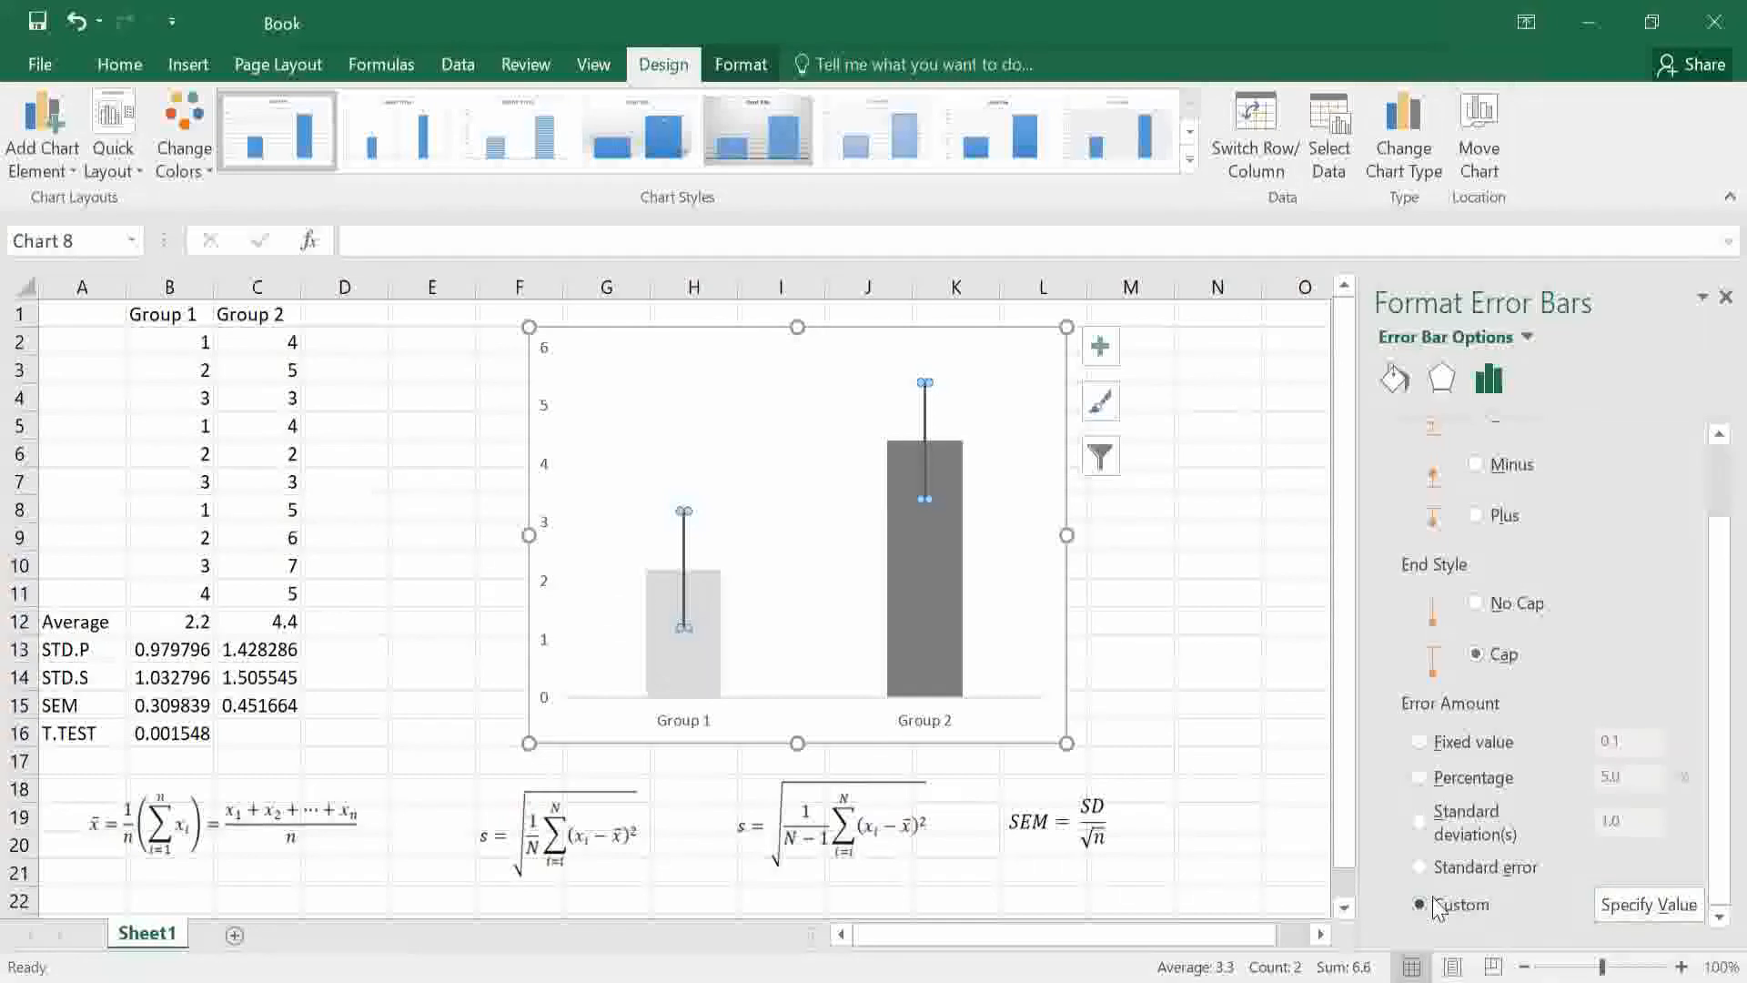
left_click(1664, 910)
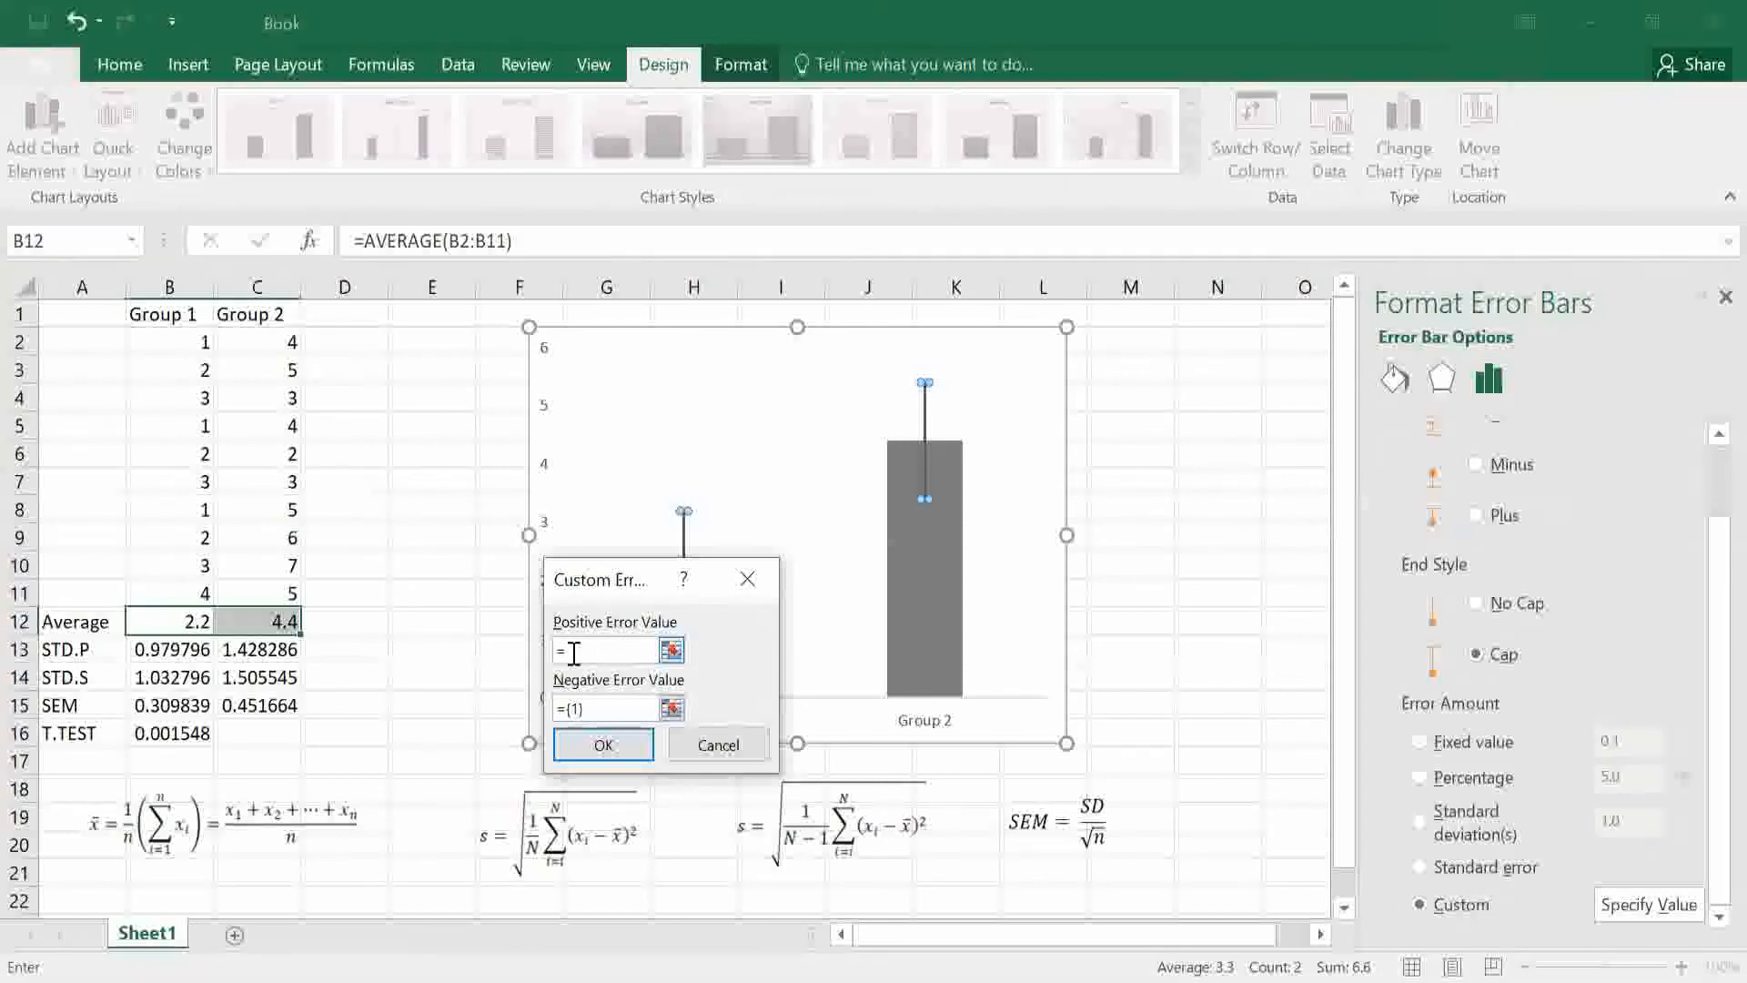
left_click(196, 707)
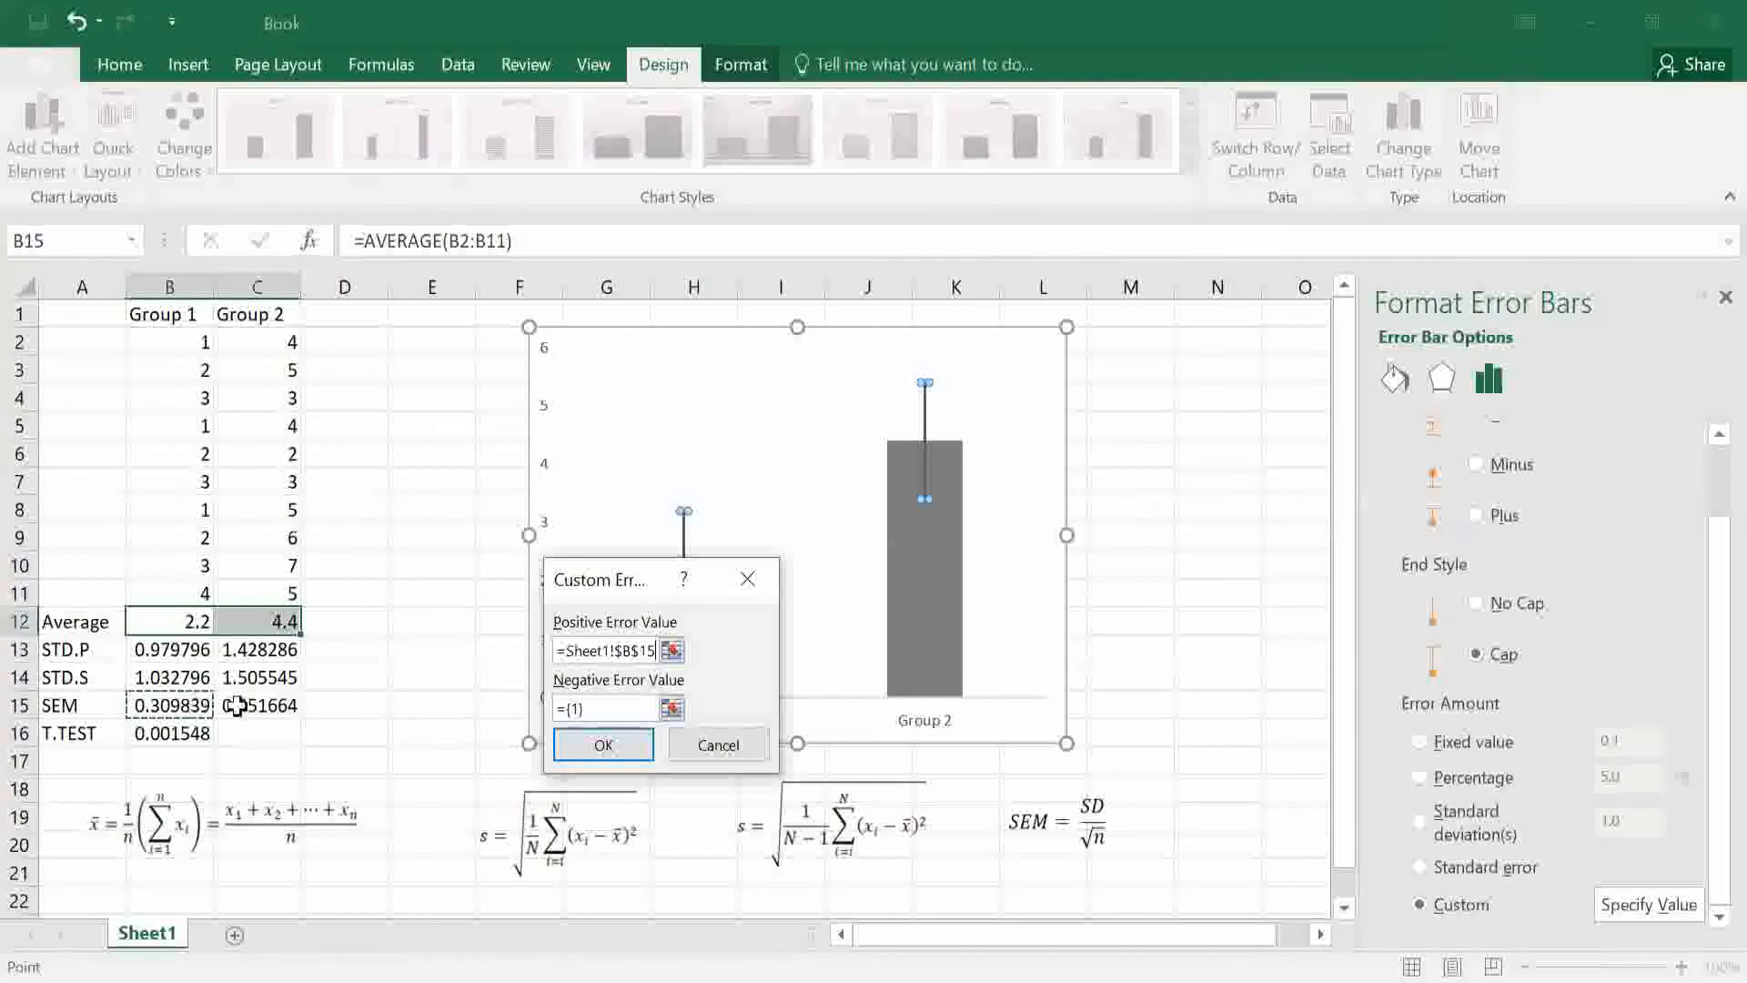
left_click_drag(237, 706, 273, 710)
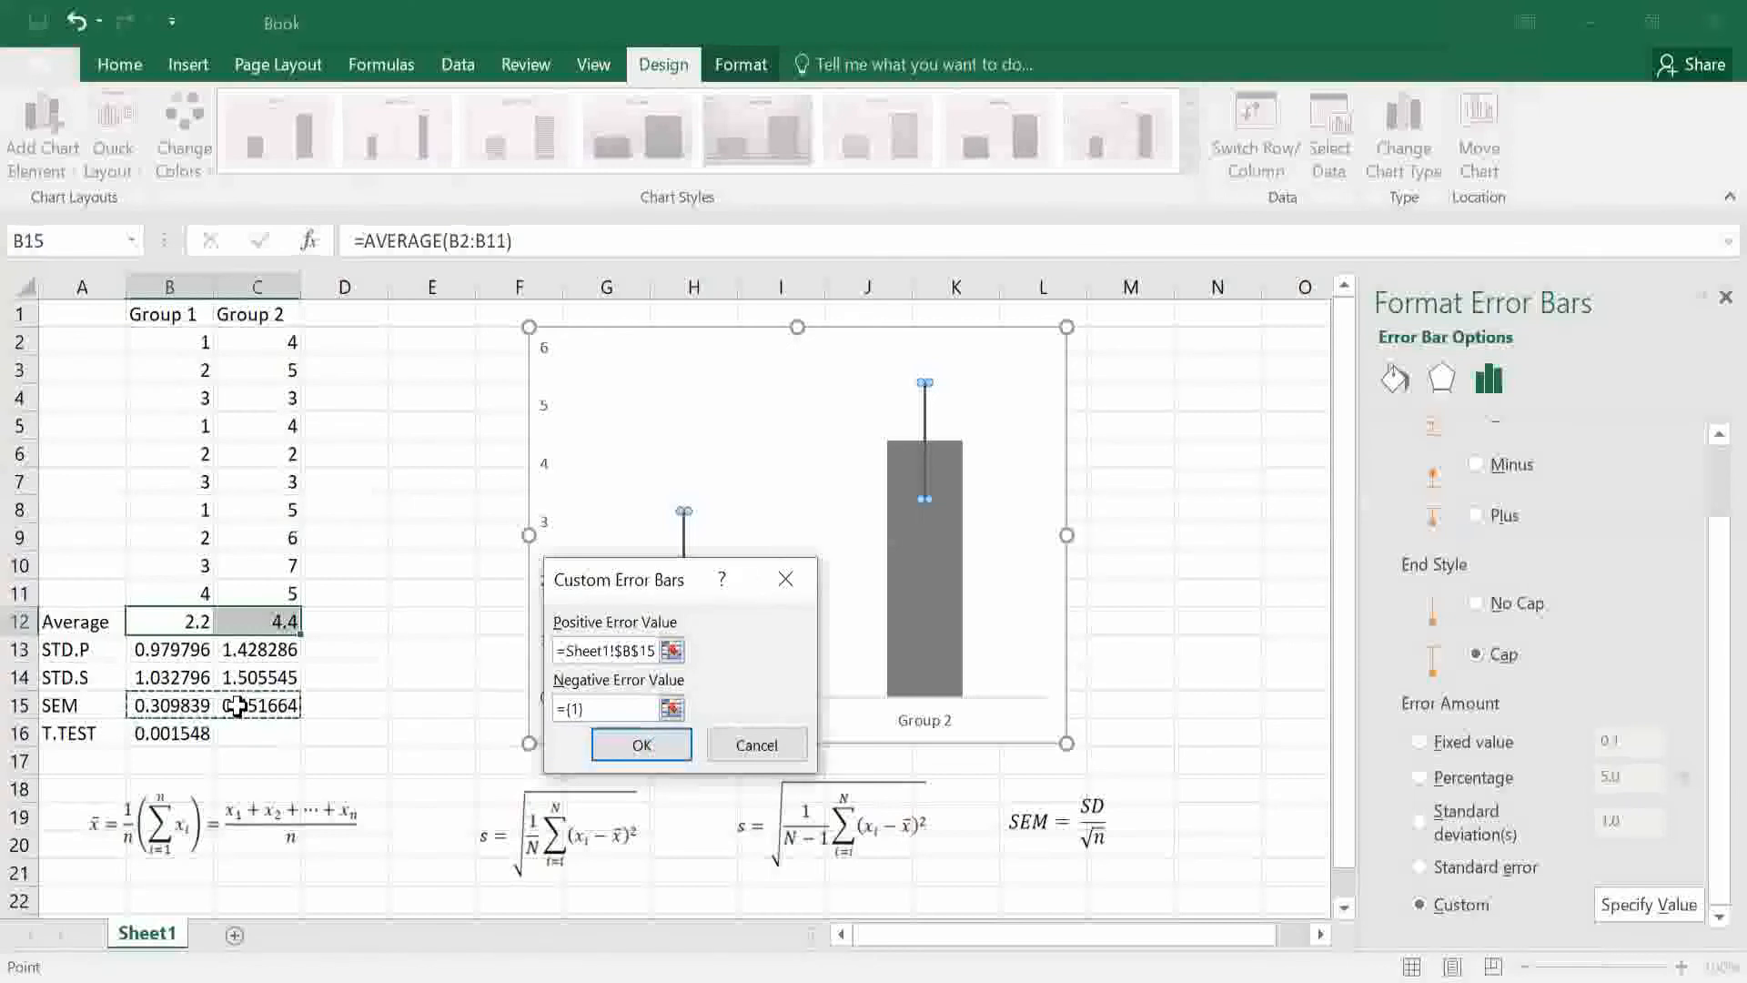
Use the SEM cells B15:C15 as the negative error value too, and apply the custom error bars.
left_click(617, 706)
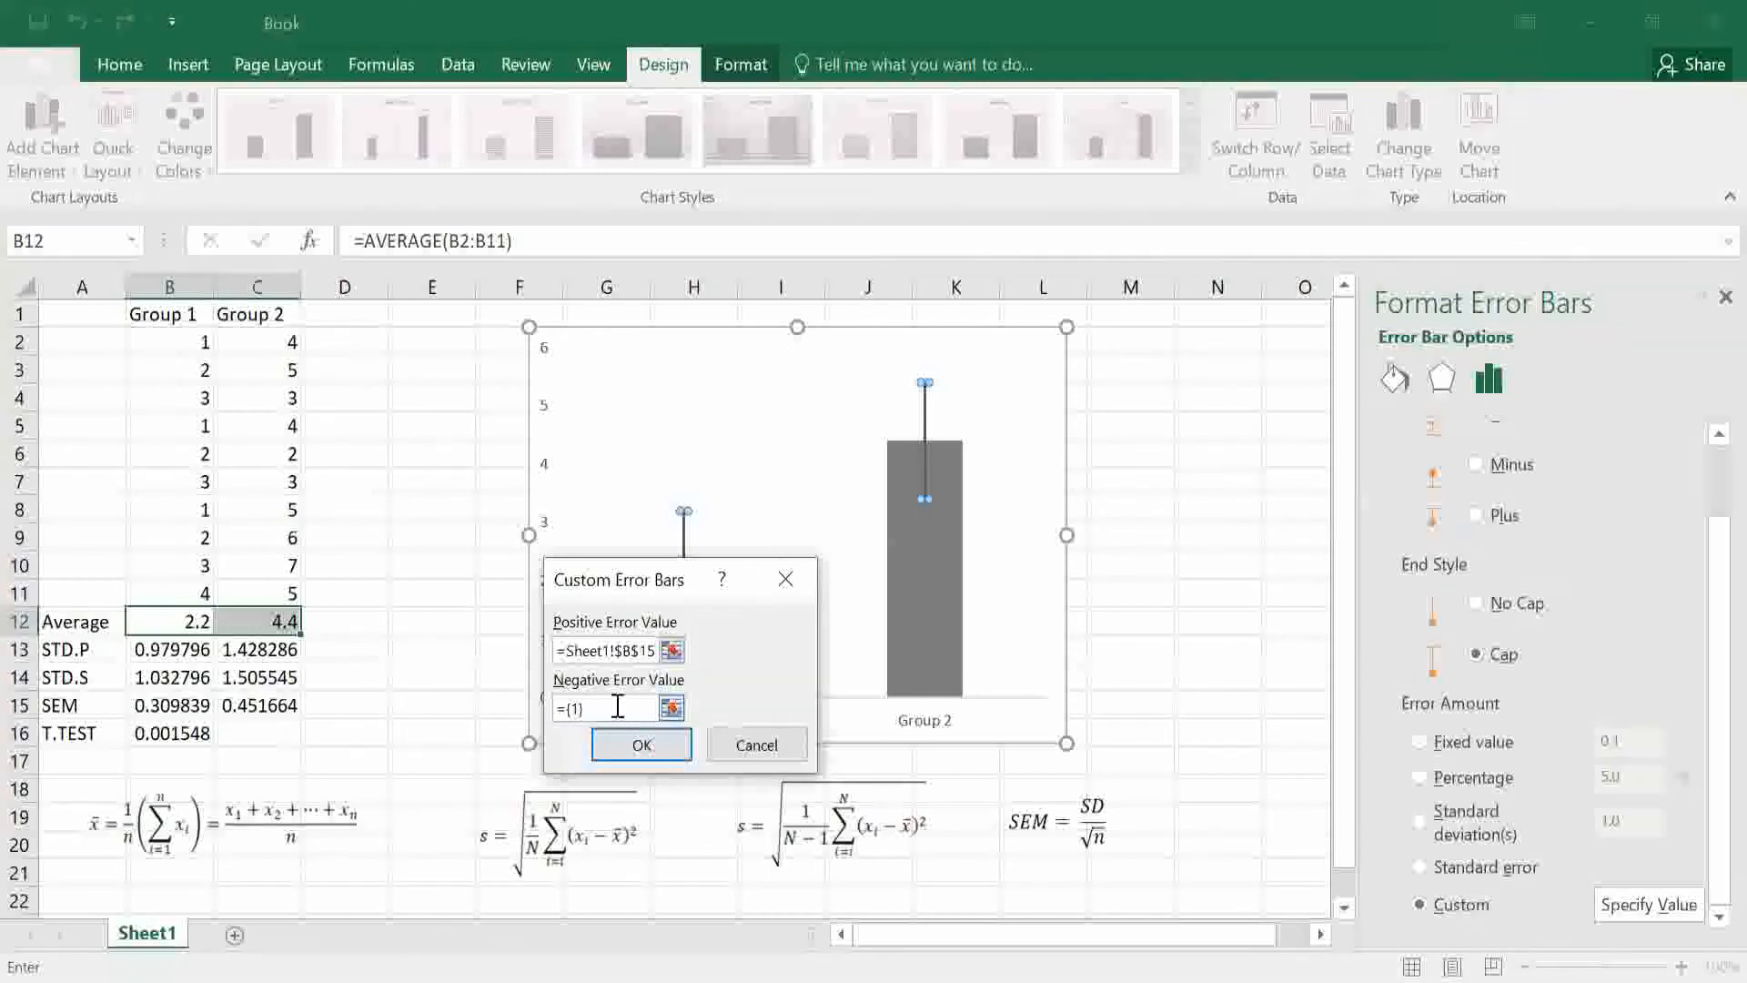
left_click(168, 705)
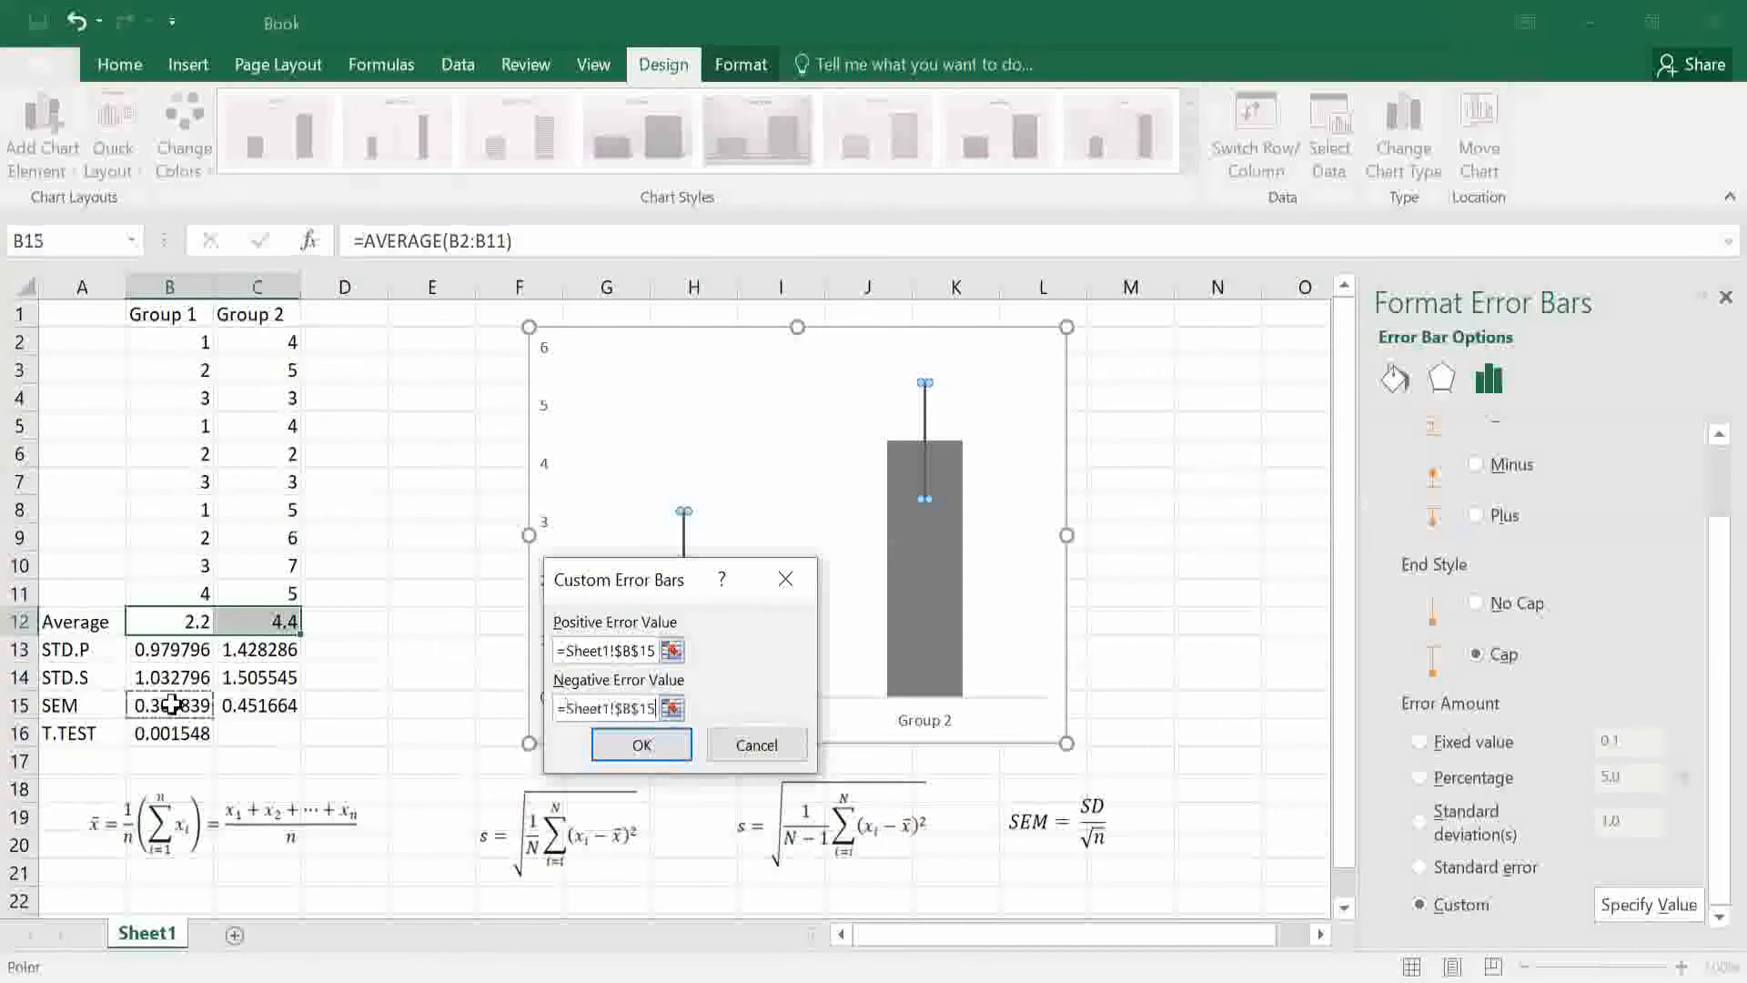
left_click_drag(228, 705, 234, 706)
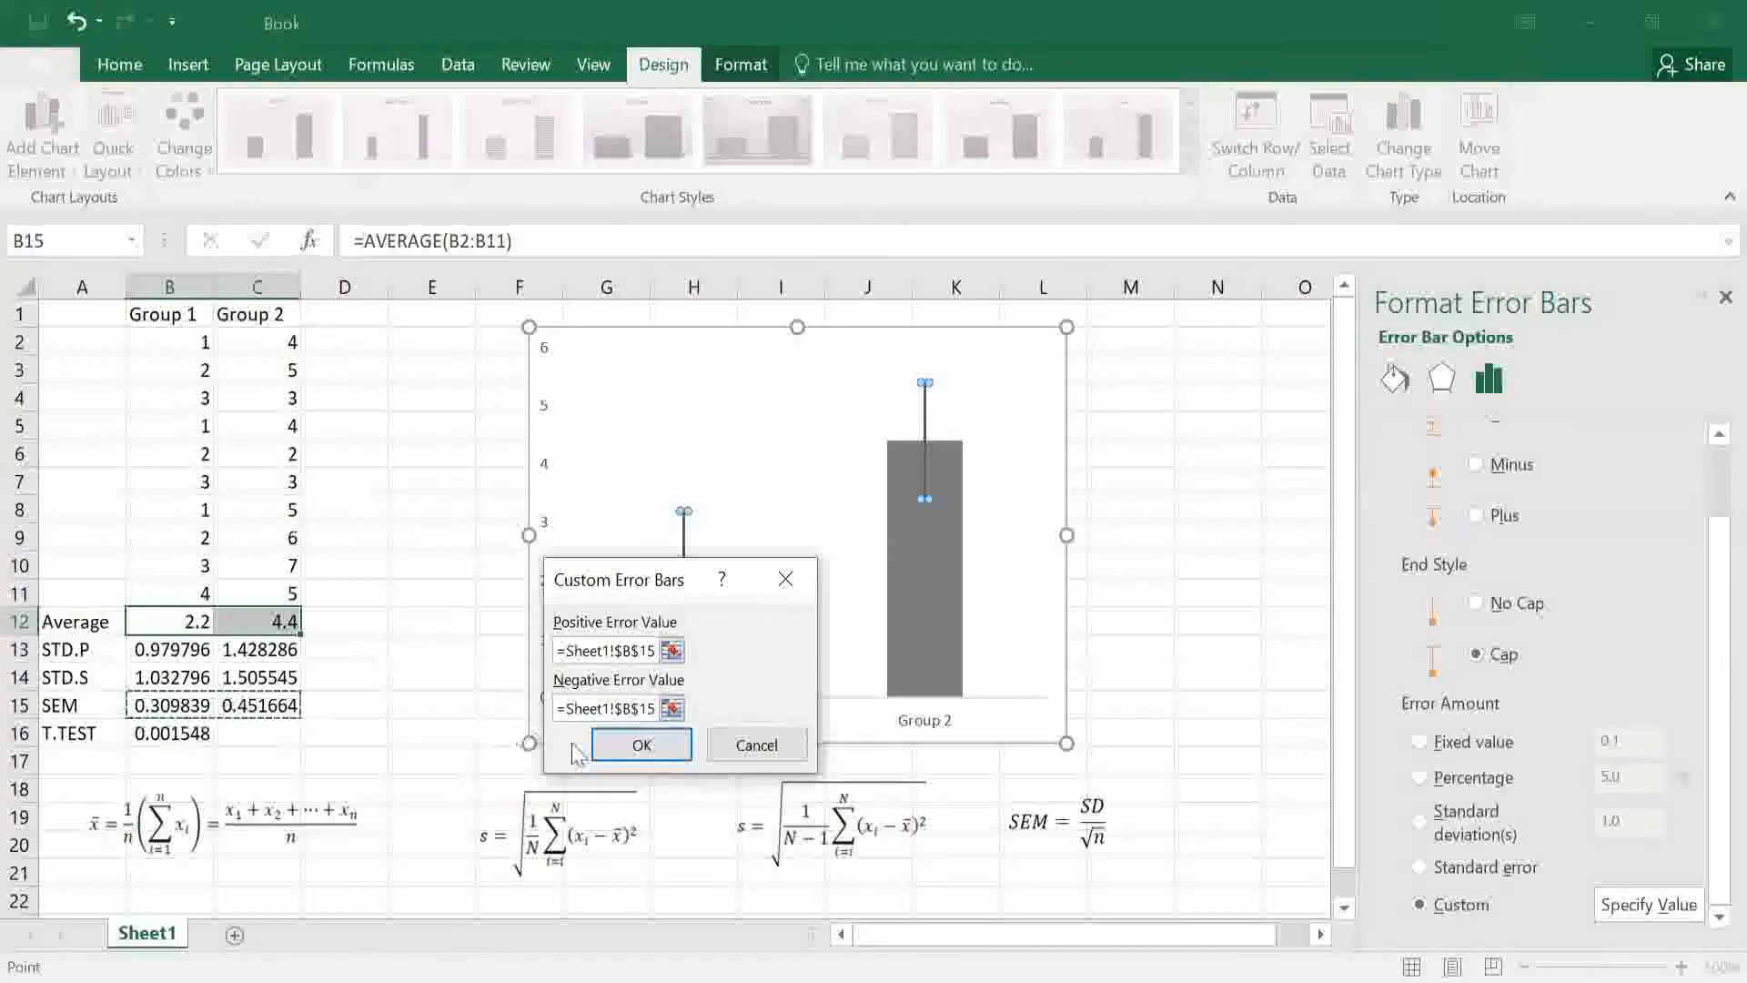
left_click(626, 753)
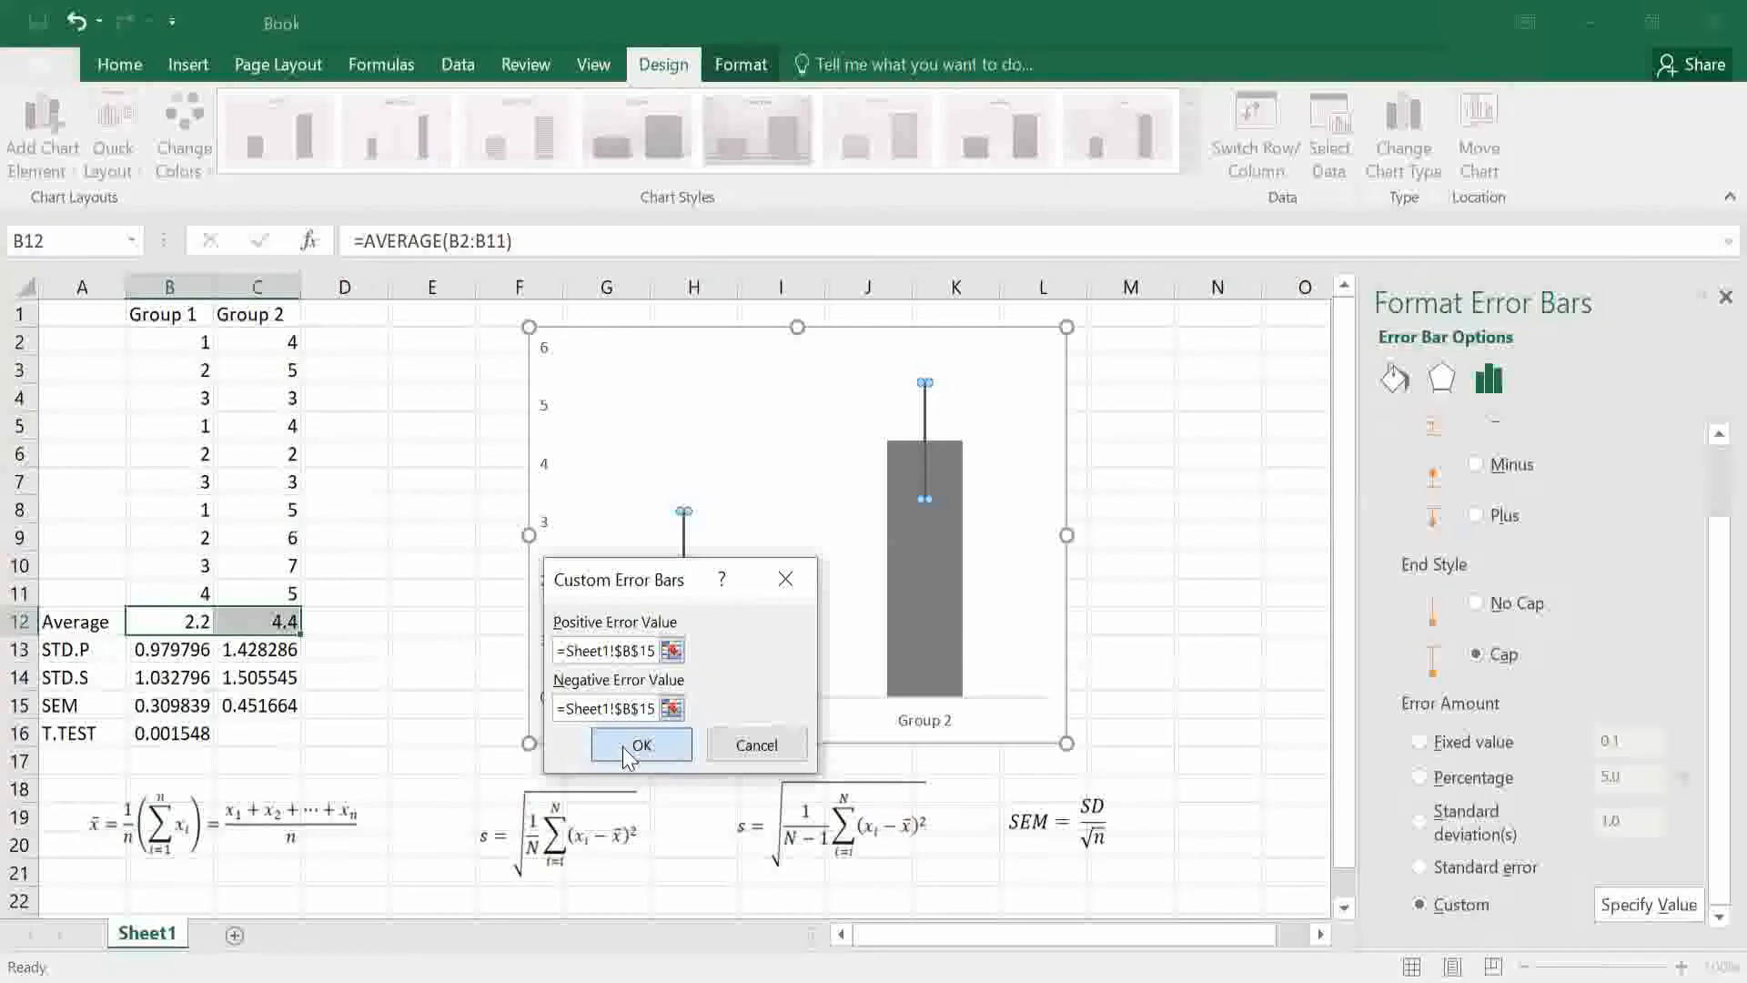
left_click(1051, 590)
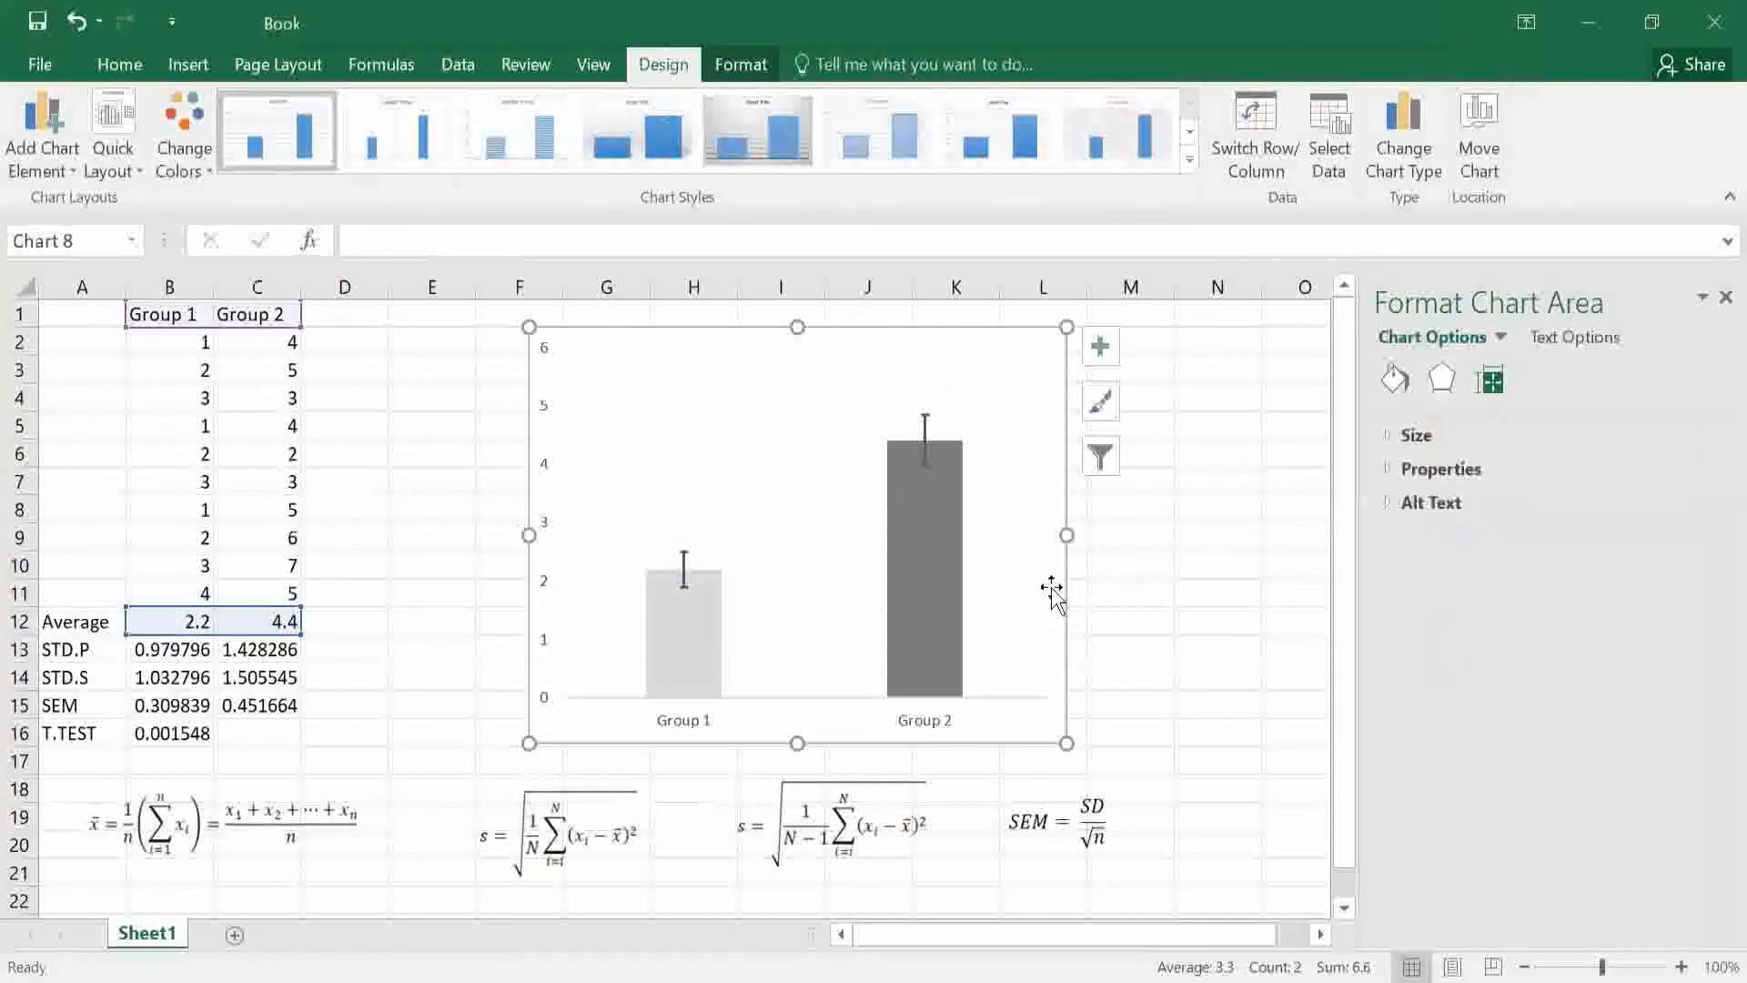
mouse_move(696, 580)
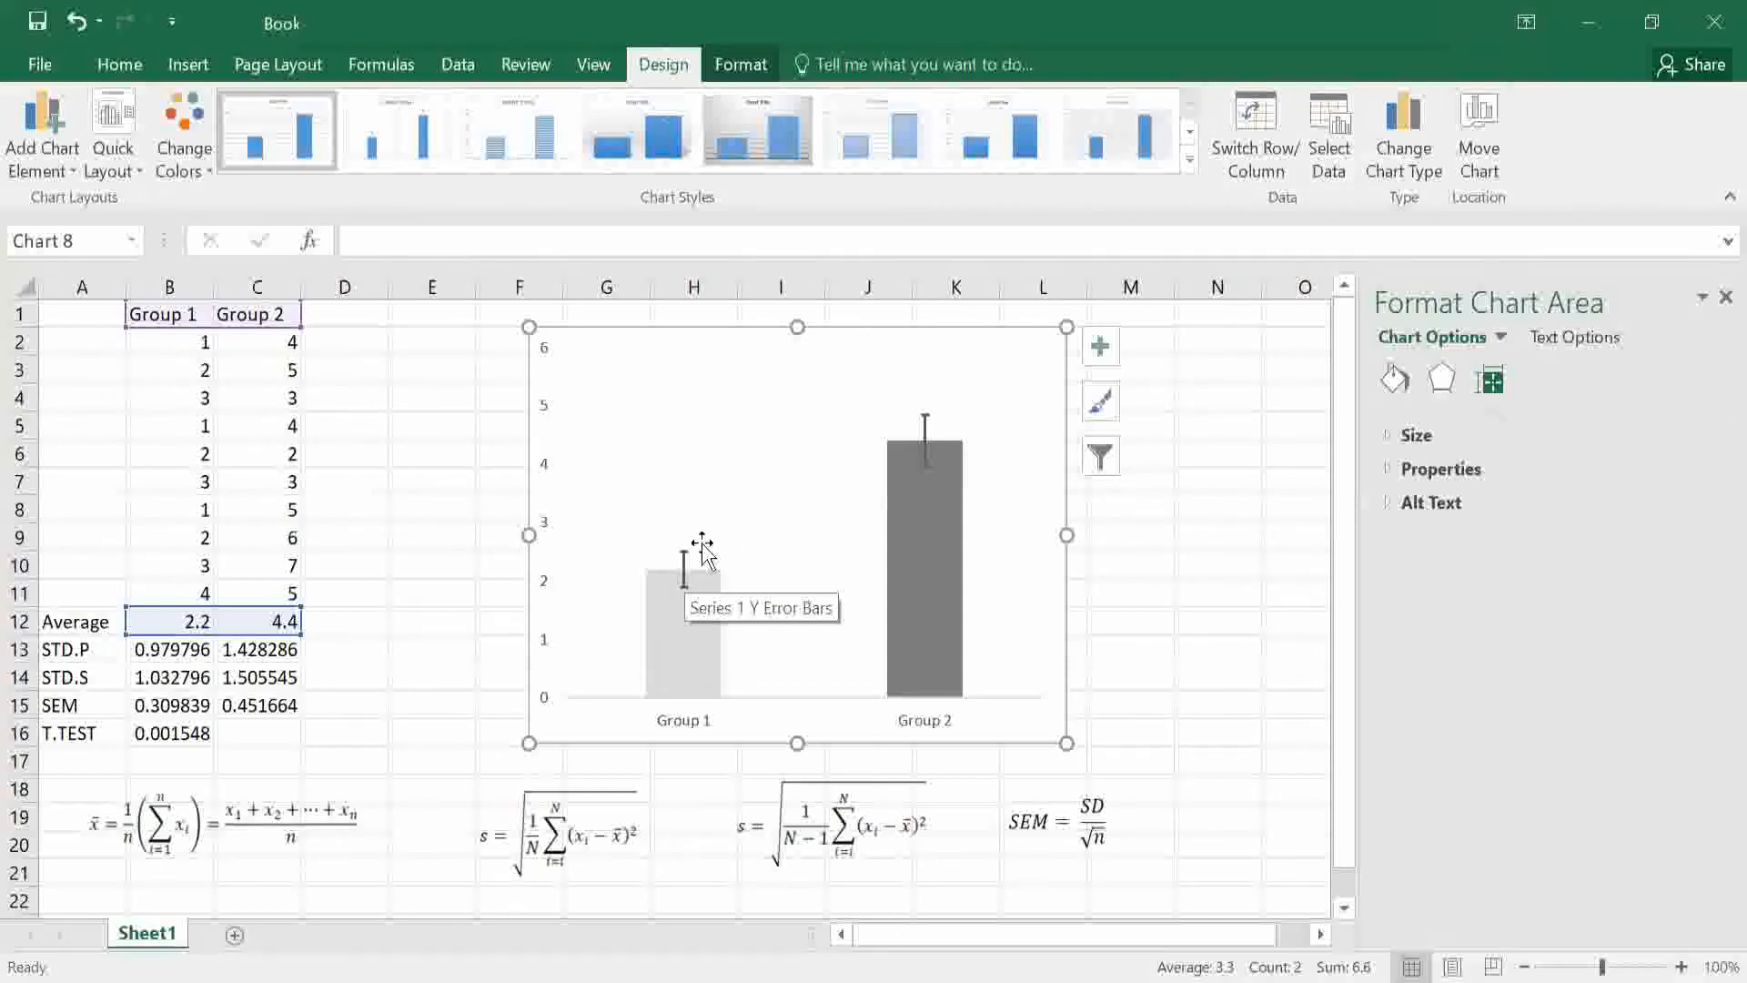
Set the maximum bound of the chart's vertical axis to 7.
mouse_move(947, 444)
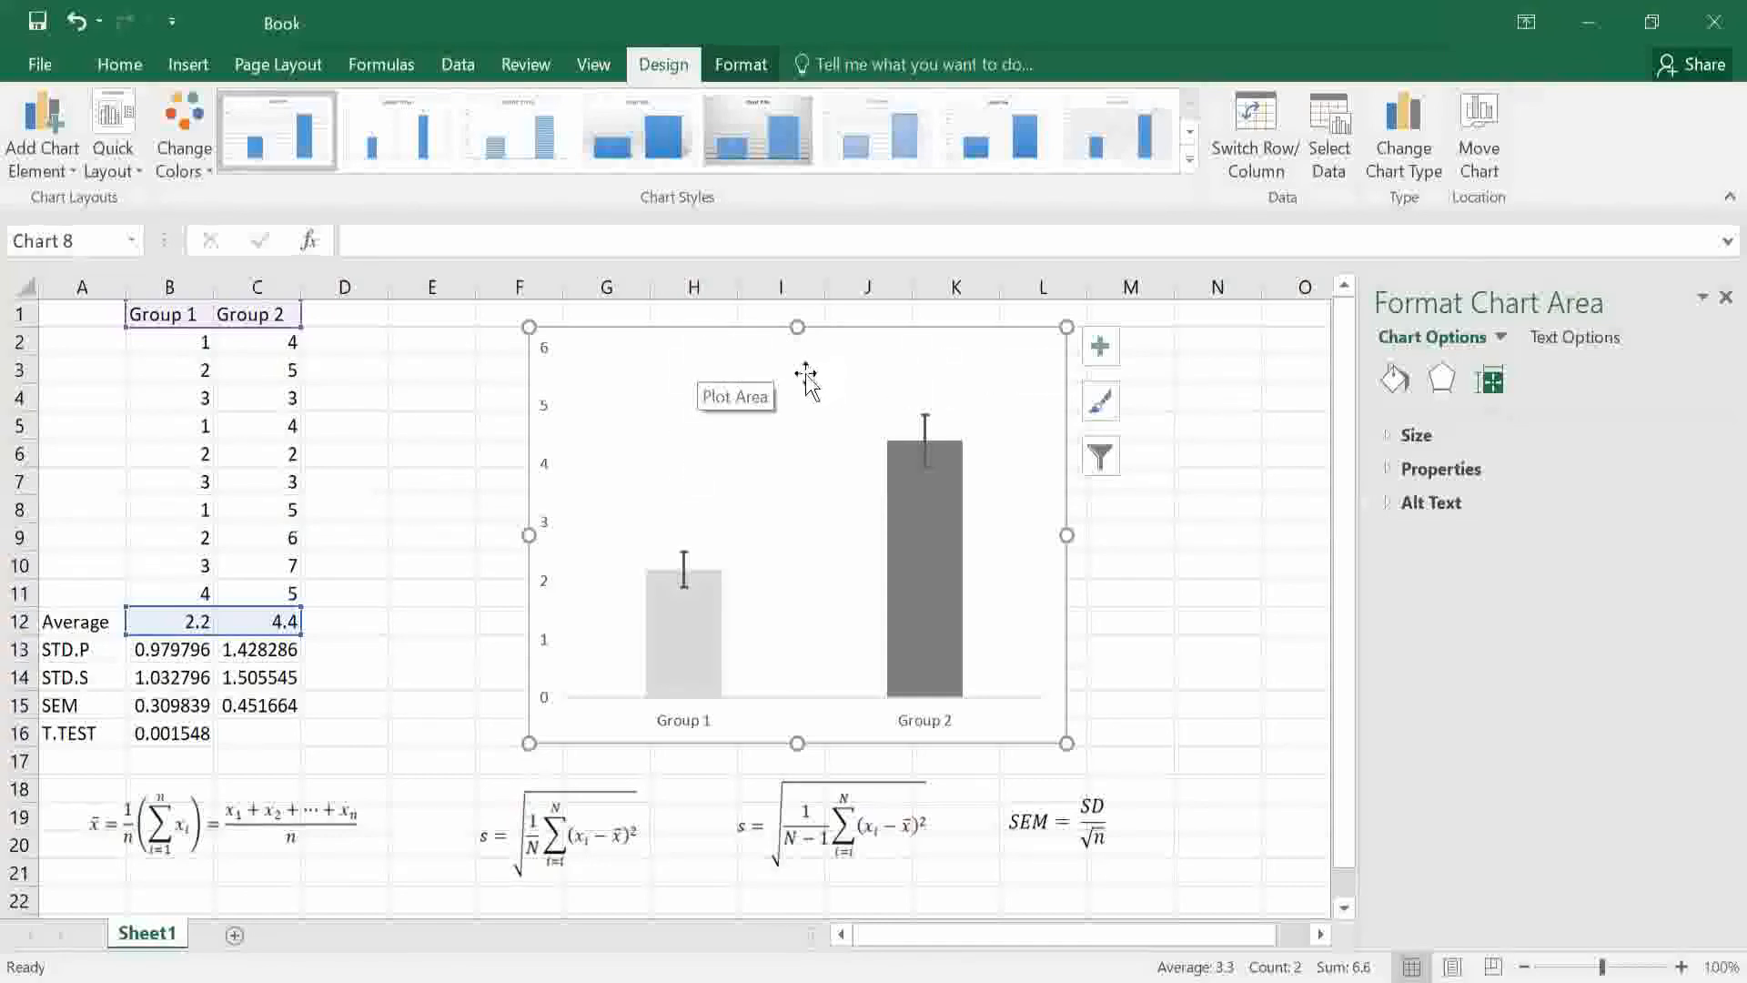
left_click(541, 346)
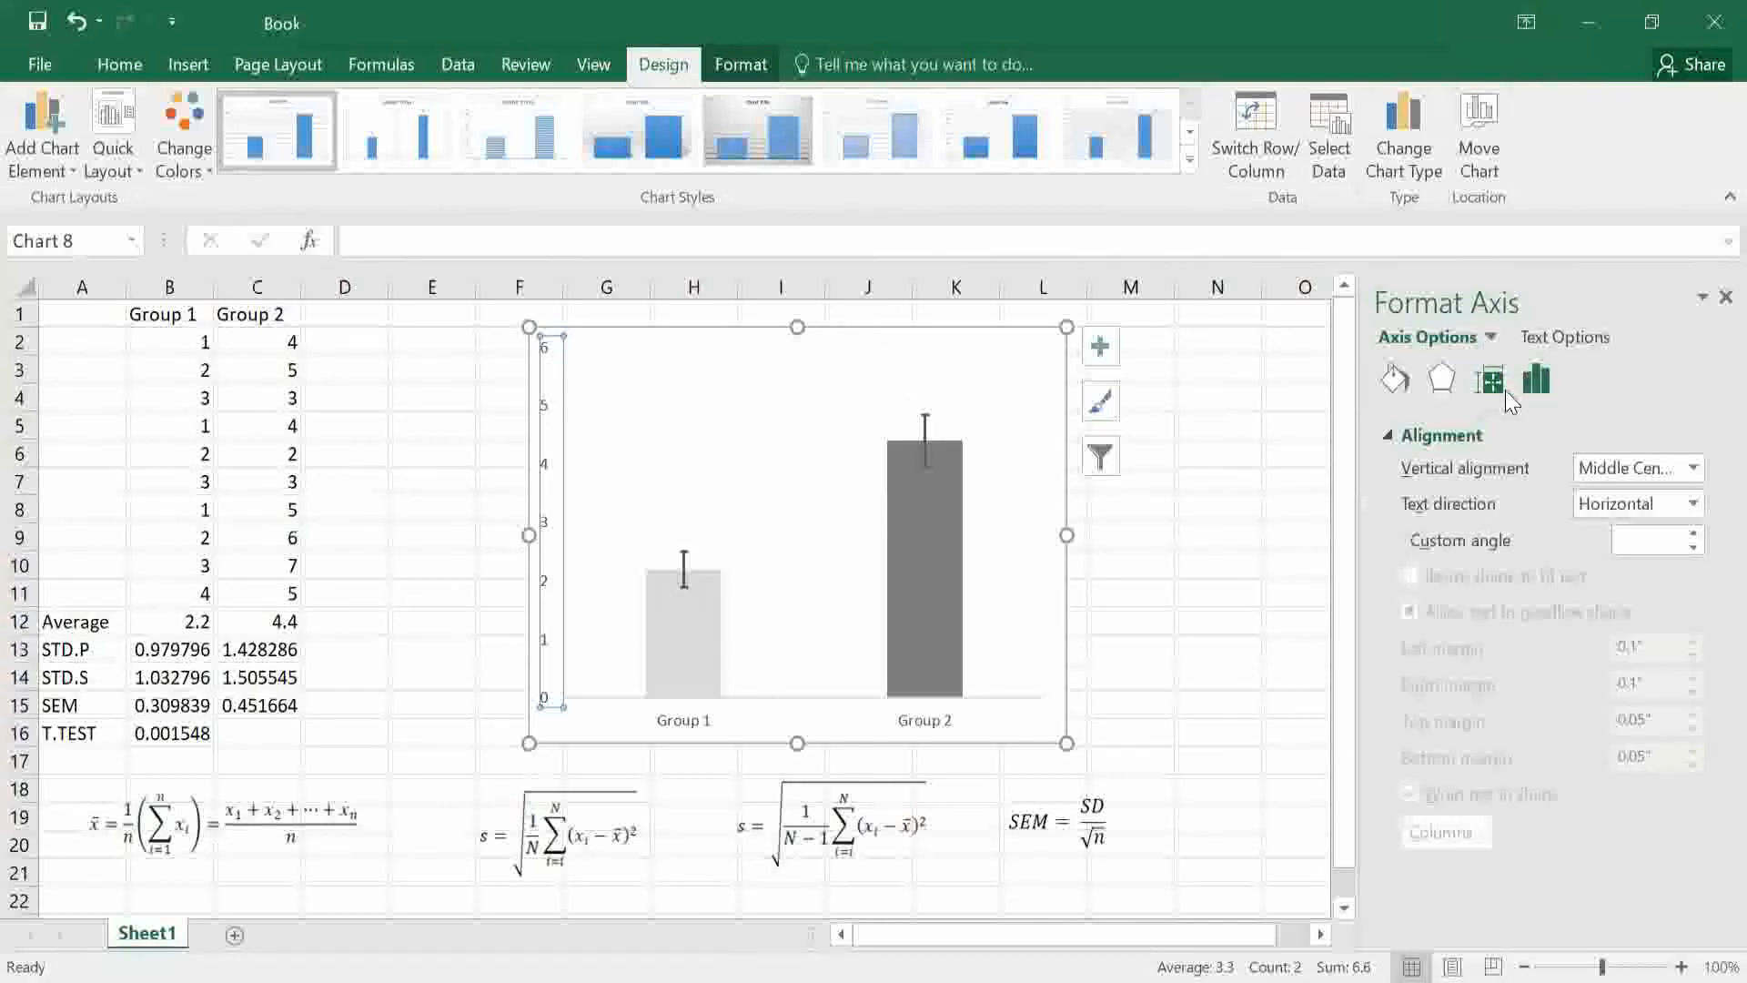
left_click(1531, 384)
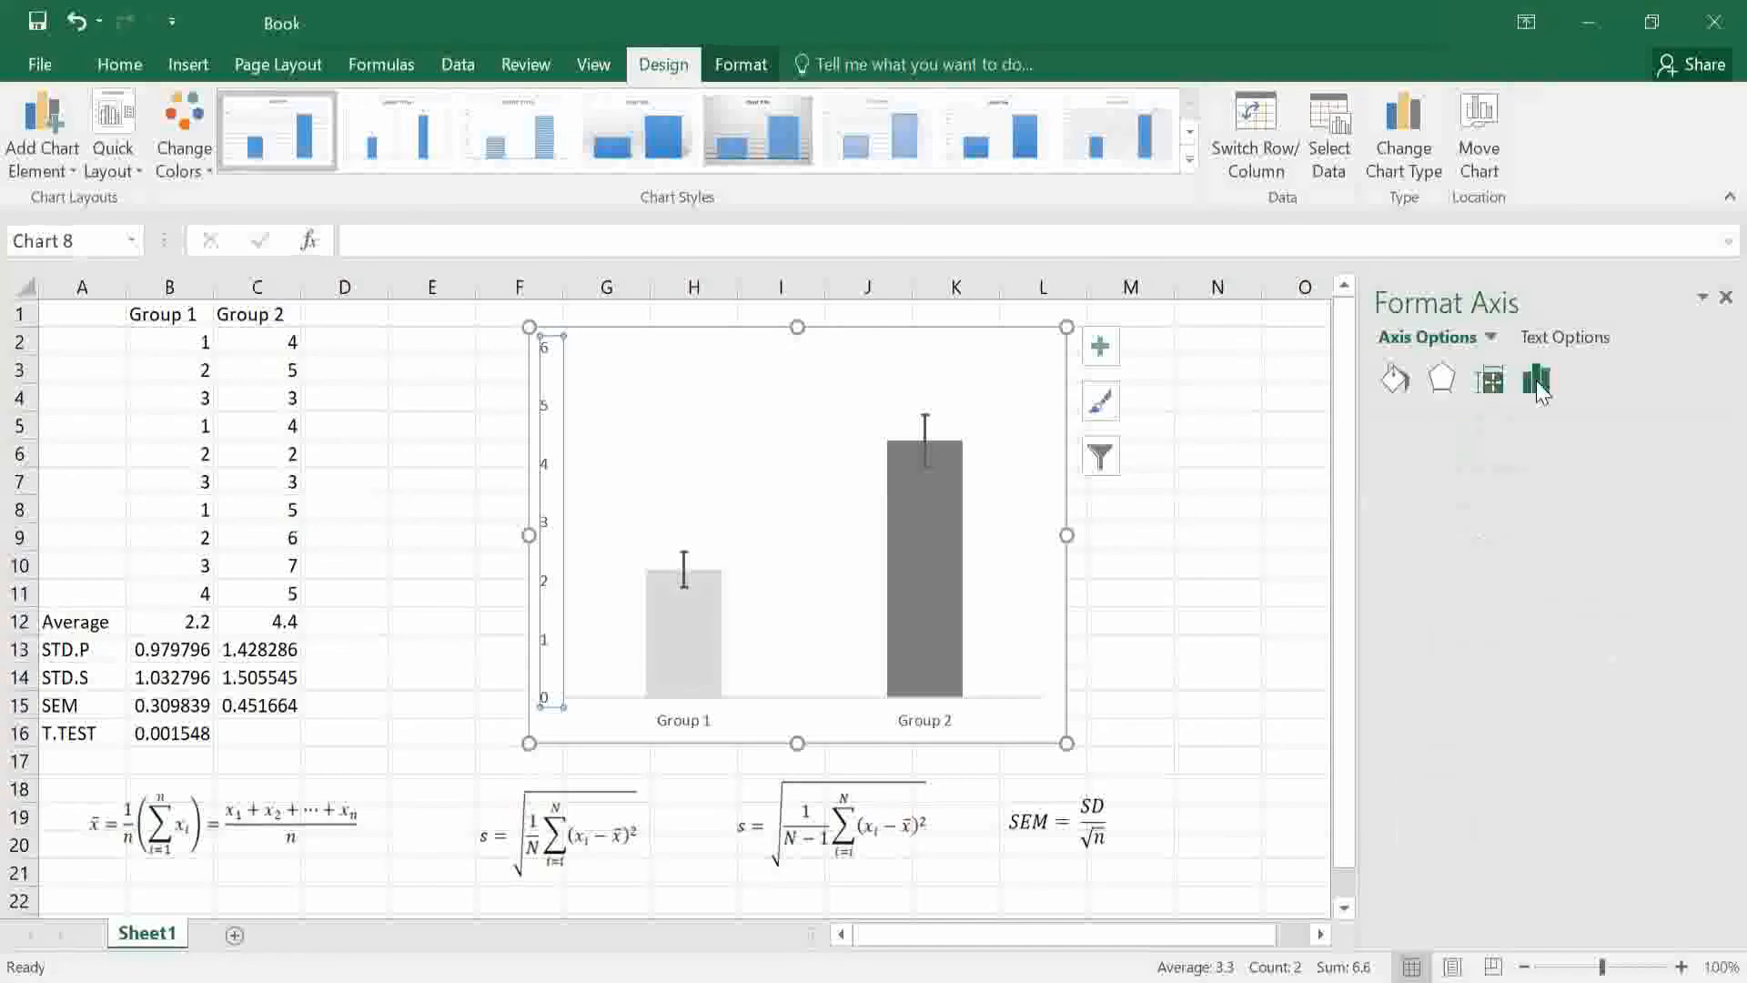
left_click(1385, 441)
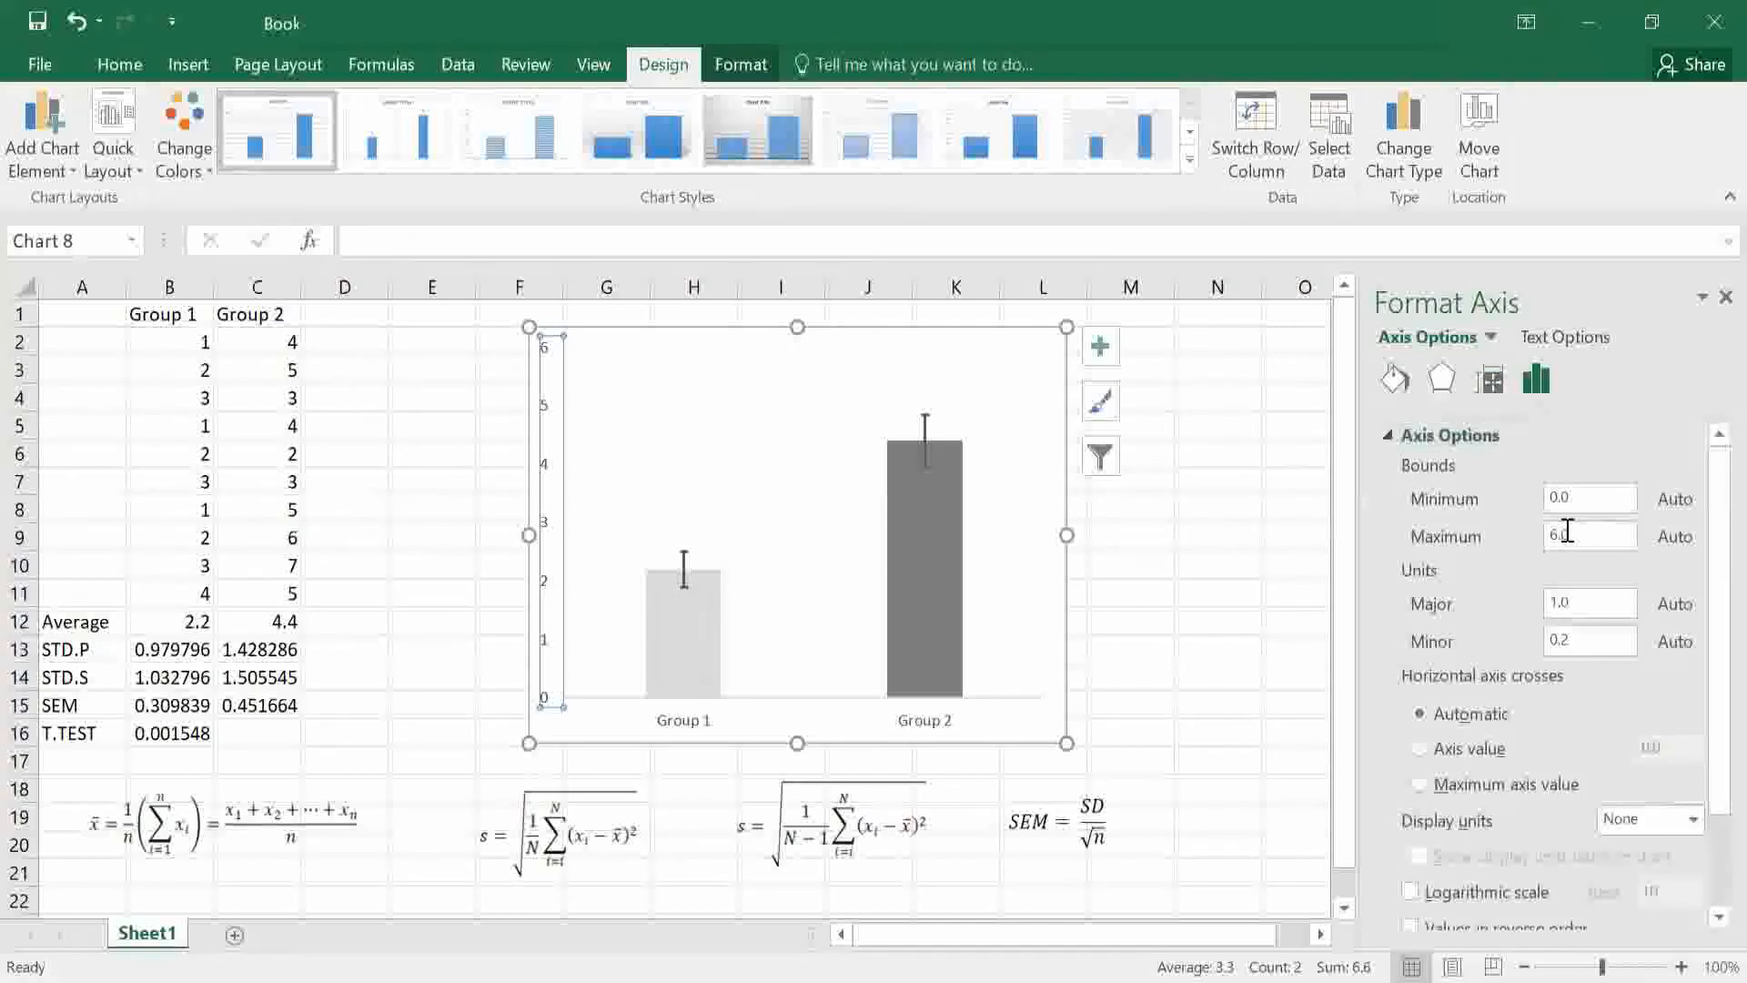
key("BackSpace")
type("7")
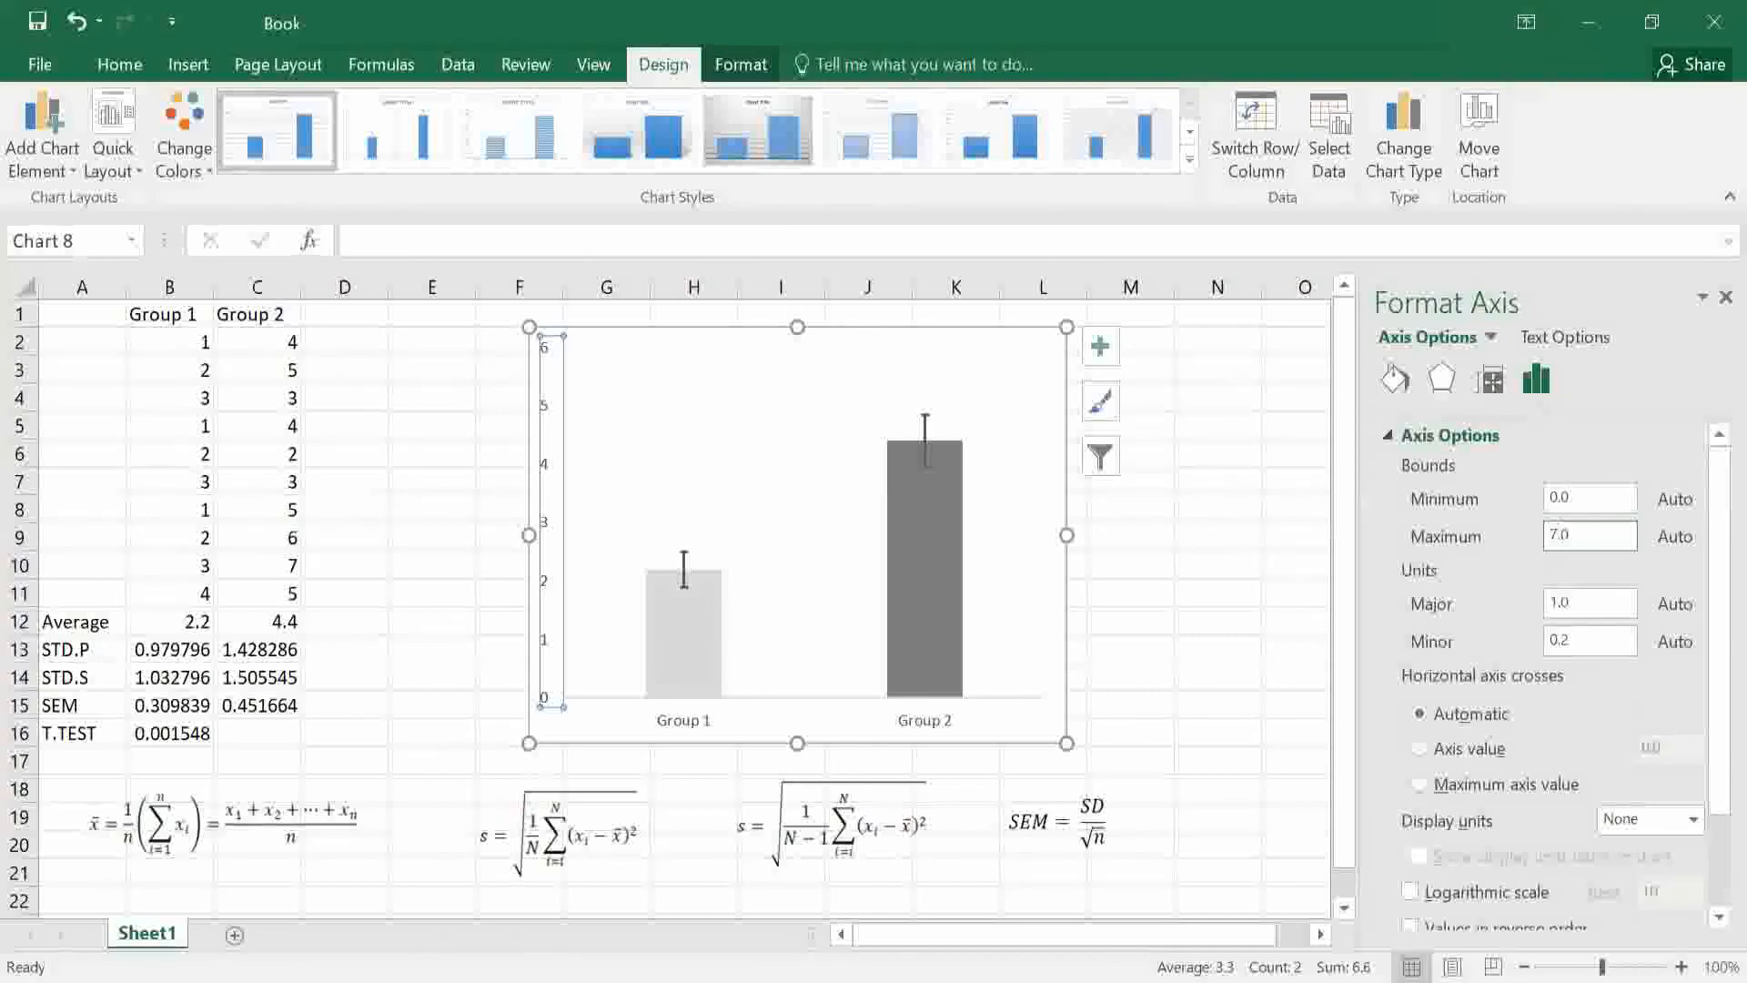
key("Return")
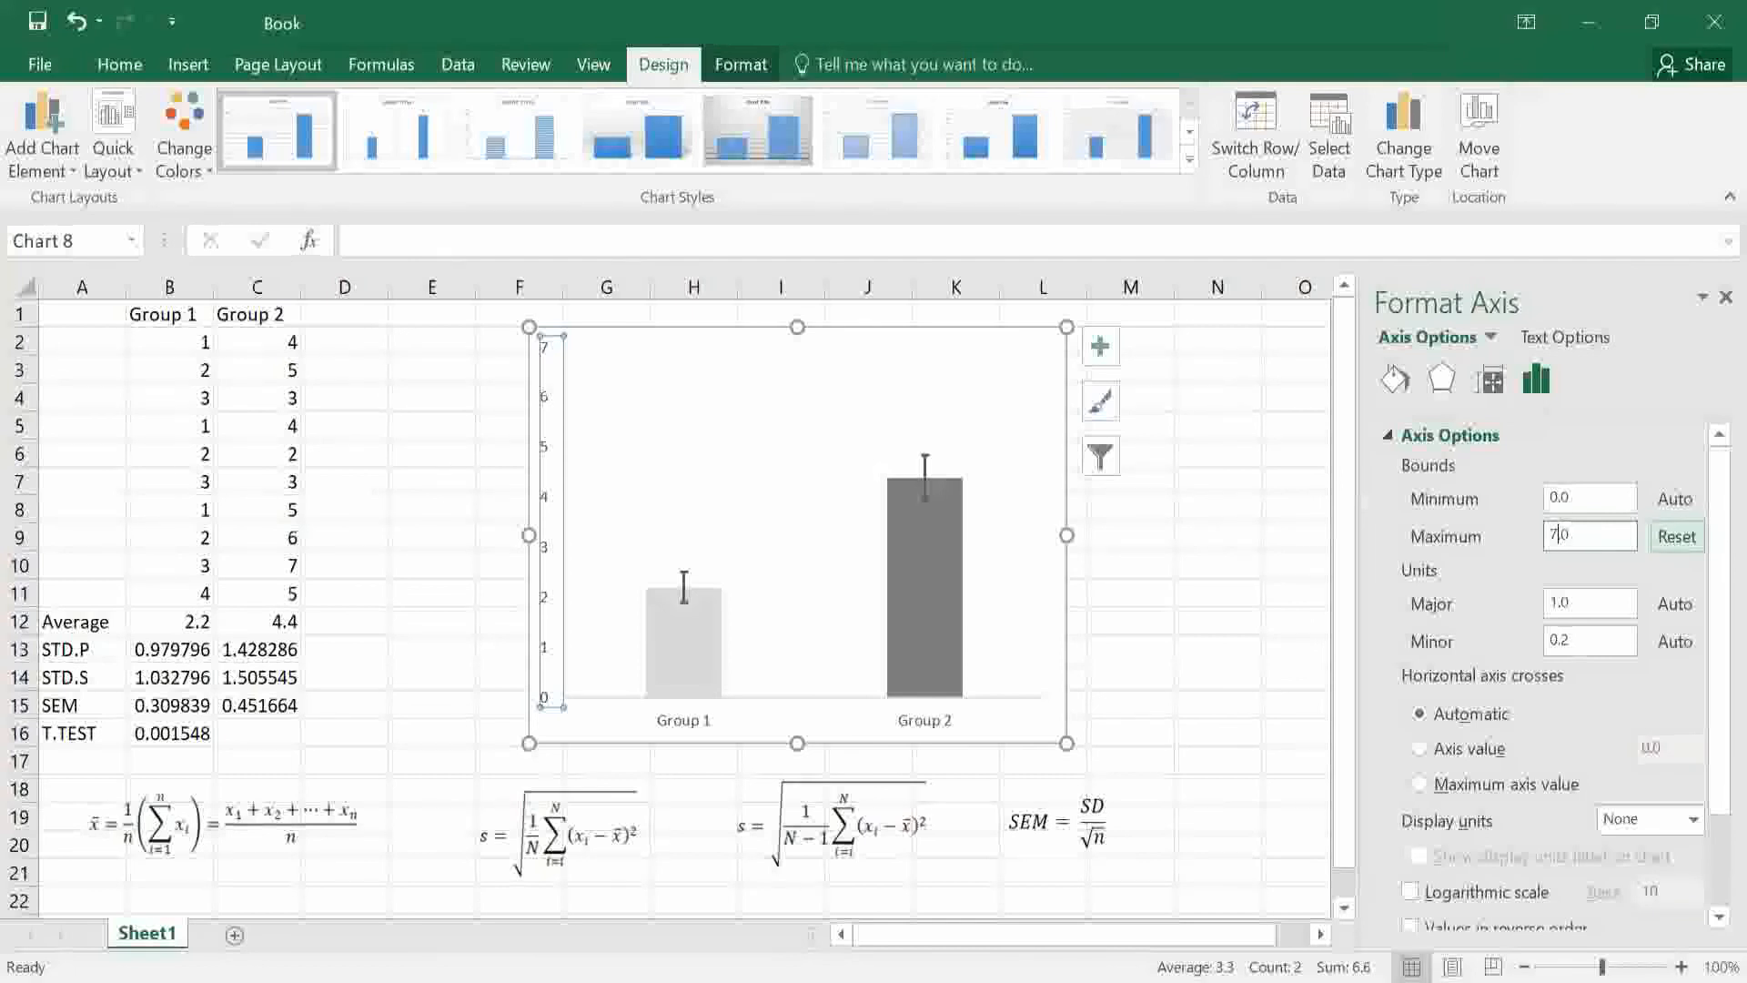
scroll(1709, 630, "down", 1)
left_click_drag(1709, 630, 1709, 698)
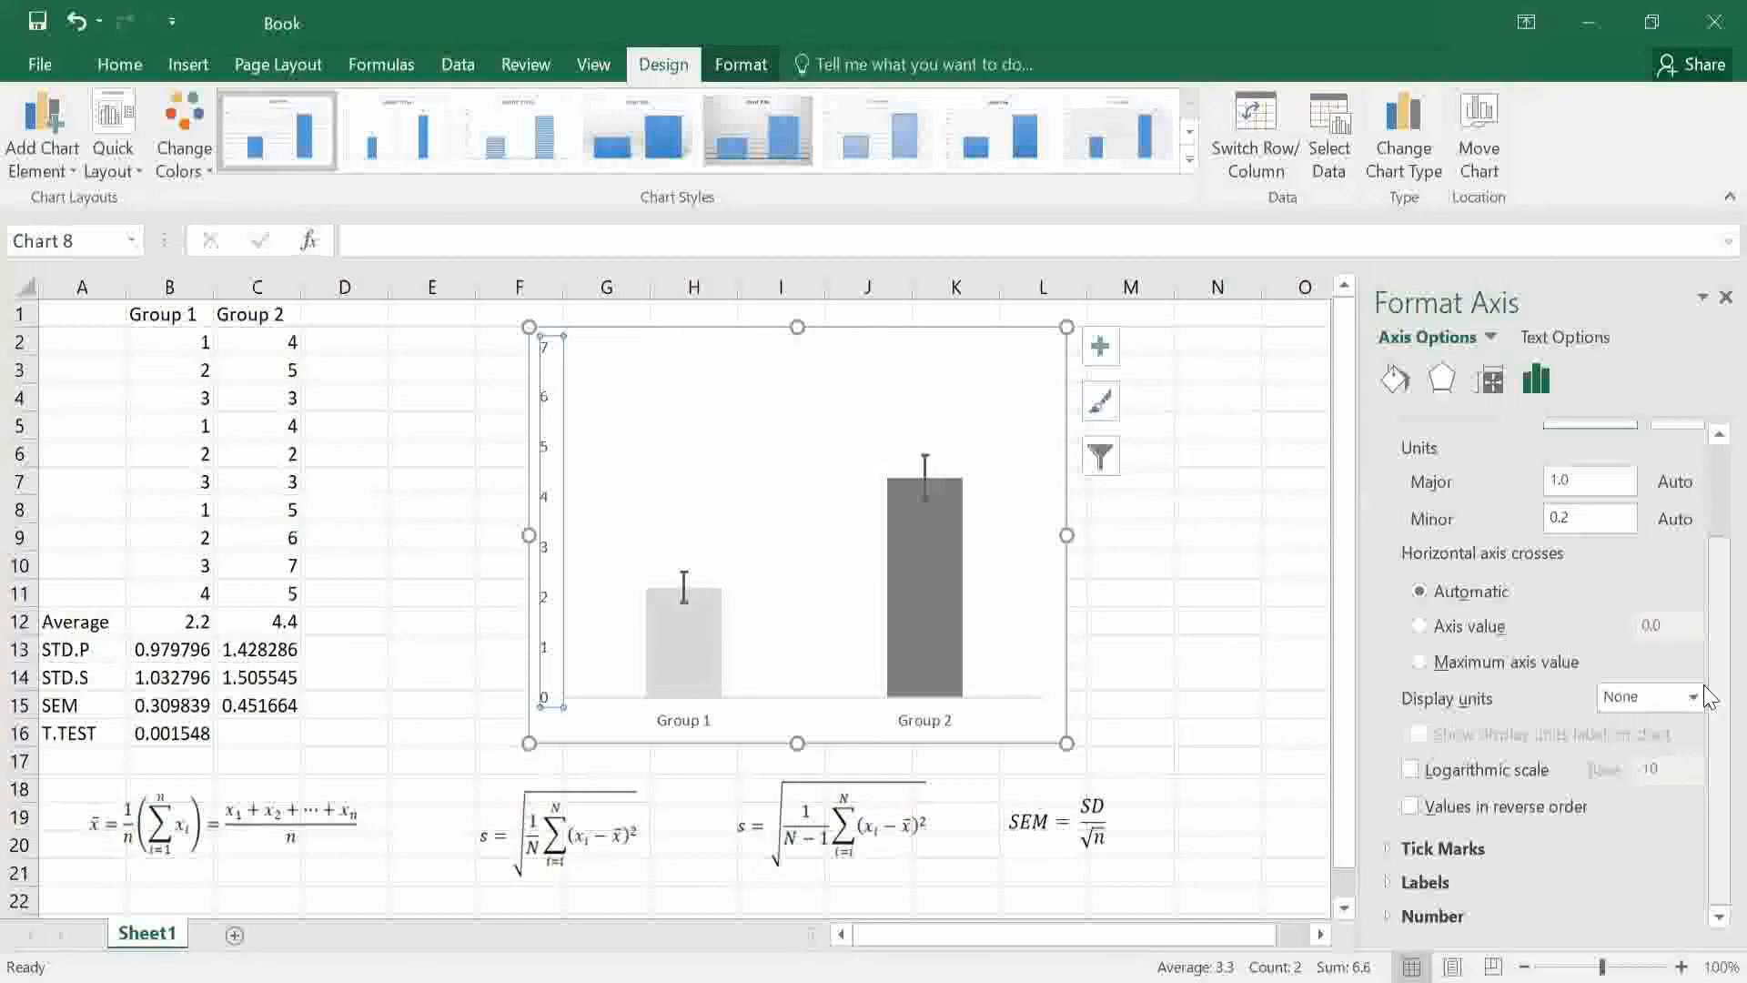
left_click(1165, 592)
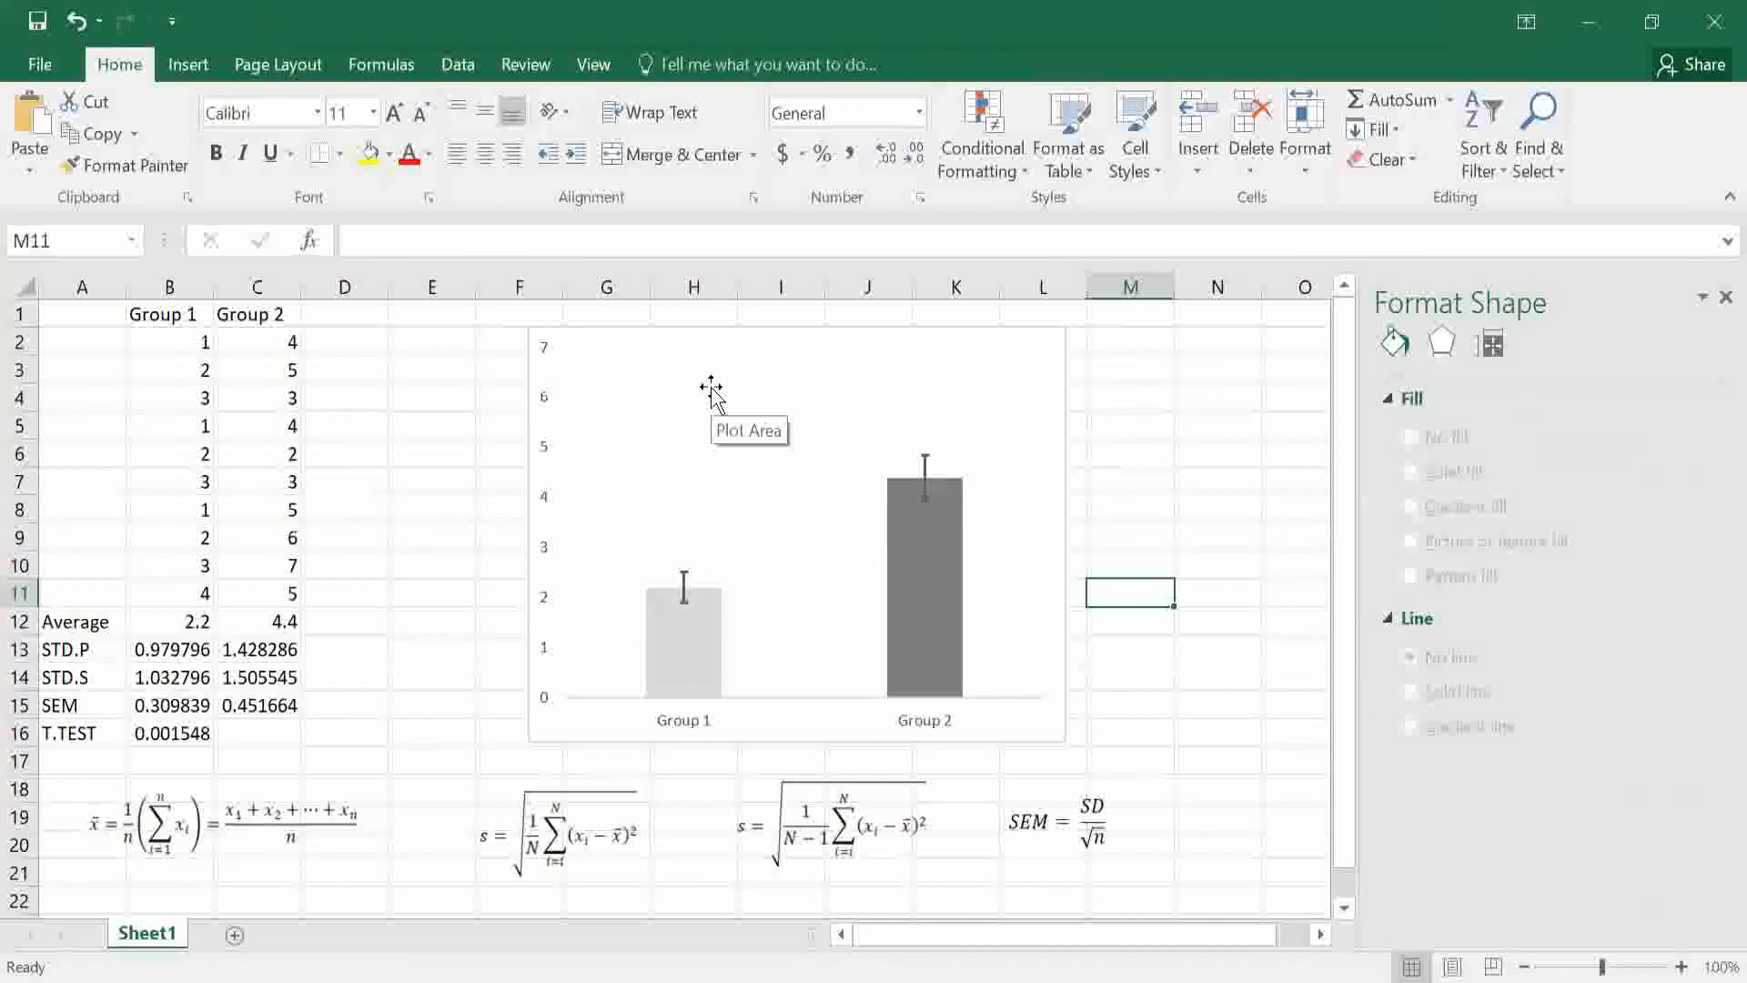
Insert a right bracket shape, rotate it to open downward and stretch it about 1.9" long above both columns of the chart.
left_click(200, 71)
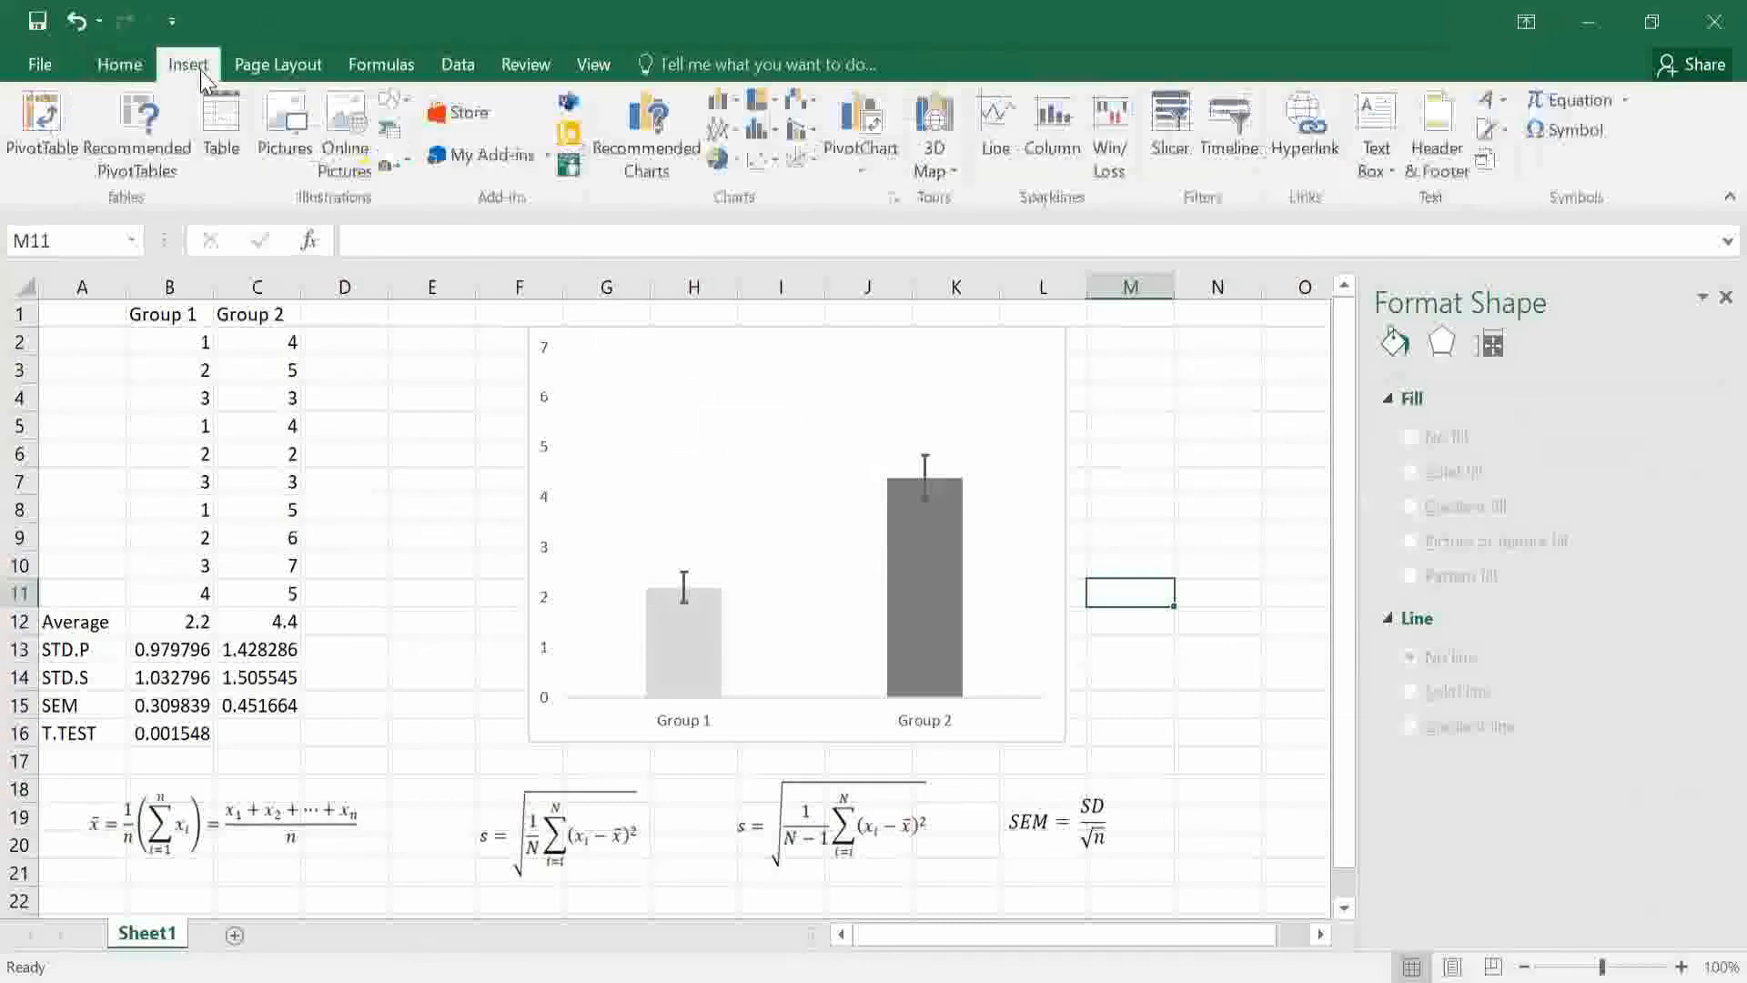
left_click(400, 95)
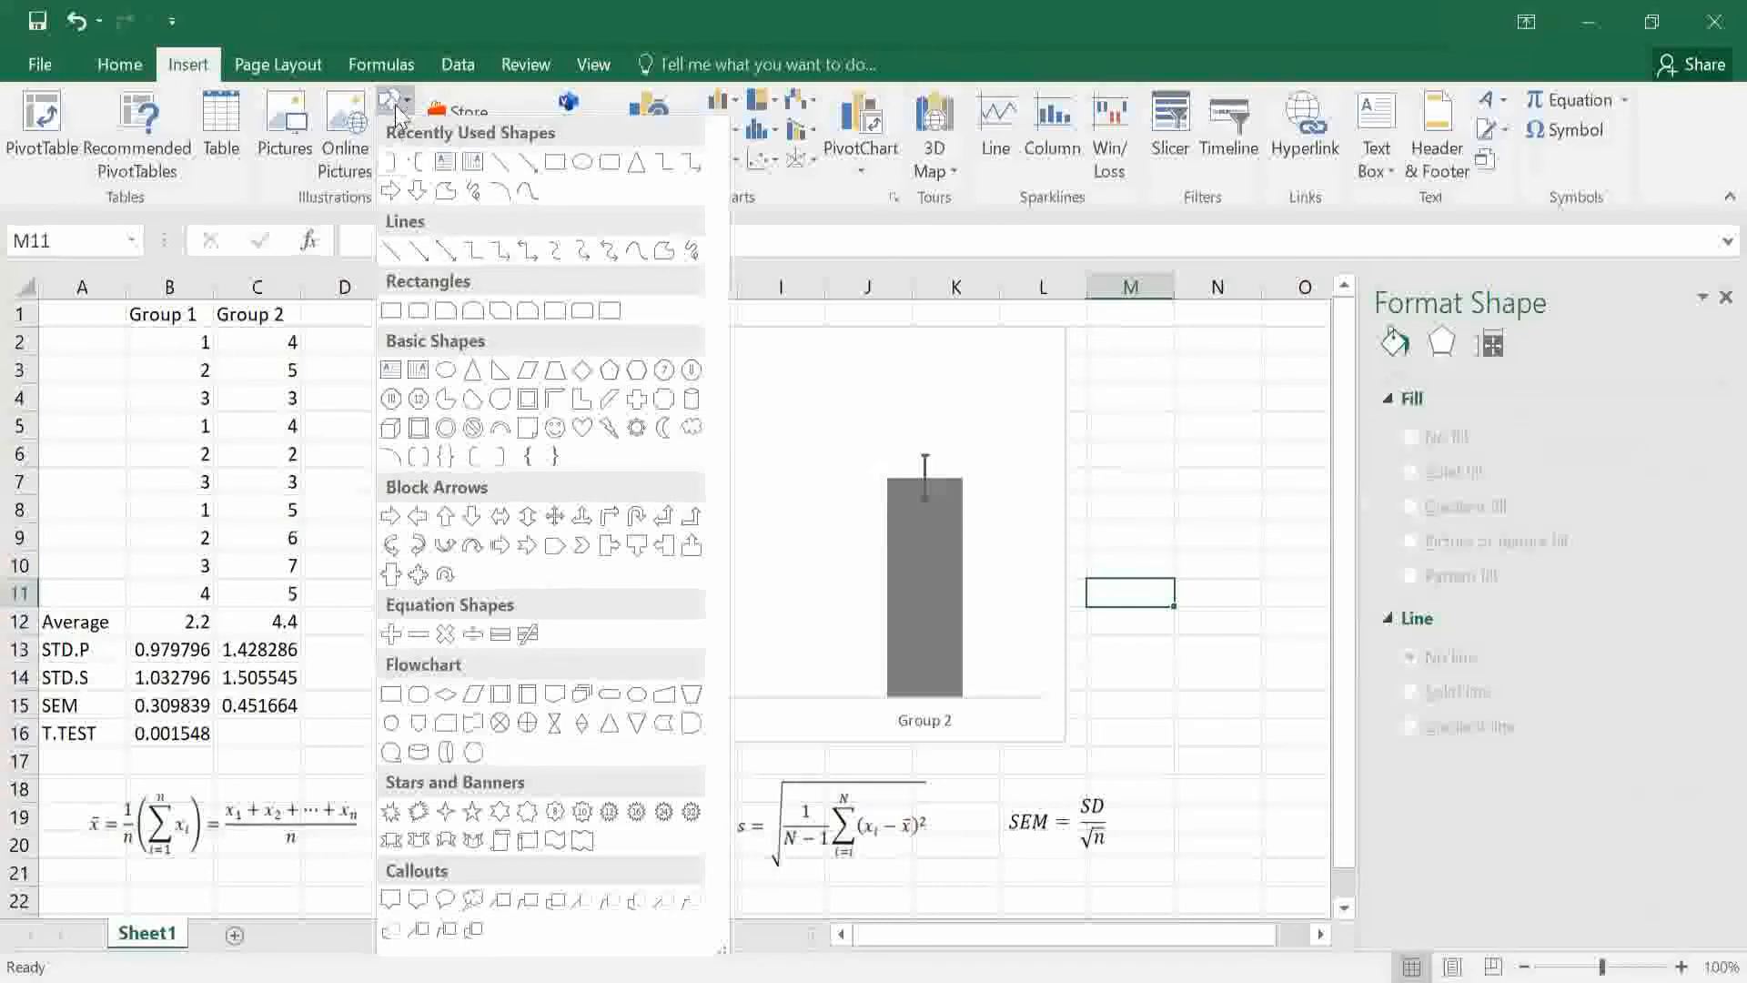
left_click(500, 455)
left_click_drag(772, 529, 708, 518)
left_click_drag(688, 357, 527, 466)
left_click_drag(711, 439, 923, 402)
mouse_move(805, 399)
left_mouse_down()
mouse_move(806, 419)
mouse_move(800, 397)
left_mouse_up()
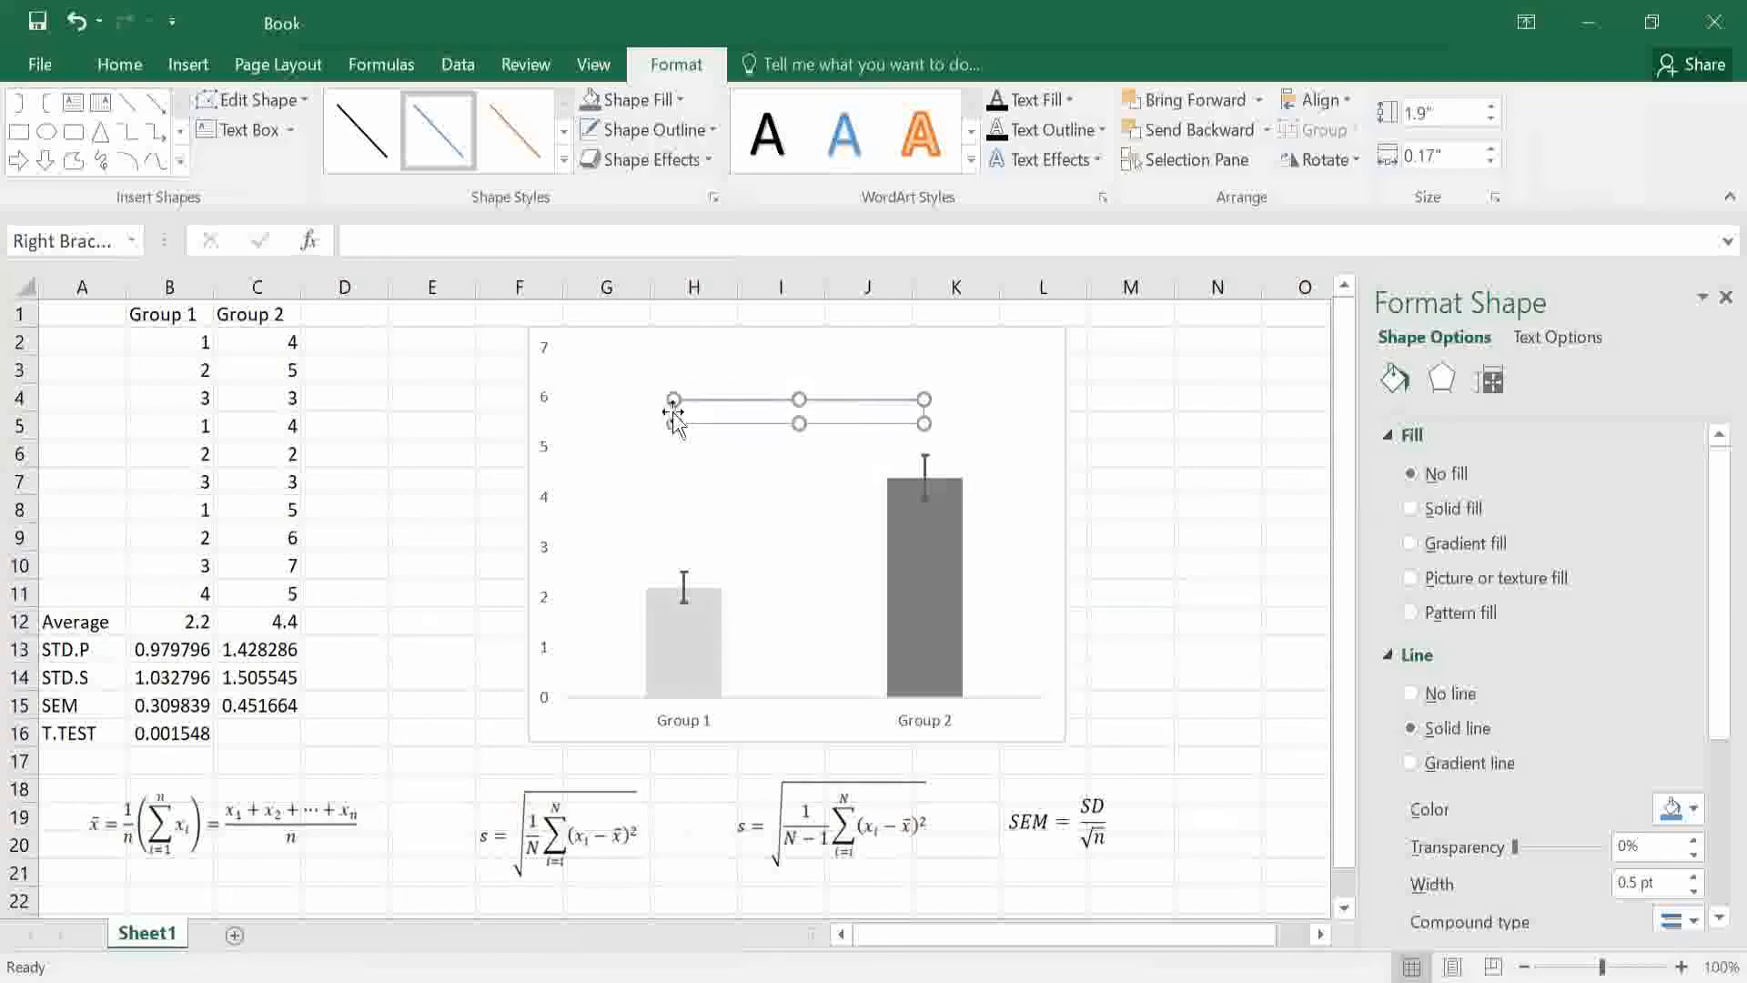
Adjust the bracket's corner curvature and resize it to about 1.88" long and 0.13" deep so it spans both columns.
left_click_drag(674, 420, 677, 420)
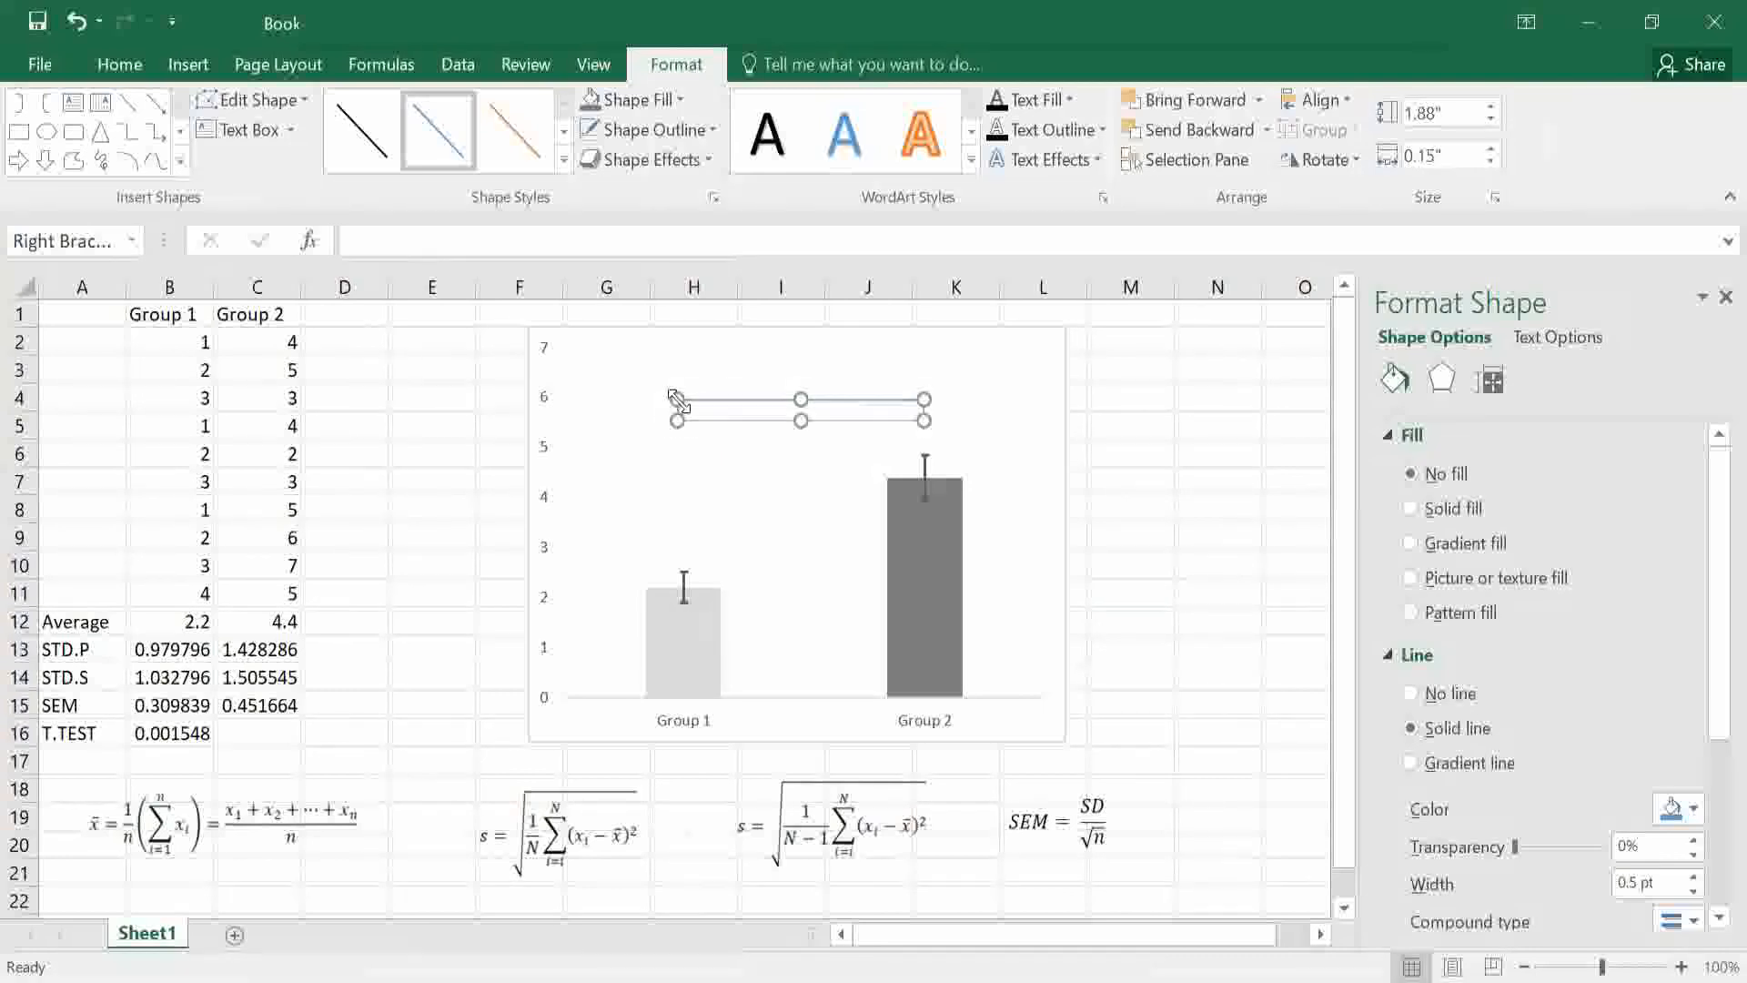
left_click_drag(800, 395, 800, 378)
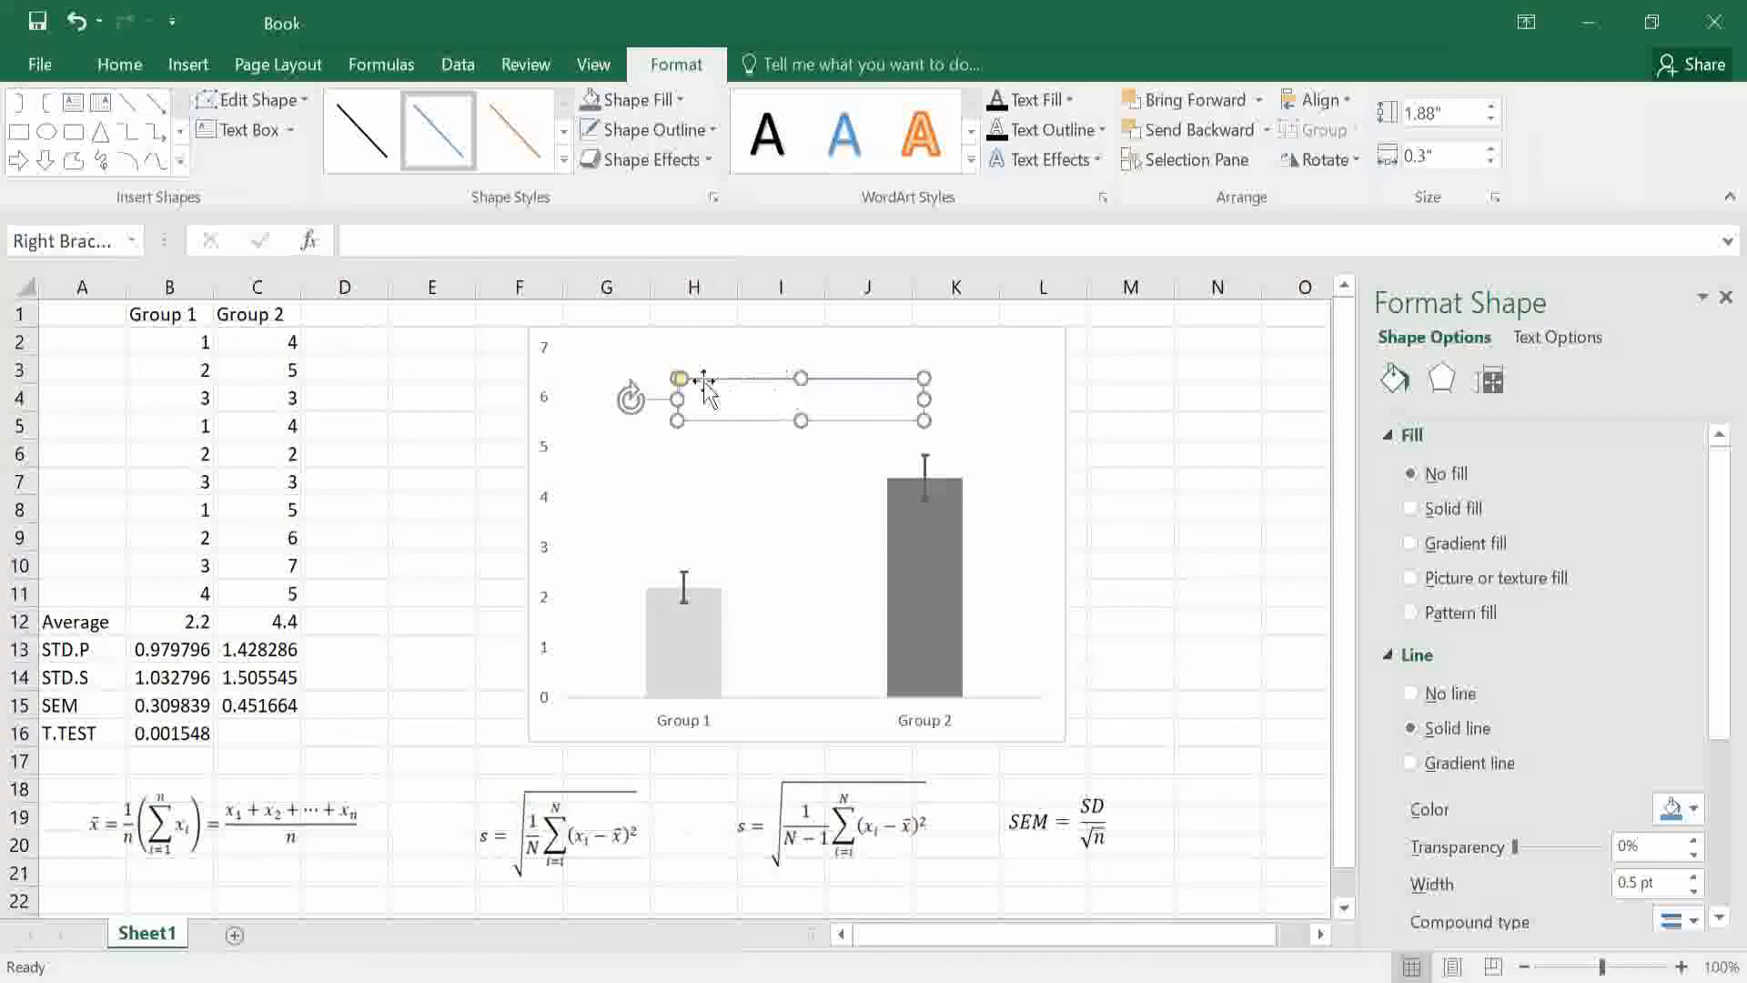
left_click_drag(680, 378, 689, 380)
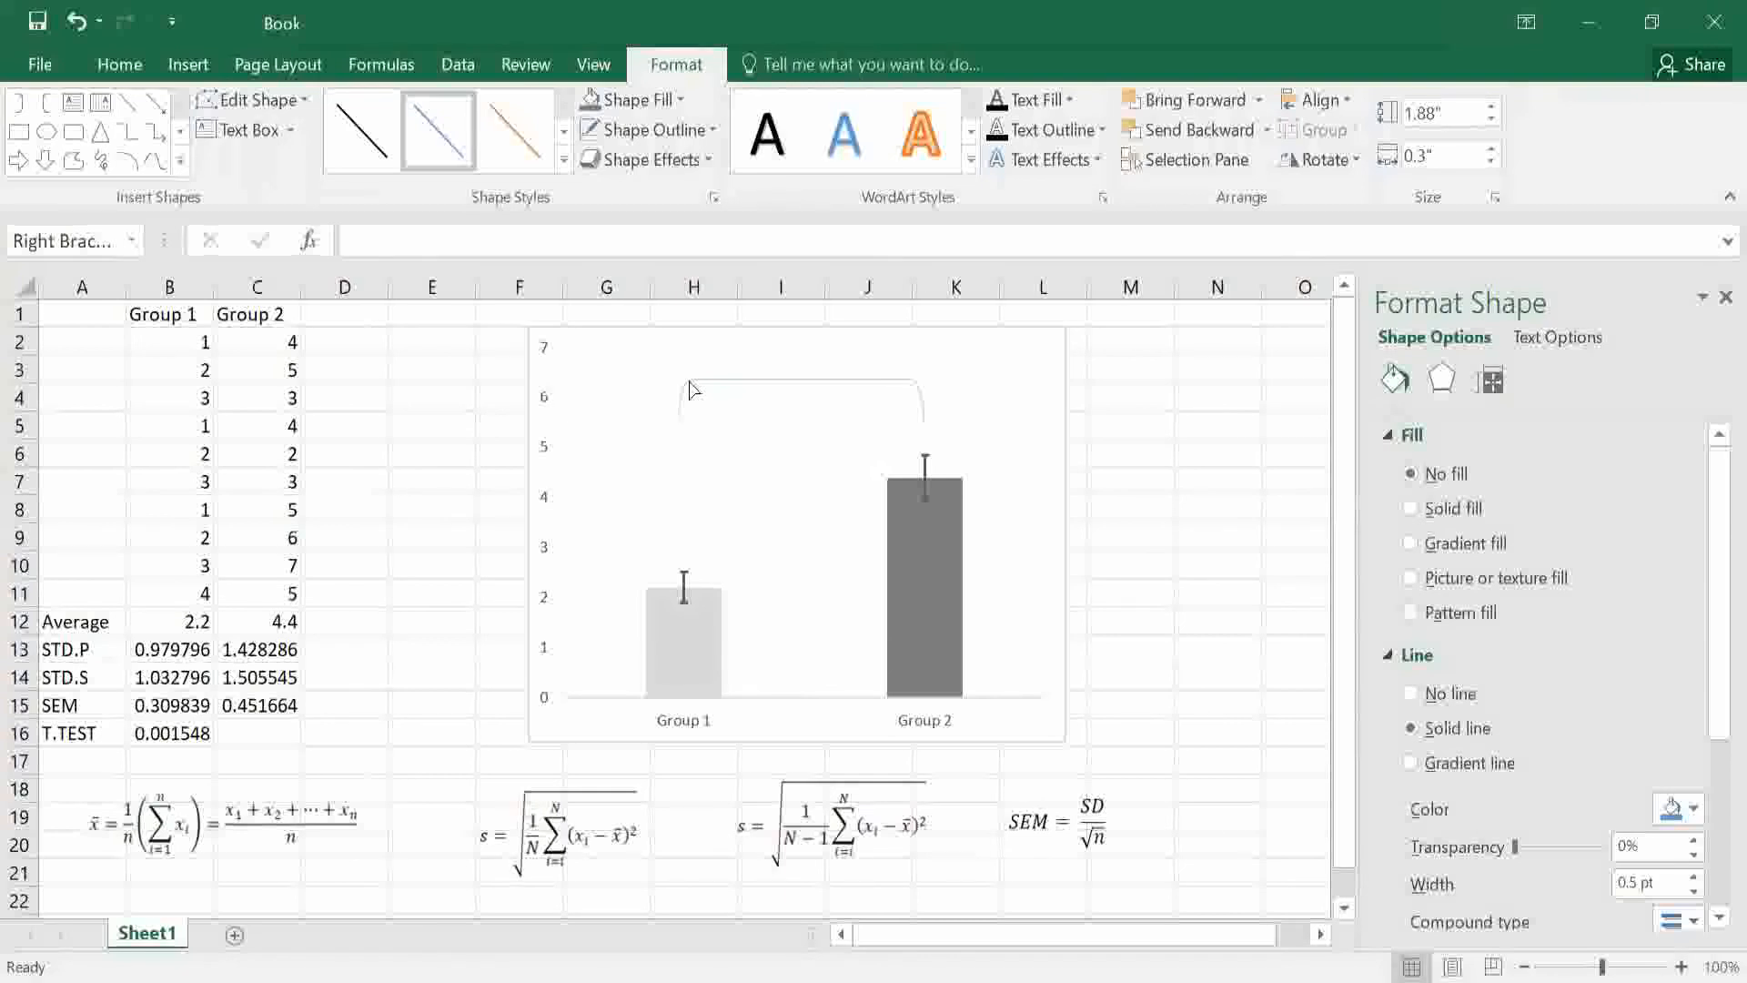
left_click_drag(689, 382, 689, 381)
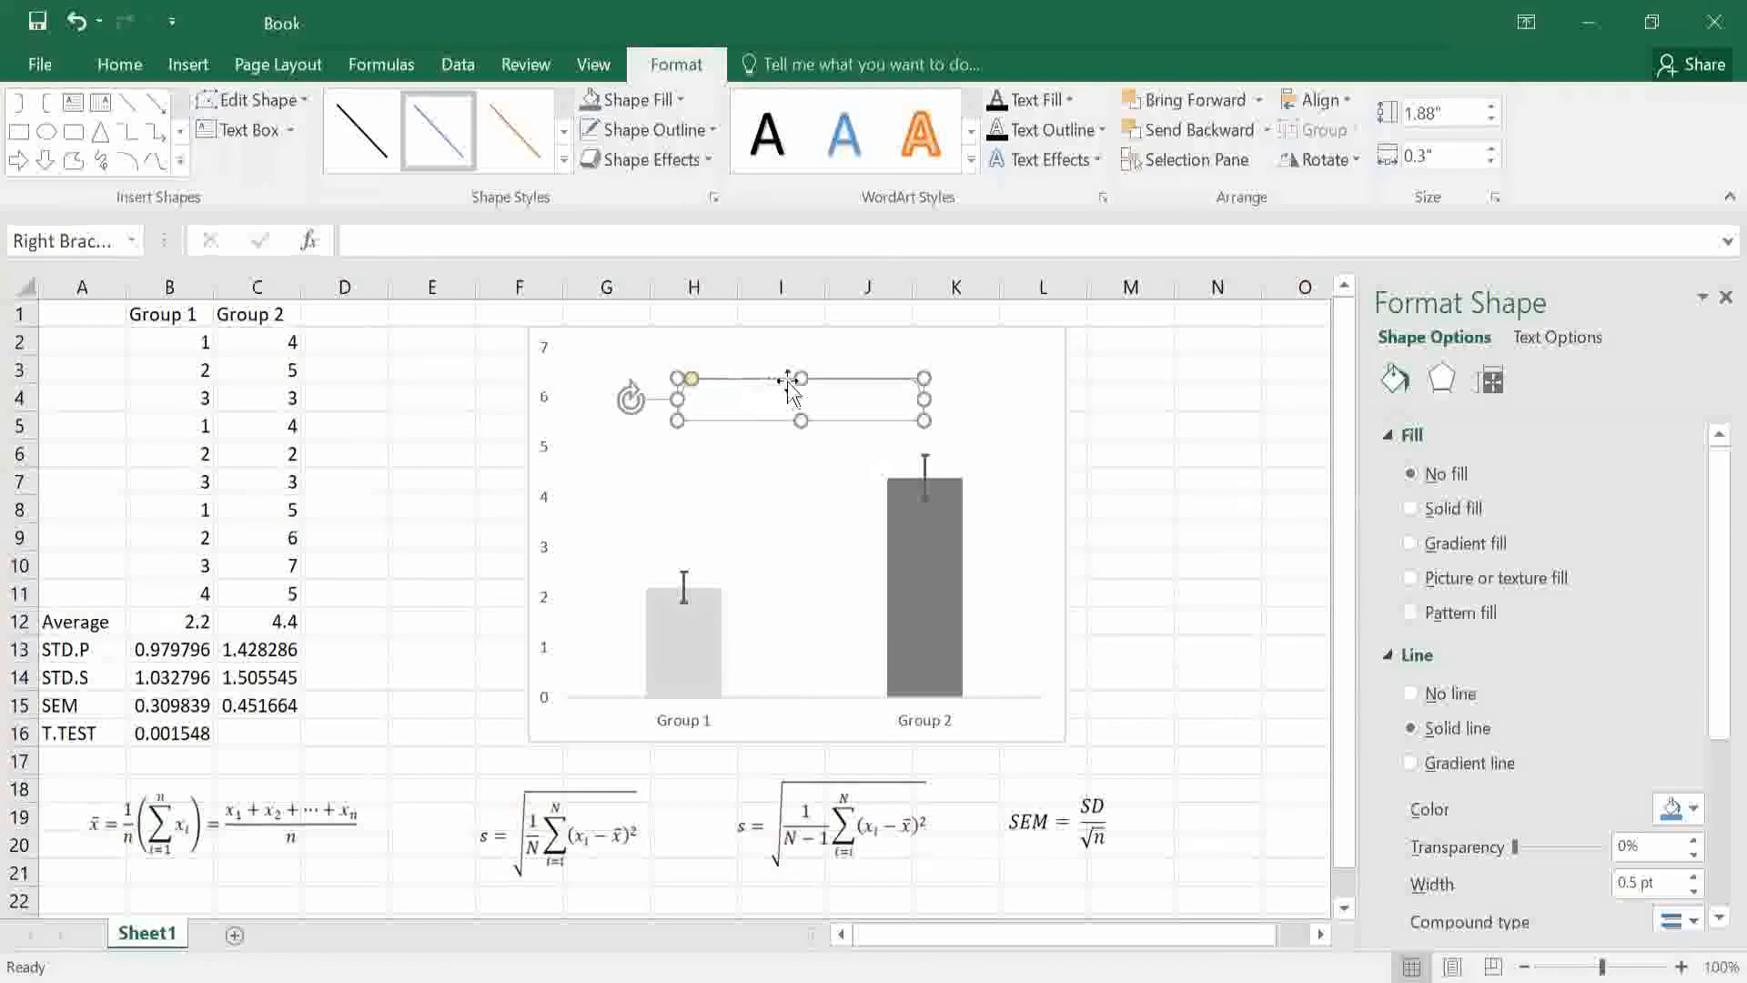
left_click_drag(801, 381, 802, 403)
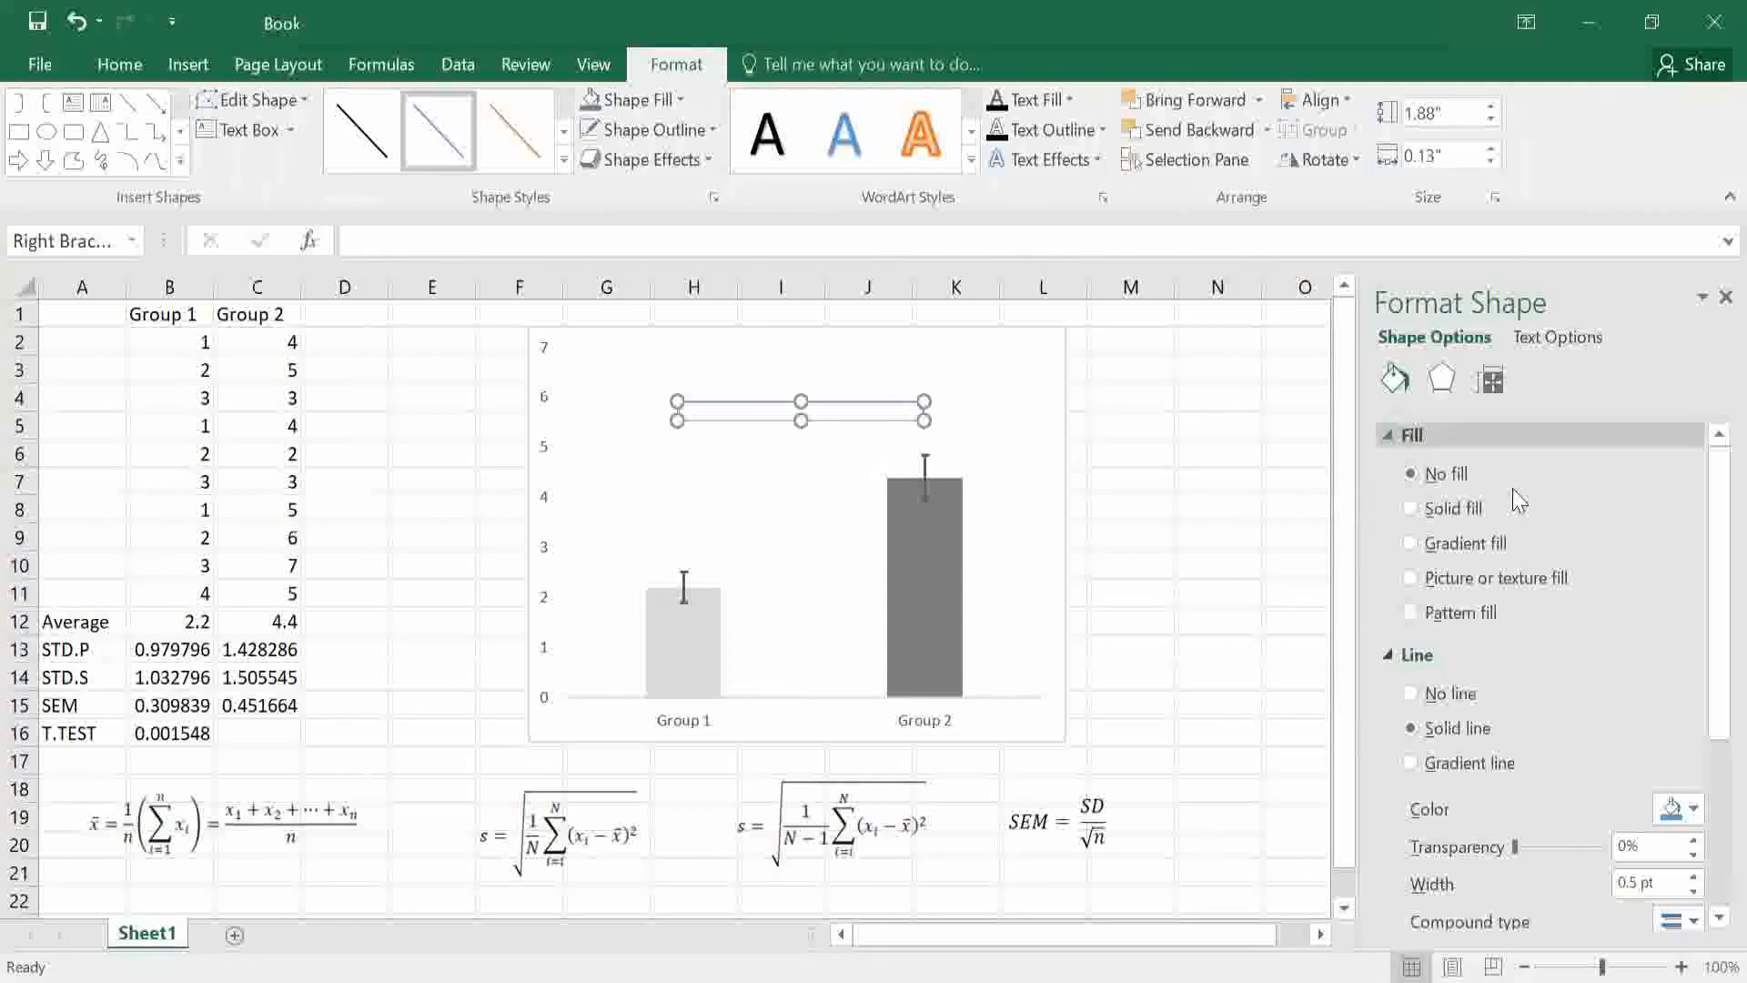
Change the bracket's outline color to black and increase its line width.
scroll(1708, 505, "down", 5)
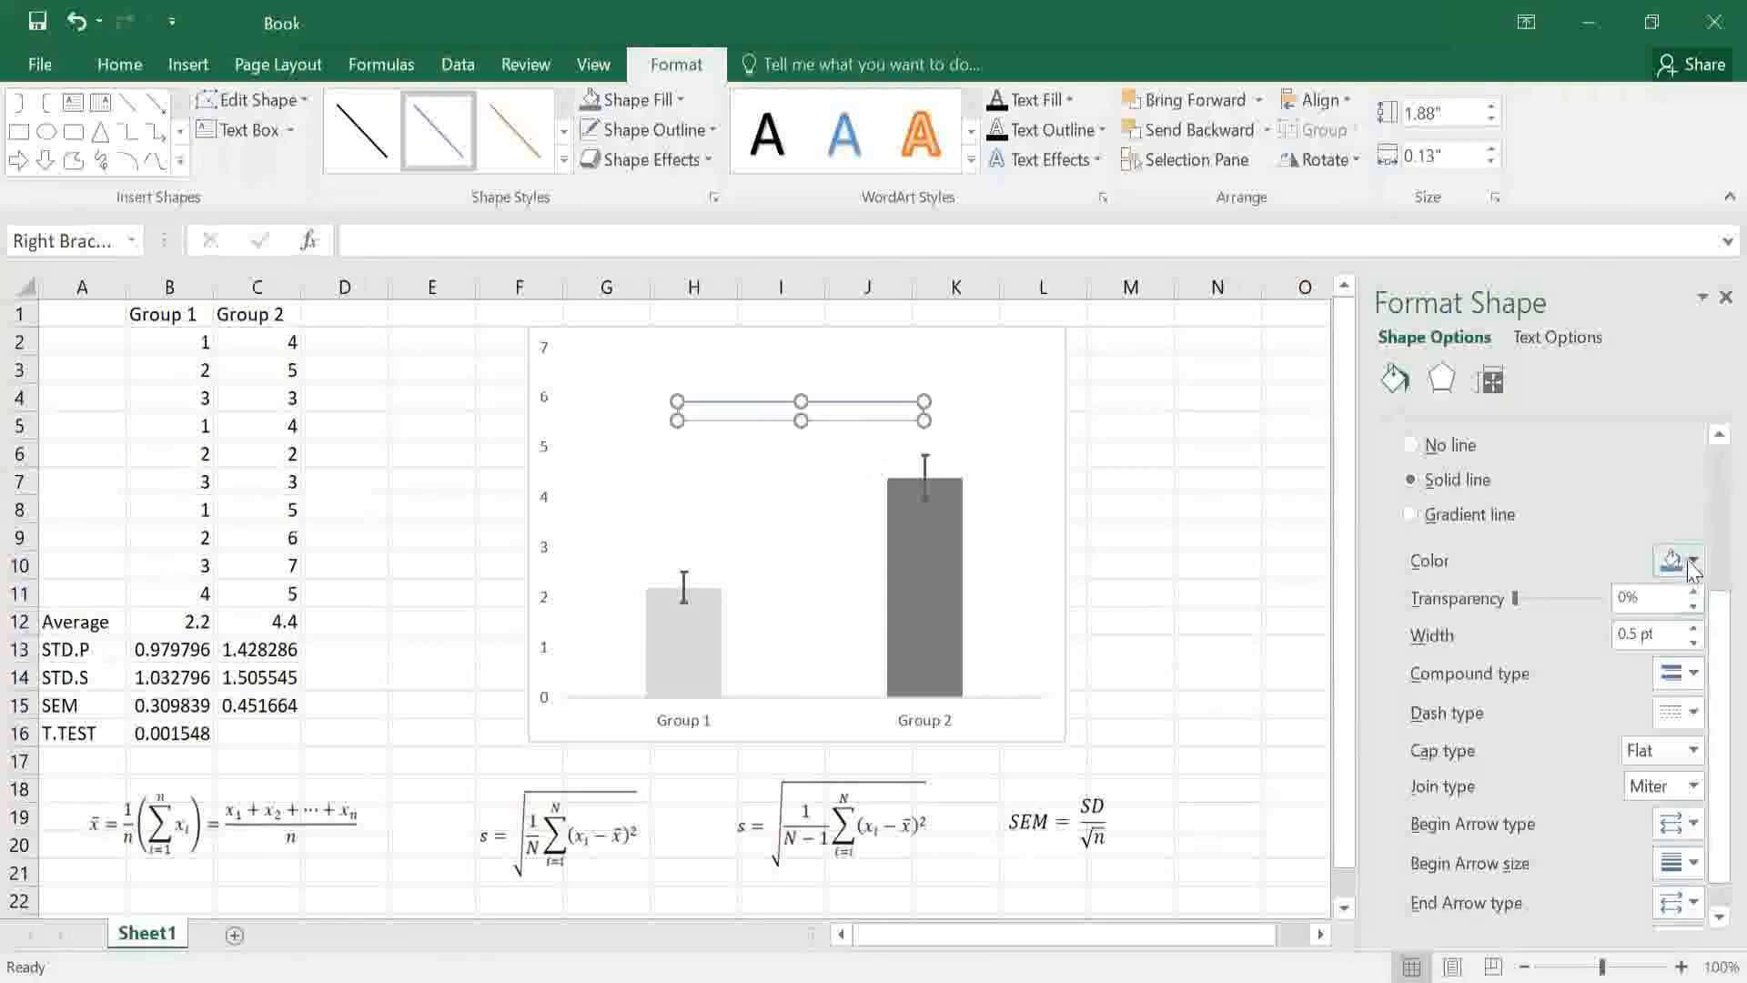
left_click(1694, 561)
left_click(1565, 618)
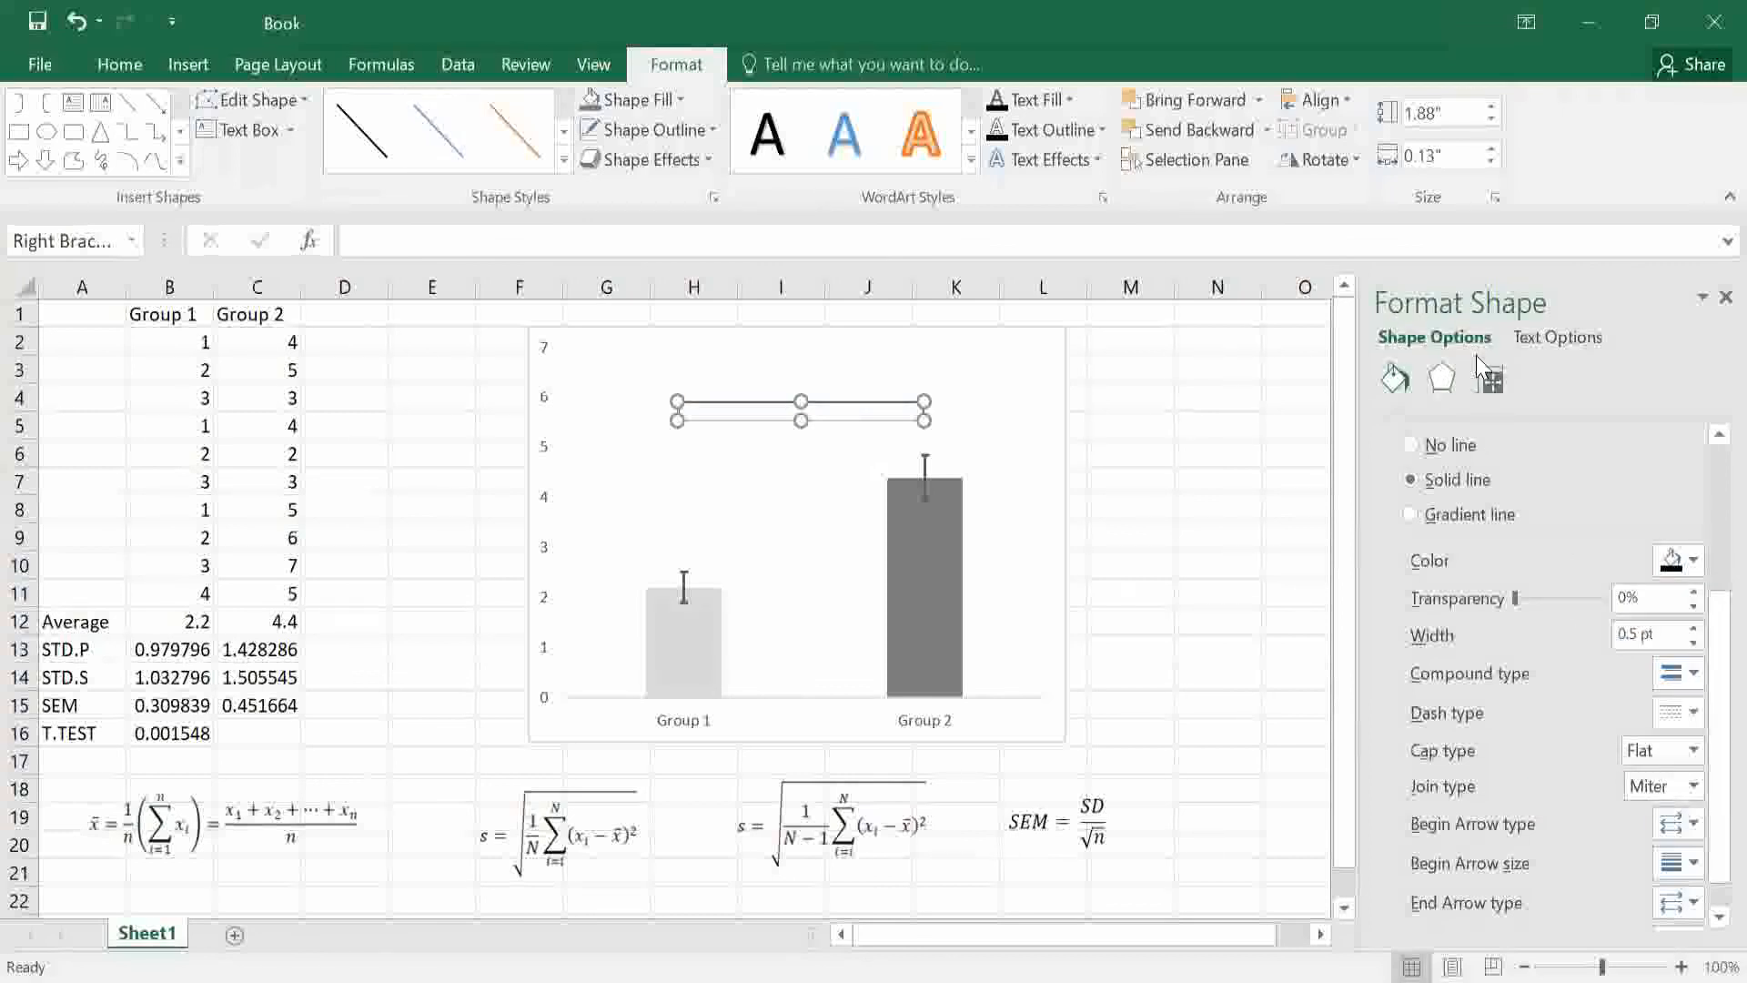
left_click(1692, 630)
left_click(1693, 629)
left_click(1693, 629)
left_click(1140, 530)
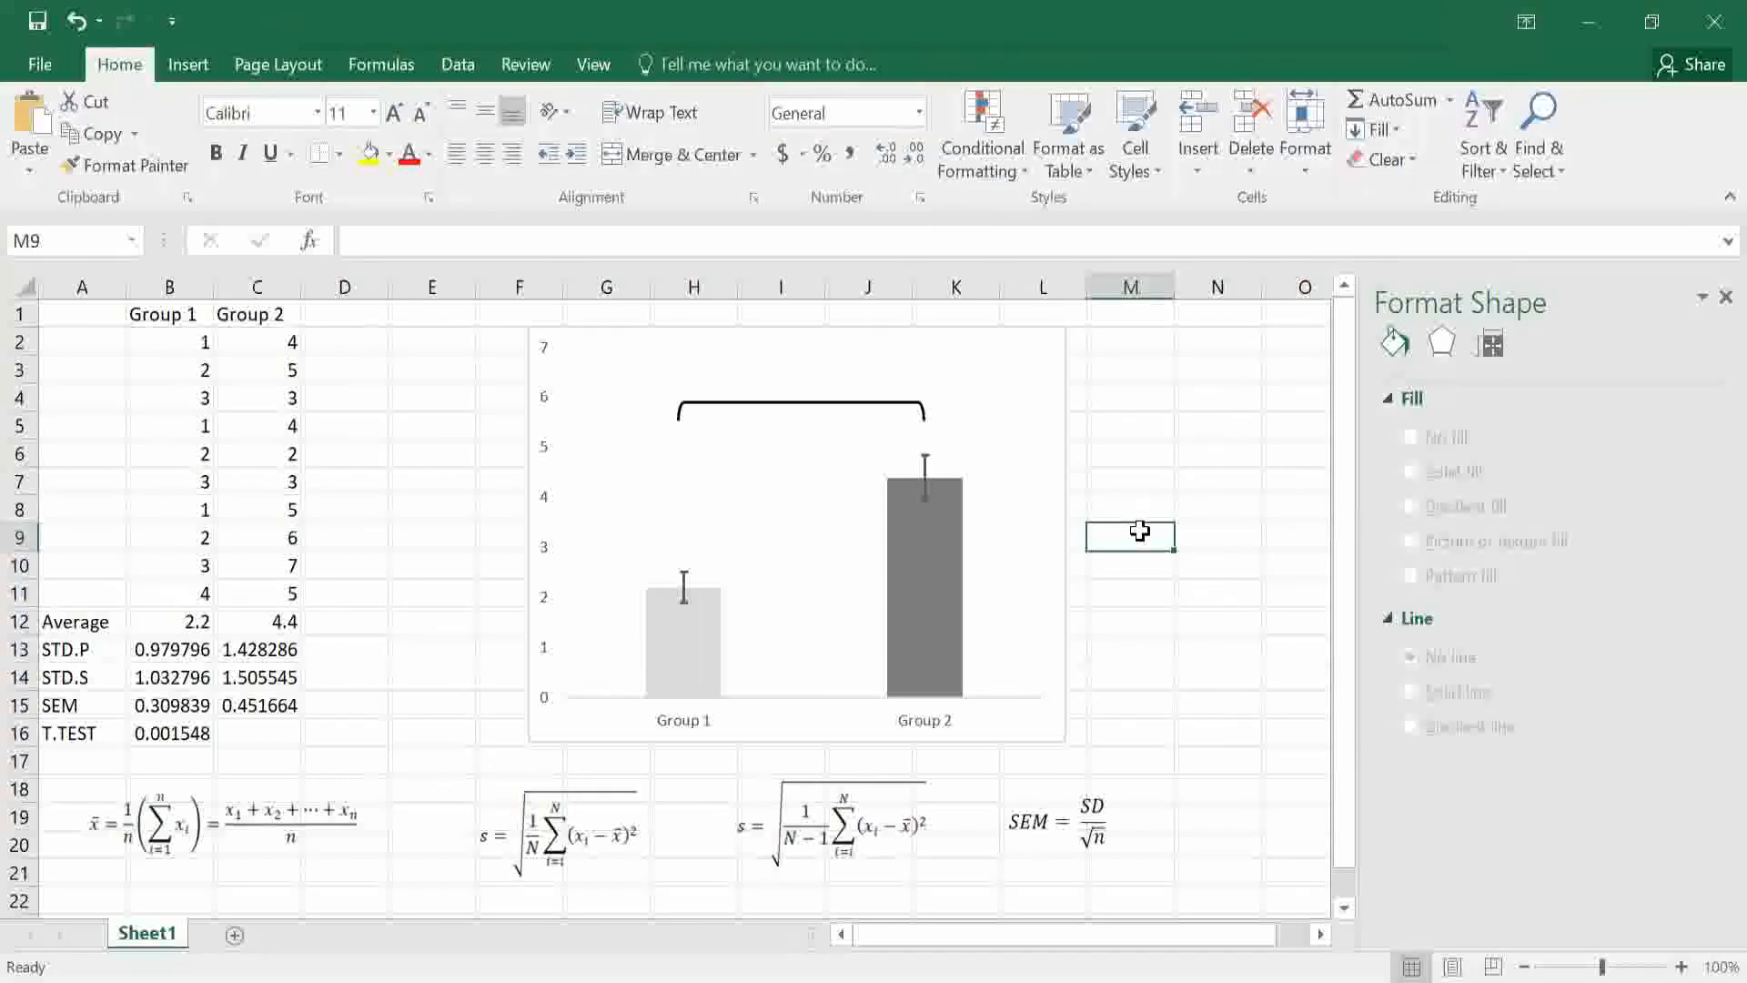
Insert a text box containing an asterisk over the middle of the bracket and set its font size to 20.
left_click(194, 67)
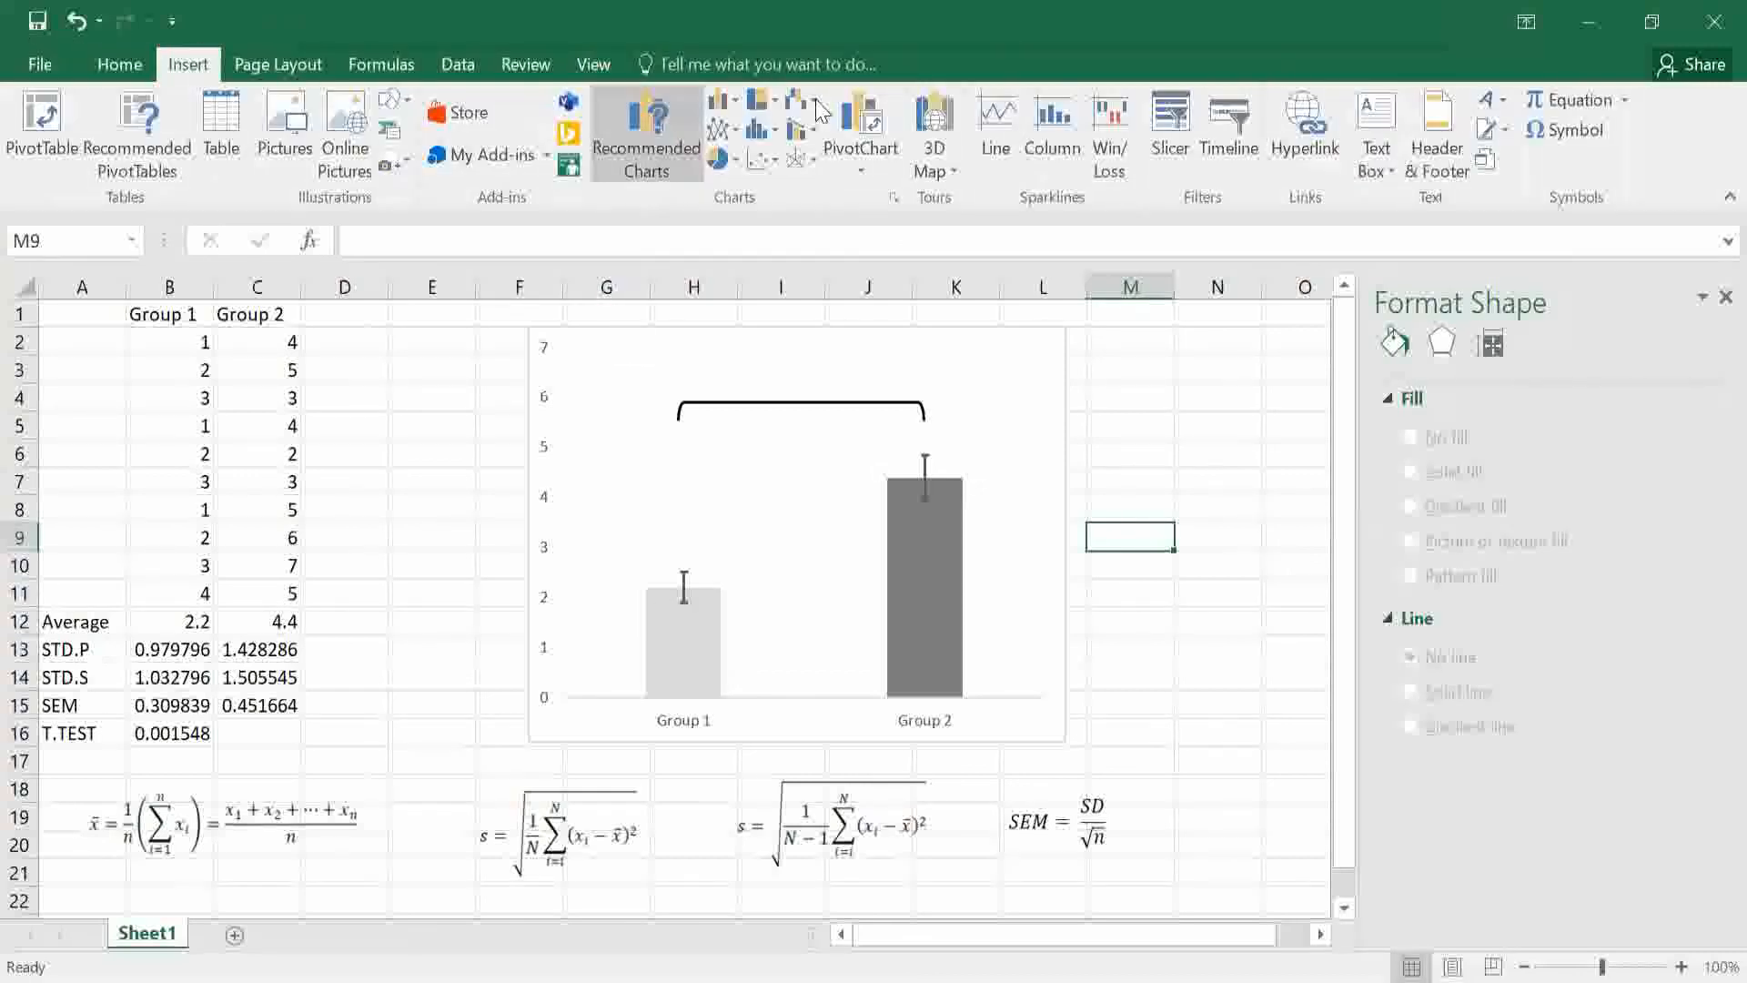
left_click(1376, 137)
left_click_drag(748, 364, 844, 426)
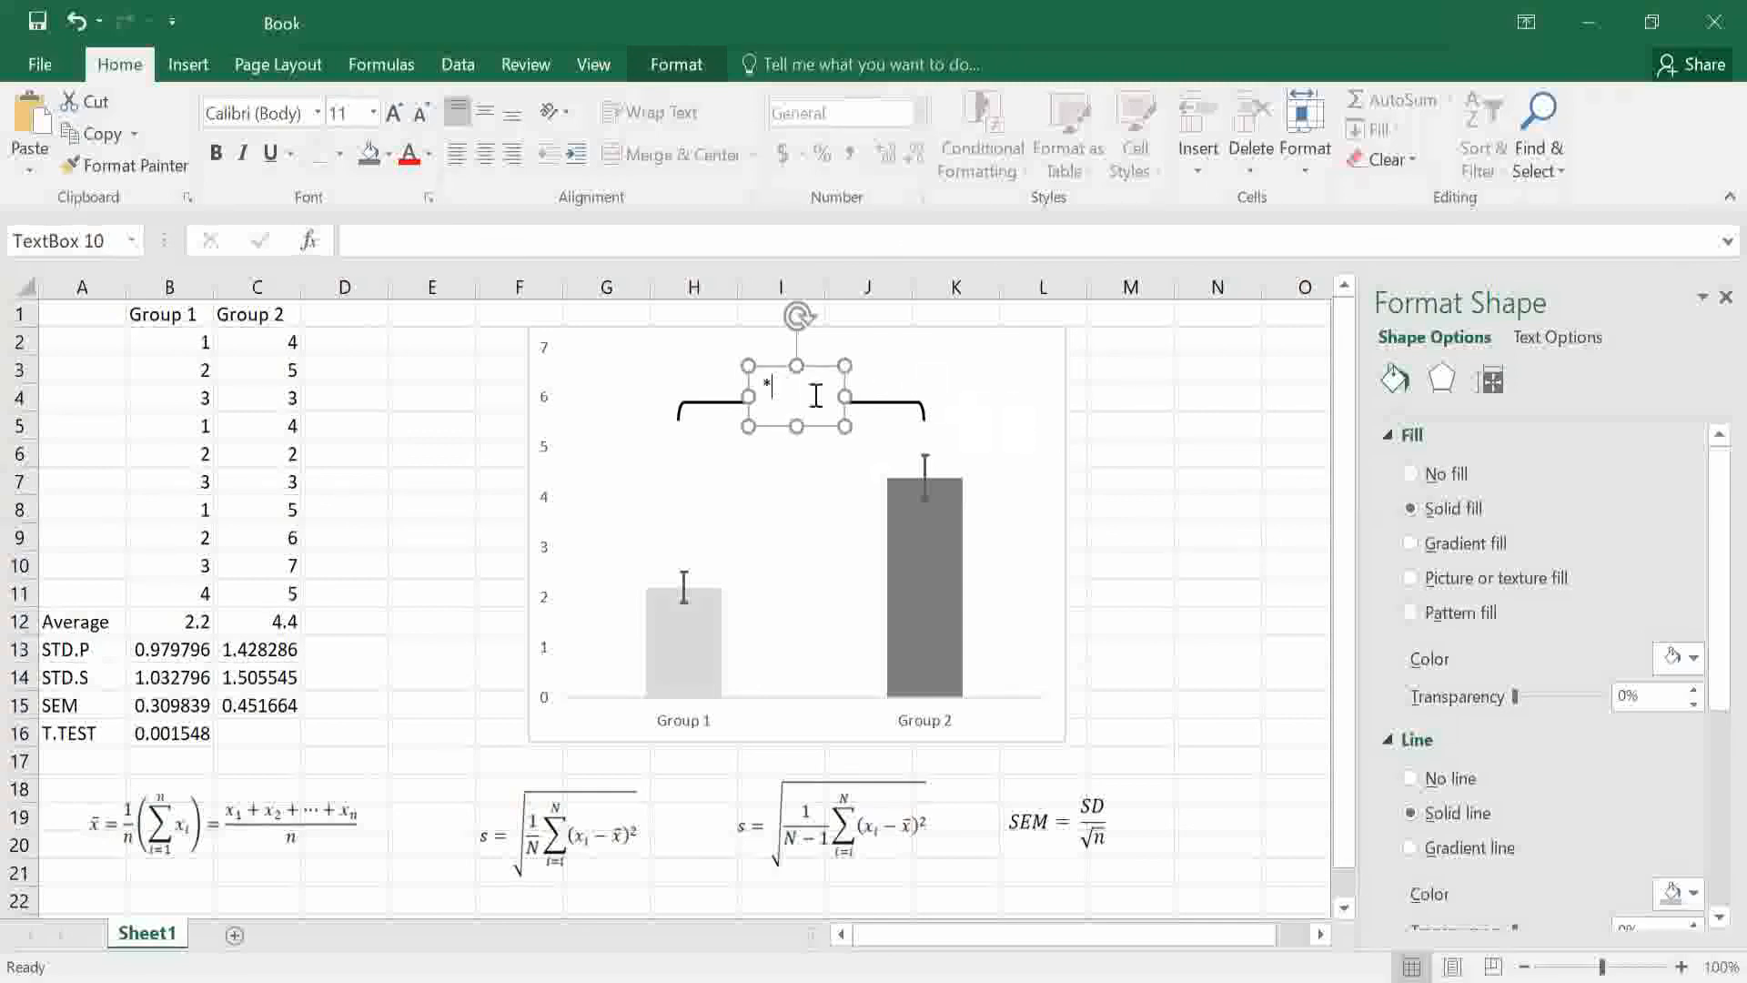
left_click_drag(787, 393, 738, 387)
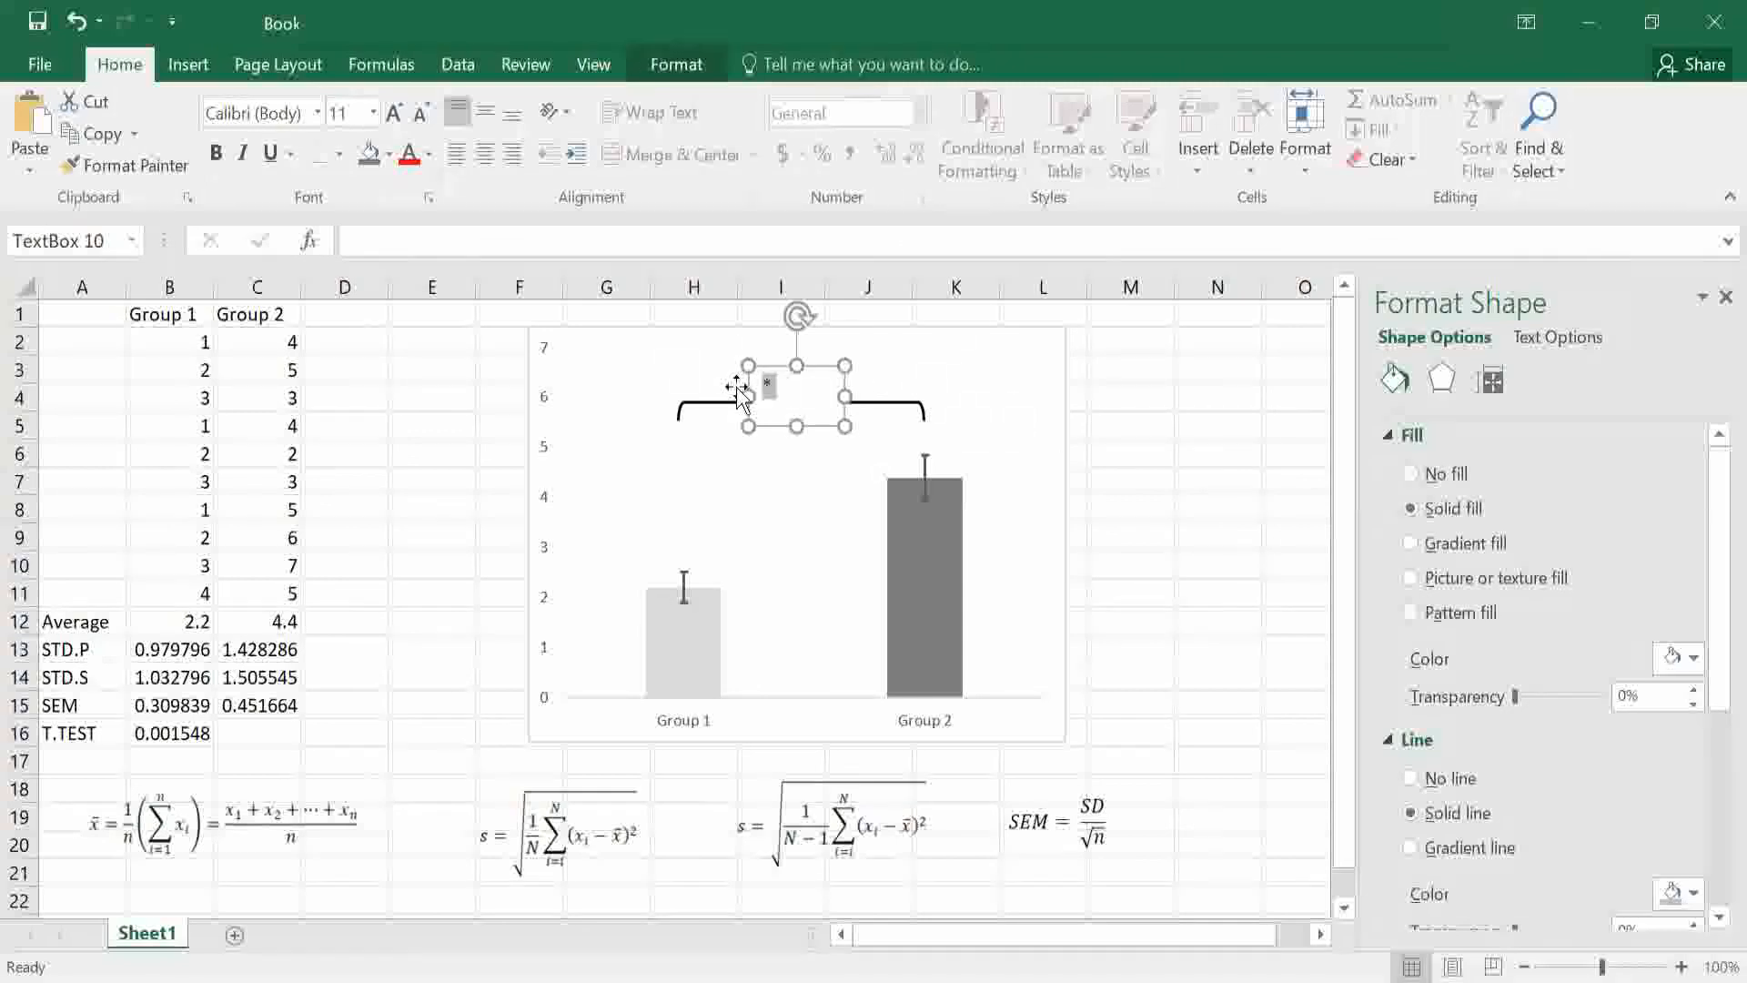
left_click(372, 115)
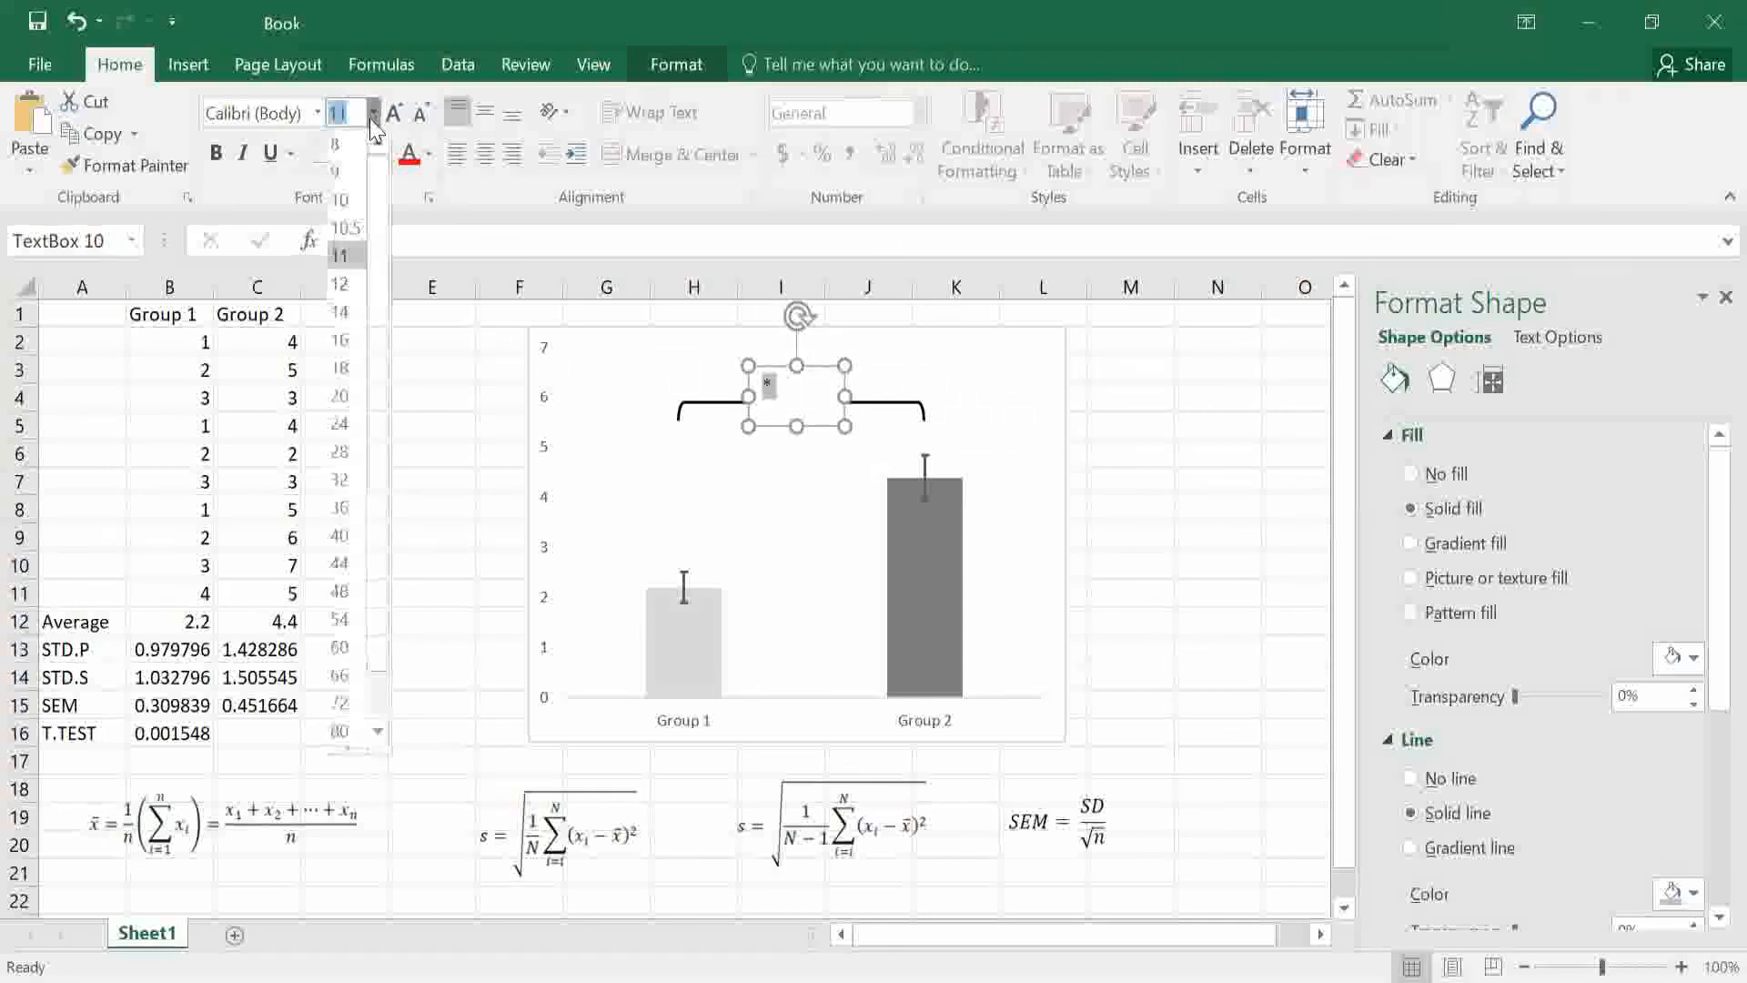
left_click(340, 395)
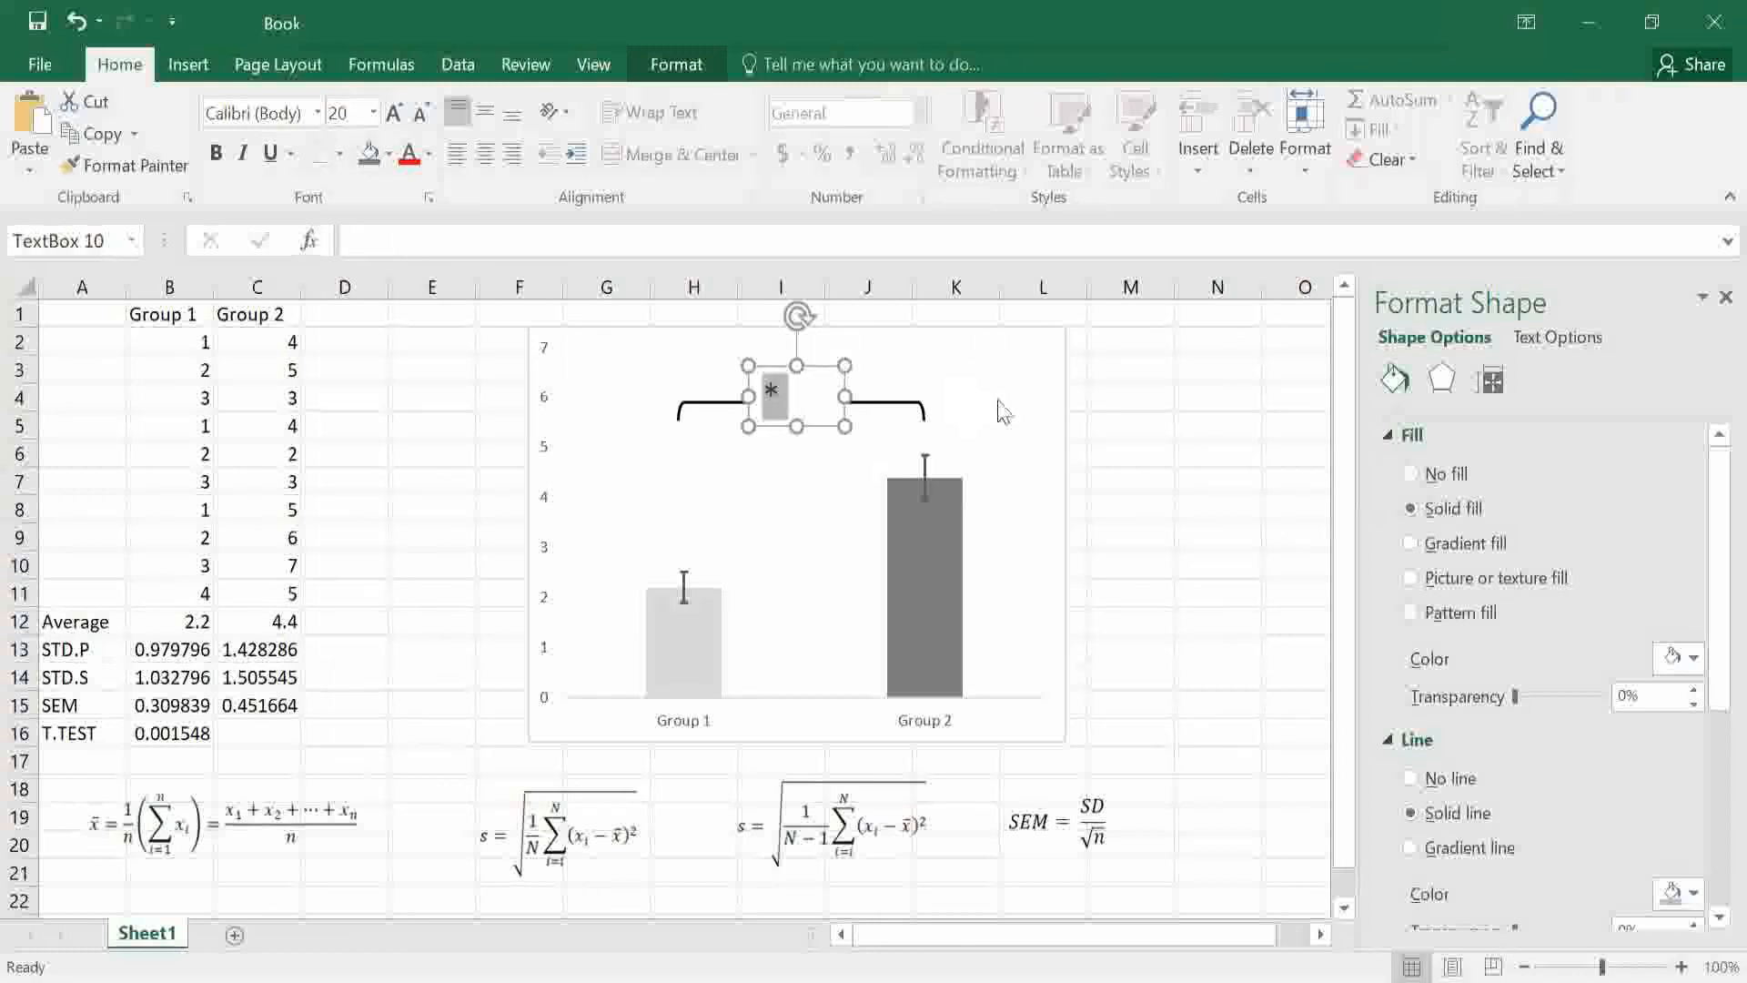
left_click(1044, 410)
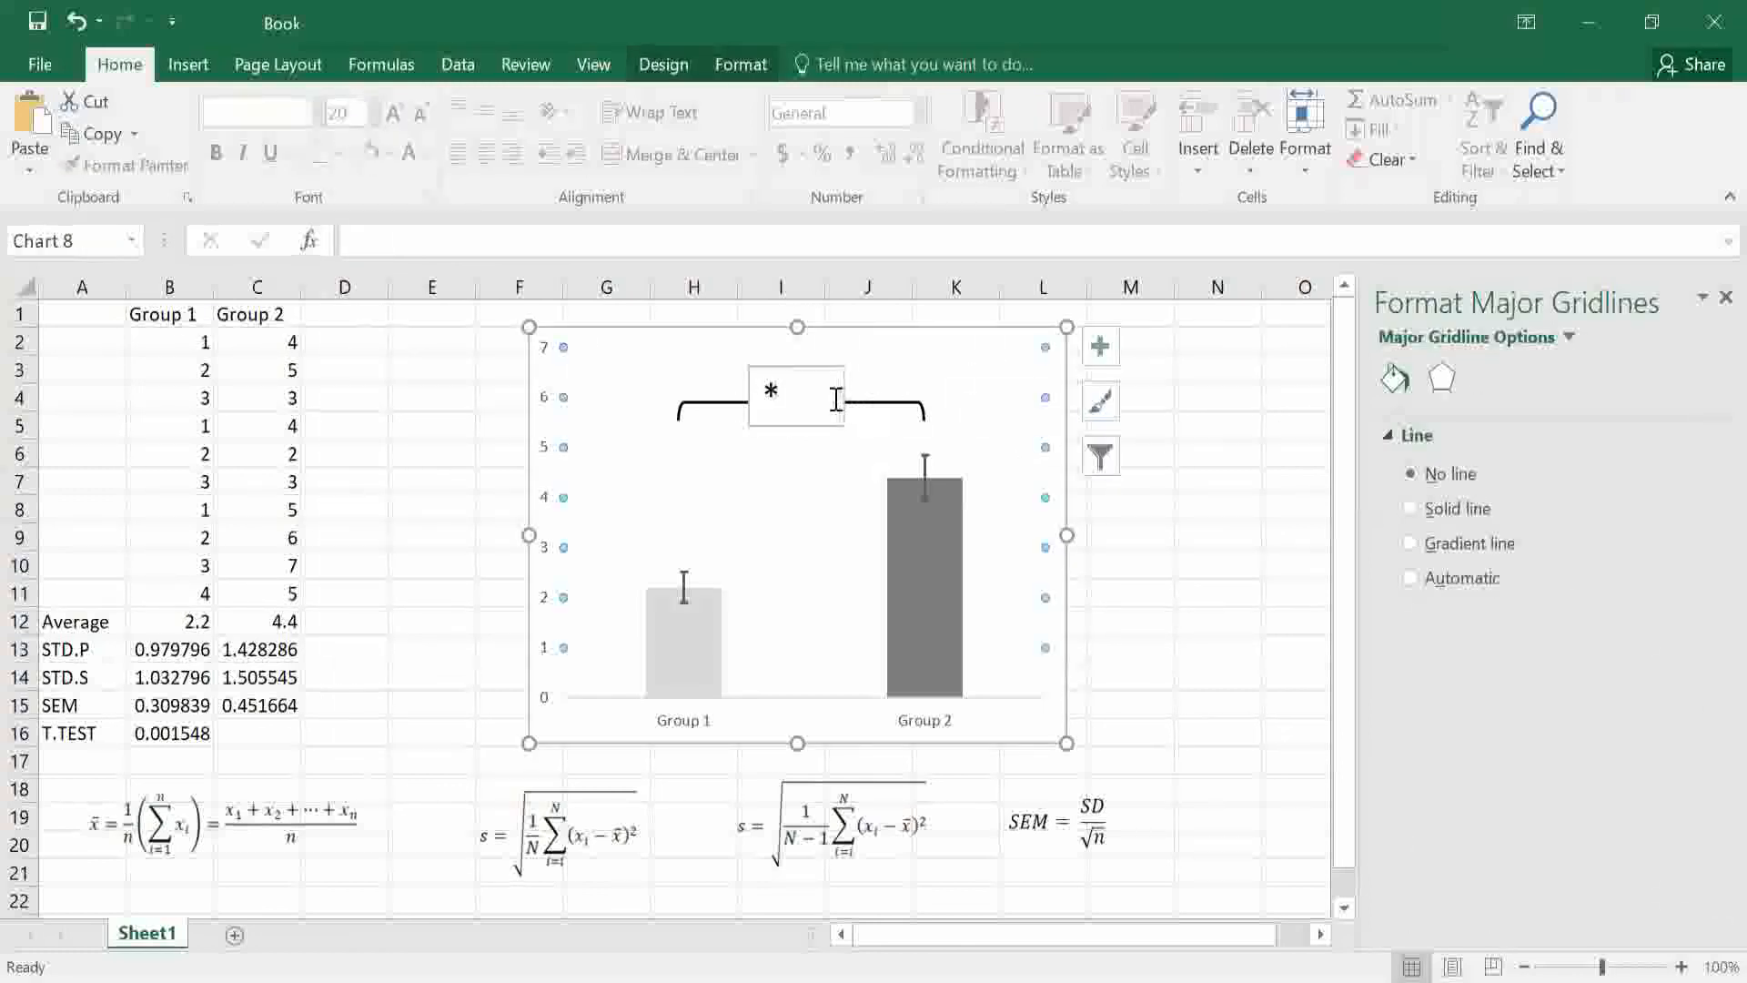
Remove both the fill and the outline of the asterisk text box.
left_click(827, 373)
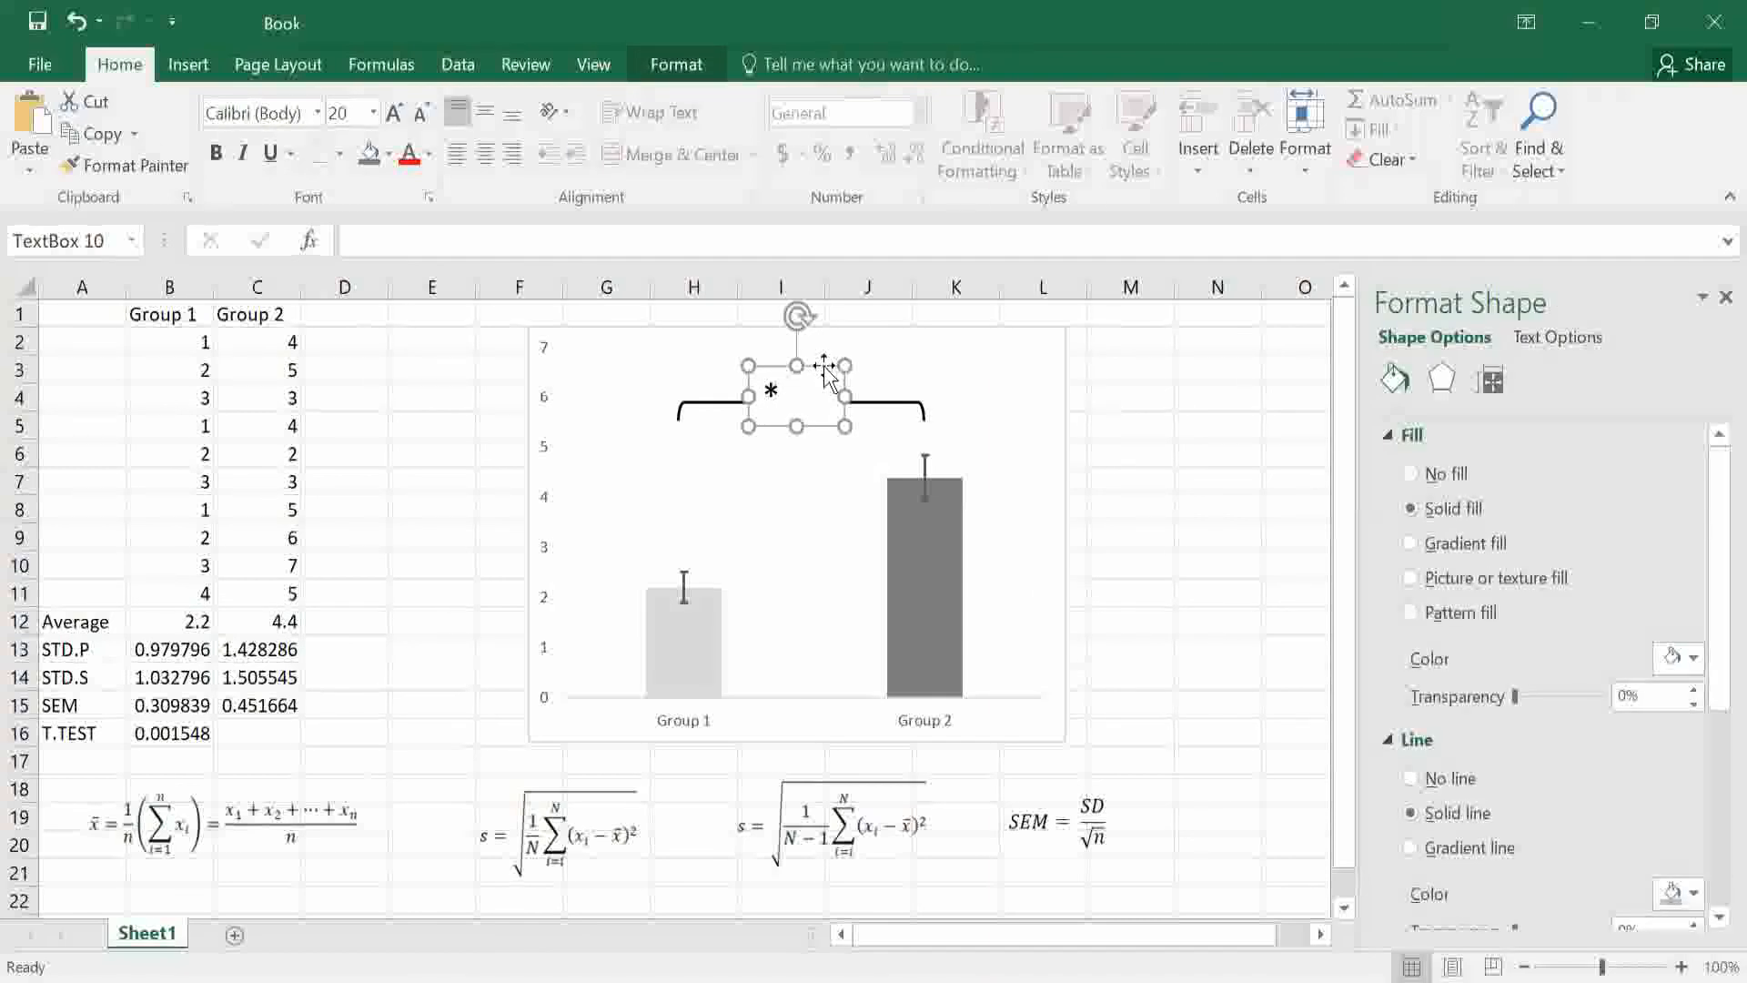
left_click(1441, 474)
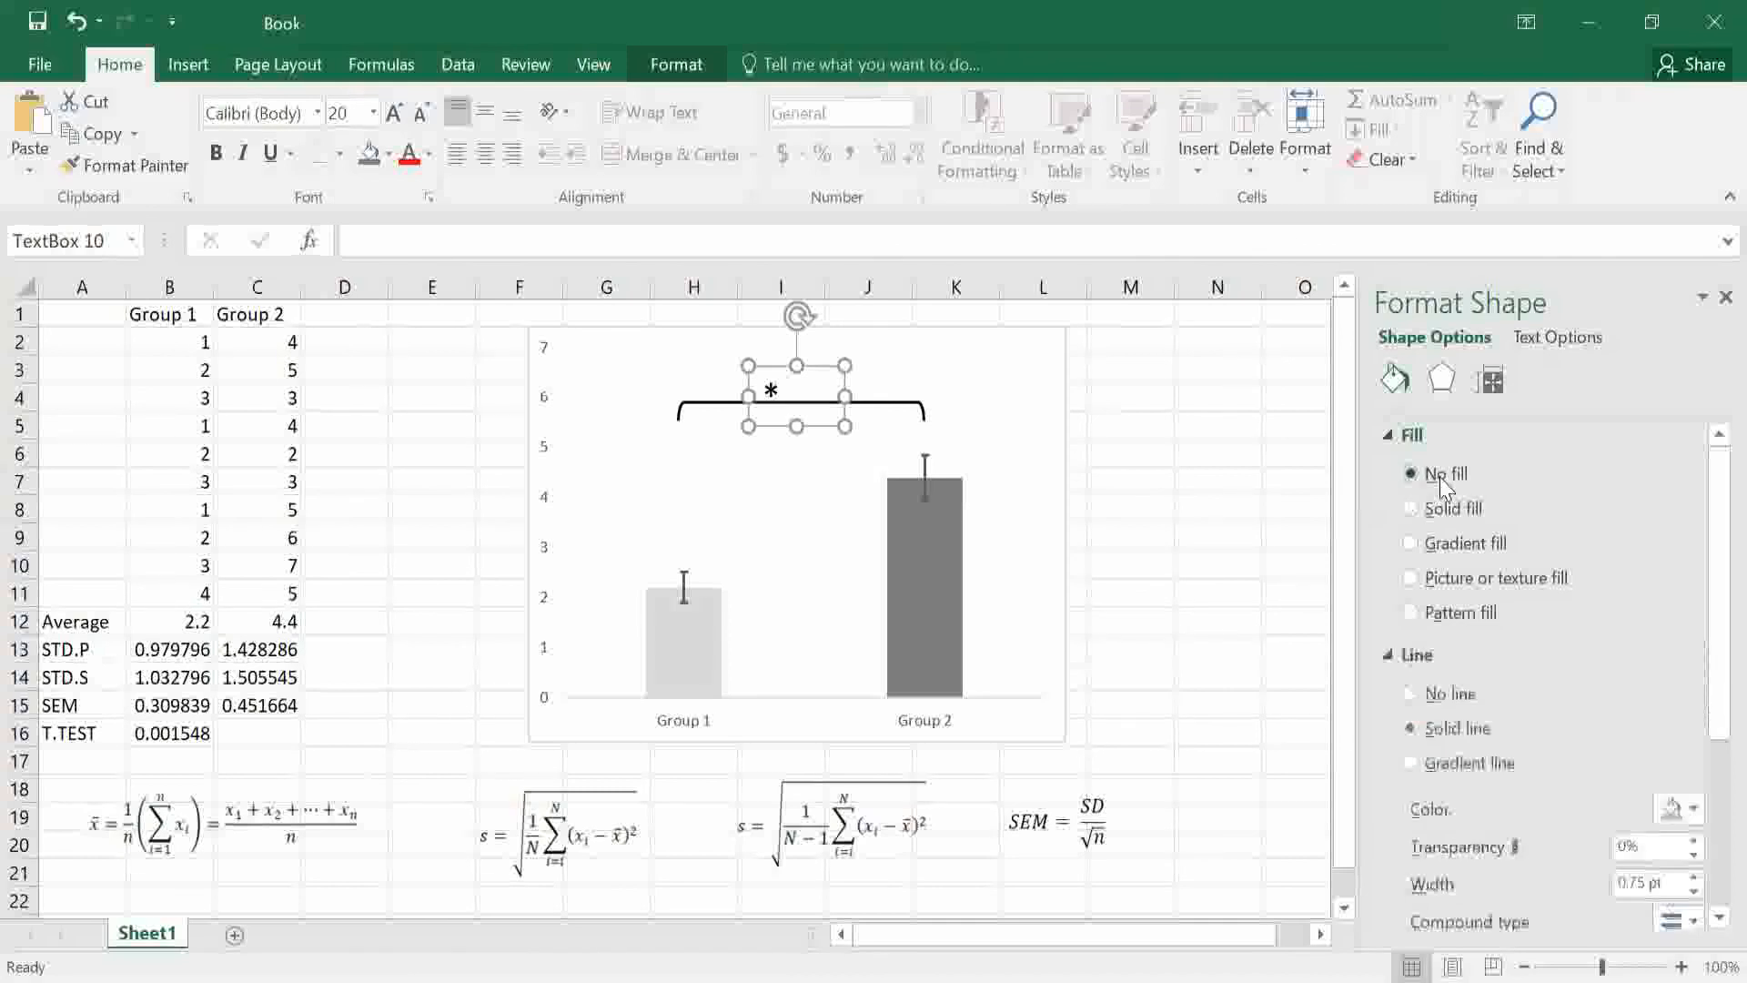
left_click(1458, 691)
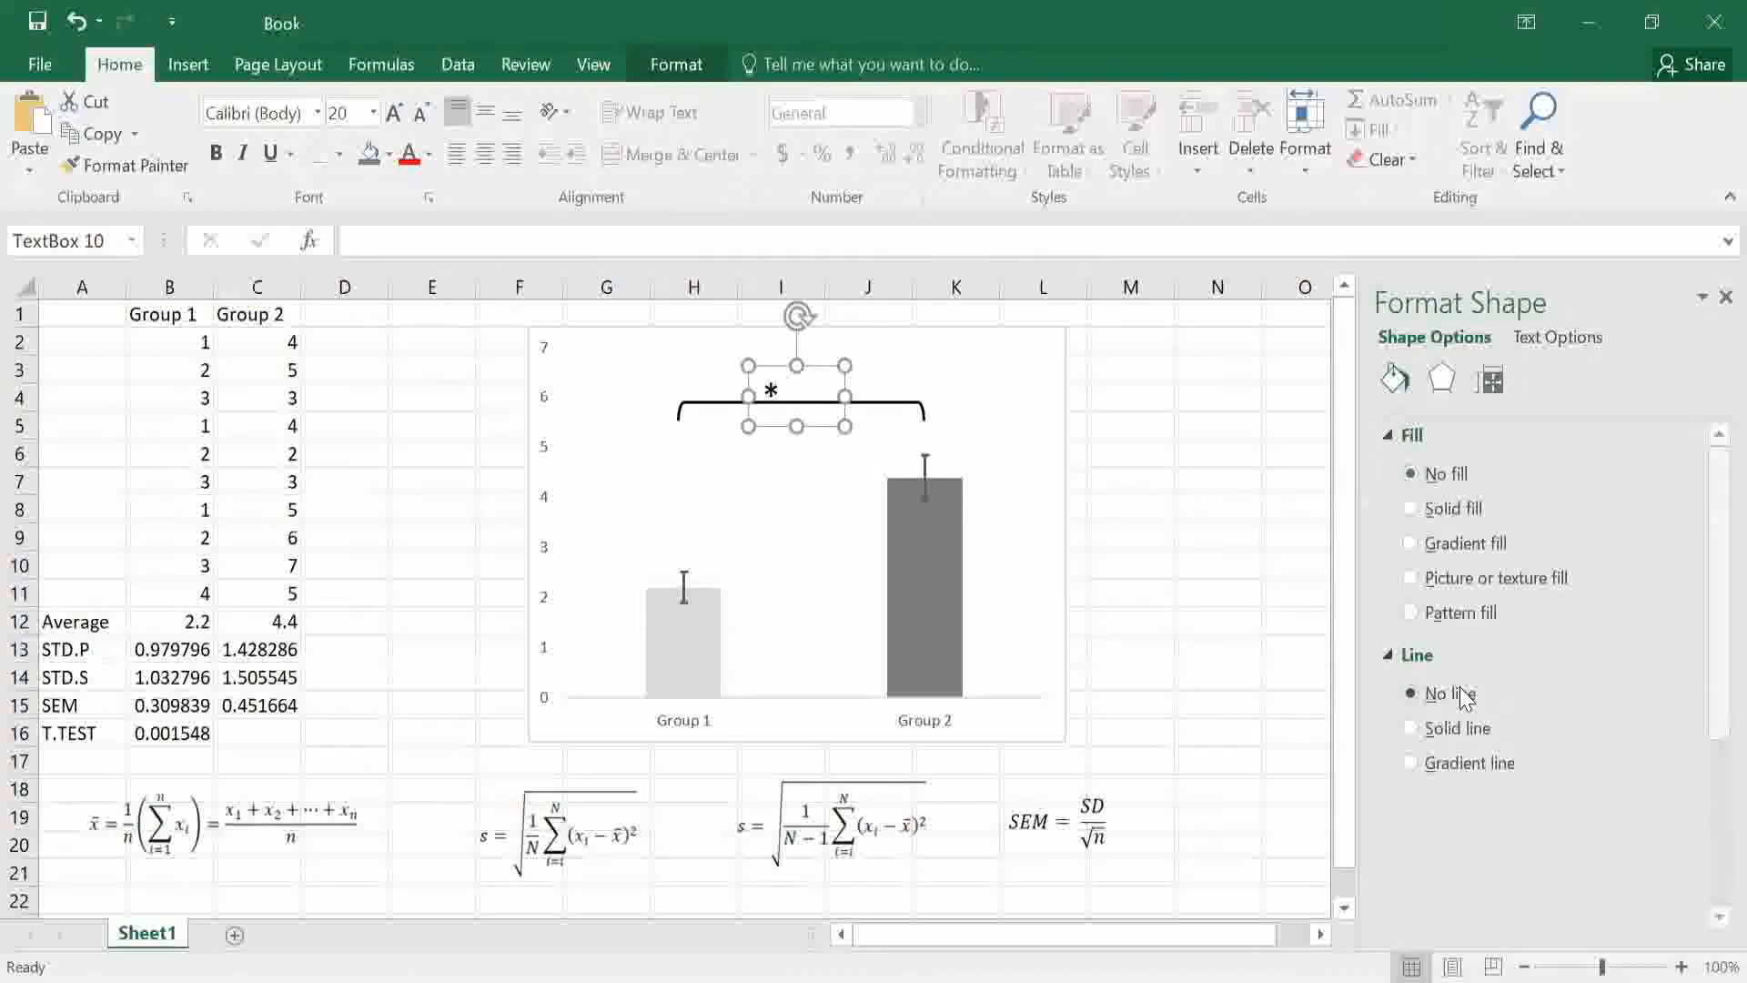
left_click(1160, 433)
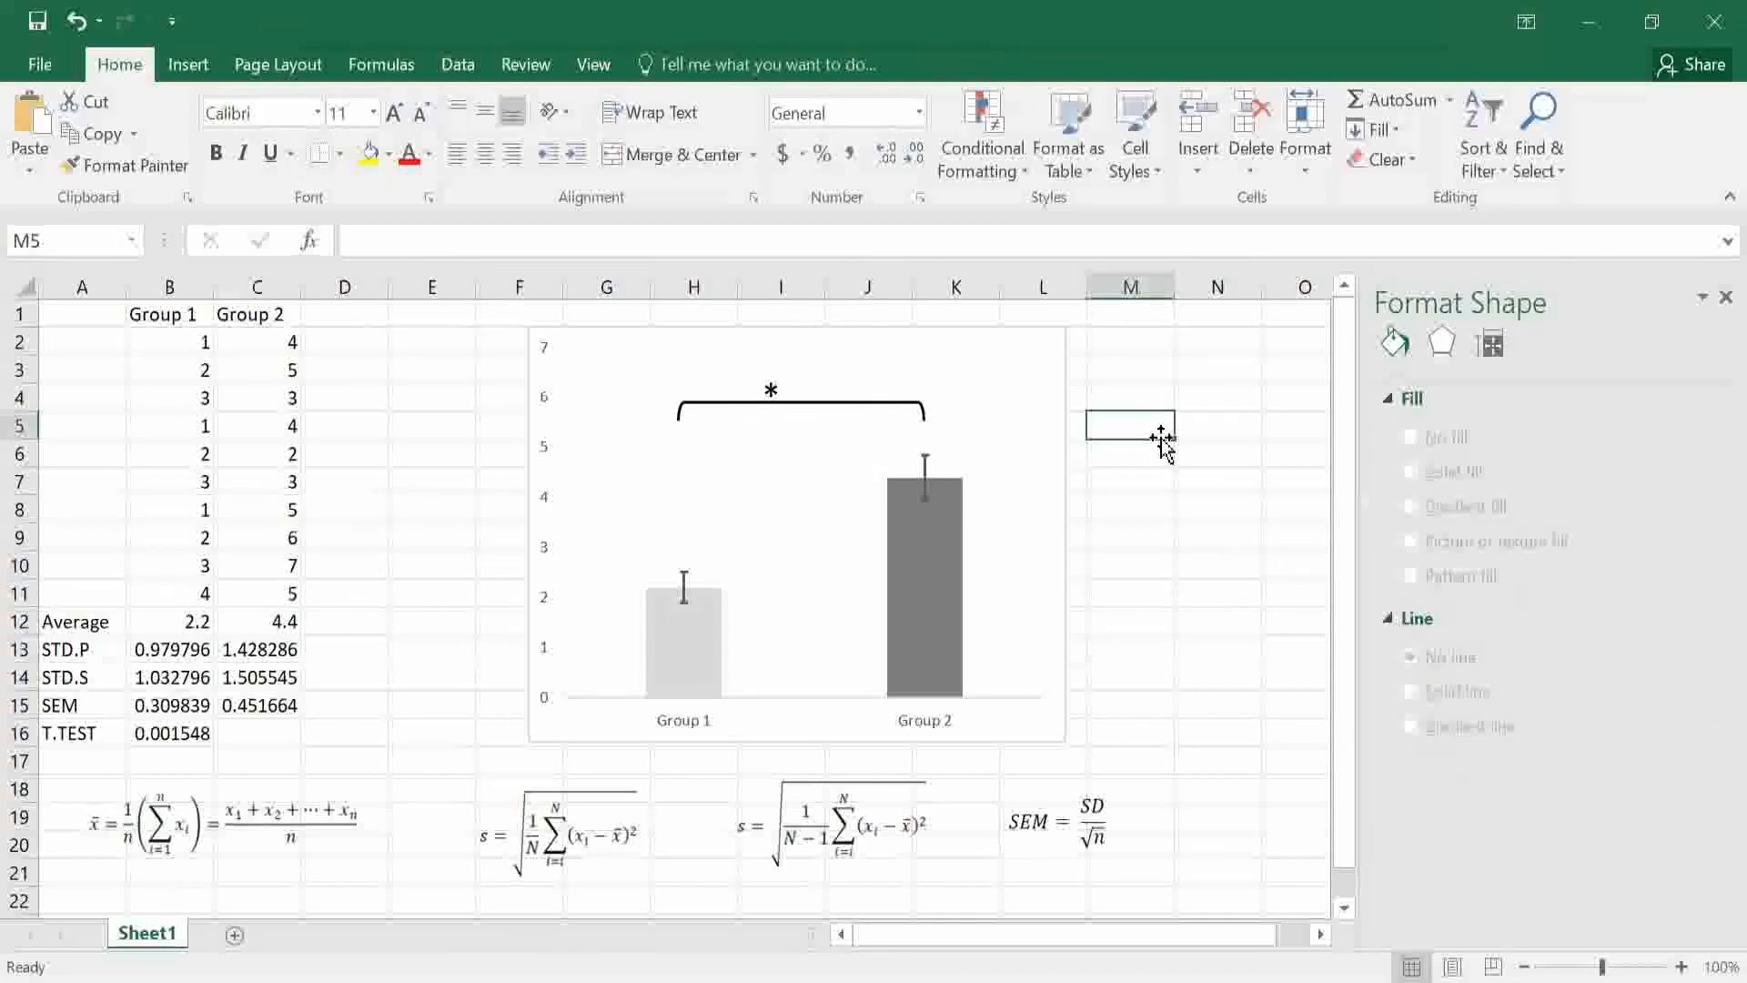
Nudge the asterisk text box sideways and slightly upward until the asterisk sits centered above the bracket.
left_click(775, 386)
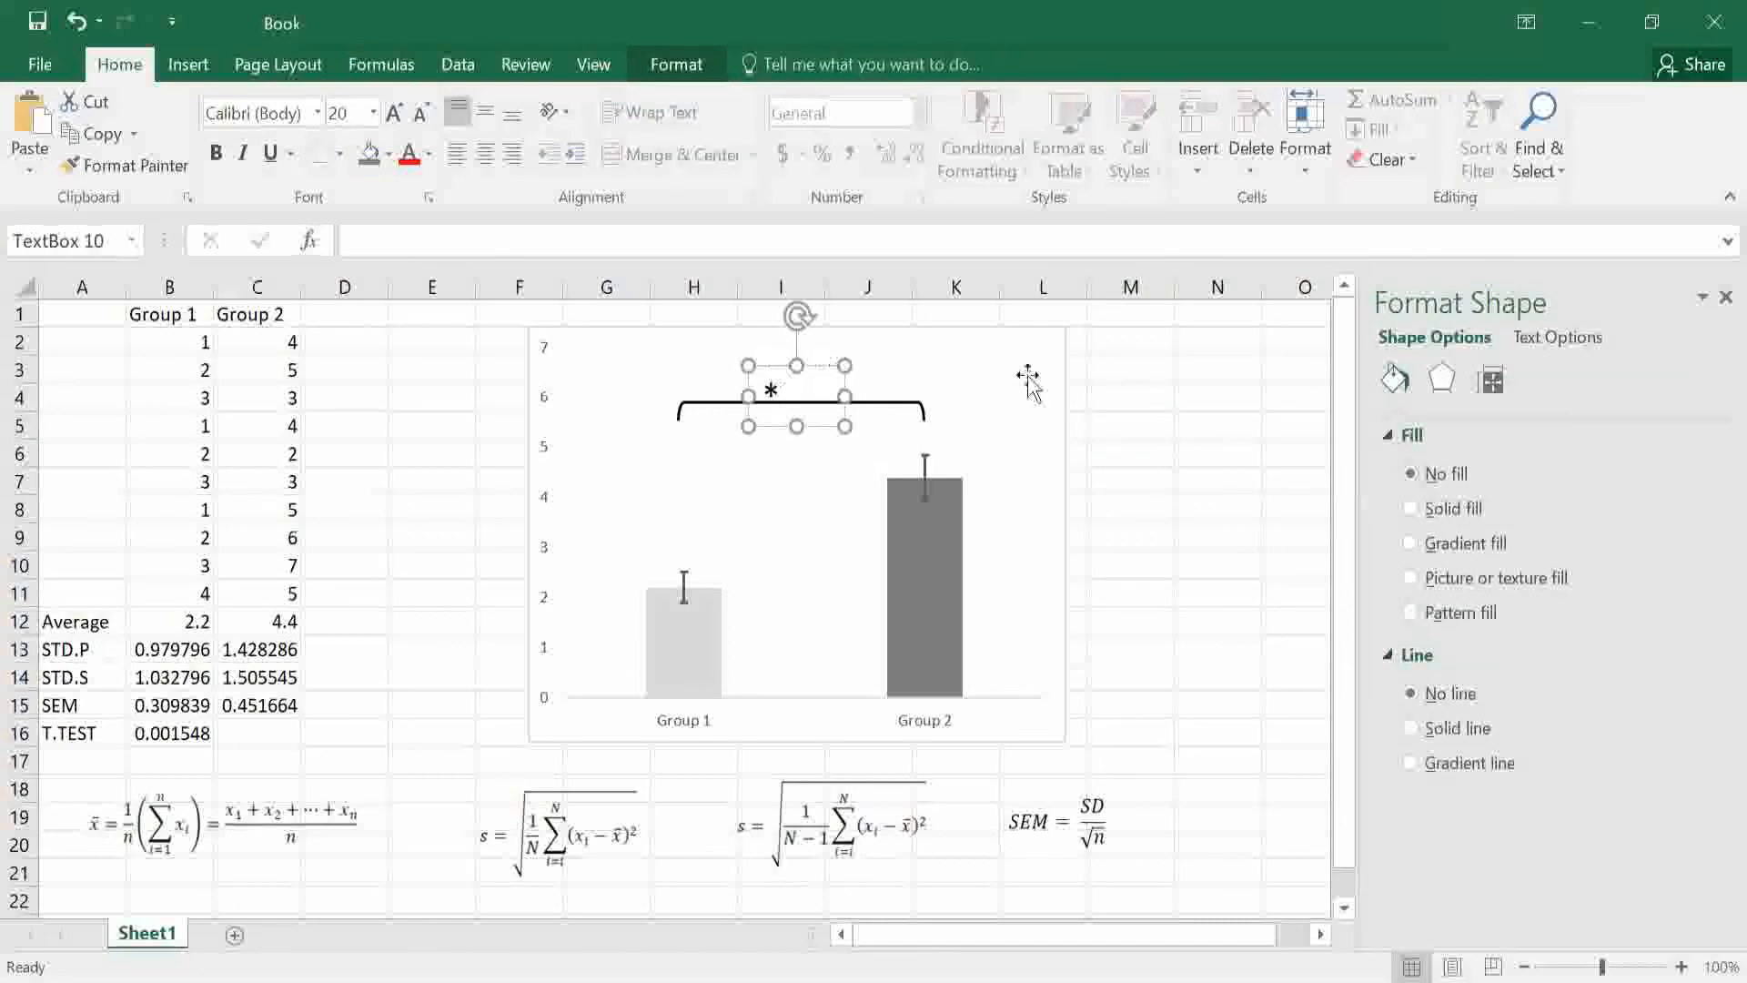
key("Right")
key("Right")
key("Right")
key("Right")
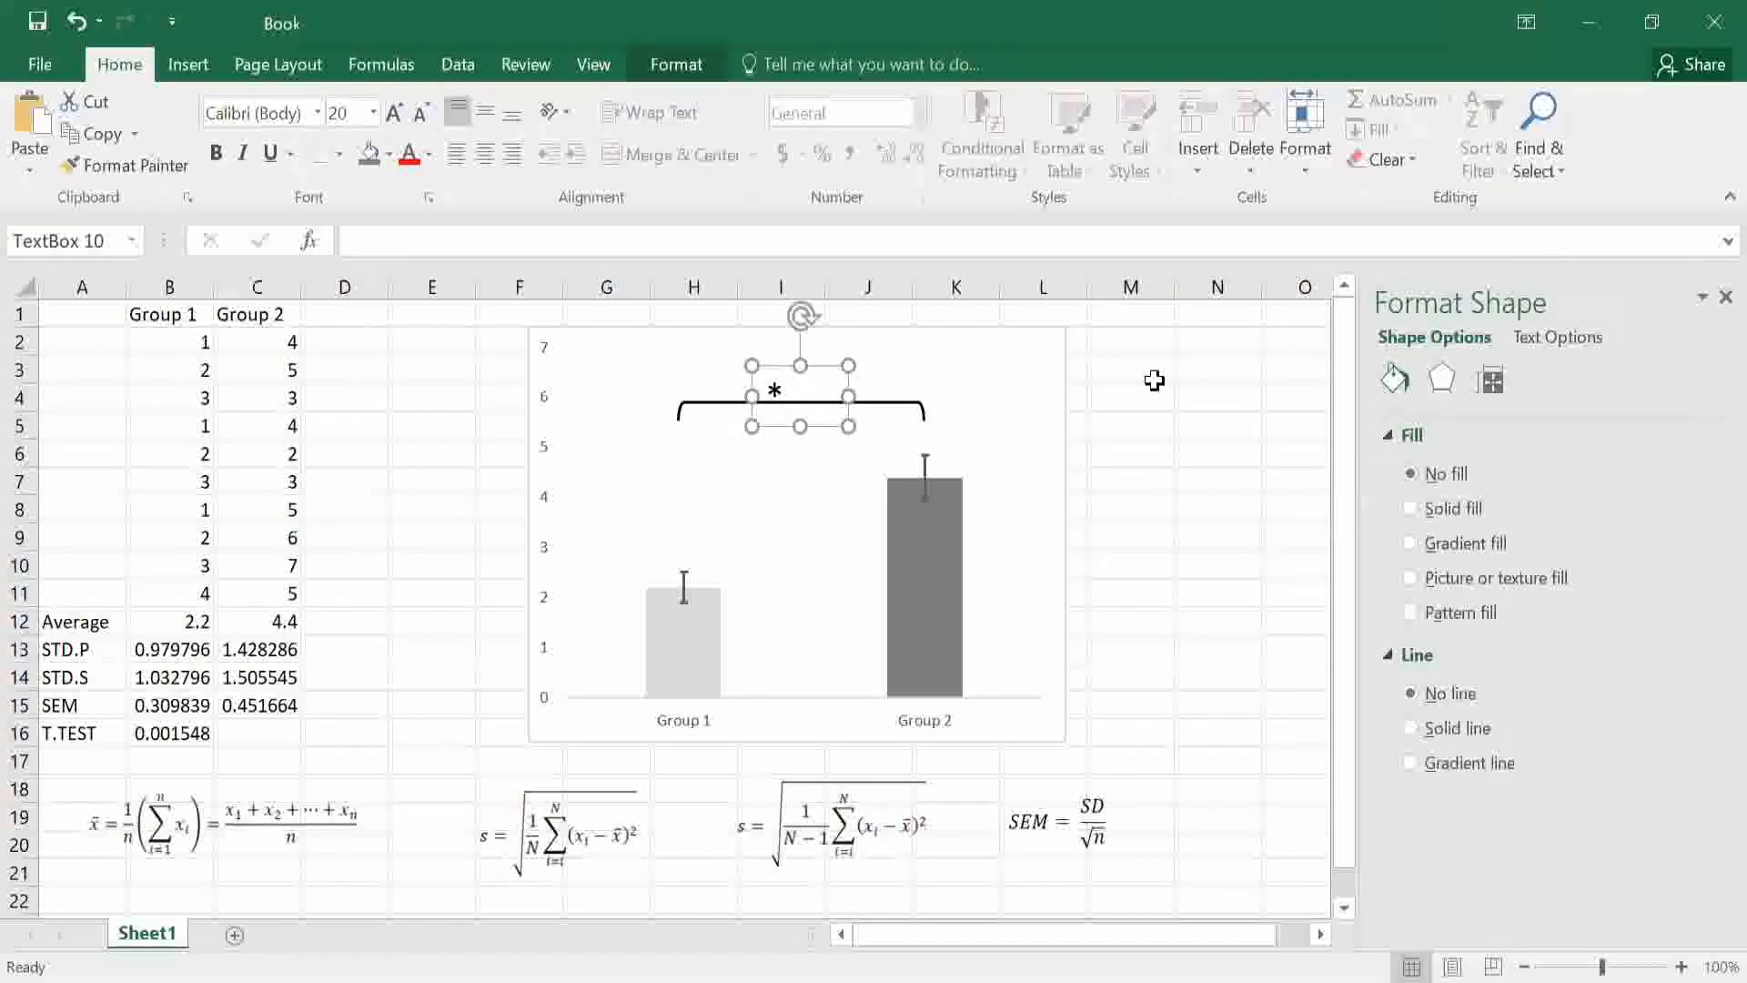
key("Right")
key("Right")
key("Right")
key("Right")
key("Right")
key("Right")
key("Right")
key("Right")
key("Right")
key("Right")
key("Right")
key("Right")
key("Right")
key("Right")
key("Right")
key("Right")
key("Right")
key("Right")
key("Right")
key("Right")
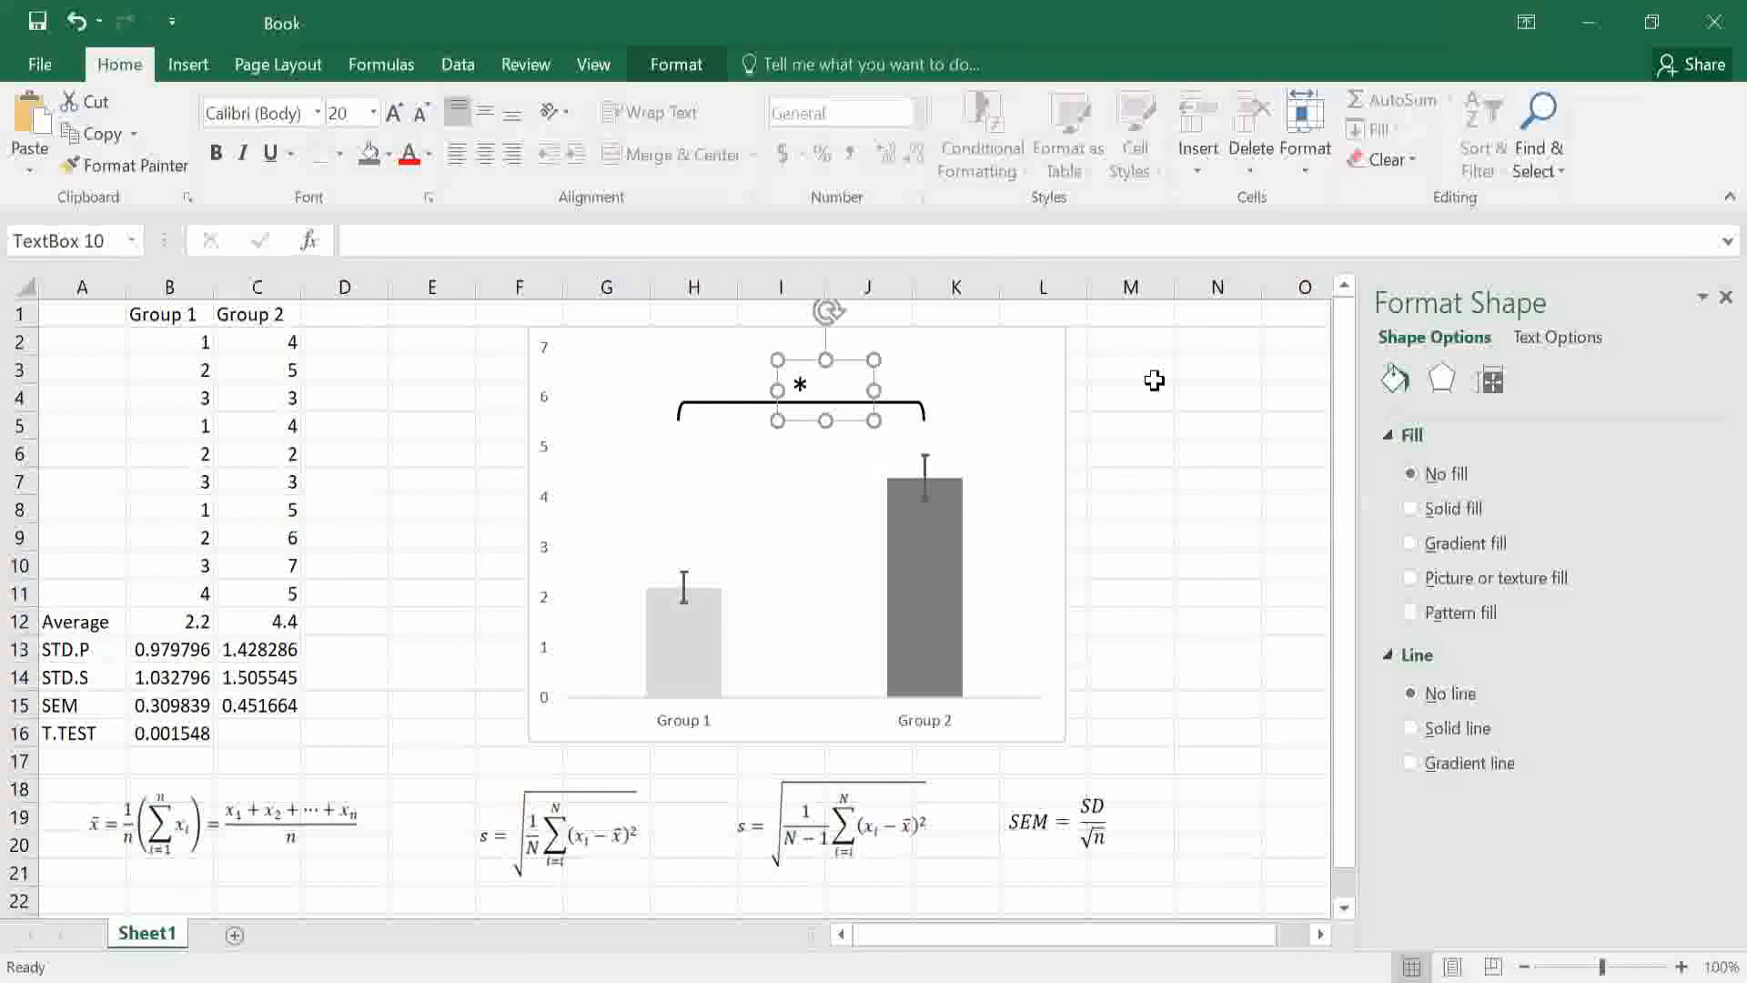
left_click(1156, 475)
Enter the significance note "*p<0.05" in cell M15, beside the lower part of the chart.
left_click(1143, 702)
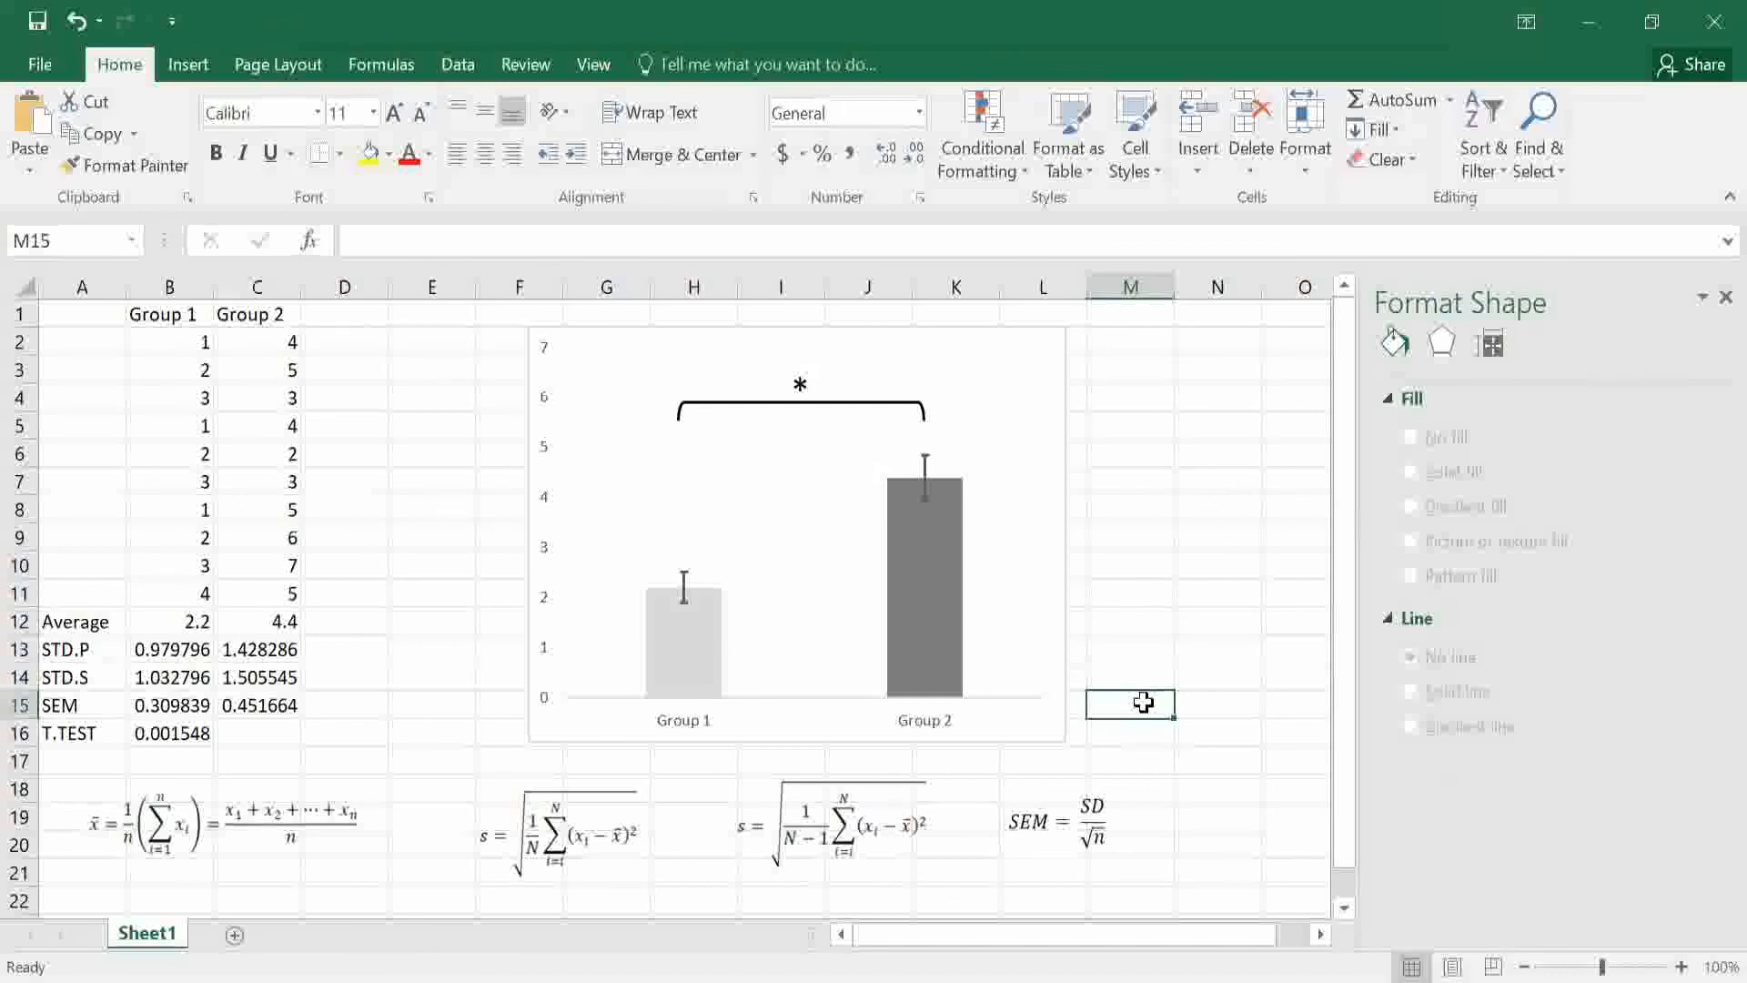
type("*")
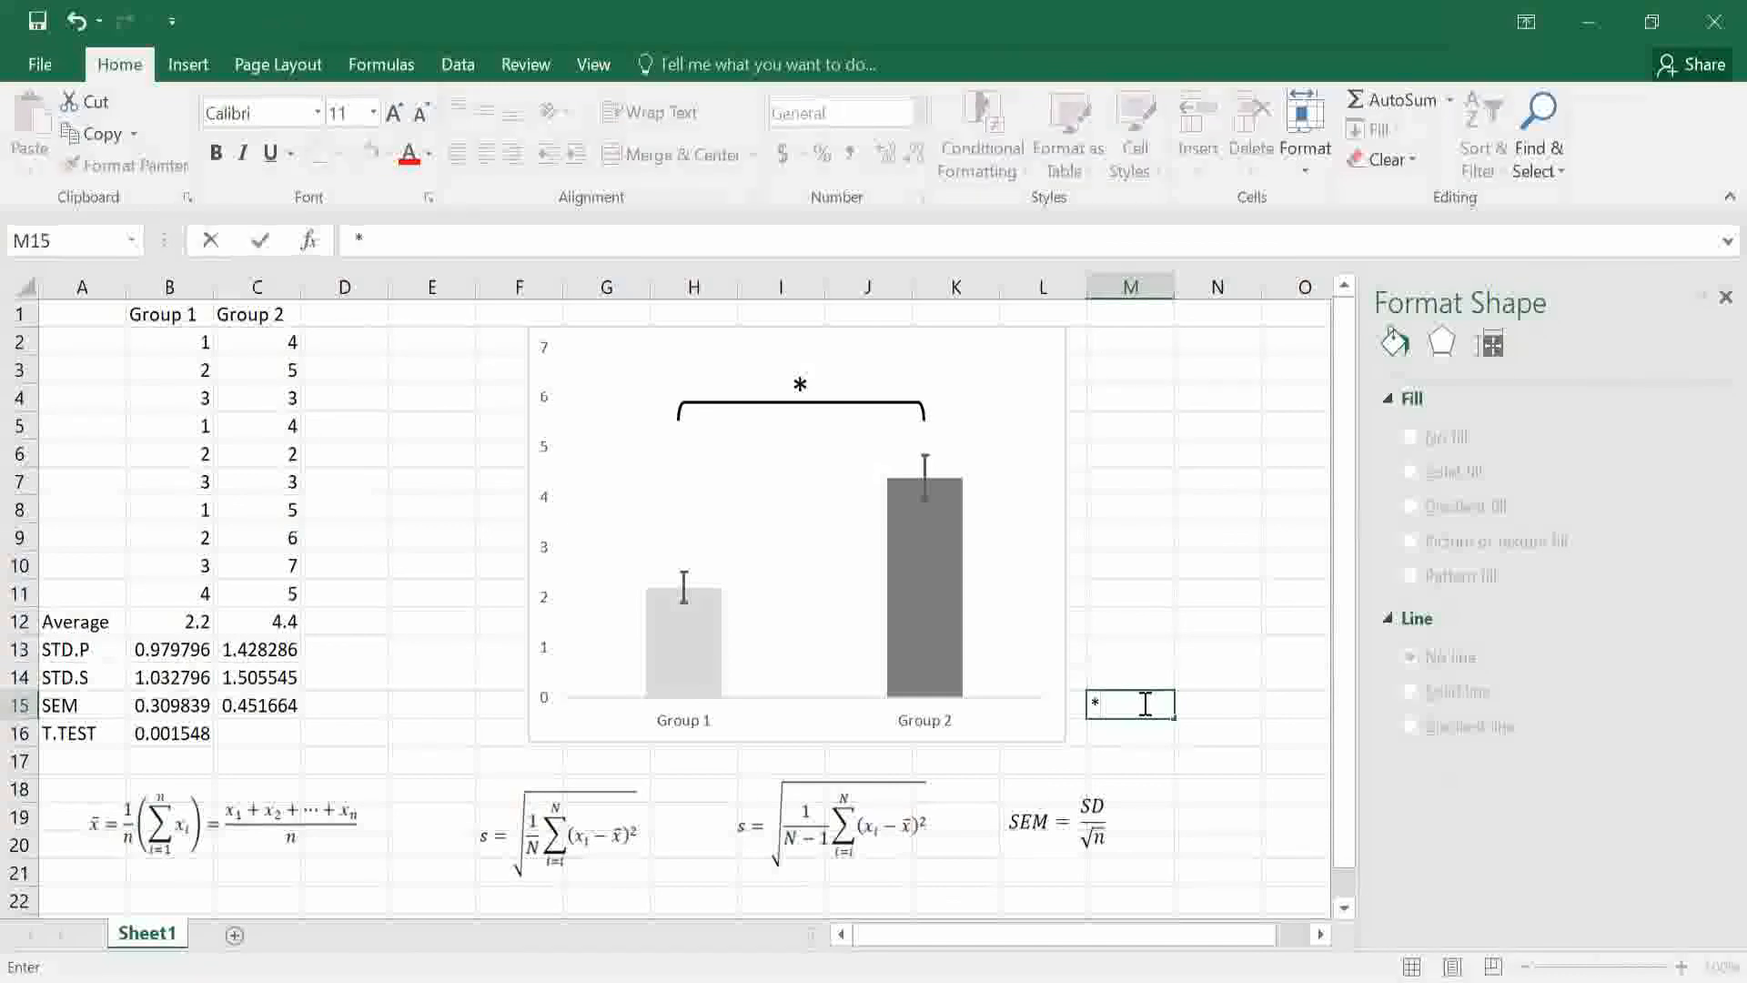
key("BackSpace")
type("p<0.05")
double_click(1105, 707)
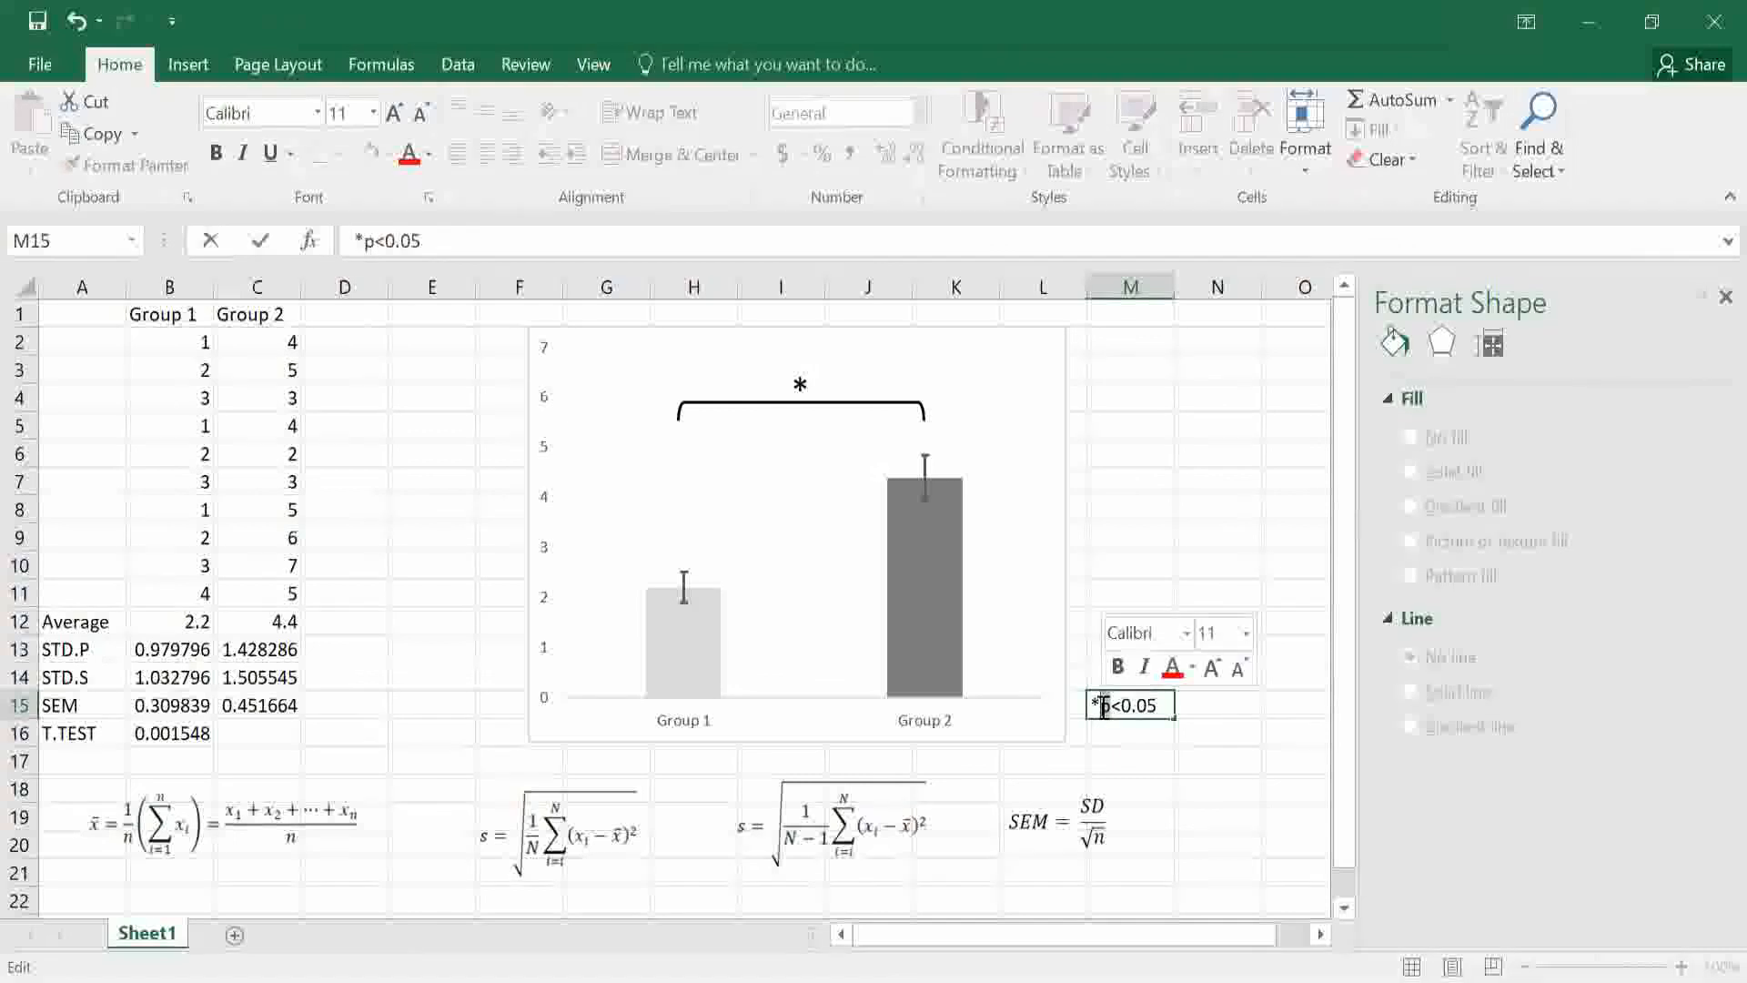
type("i")
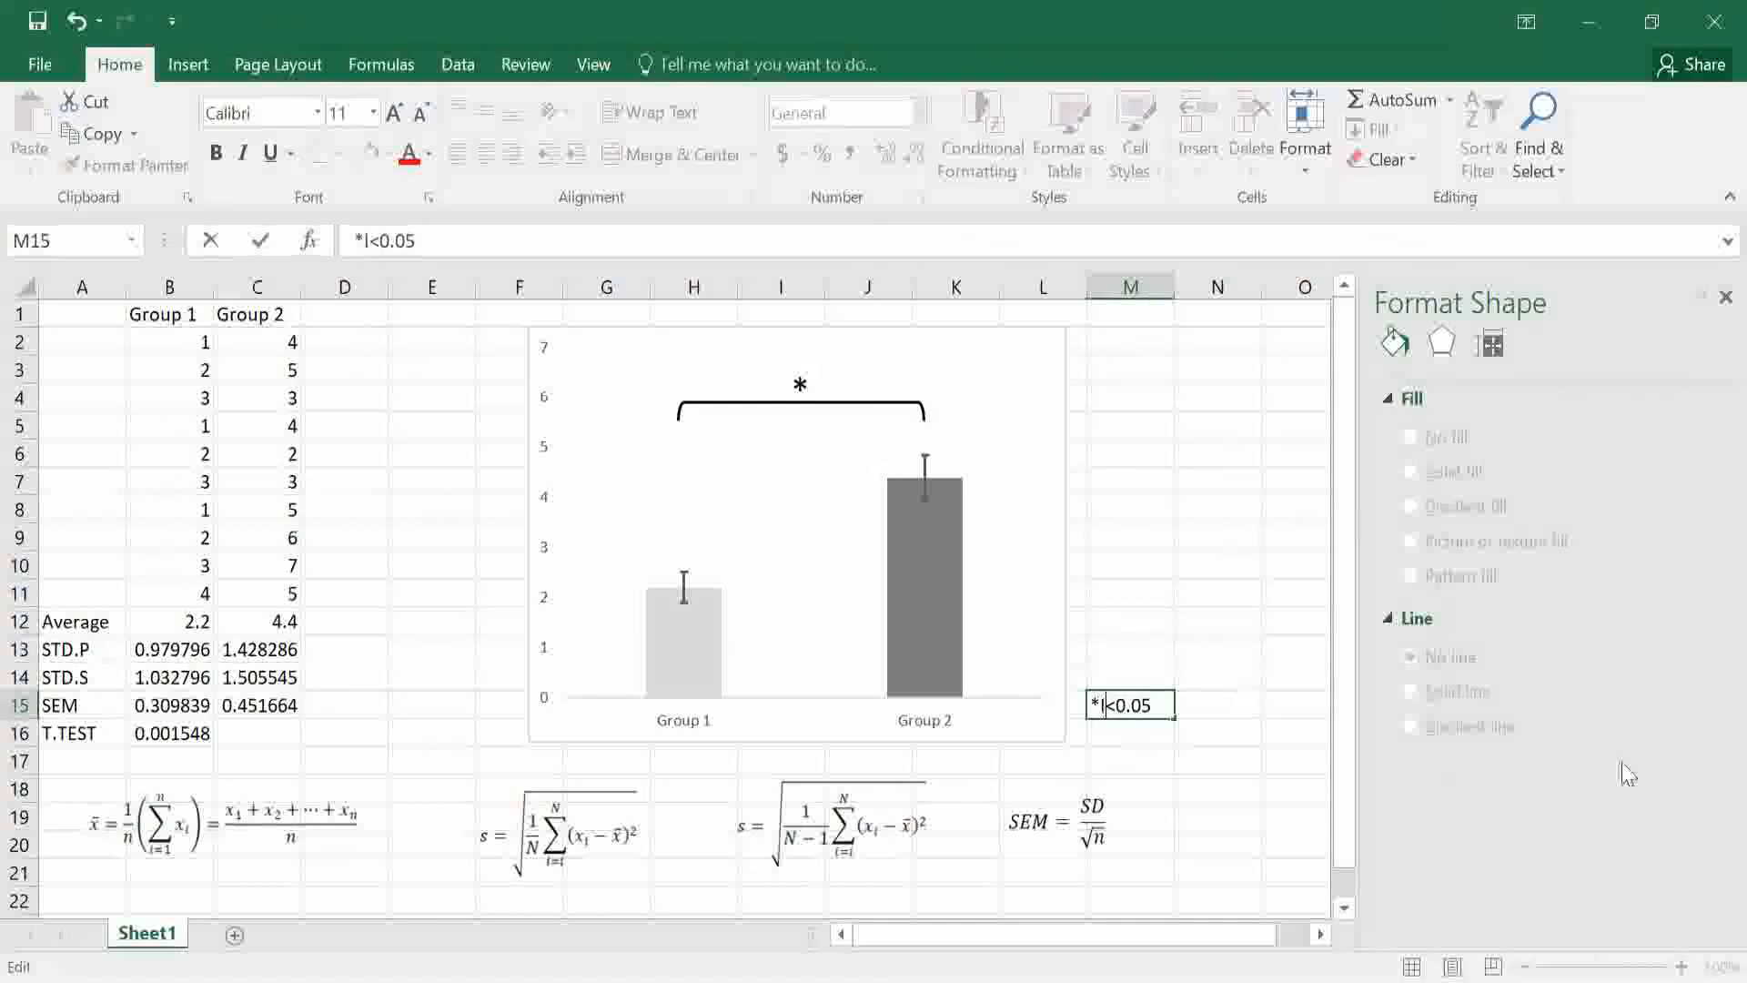
key("ctrl+z")
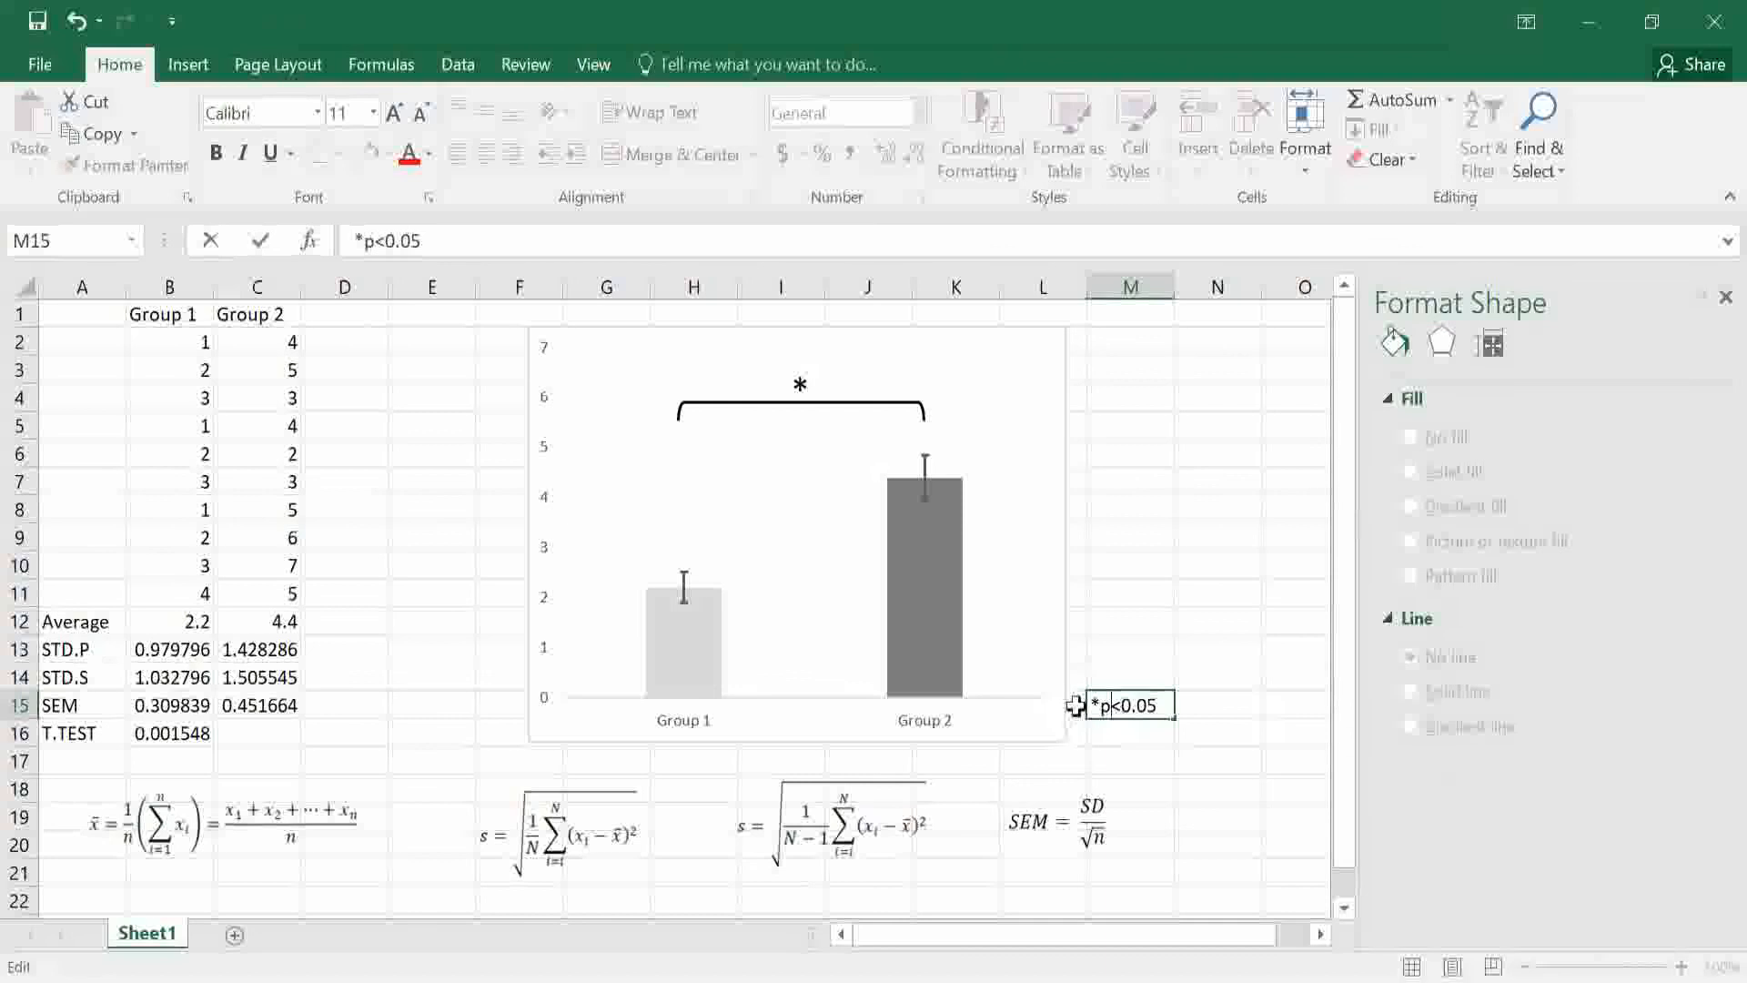
Italicize only the letter p in the significance note in cell M15.
double_click(1107, 706)
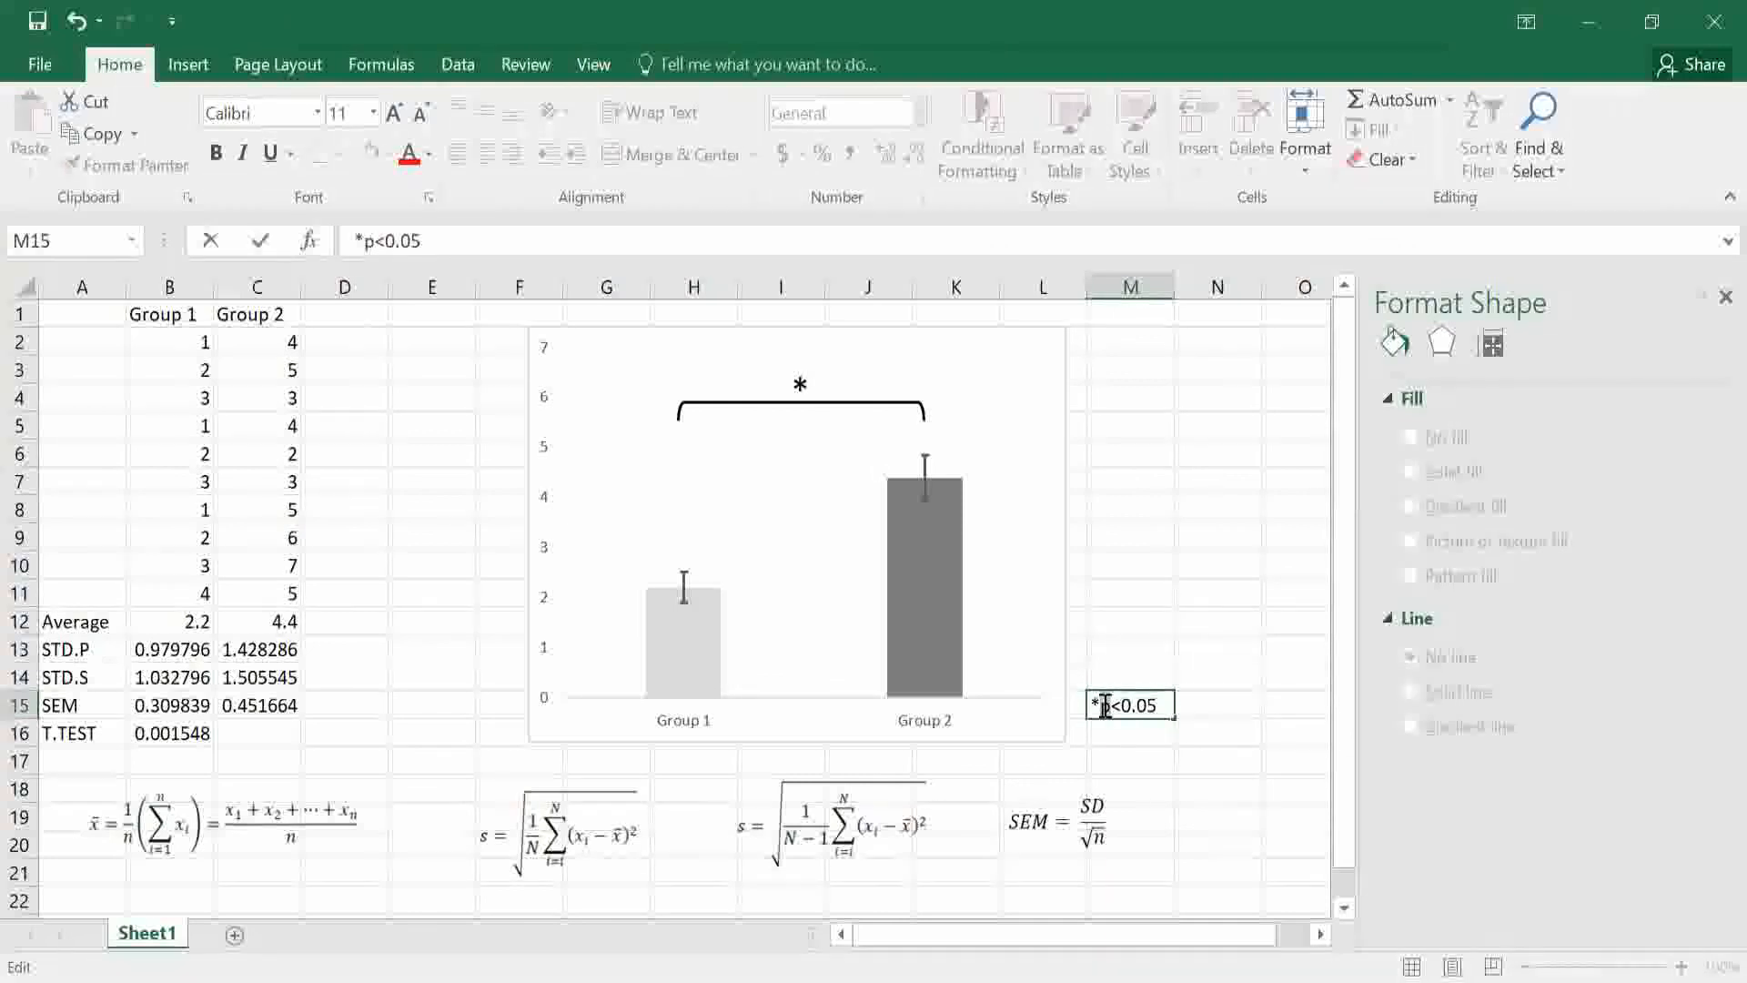
key("ctrl+i")
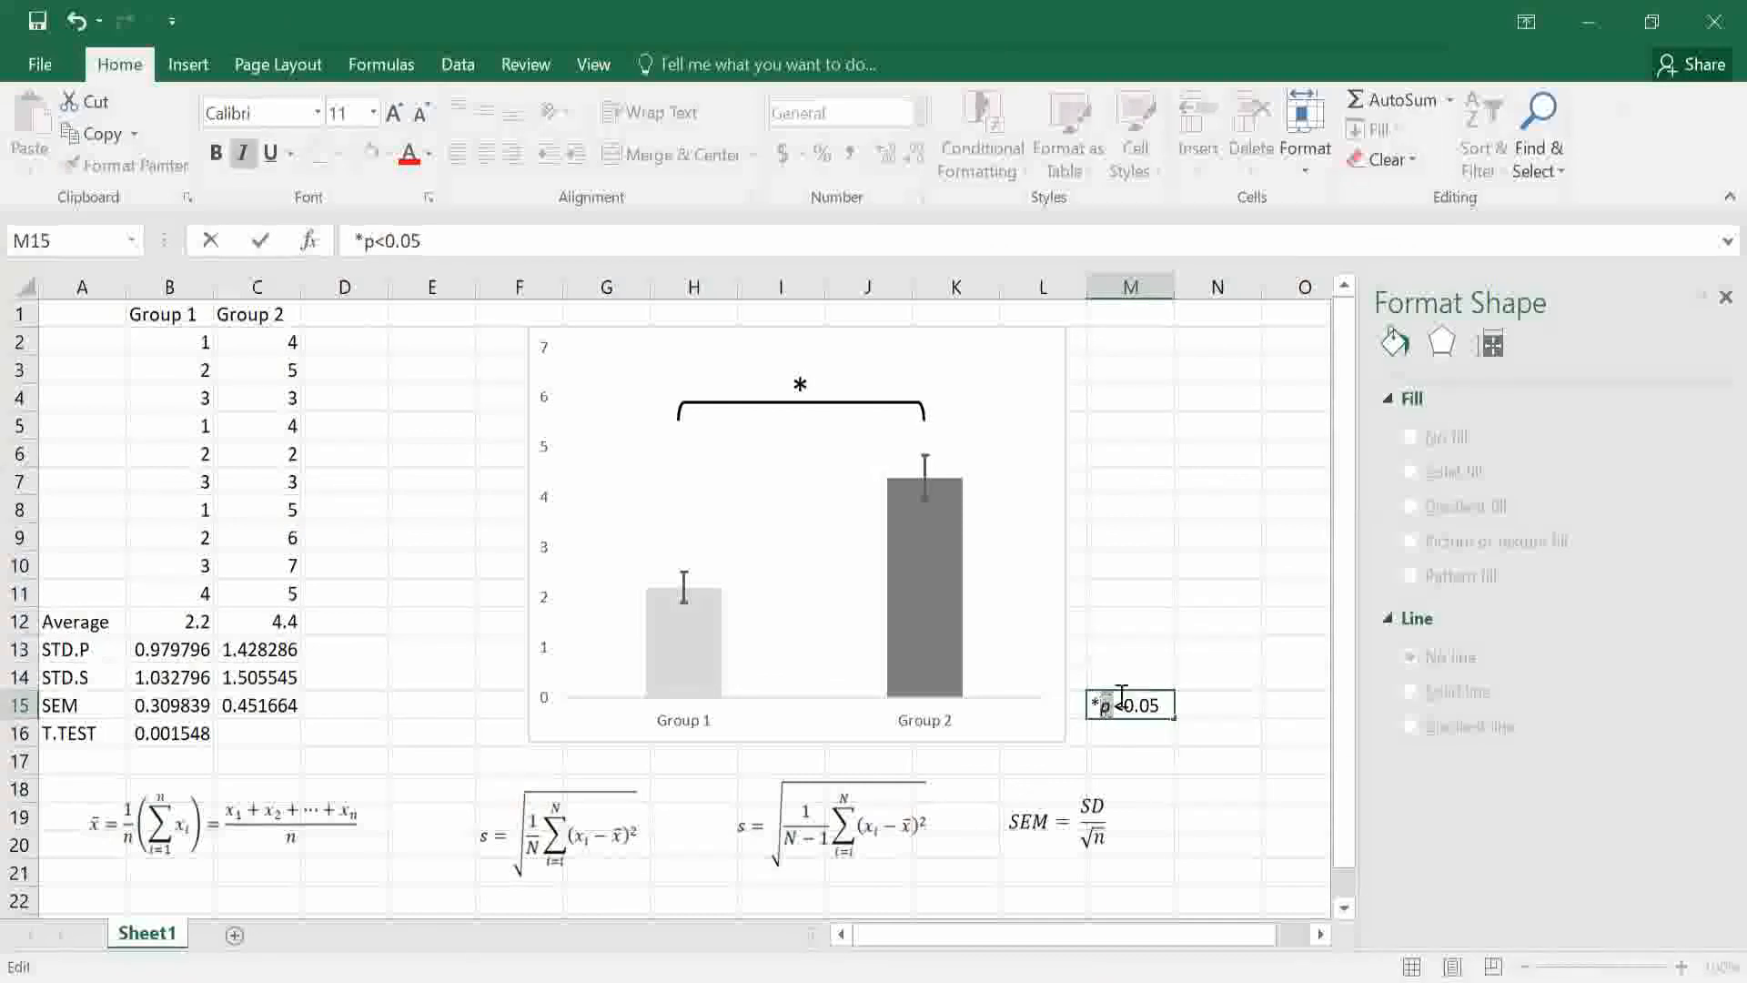
left_click(1227, 707)
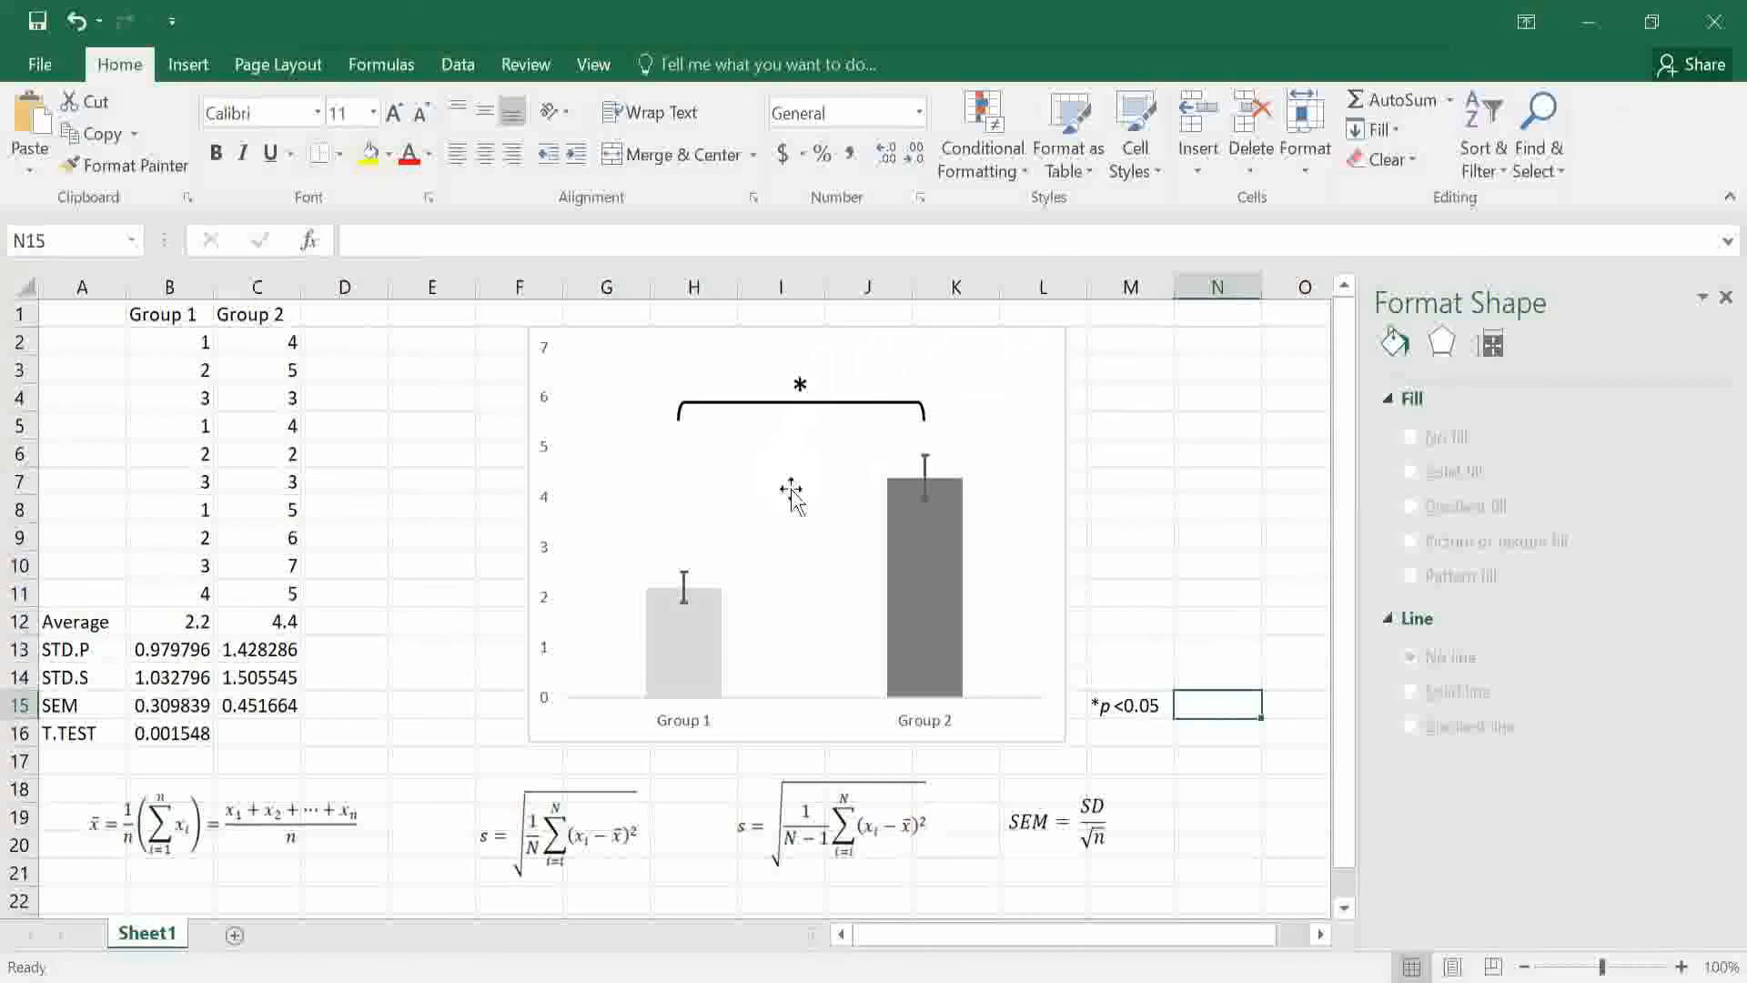
Select the chart, the asterisk text box and the bracket together.
left_click(1049, 348)
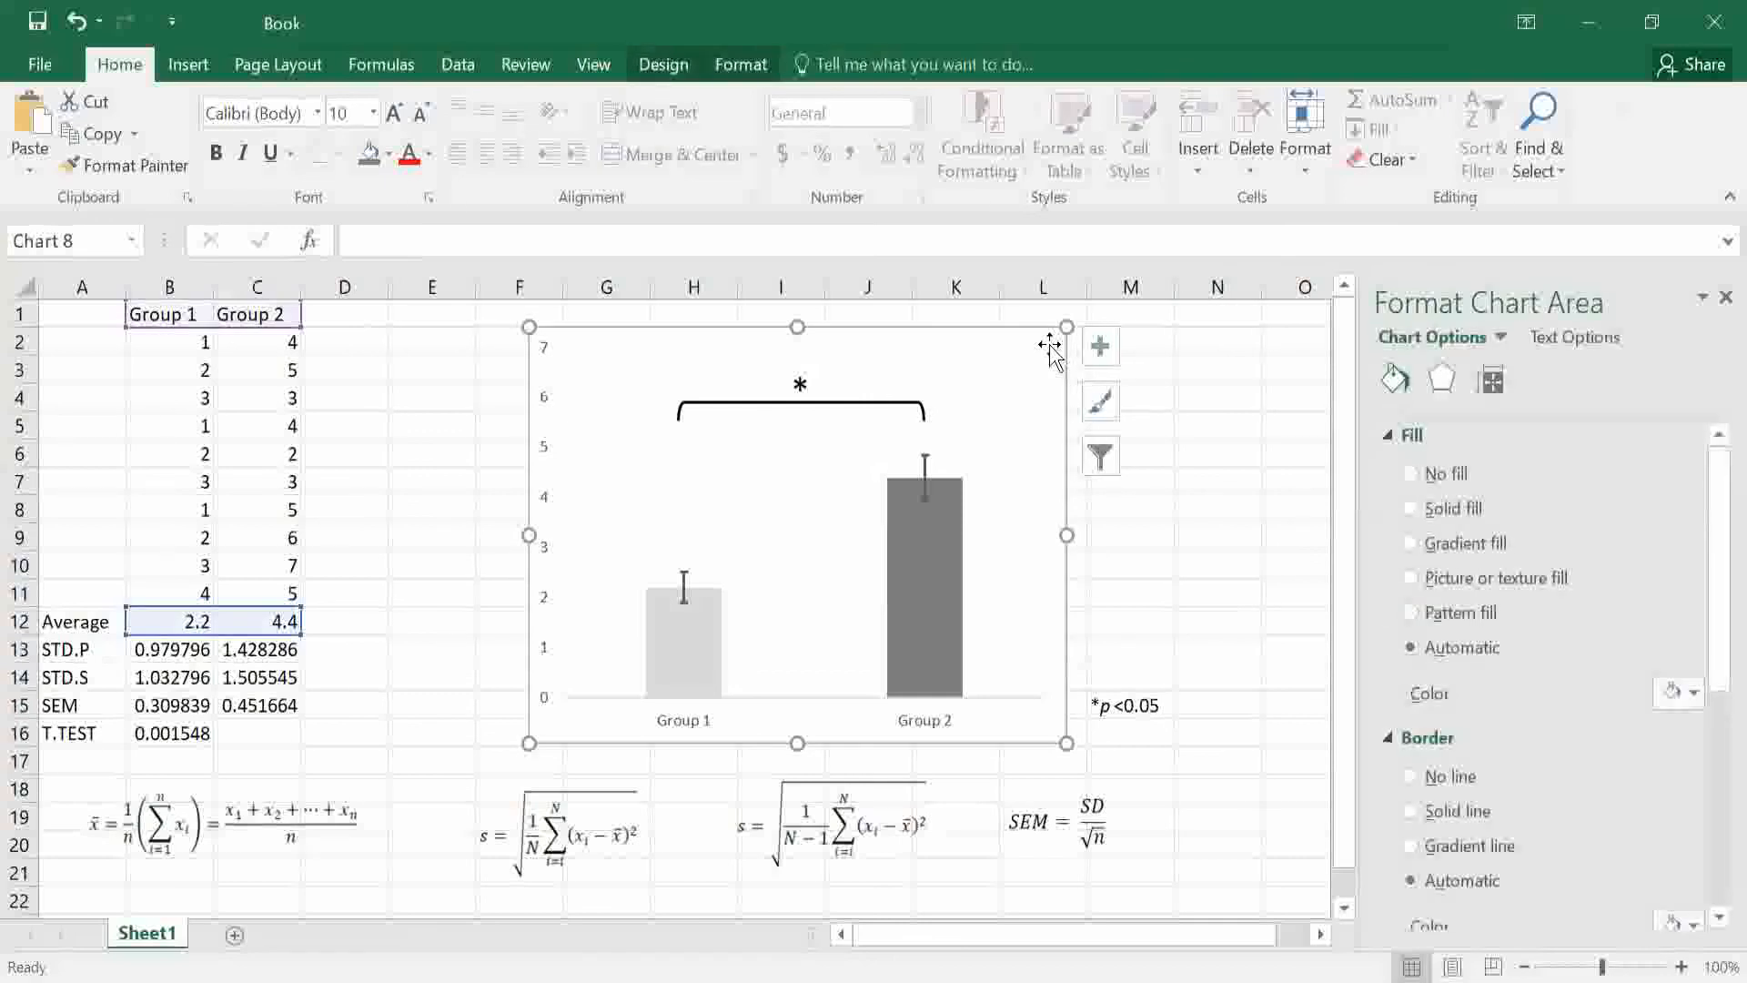
left_click(885, 403)
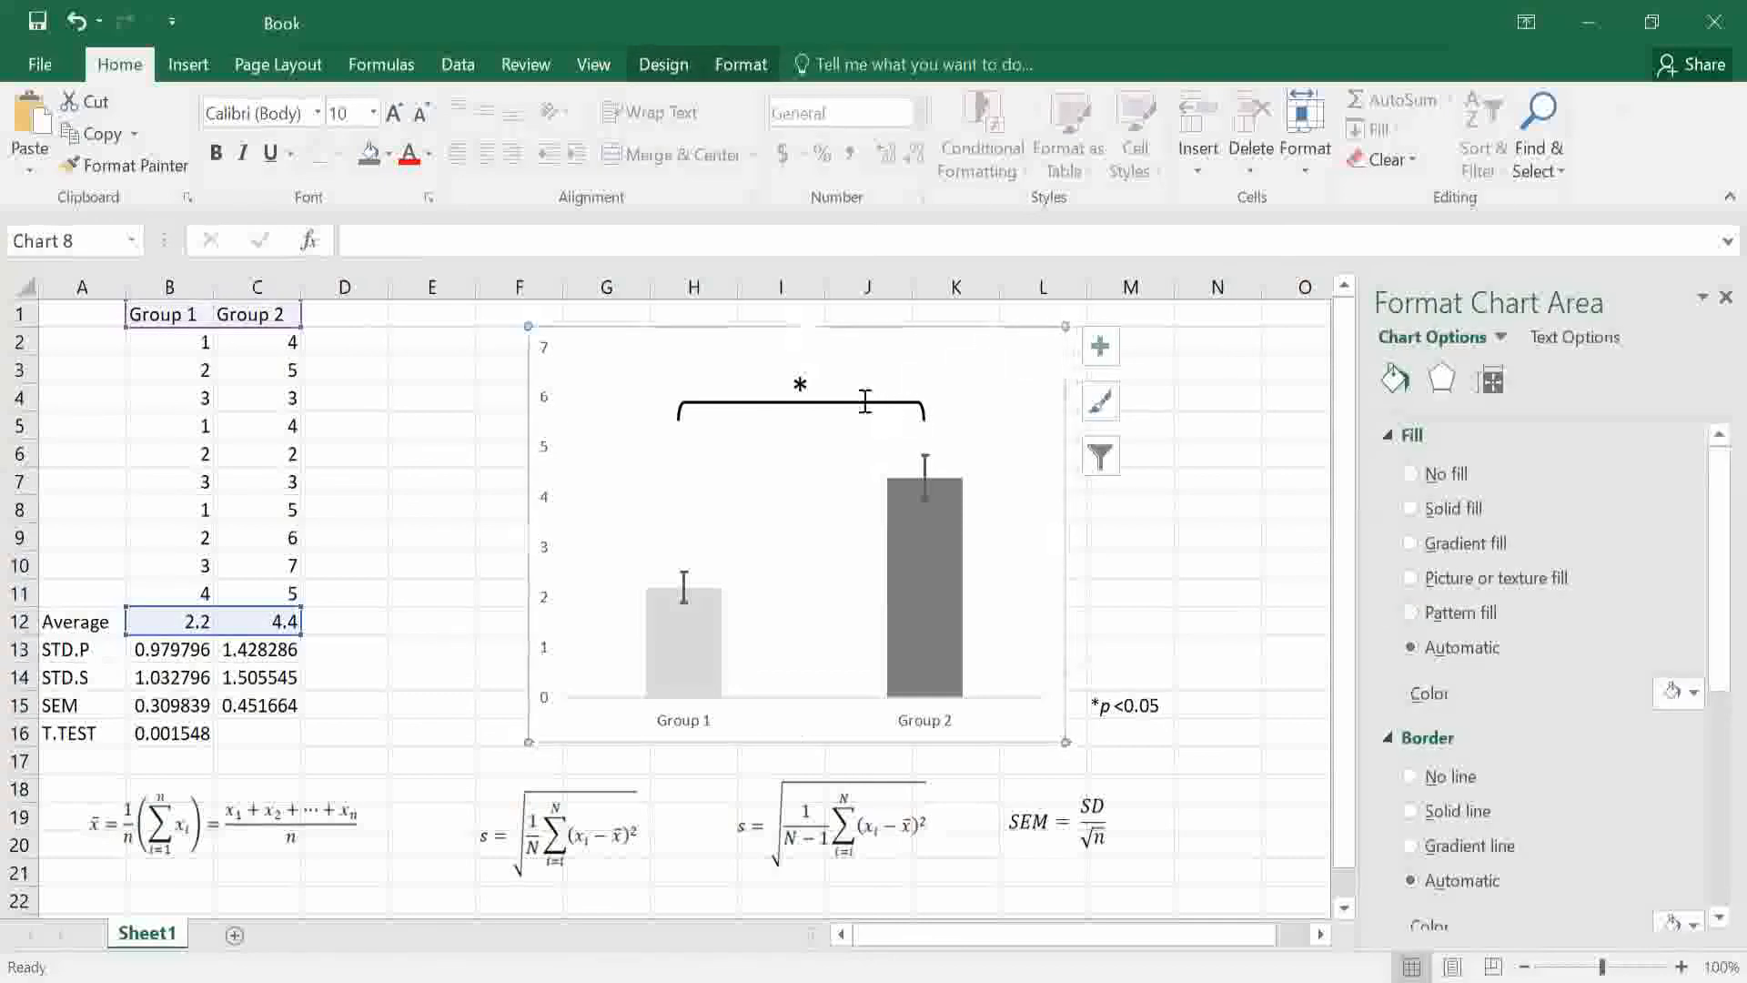
left_click(800, 386)
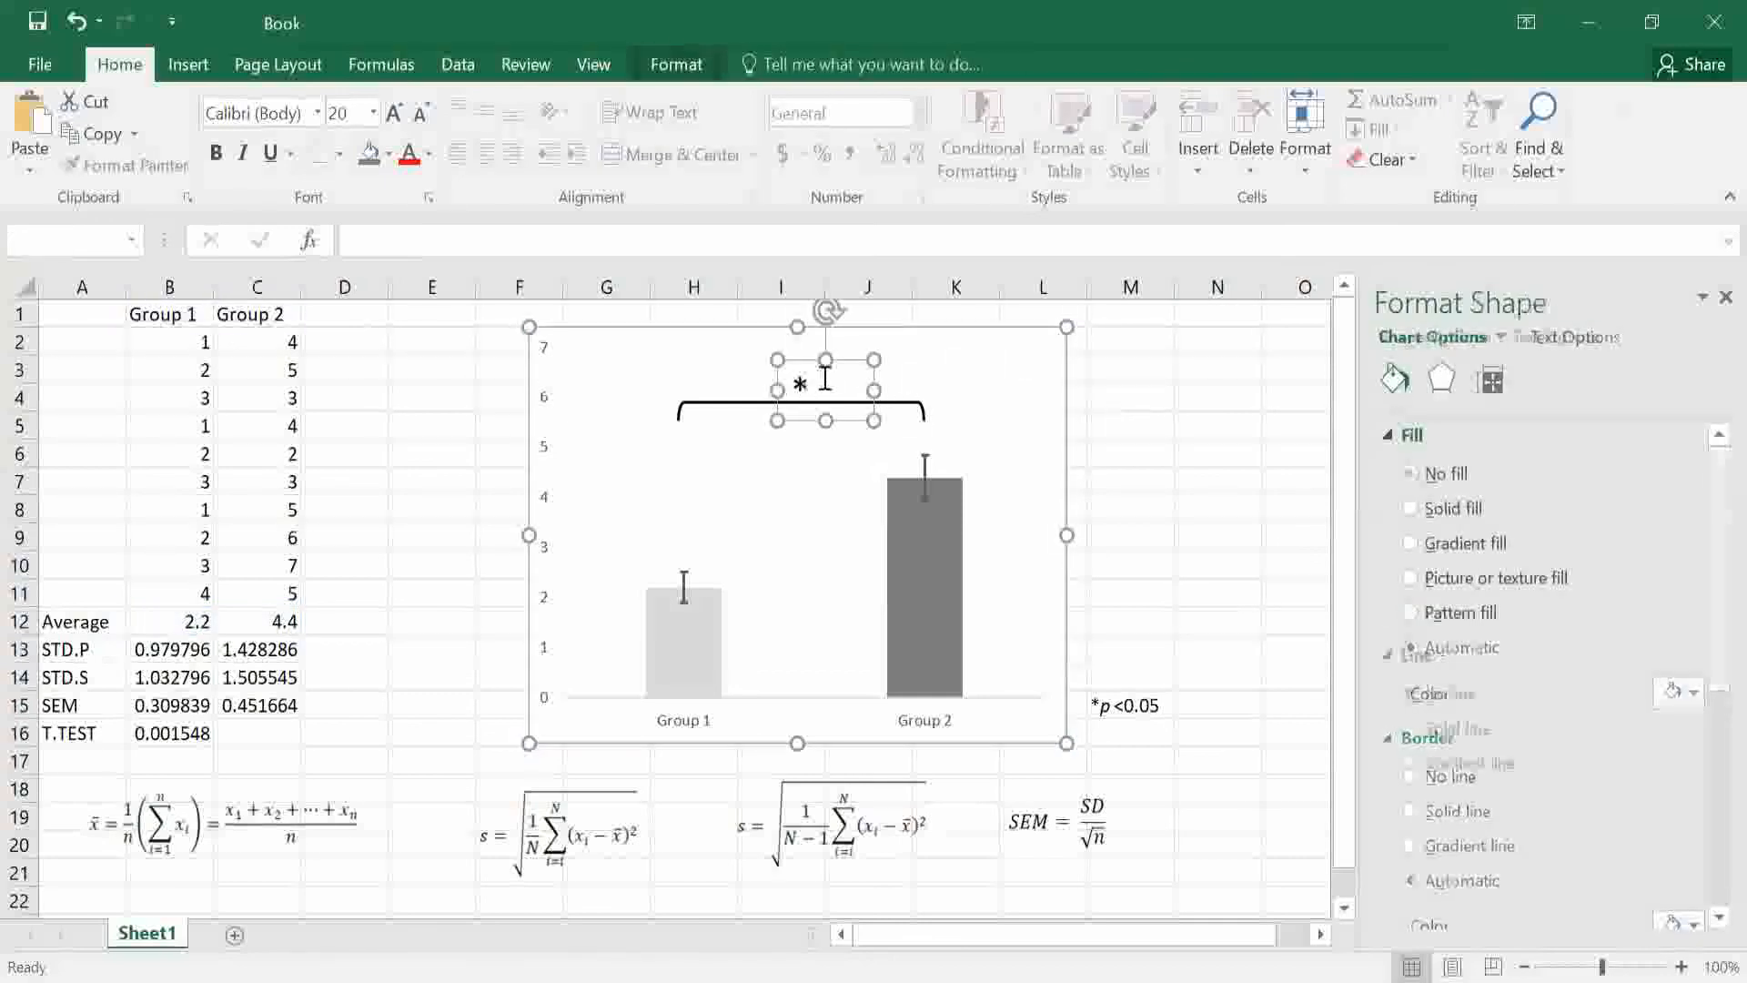
left_click(743, 403, "shift")
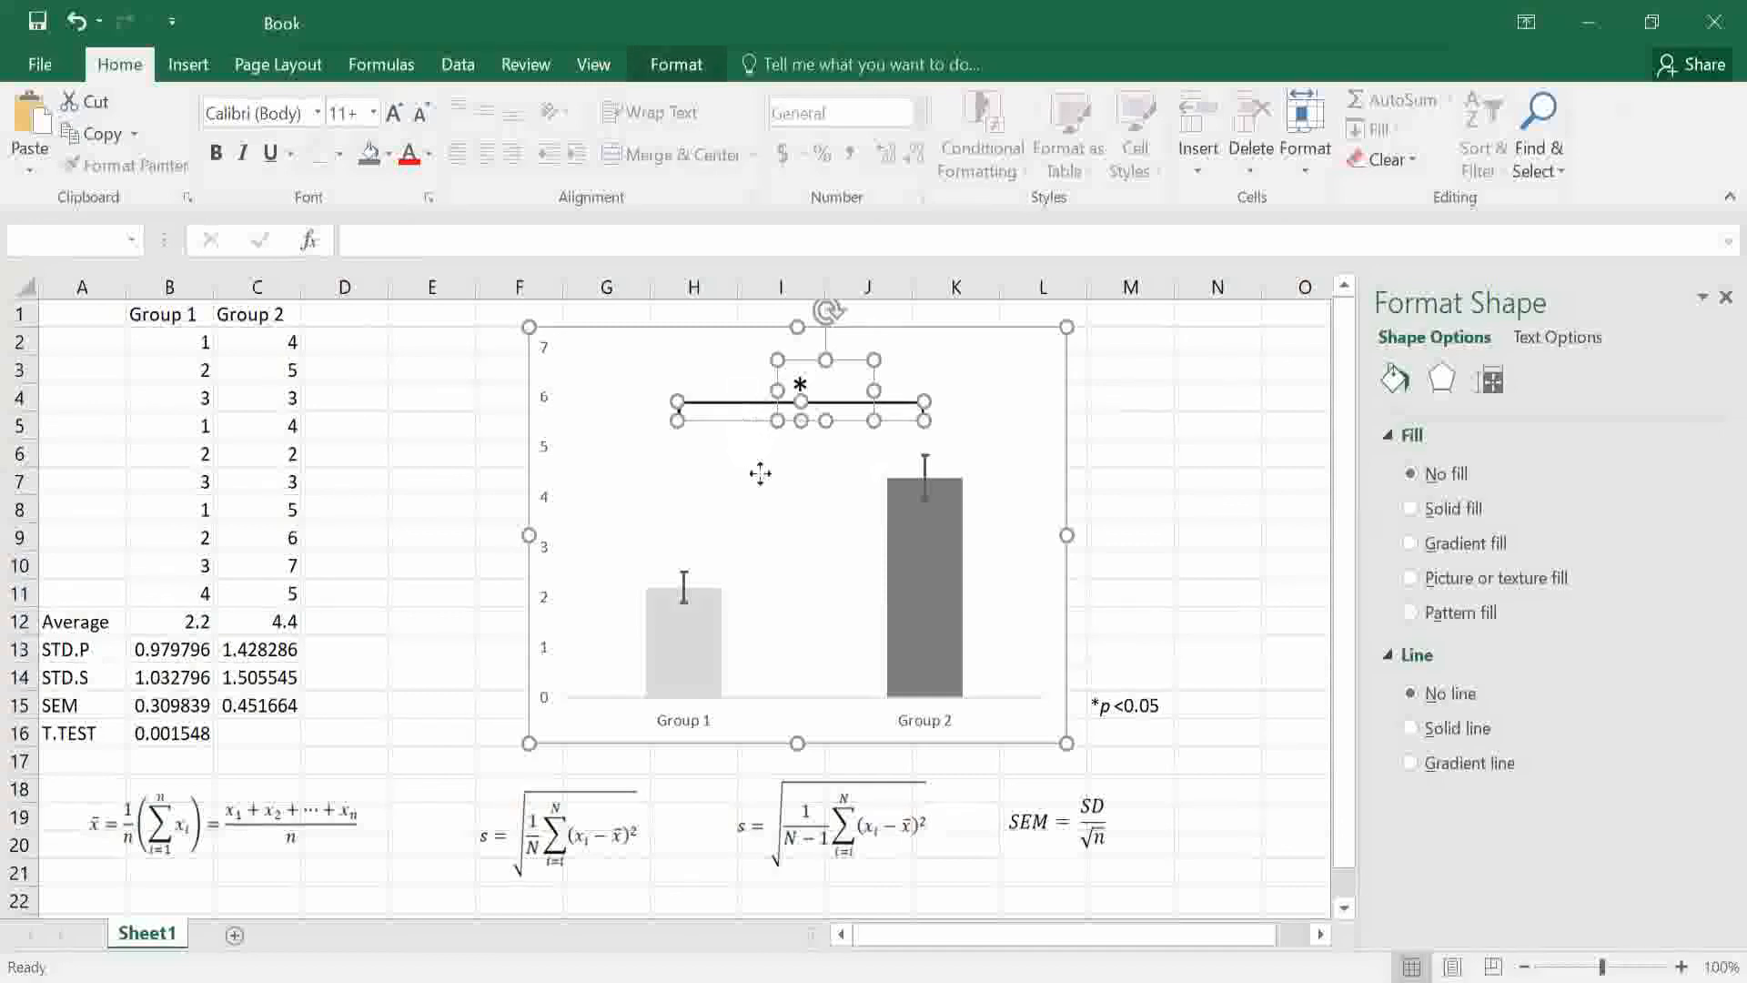